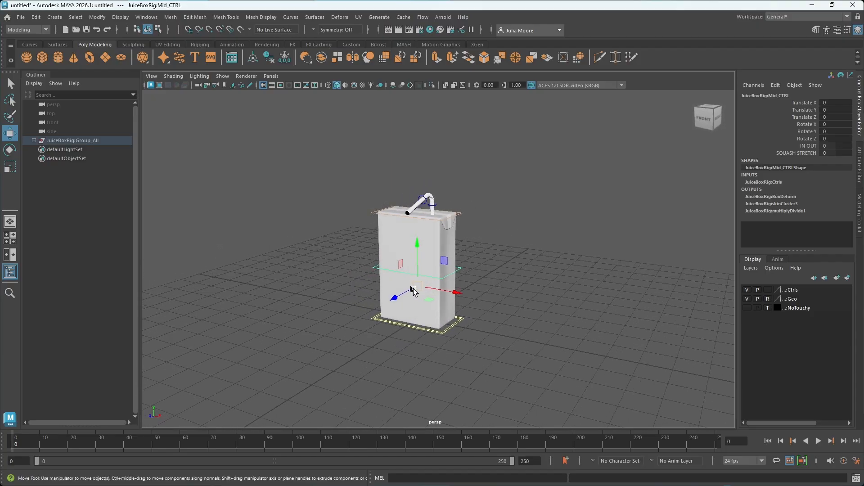
# Step: Pose the box's top control with Translate X at about -0.49 and Rotate X at about -27.4
pyautogui.click(452, 218)
pyautogui.moveTo(447, 251); pyautogui.dragTo(404, 216)
pyautogui.press('e')
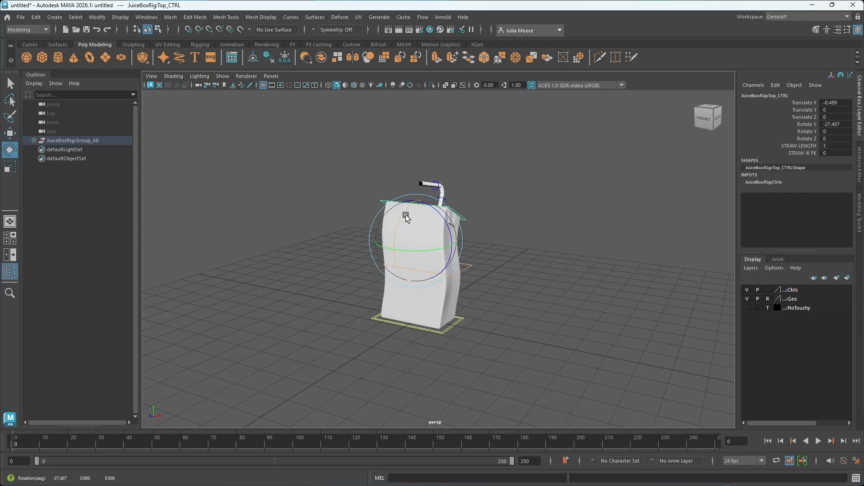
pyautogui.scroll(2, 538, 230)
pyautogui.click(512, 217)
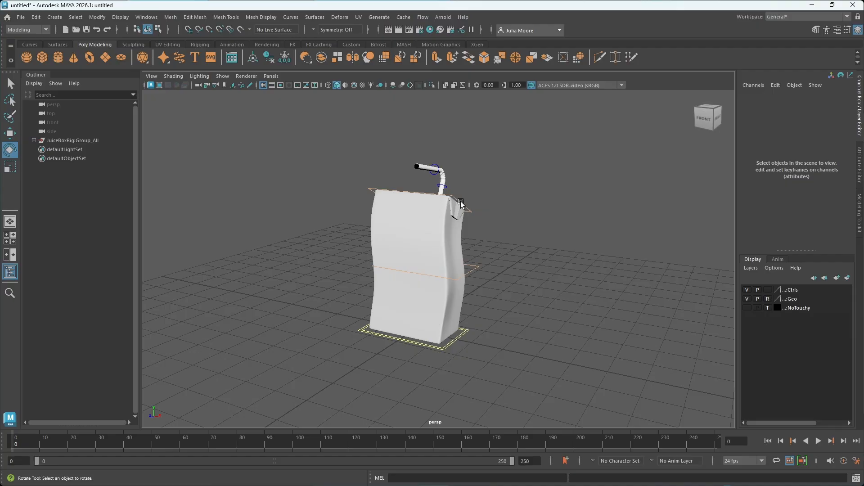
# Step: Nudge the base control slightly sideways and rotate the straw tip FK control to about 70 degrees in X
pyautogui.click(436, 347)
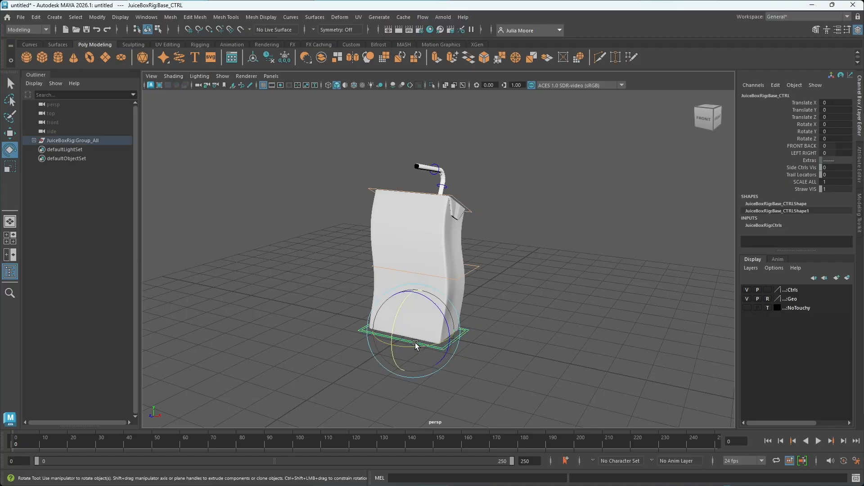
pyautogui.press('w')
pyautogui.moveTo(447, 337); pyautogui.dragTo(449, 336)
pyautogui.click(434, 167)
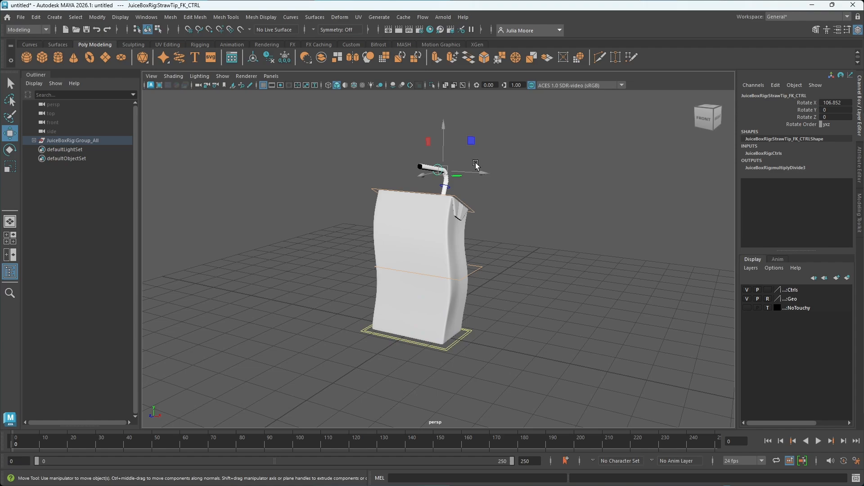
pyautogui.press('e')
pyautogui.moveTo(433, 165); pyautogui.dragTo(431, 135)
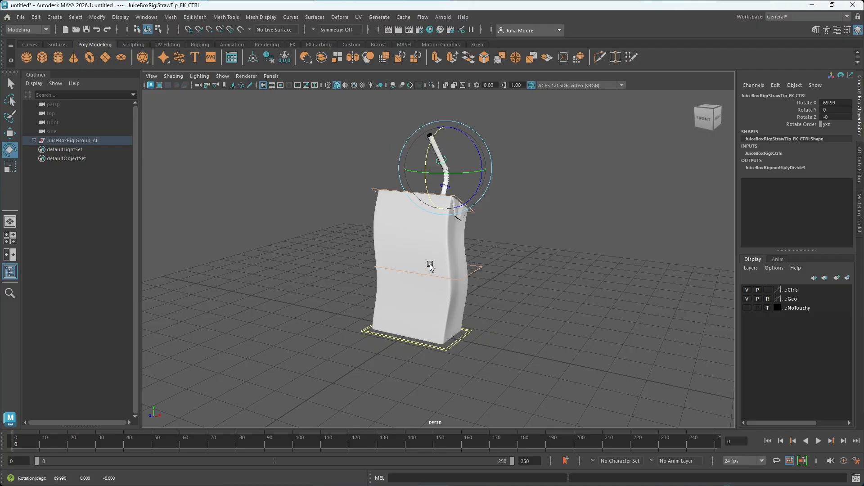
# Step: Move the box's middle control to about 0.67 in X, 0.22 in Y and -0.43 in Z
pyautogui.click(414, 275)
pyautogui.click(411, 276)
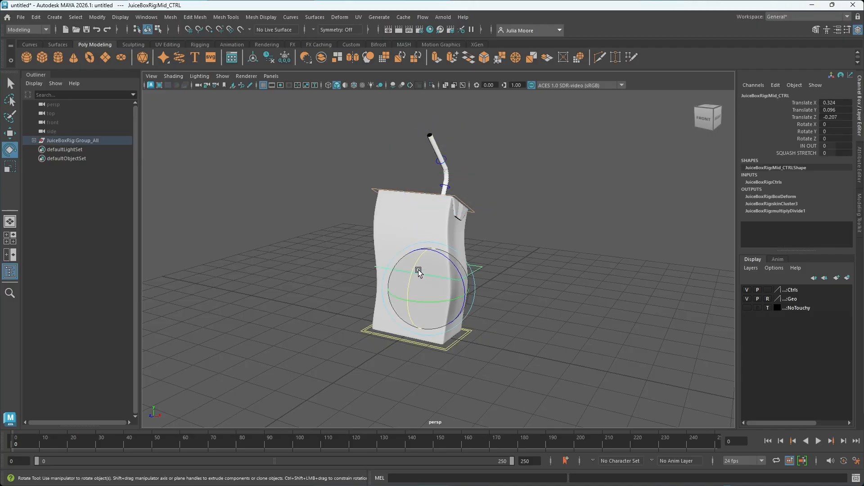
pyautogui.press('w')
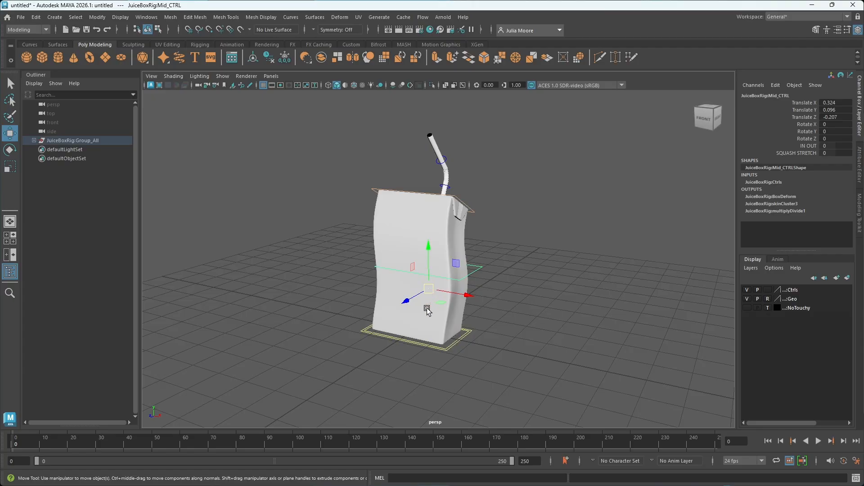
pyautogui.moveTo(435, 290)
pyautogui.mouseDown()
pyautogui.moveTo(399, 280)
pyautogui.moveTo(411, 247)
pyautogui.moveTo(410, 276)
pyautogui.moveTo(452, 244)
pyautogui.moveTo(440, 242)
pyautogui.moveTo(443, 284)
pyautogui.mouseUp()
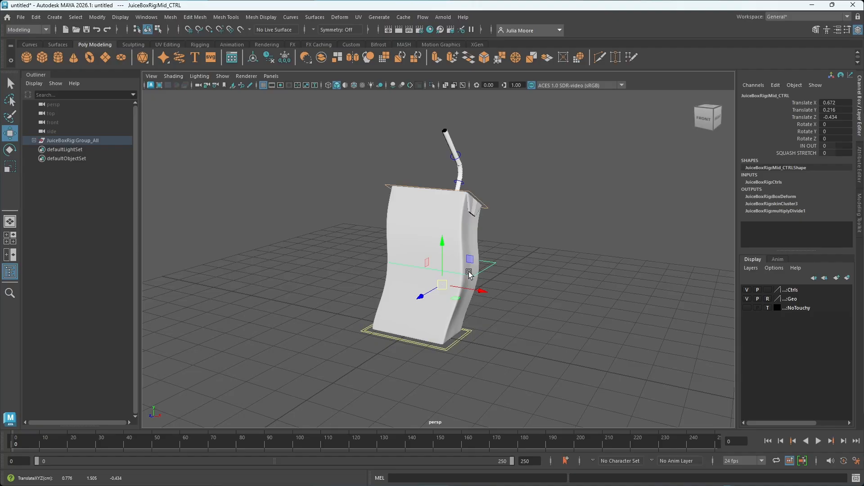
# Step: Switch to File Explorer and move JuiceBoxRig.ma from Downloads into the juice box project's assets folder
pyautogui.hotkey('alt', 'Tab')
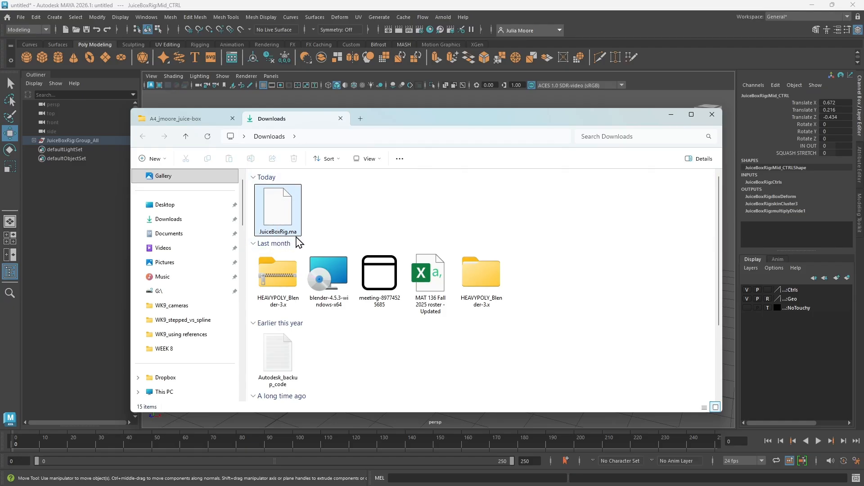
pyautogui.moveTo(296, 237)
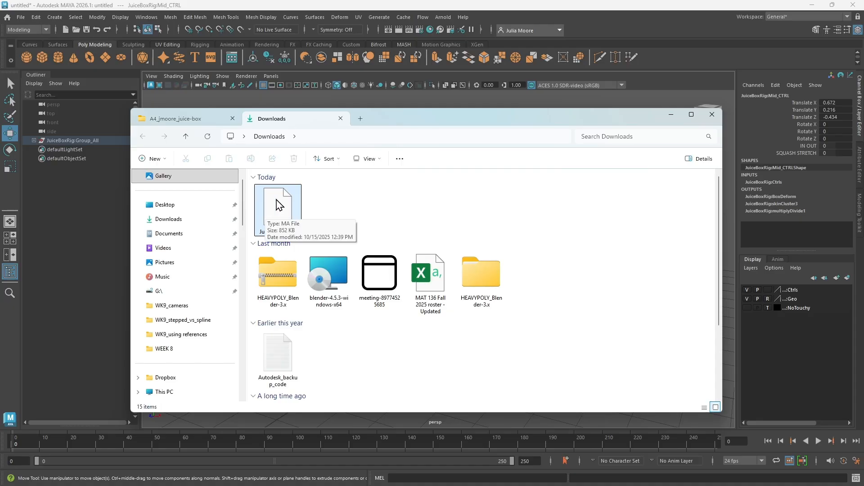
pyautogui.click(278, 204)
pyautogui.rightClick(280, 203)
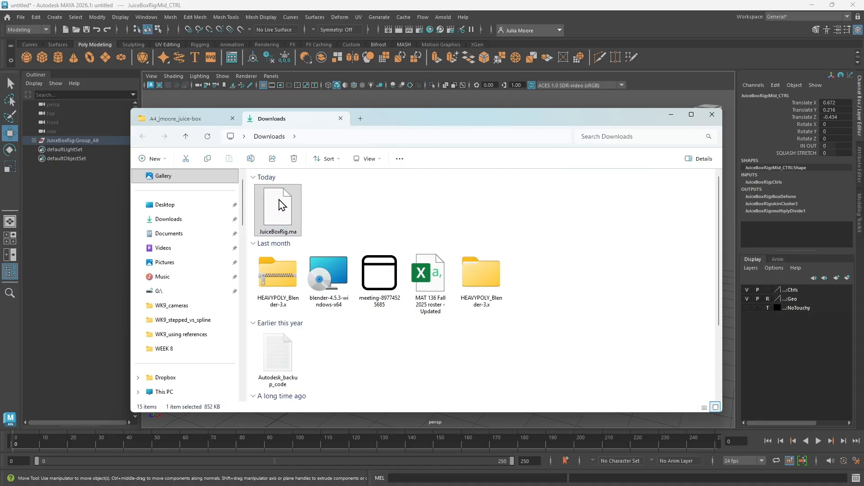
pyautogui.click(291, 212)
pyautogui.click(203, 119)
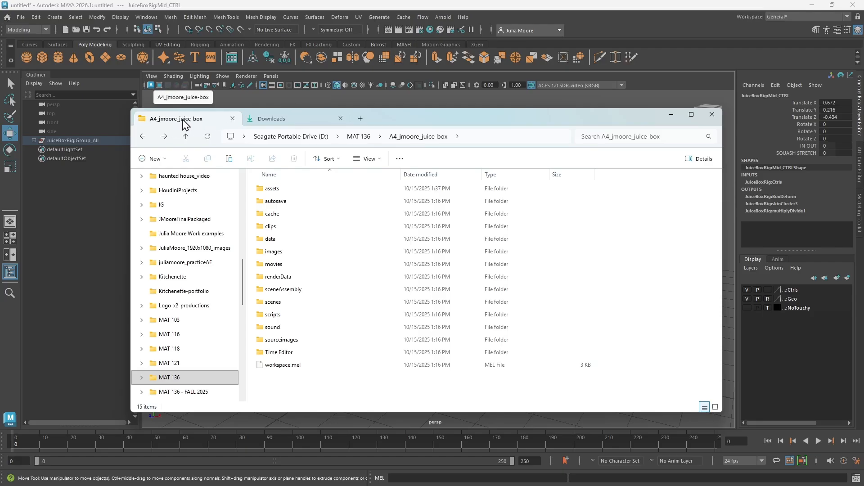
pyautogui.doubleClick(283, 192)
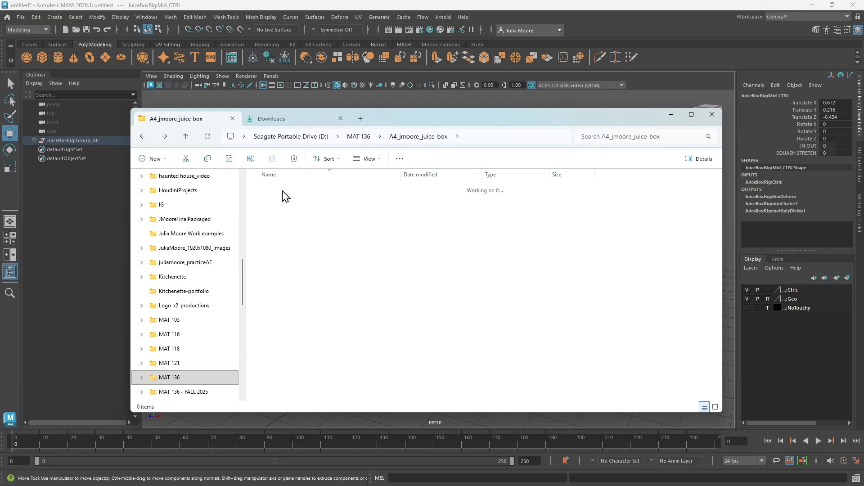
pyautogui.rightClick(293, 198)
pyautogui.click(306, 209)
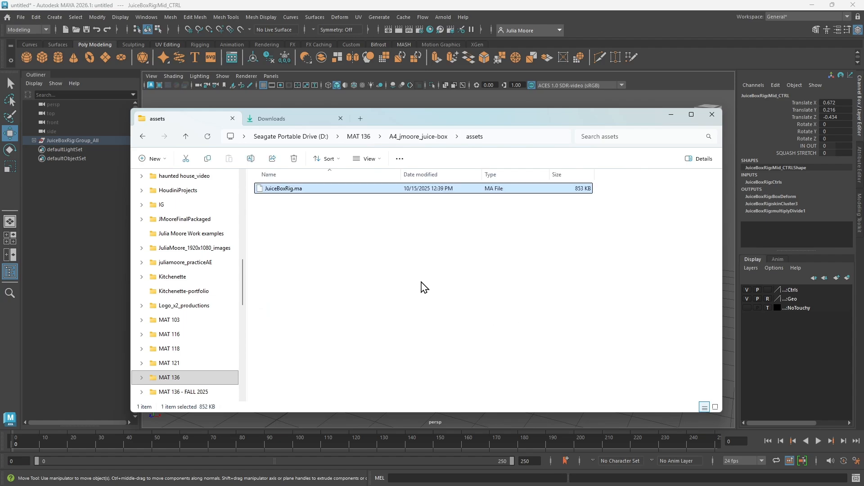
pyautogui.click(407, 247)
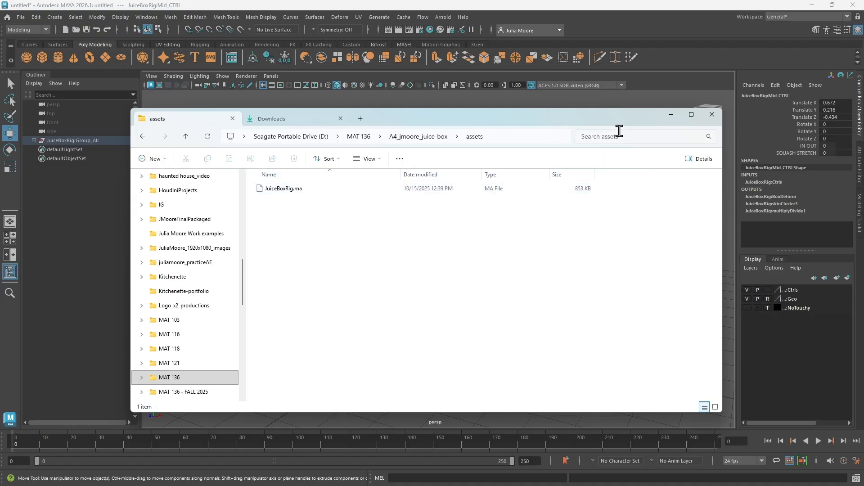
# Step: Switch back to Maya and start a new scene without saving the current one
pyautogui.click(585, 7)
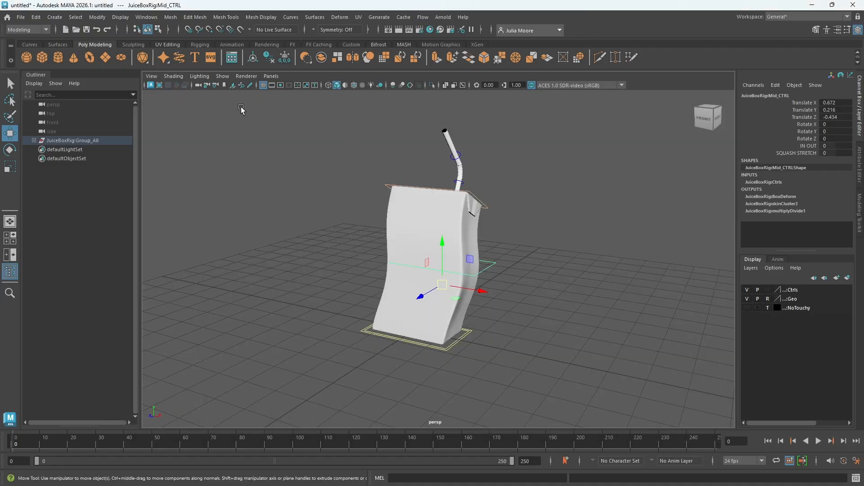
pyautogui.click(21, 17)
pyautogui.click(43, 36)
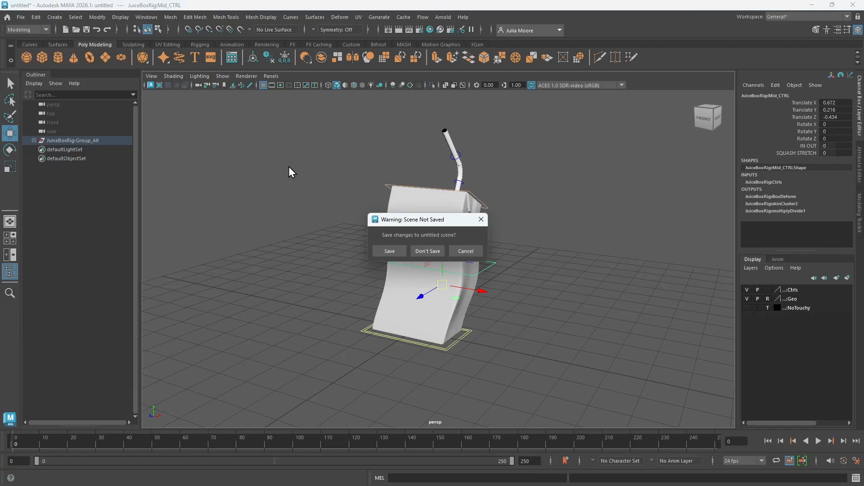
pyautogui.click(443, 251)
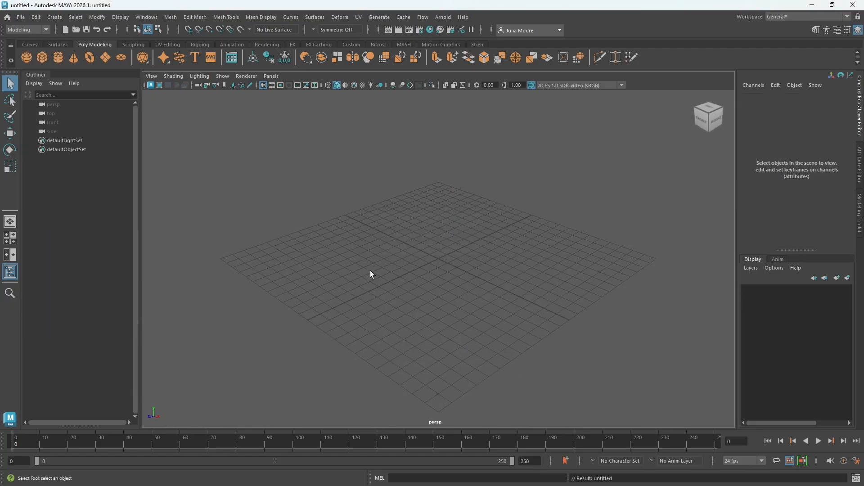
# Step: Open the Reference Editor and make its window taller
pyautogui.click(20, 17)
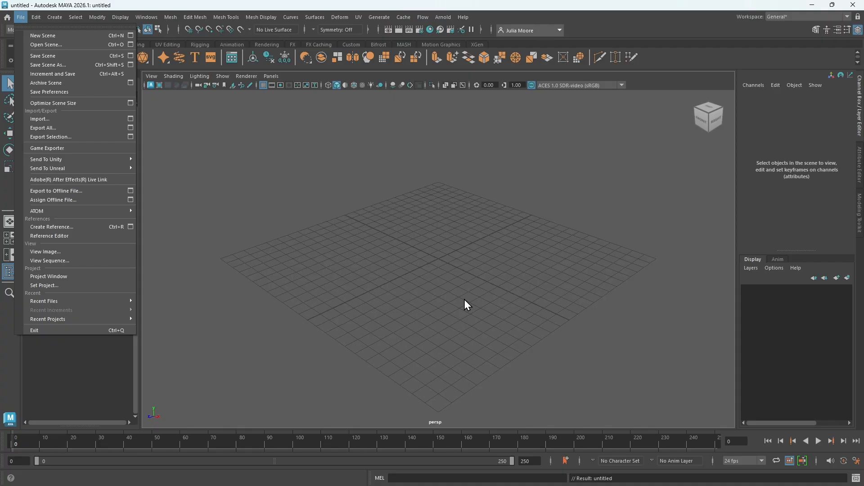
pyautogui.click(480, 300)
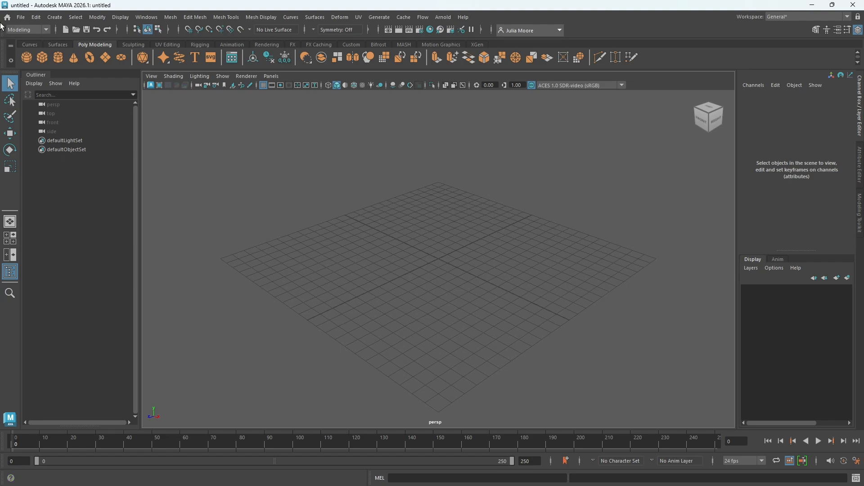
pyautogui.click(25, 17)
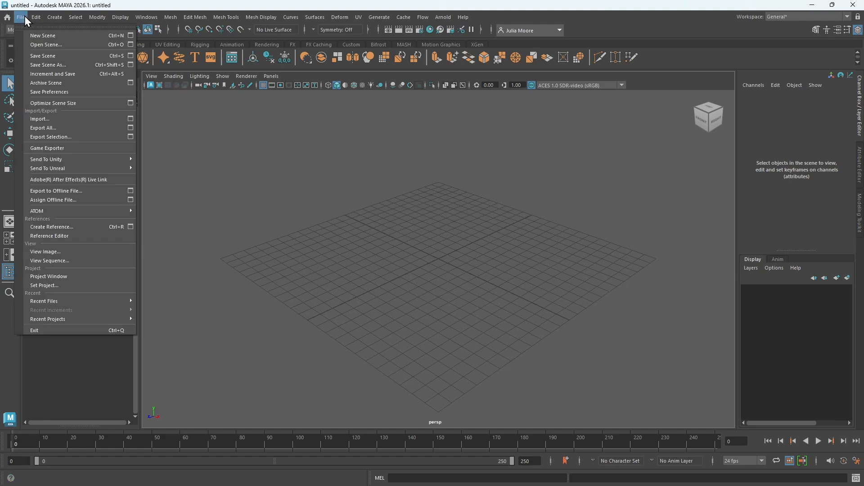
pyautogui.click(77, 236)
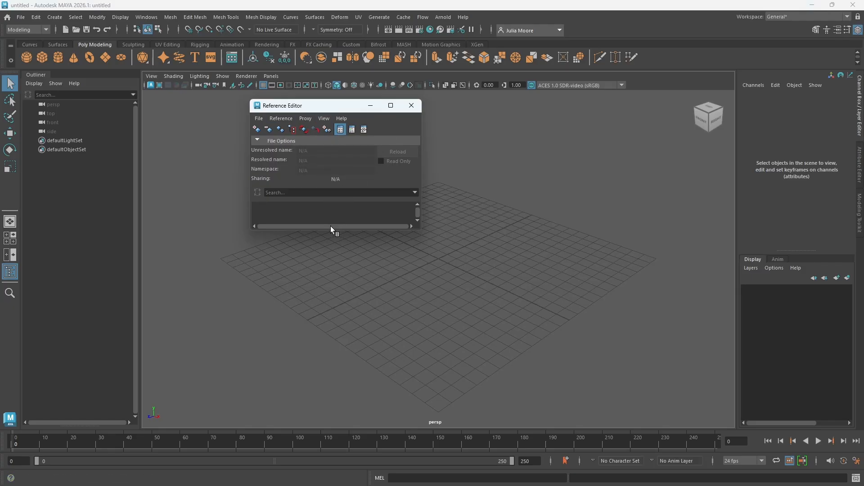
pyautogui.moveTo(331, 231); pyautogui.dragTo(331, 289)
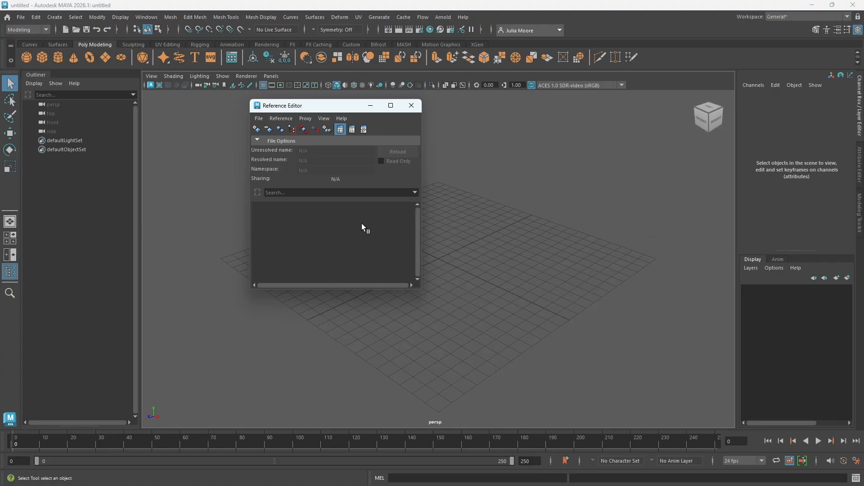
# Step: Create a reference to JuiceBoxRig.ma from the project's assets folder and close the Reference Editor
pyautogui.click(257, 129)
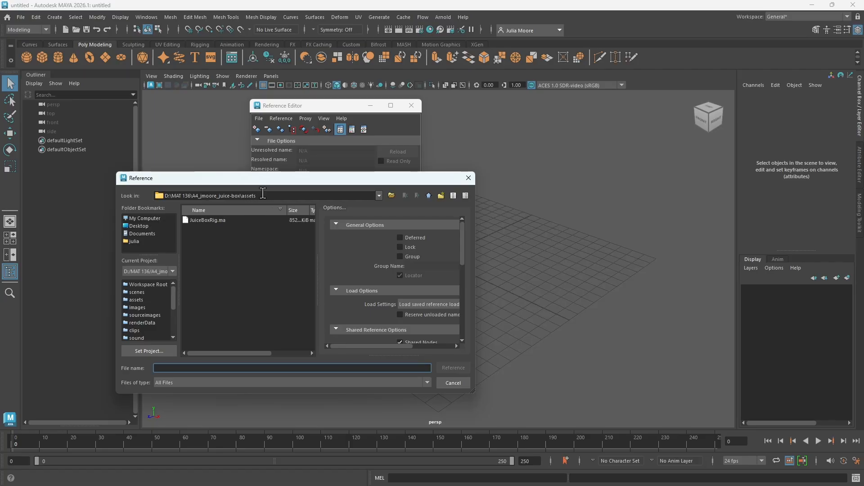
pyautogui.click(429, 195)
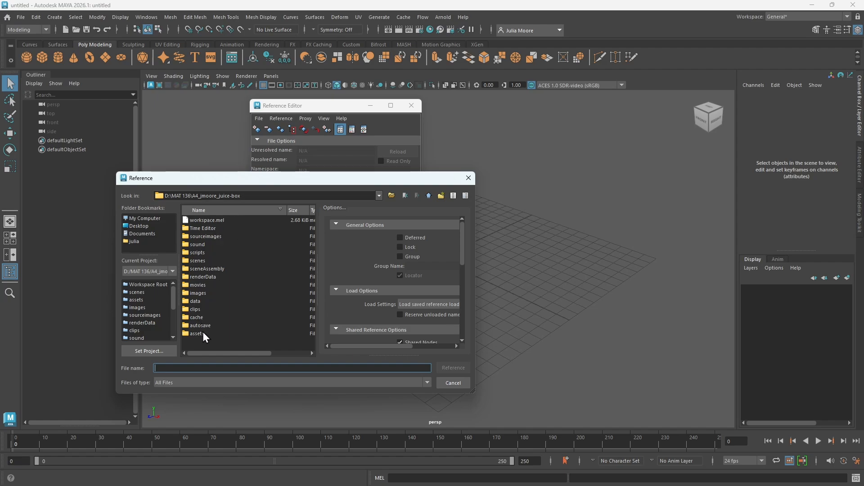
pyautogui.doubleClick(197, 333)
pyautogui.click(221, 222)
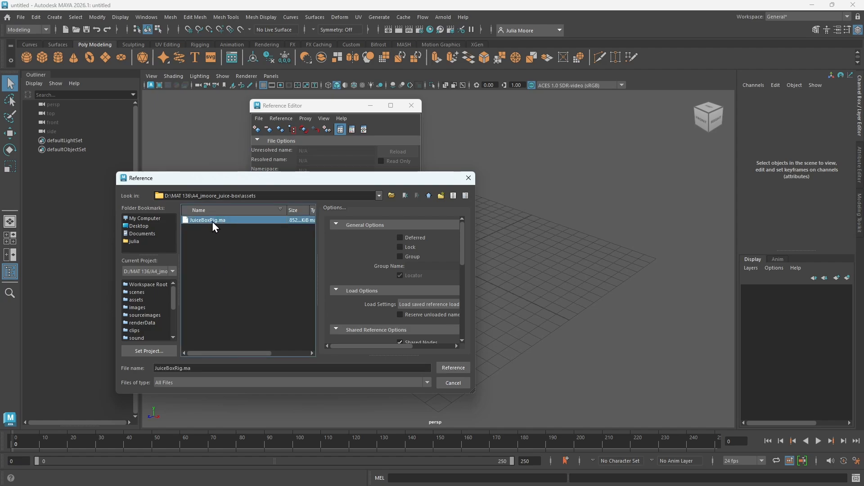
pyautogui.click(460, 369)
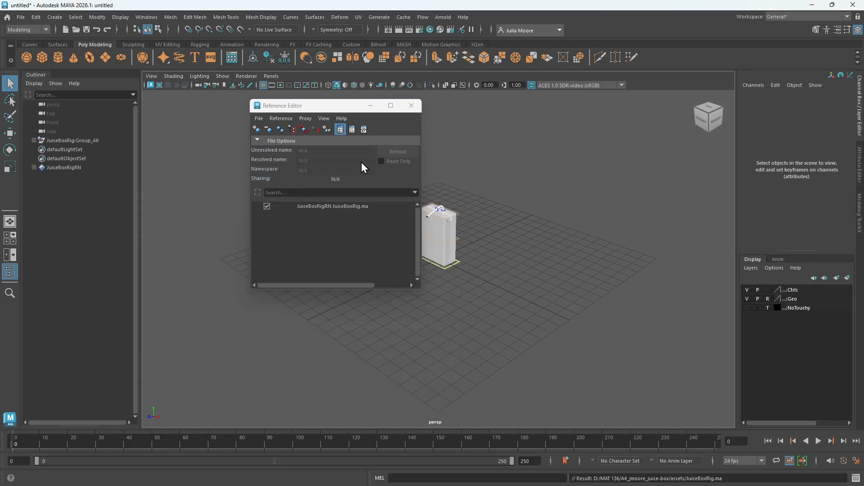
pyautogui.click(417, 108)
# Step: Move the referenced box's middle control to about -0.69 in X, -0.14 in Y and 0.26 in Z
pyautogui.keyDown('alt'); pyautogui.moveTo(449, 229); pyautogui.dragTo(522, 263, button='right'); pyautogui.keyUp('alt')
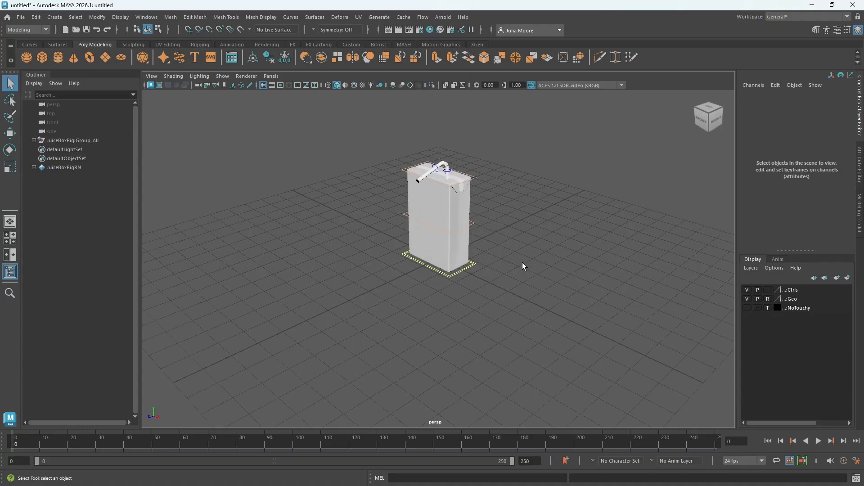
pyautogui.keyDown('alt'); pyautogui.moveTo(522, 263); pyautogui.dragTo(490, 243); pyautogui.keyUp('alt')
pyautogui.keyDown('alt'); pyautogui.moveTo(492, 207); pyautogui.dragTo(466, 263, button='middle'); pyautogui.keyUp('alt')
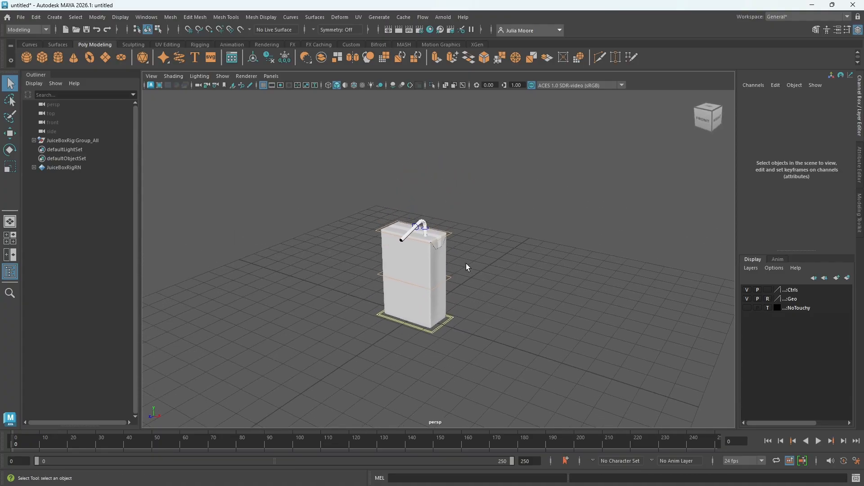
pyautogui.scroll(2, 465, 264)
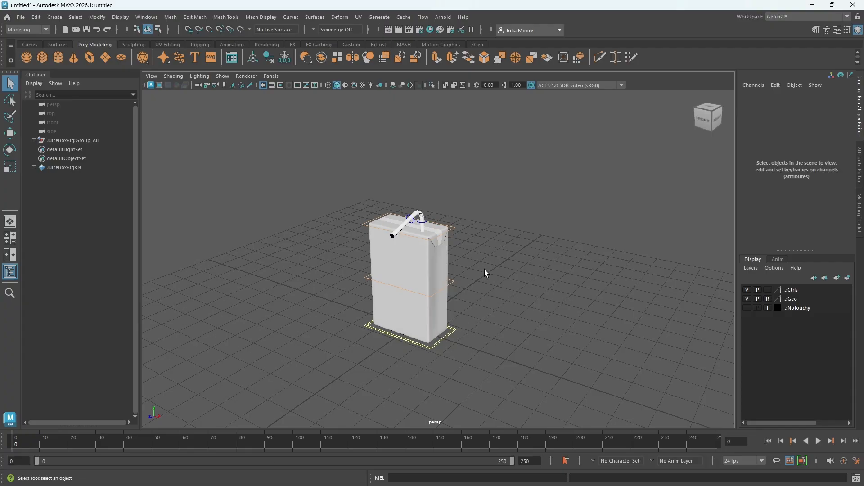
pyautogui.scroll(2, 460, 261)
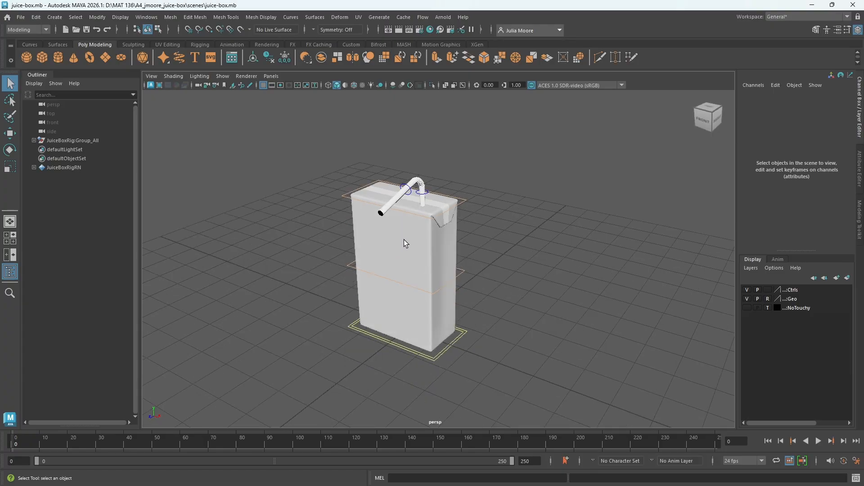
pyautogui.click(426, 217)
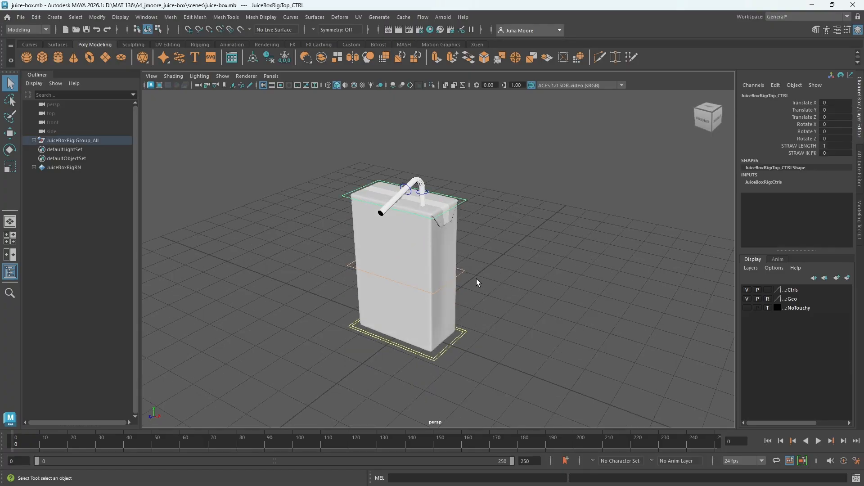
pyautogui.keyDown('alt'); pyautogui.moveTo(494, 285); pyautogui.dragTo(522, 291); pyautogui.keyUp('alt')
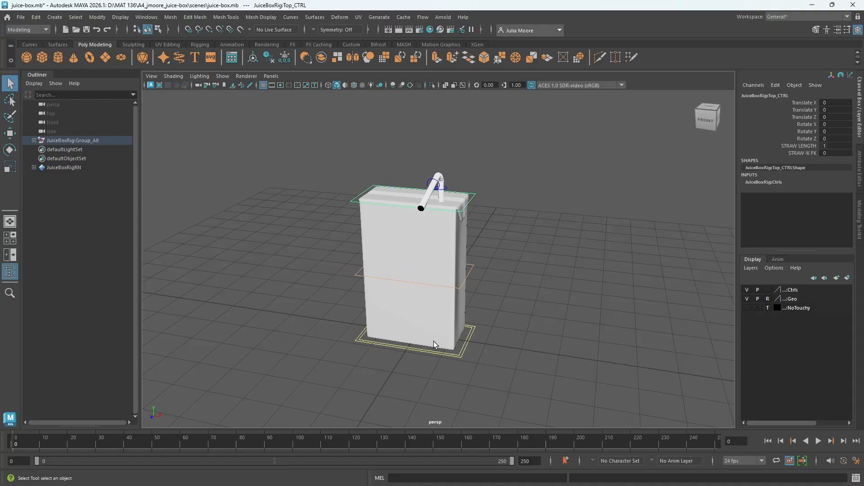
pyautogui.click(448, 292)
pyautogui.press('w')
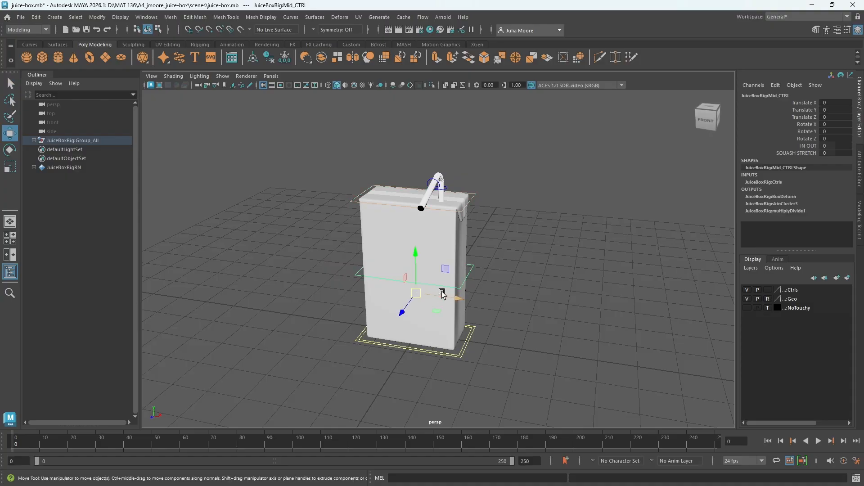
pyautogui.moveTo(417, 297); pyautogui.dragTo(381, 243)
# Step: Try rotating the box's top control and undo the rotation changes
pyautogui.press('e')
pyautogui.click(428, 208)
pyautogui.hotkey('ctrl', 'z')
pyautogui.hotkey('ctrl', 'z')
pyautogui.hotkey('ctrl', 'z')
pyautogui.hotkey('ctrl', 'z')
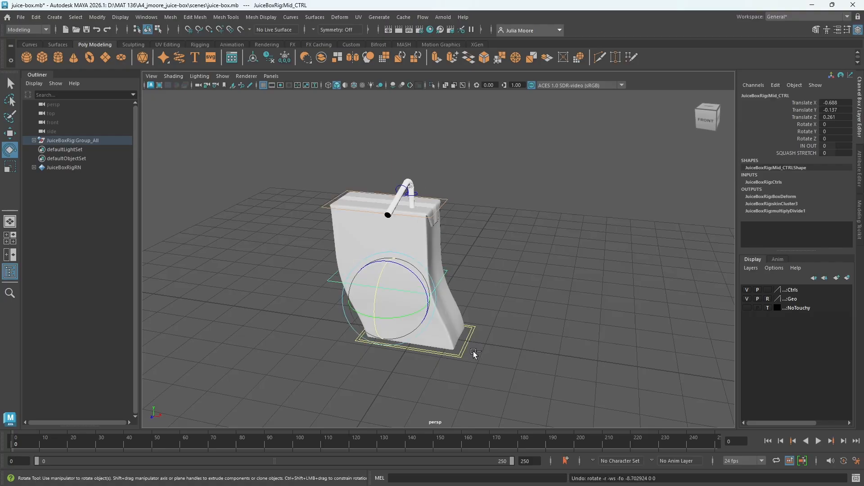
# Step: Move the juice box's base control to about 0.11 in X and 0.05 in Z
pyautogui.click(463, 356)
pyautogui.press('w')
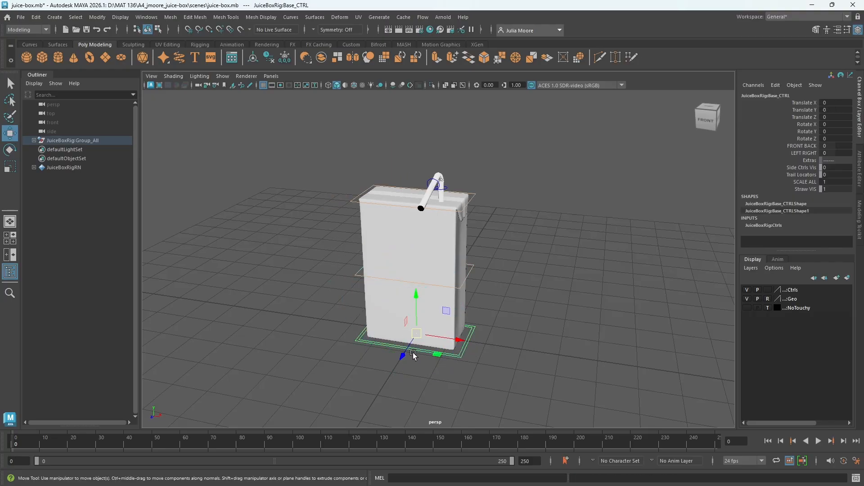
pyautogui.moveTo(406, 356)
pyautogui.mouseDown()
pyautogui.moveTo(393, 378)
pyautogui.moveTo(414, 338)
pyautogui.moveTo(393, 377)
pyautogui.moveTo(403, 357)
pyautogui.mouseUp()
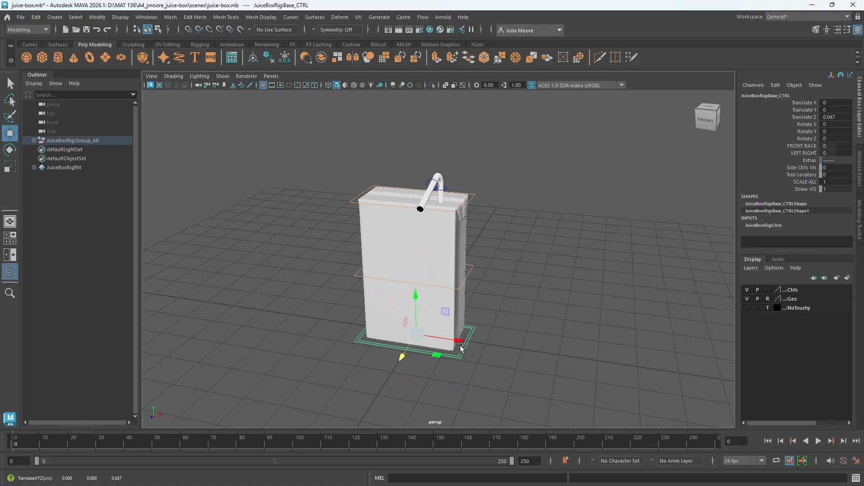
pyautogui.moveTo(459, 346)
pyautogui.mouseDown()
pyautogui.moveTo(550, 359)
pyautogui.moveTo(447, 353)
pyautogui.moveTo(462, 356)
pyautogui.mouseUp()
pyautogui.moveTo(542, 346)
pyautogui.keyDown('alt'); pyautogui.mouseDown()
pyautogui.moveTo(485, 350)
pyautogui.moveTo(541, 341)
pyautogui.mouseUp(); pyautogui.keyUp('alt')
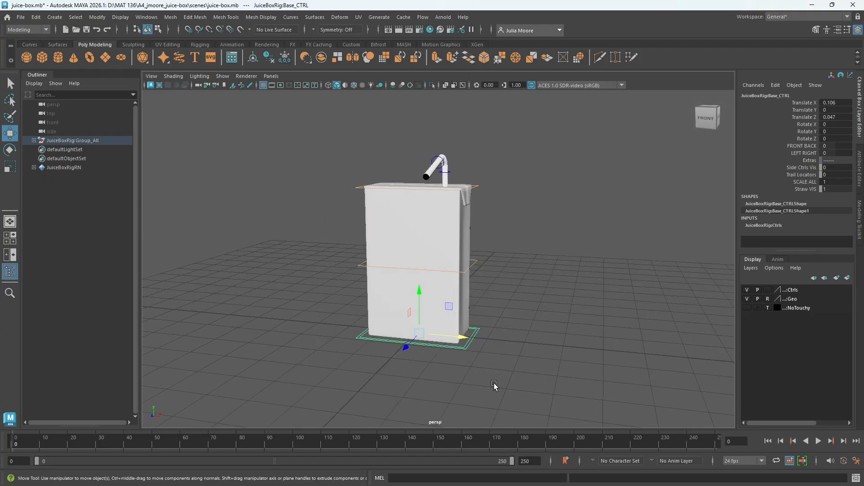
# Step: Expand the object selection mask options and select the rig's middle and base controls to check that they are selectable
pyautogui.click(423, 249)
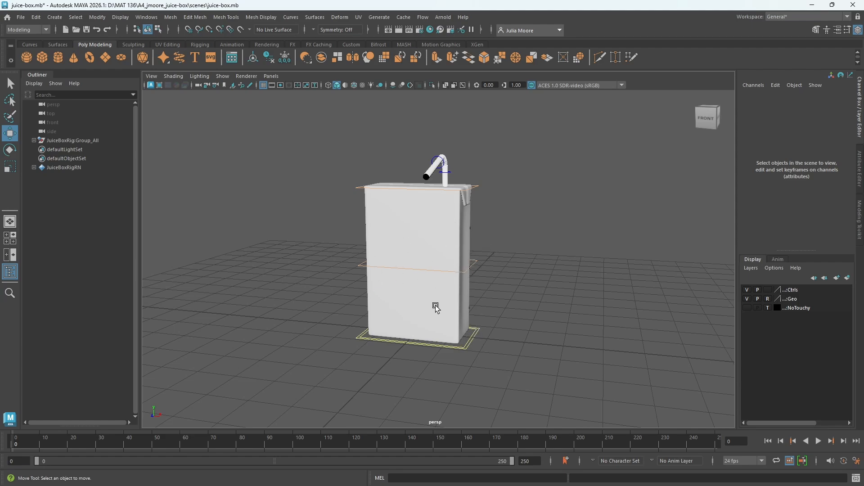
pyautogui.click(168, 30)
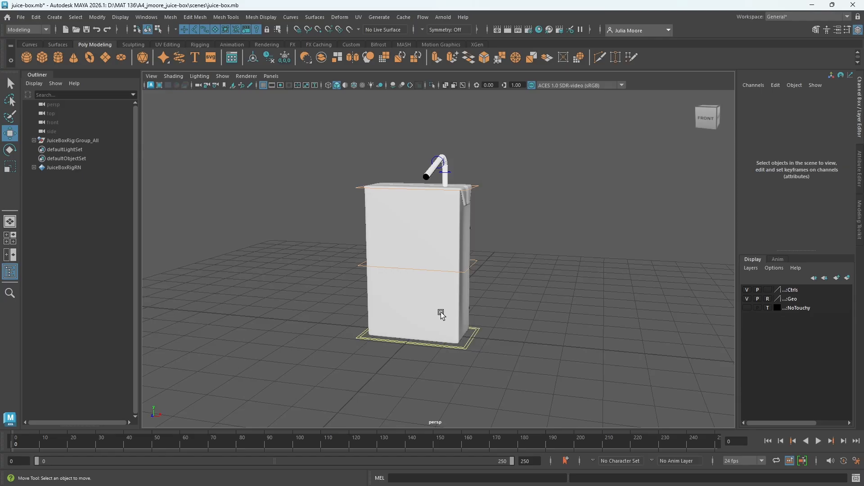
pyautogui.click(442, 195)
pyautogui.click(457, 272)
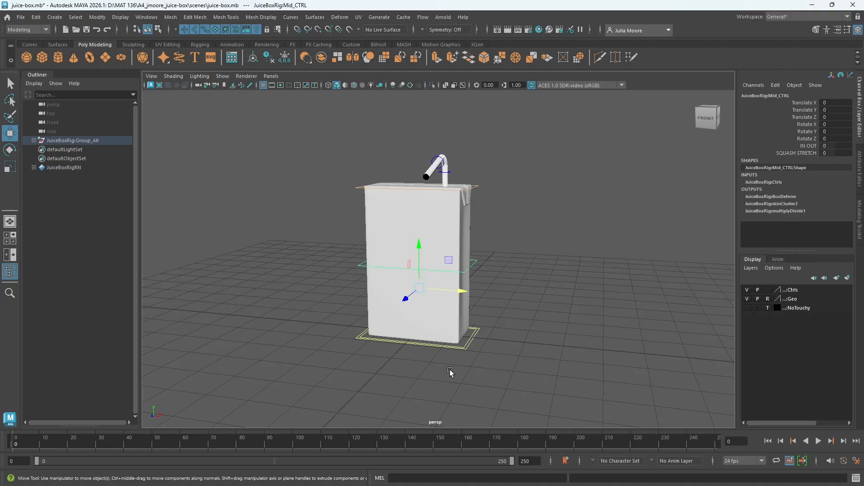
pyautogui.click(454, 350)
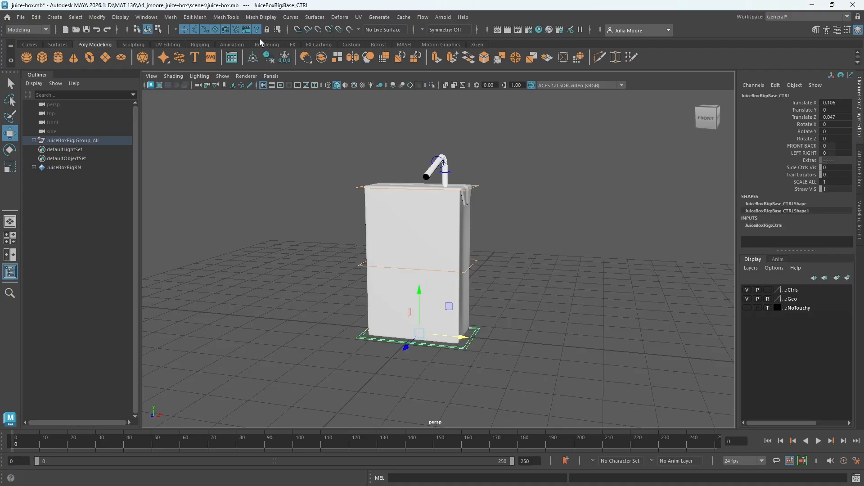
# Step: Turn all object selection masks off and try to box-select the juice box rig
pyautogui.click(226, 29)
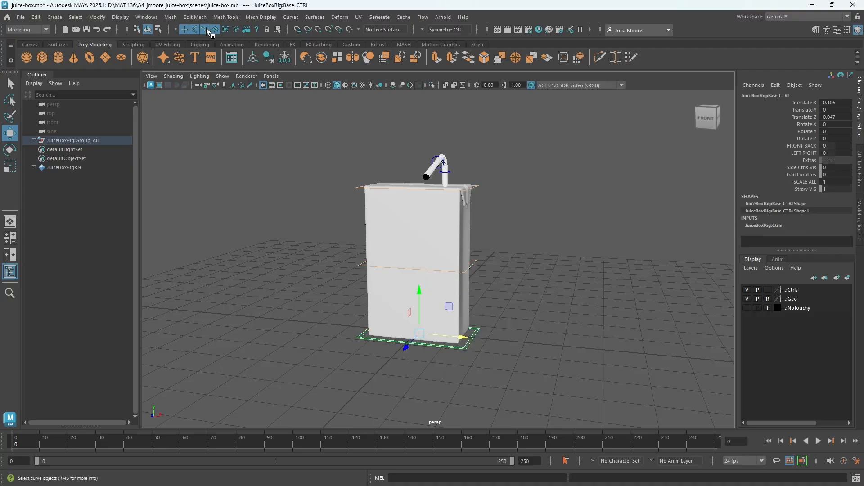
pyautogui.click(176, 30)
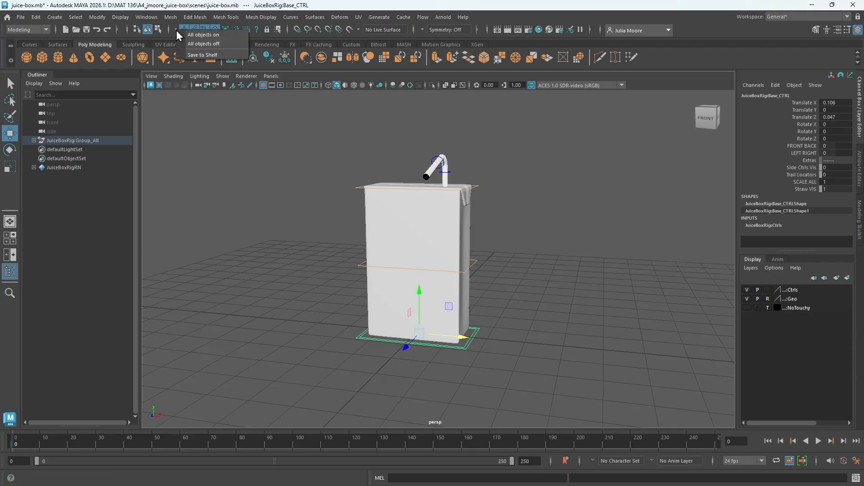
pyautogui.click(212, 45)
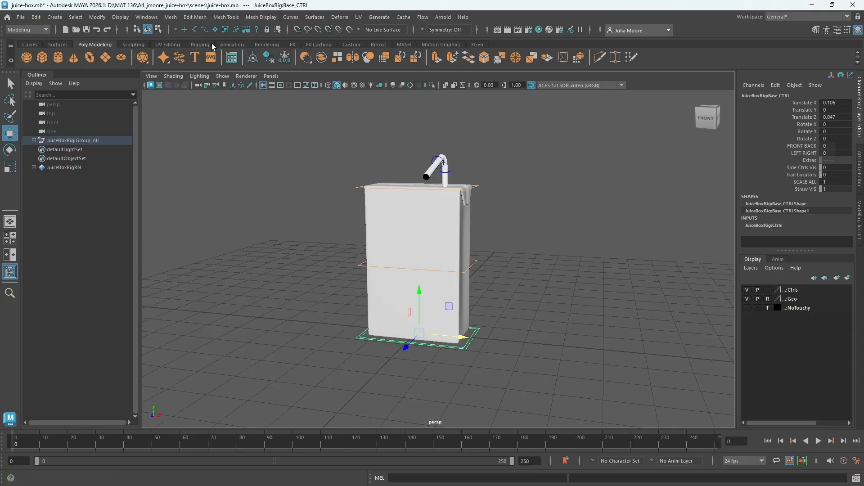
pyautogui.click(326, 157)
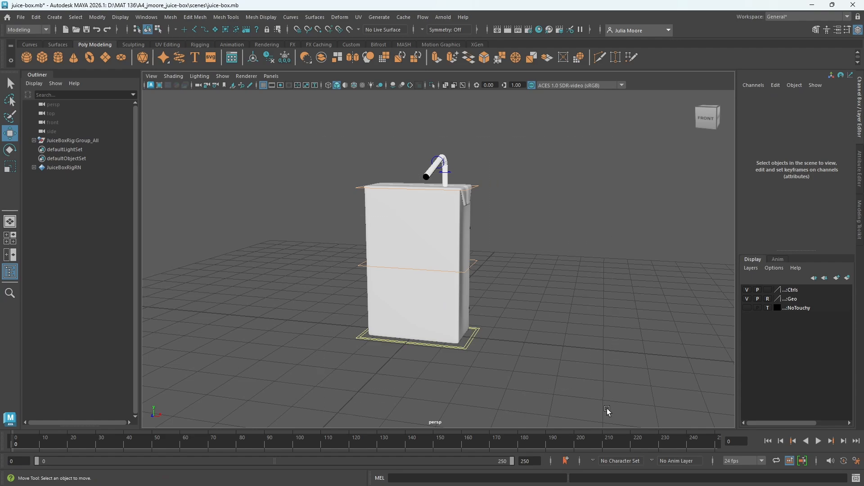
pyautogui.moveTo(373, 141)
pyautogui.mouseDown()
pyautogui.moveTo(407, 202)
pyautogui.moveTo(547, 325)
pyautogui.mouseUp()
pyautogui.moveTo(333, 152); pyautogui.dragTo(430, 394)
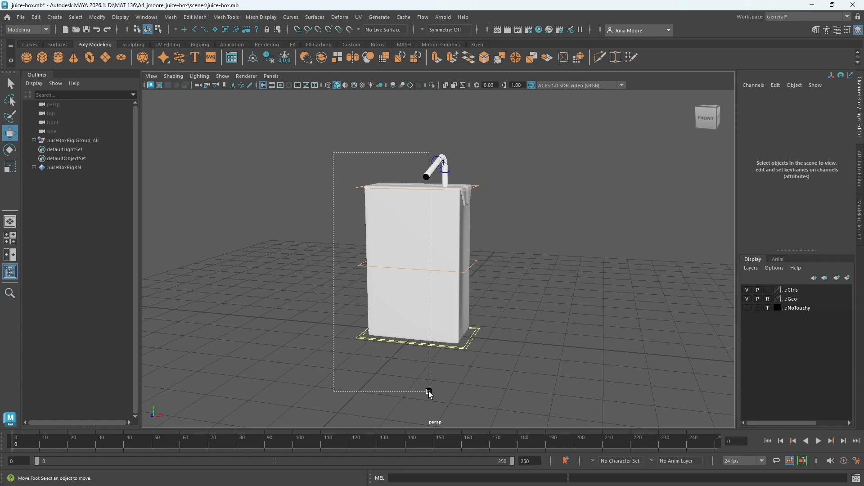
pyautogui.moveTo(514, 370); pyautogui.dragTo(294, 249)
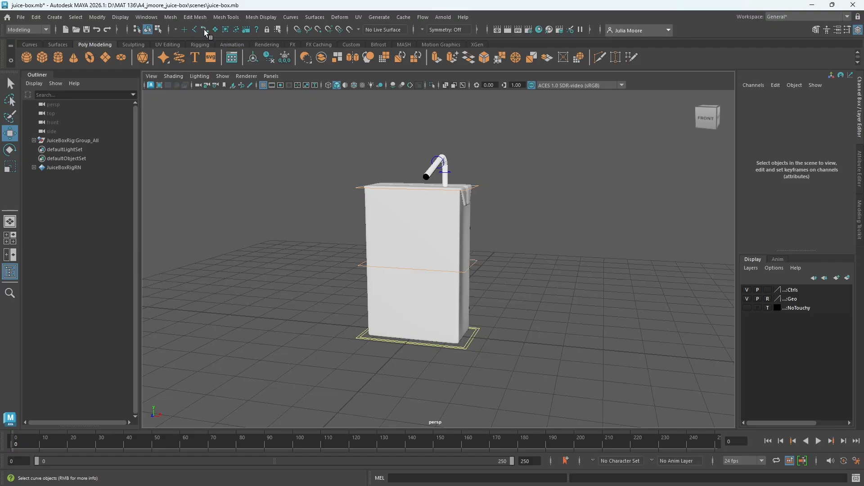
# Step: Enable selection of curve objects only and move the top control to about 0.19 in X, 0.28 in Y and -0.12 in Z
pyautogui.click(429, 188)
pyautogui.moveTo(419, 232)
pyautogui.mouseDown()
pyautogui.moveTo(412, 234)
pyautogui.moveTo(440, 216)
pyautogui.moveTo(428, 235)
pyautogui.moveTo(430, 224)
pyautogui.moveTo(411, 212)
pyautogui.moveTo(411, 229)
pyautogui.mouseUp()
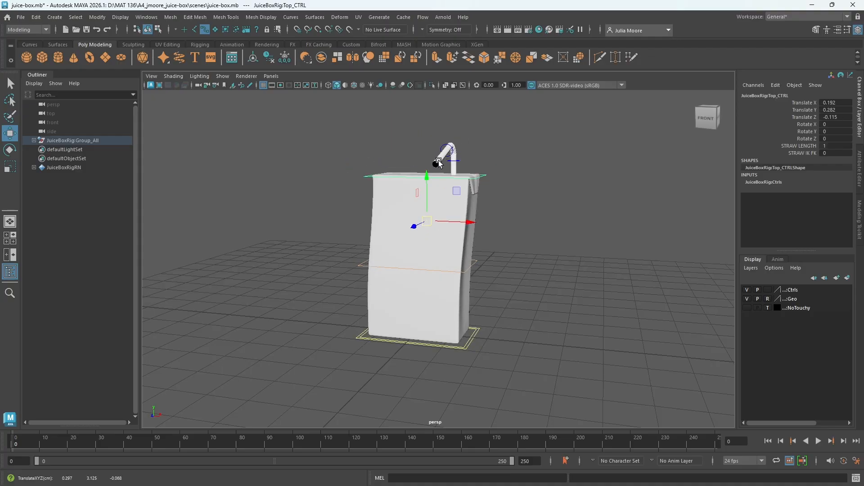
pyautogui.click(425, 258)
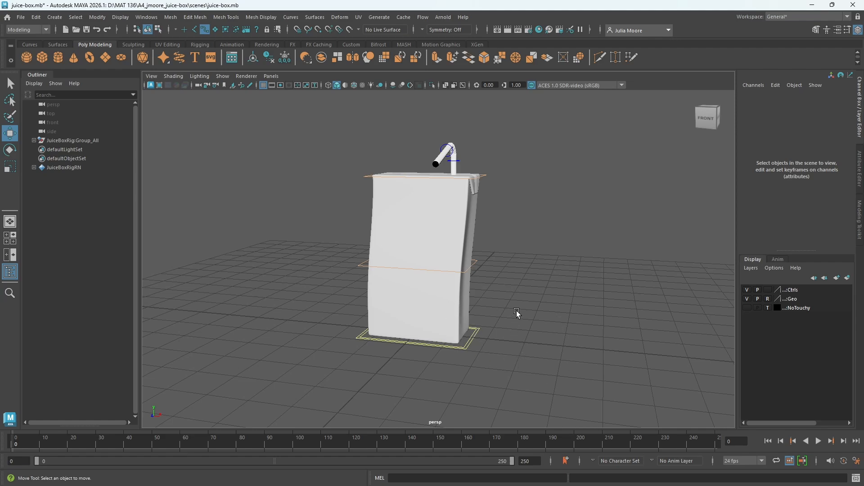
# Step: Box-select all the juice box controls, key them at frame 1 and deselect them
pyautogui.hotkey('alt', '.')
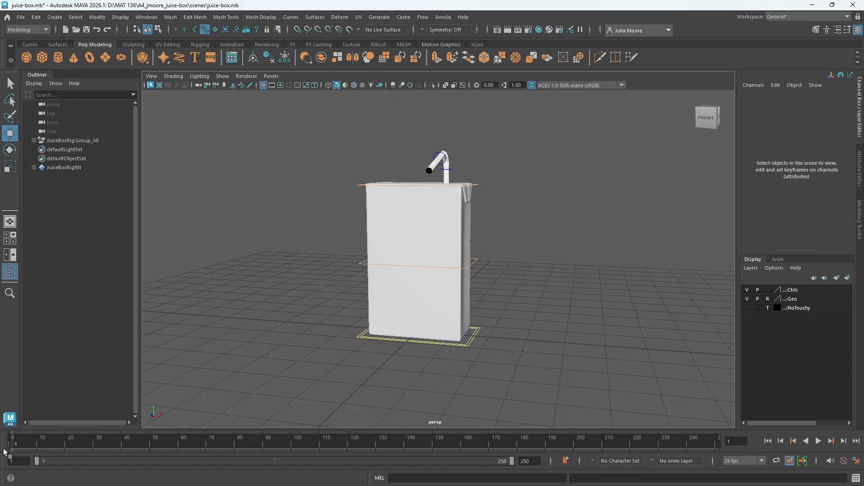
pyautogui.moveTo(308, 124); pyautogui.dragTo(531, 385)
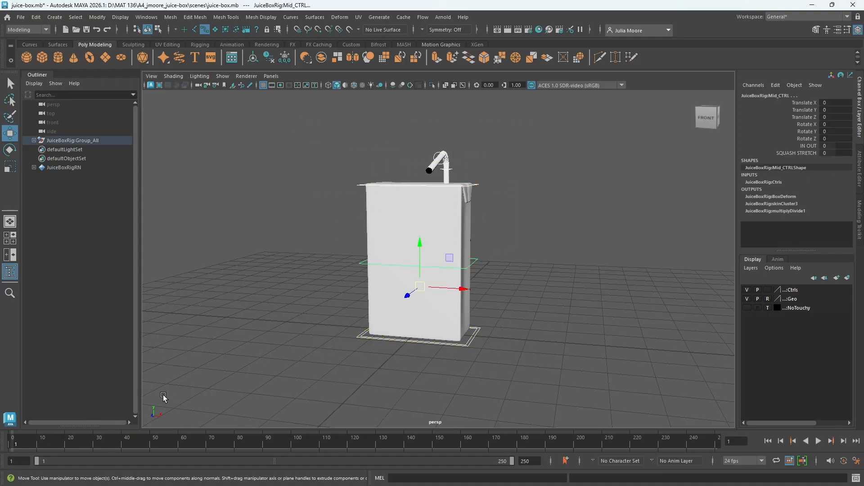
pyautogui.press('s')
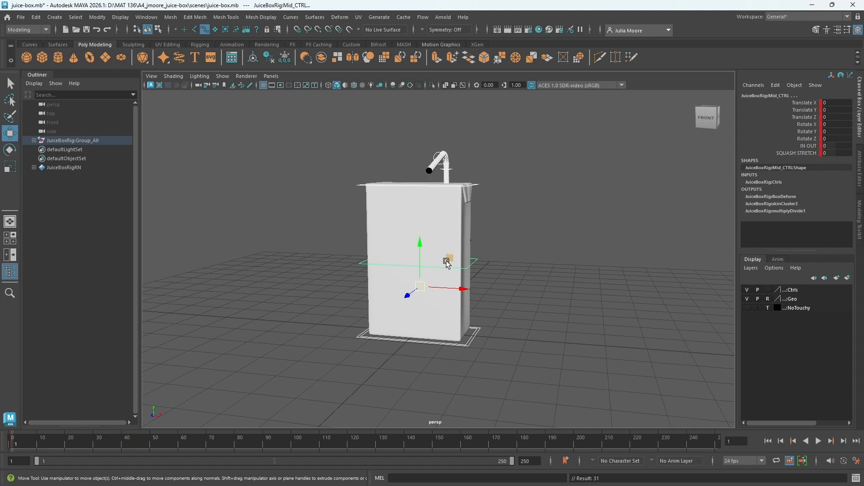
pyautogui.moveTo(15, 443)
pyautogui.mouseDown()
pyautogui.moveTo(141, 444)
pyautogui.moveTo(1, 435)
pyautogui.moveTo(18, 434)
pyautogui.mouseUp()
pyautogui.click(603, 193)
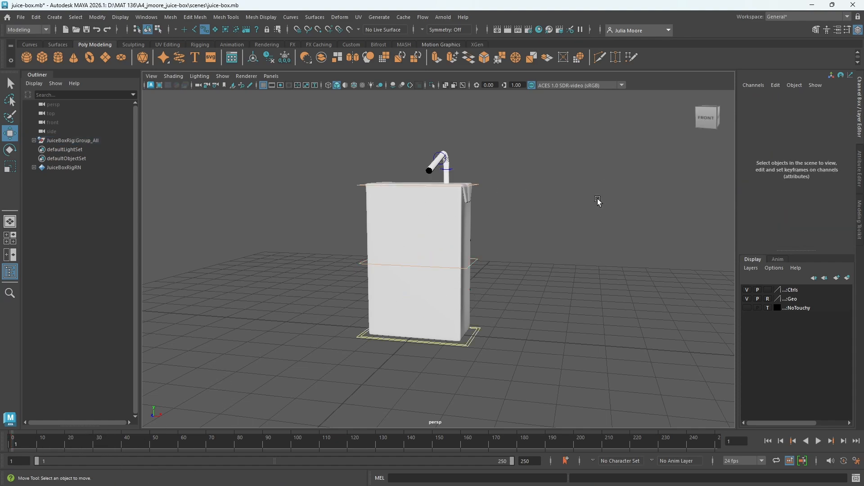
pyautogui.moveTo(553, 243)
pyautogui.keyDown('alt'); pyautogui.mouseDown()
pyautogui.moveTo(616, 239)
pyautogui.moveTo(501, 236)
pyautogui.moveTo(546, 246)
pyautogui.mouseUp(); pyautogui.keyUp('alt')
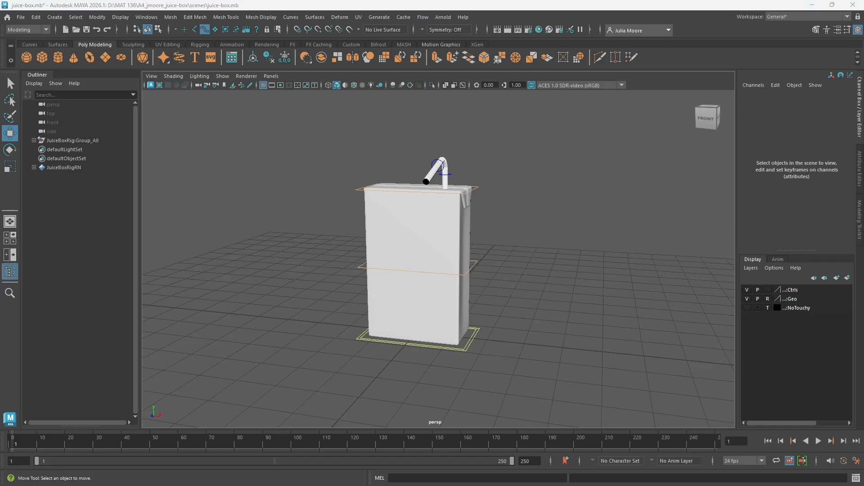
# Step: Switch to the References folder in File Explorer, view the Ref 1 animation and close it
pyautogui.moveTo(342, 485); pyautogui.dragTo(451, 112)
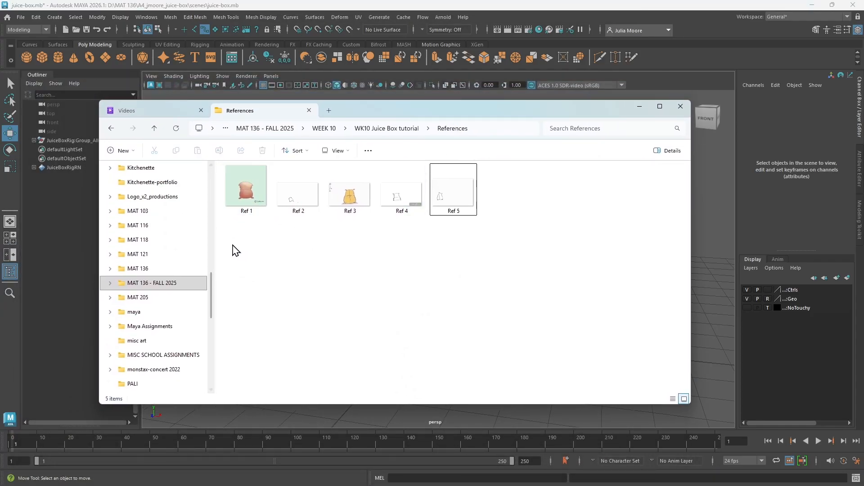
pyautogui.doubleClick(248, 201)
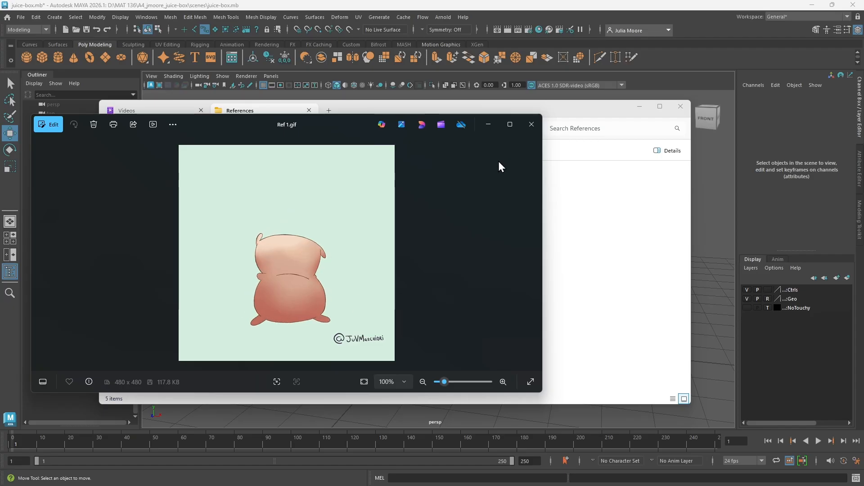
pyautogui.click(530, 124)
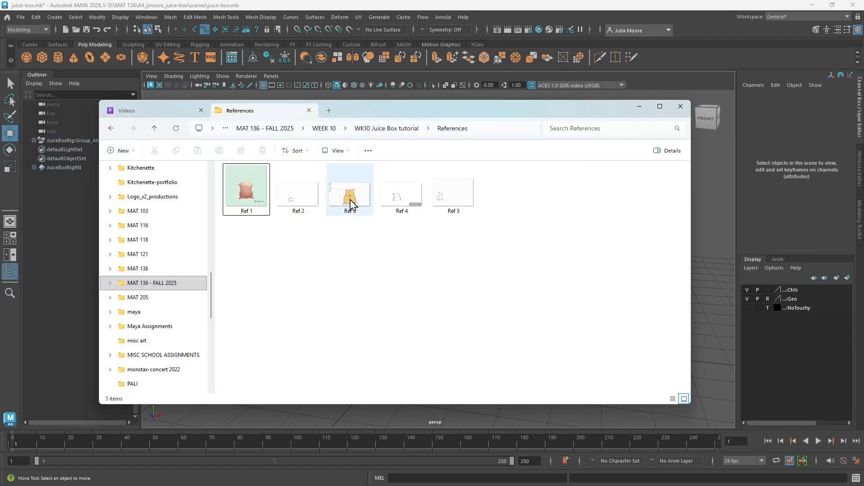
# Step: View the Ref 2 animation up close, examining the character's poses, and close it
pyautogui.click(303, 201)
pyautogui.doubleClick(302, 201)
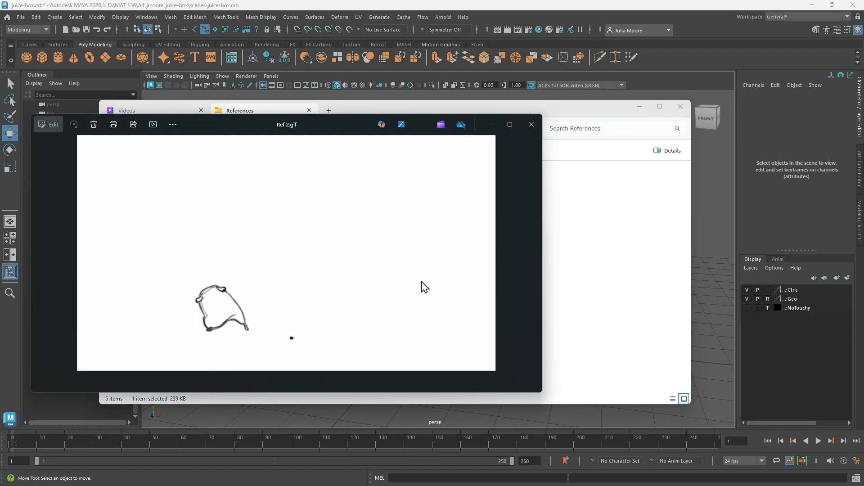
pyautogui.scroll(1, 266, 304)
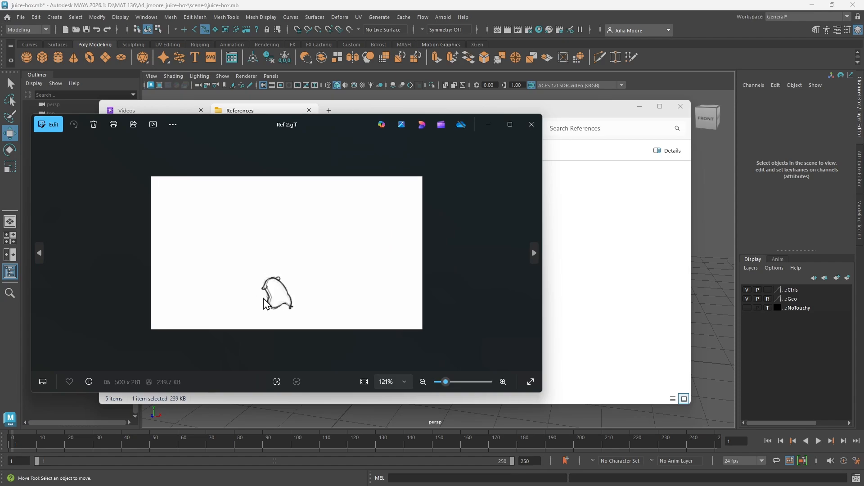
pyautogui.scroll(1, 293, 299)
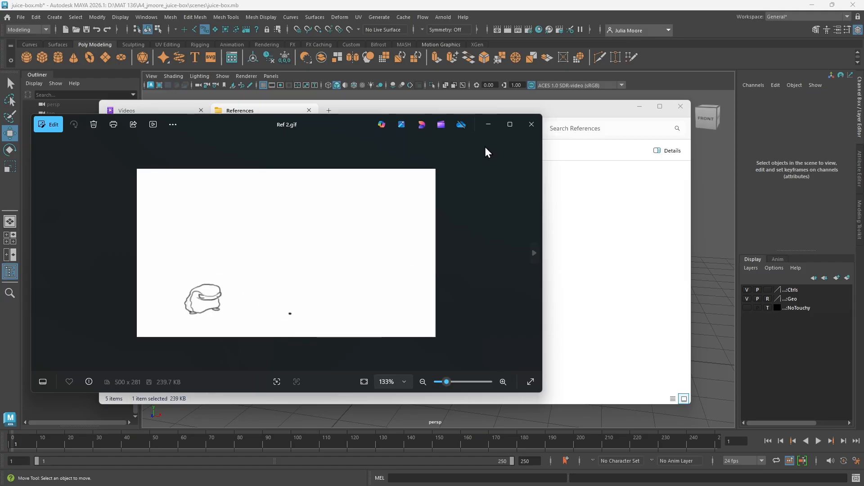
pyautogui.click(524, 125)
# Step: View the Ref 3 animation from the References folder and close it
pyautogui.click(367, 202)
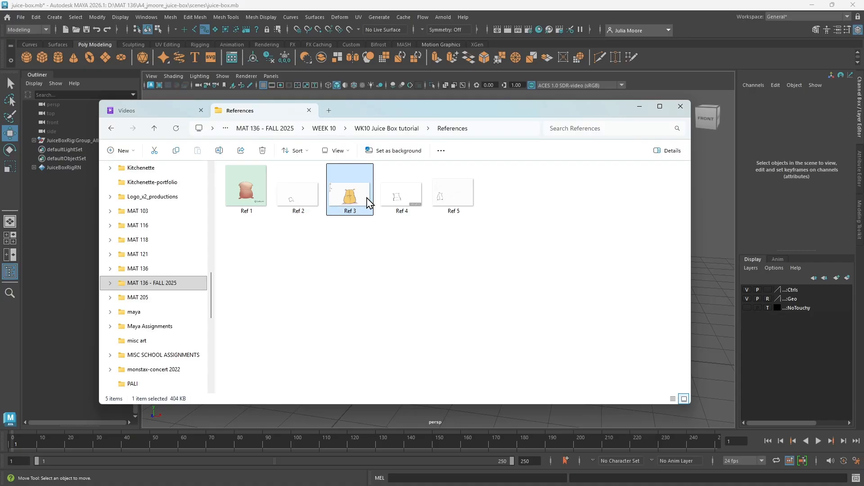
pyautogui.doubleClick(367, 201)
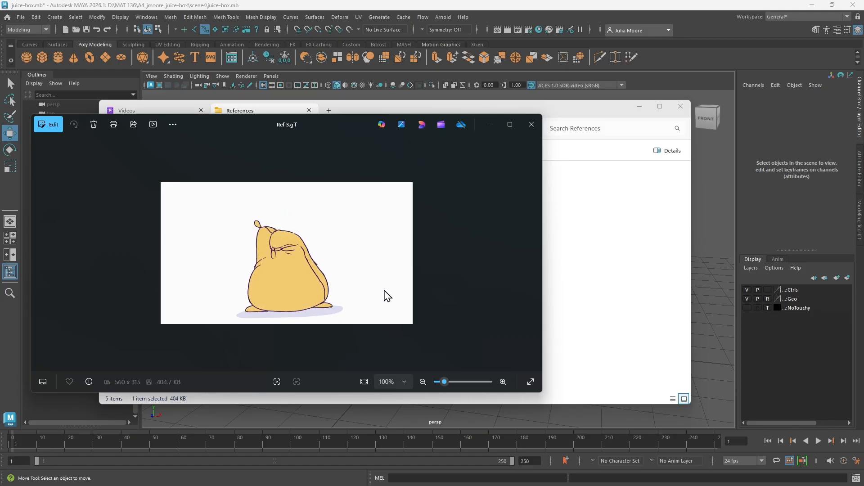
pyautogui.click(530, 123)
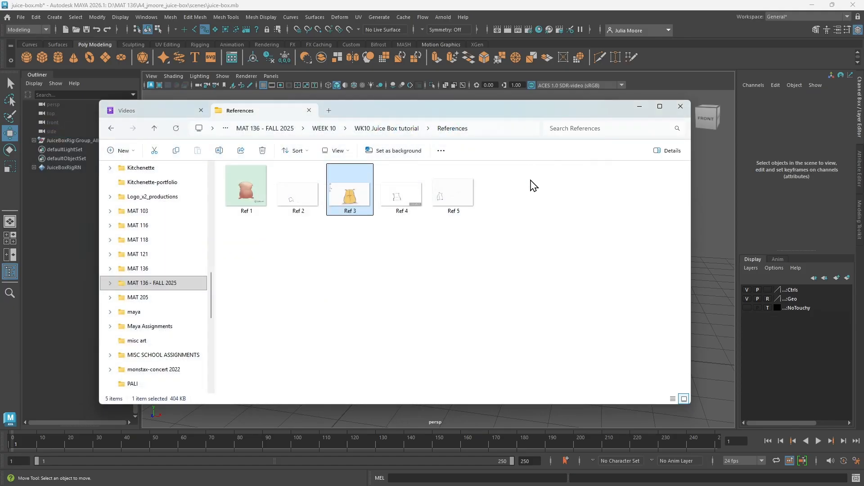
# Step: View the Ref 4 animation enlarged and close it
pyautogui.click(391, 198)
pyautogui.doubleClick(392, 198)
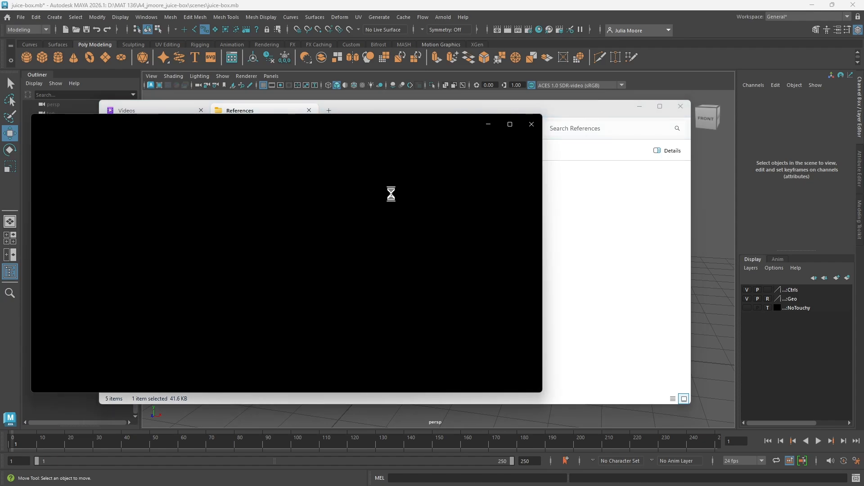
pyautogui.scroll(2, 346, 283)
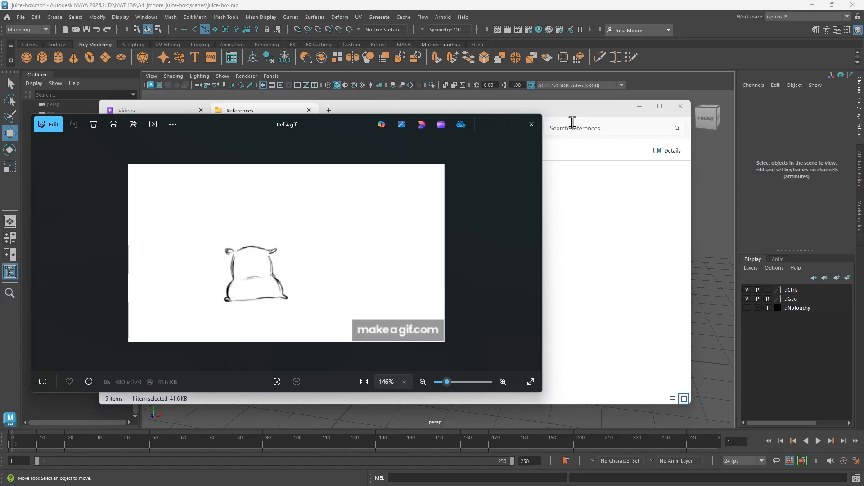
pyautogui.click(531, 124)
# Step: View the Ref 5 animation and switch back to the Maya scene
pyautogui.click(457, 200)
pyautogui.doubleClick(455, 201)
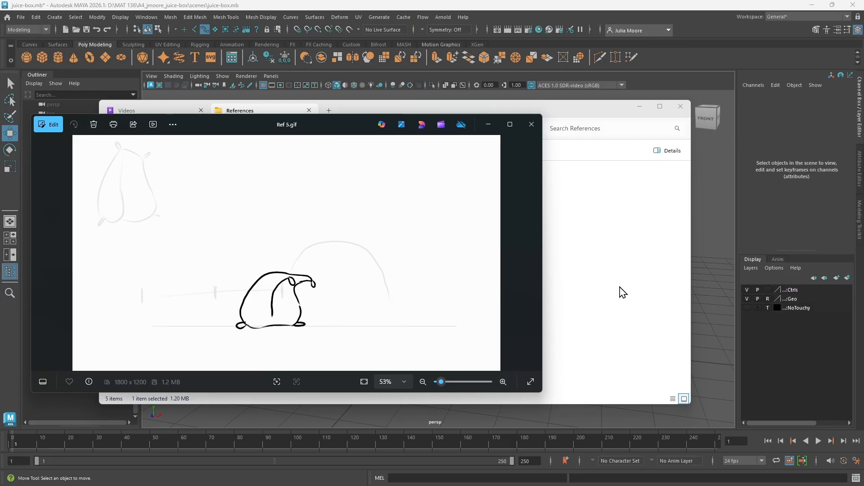
pyautogui.click(551, 244)
# Step: Rotate the juice box's top control to about 9.4 degrees in X at frame 1
pyautogui.press('e')
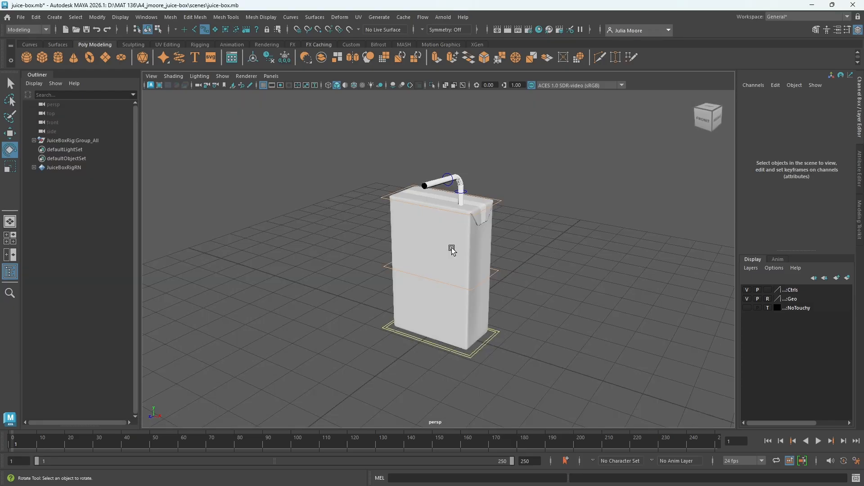
pyautogui.scroll(2, 493, 204)
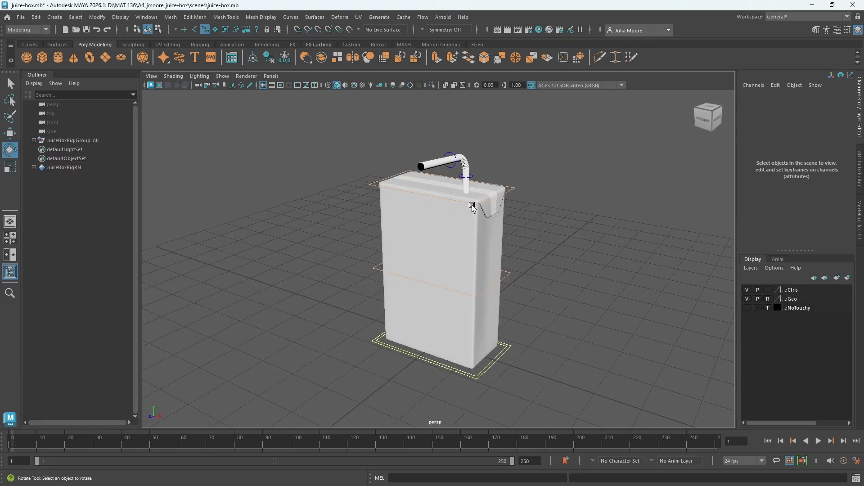
pyautogui.click(472, 207)
pyautogui.moveTo(411, 235); pyautogui.dragTo(441, 247)
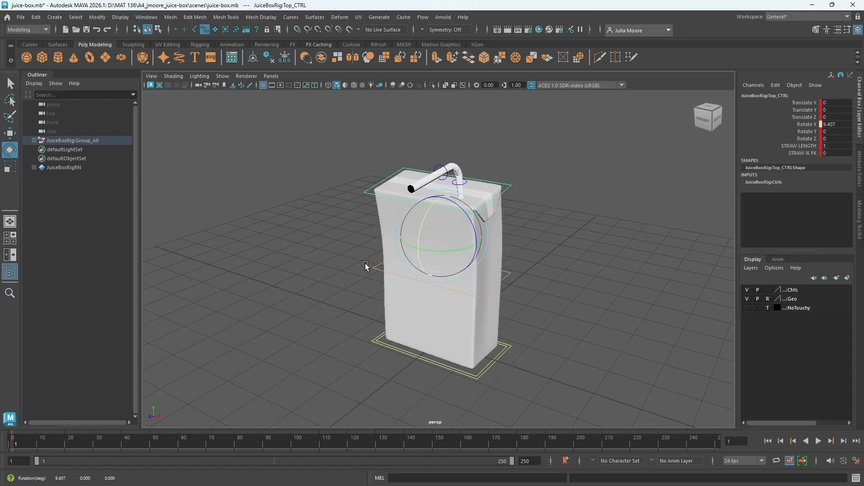
# Step: Rotate the juice box's middle control to about -21.7 degrees in X and move it to about 0.7 in Z
pyautogui.click(381, 267)
pyautogui.moveTo(423, 298)
pyautogui.mouseDown()
pyautogui.moveTo(441, 285)
pyautogui.moveTo(424, 293)
pyautogui.mouseUp()
pyautogui.press('w')
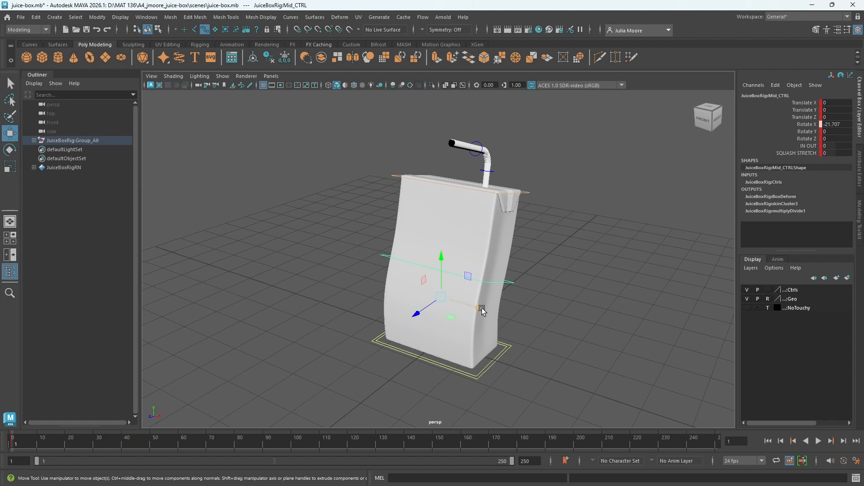
pyautogui.moveTo(482, 310); pyautogui.dragTo(411, 337)
# Step: Try moving the top control freely and the base control by about -0.29 in Z, undoing the base move
pyautogui.click(513, 200)
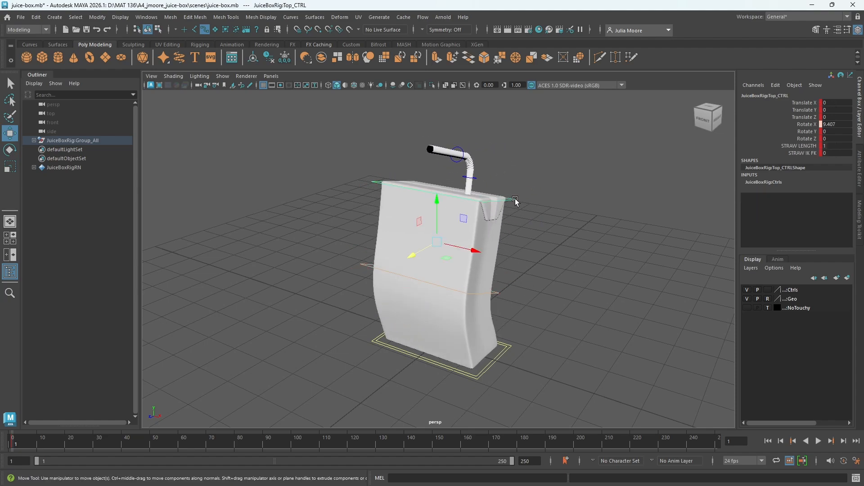
pyautogui.moveTo(437, 242)
pyautogui.mouseDown()
pyautogui.moveTo(441, 259)
pyautogui.moveTo(442, 239)
pyautogui.moveTo(444, 249)
pyautogui.mouseUp()
pyautogui.click(477, 373)
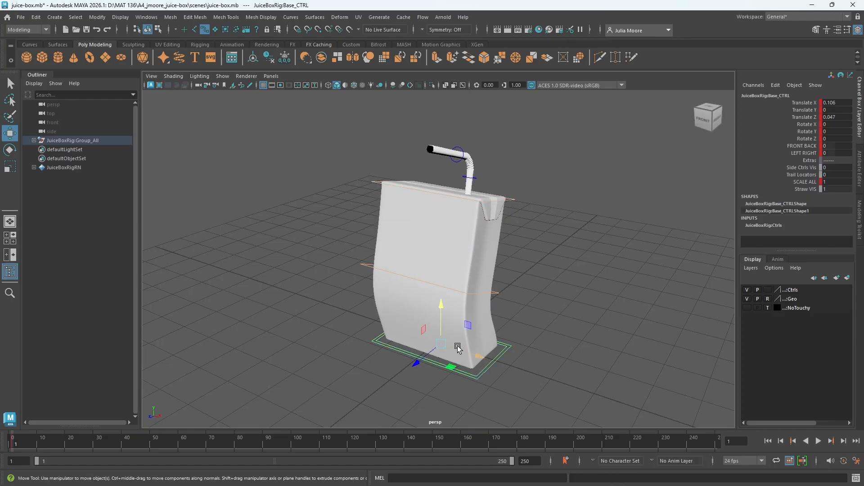
pyautogui.moveTo(423, 361); pyautogui.dragTo(420, 344)
pyautogui.hotkey('ctrl', 'z')
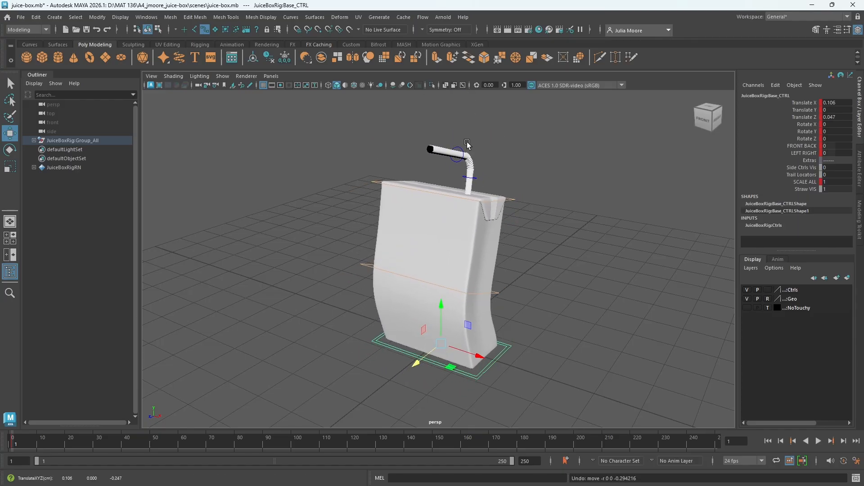
# Step: Try bending the straw's tip control in X and around its other axes, and undo the rotations
pyautogui.click(462, 142)
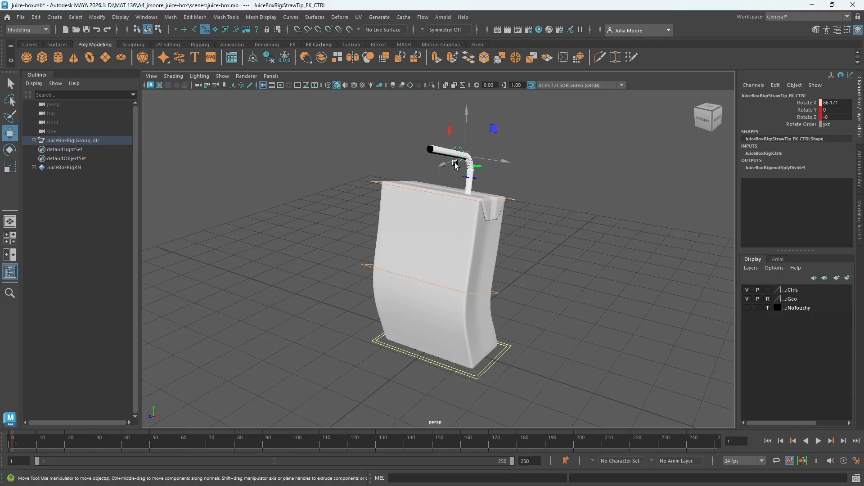
pyautogui.press('e')
pyautogui.moveTo(455, 130); pyautogui.dragTo(513, 174)
pyautogui.hotkey('ctrl', 'z')
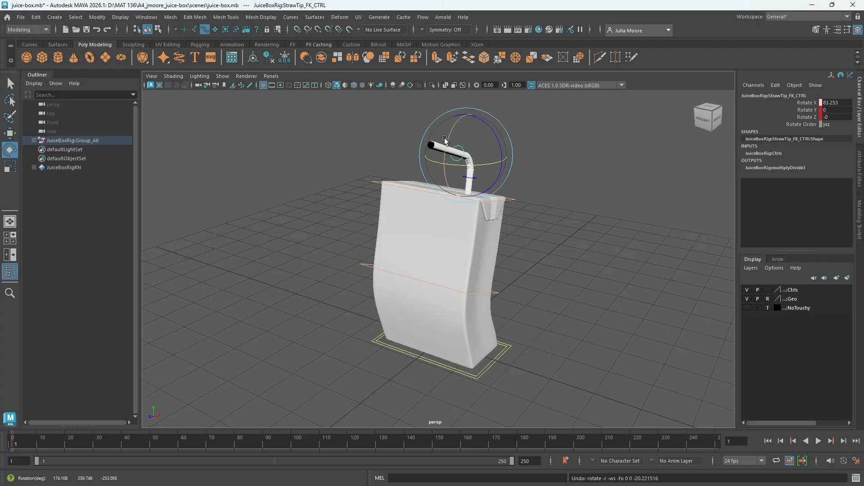
pyautogui.moveTo(444, 138)
pyautogui.mouseDown()
pyautogui.moveTo(446, 168)
pyautogui.moveTo(448, 147)
pyautogui.mouseUp()
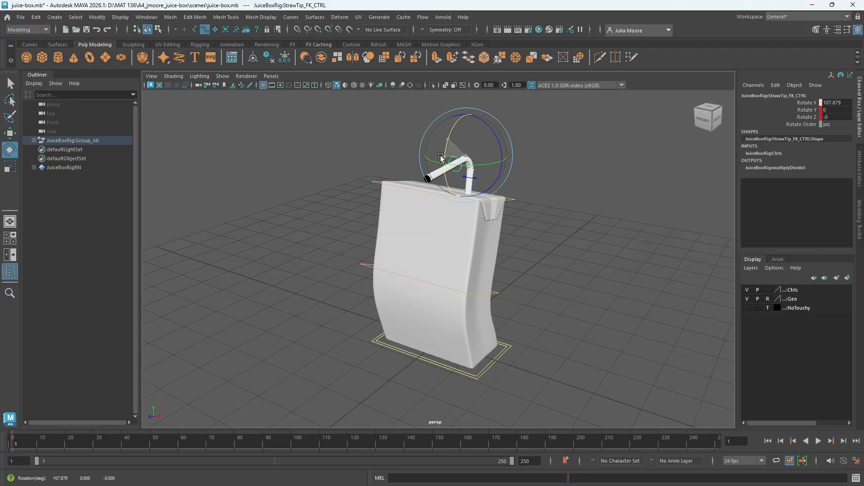
pyautogui.moveTo(502, 152); pyautogui.dragTo(480, 108)
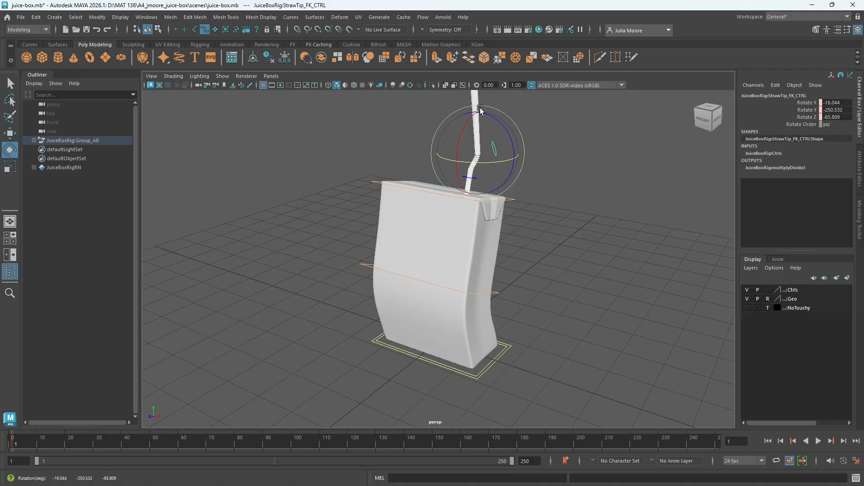
pyautogui.hotkey('ctrl', 'z')
pyautogui.hotkey('ctrl', 'z')
pyautogui.hotkey('ctrl', 'z')
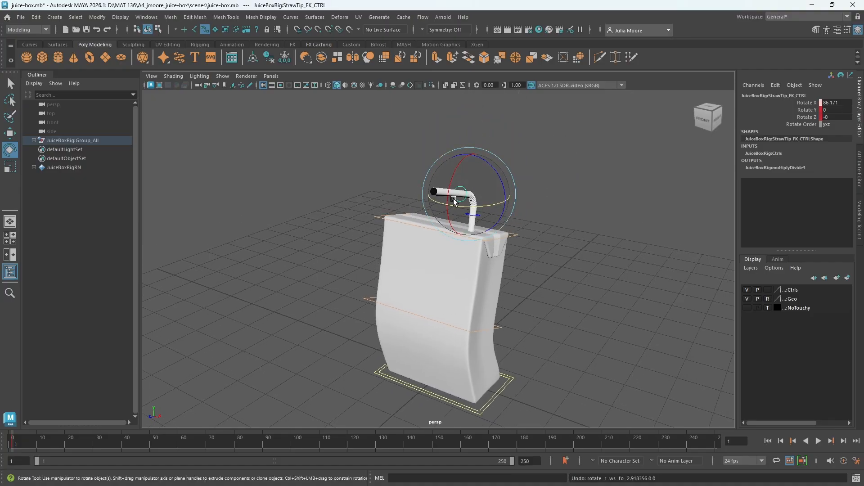
# Step: Try rotating the straw's base control around several axes and undo the rotations
pyautogui.moveTo(547, 233)
pyautogui.keyDown('alt'); pyautogui.mouseDown()
pyautogui.moveTo(490, 236)
pyautogui.moveTo(532, 238)
pyautogui.mouseUp(); pyautogui.keyUp('alt')
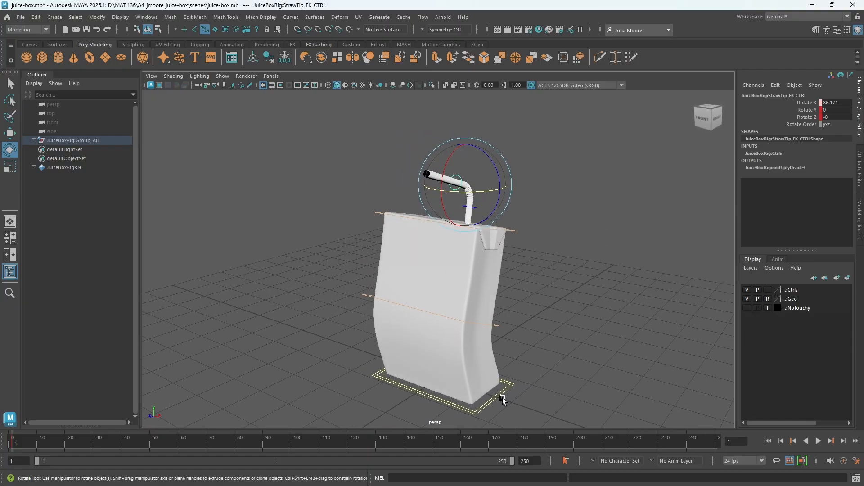
pyautogui.keyDown('alt'); pyautogui.moveTo(570, 163); pyautogui.dragTo(551, 184); pyautogui.keyUp('alt')
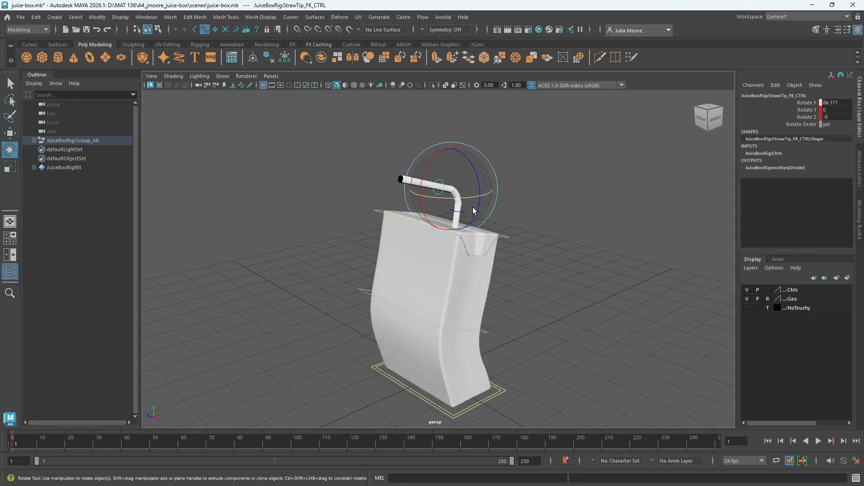
pyautogui.click(536, 231)
pyautogui.click(460, 212)
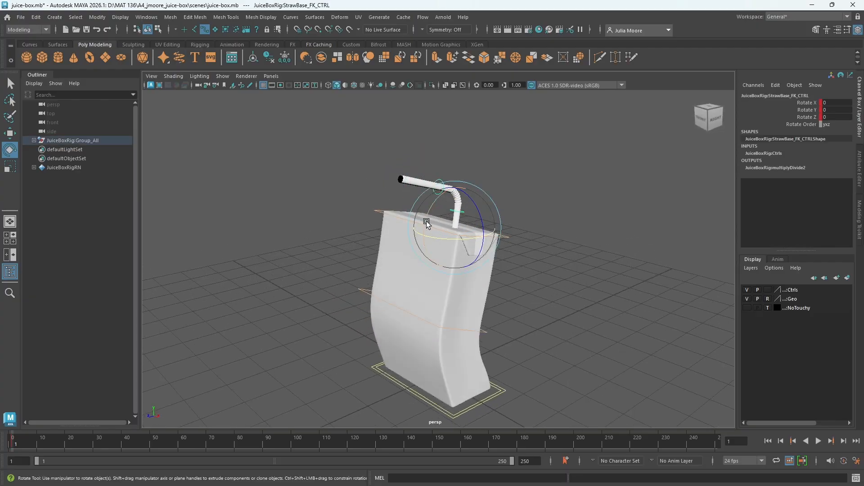
pyautogui.moveTo(424, 221); pyautogui.dragTo(460, 244)
pyautogui.hotkey('ctrl', 'z')
pyautogui.hotkey('ctrl', 'z')
pyautogui.hotkey('ctrl', 'z')
pyautogui.hotkey('ctrl', 'z')
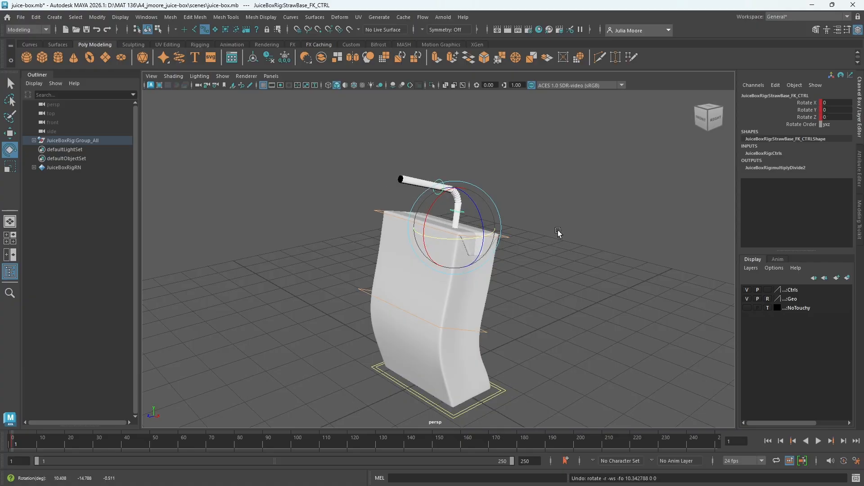
# Step: Undo the remaining pose changes on the middle and top controls back to the straight starting pose
pyautogui.hotkey('ctrl', 'z')
pyautogui.hotkey('ctrl', 'z')
pyautogui.hotkey('ctrl', 'z')
pyautogui.hotkey('ctrl', 'z')
pyautogui.hotkey('ctrl', 'z')
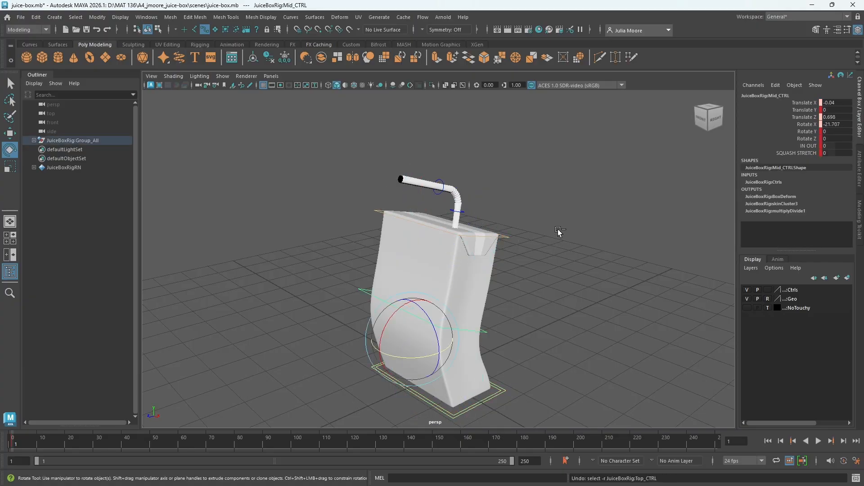
pyautogui.hotkey('ctrl', 'z')
pyautogui.hotkey('ctrl', 'z')
pyautogui.hotkey('ctrl', 'z')
pyautogui.hotkey('ctrl', 'z')
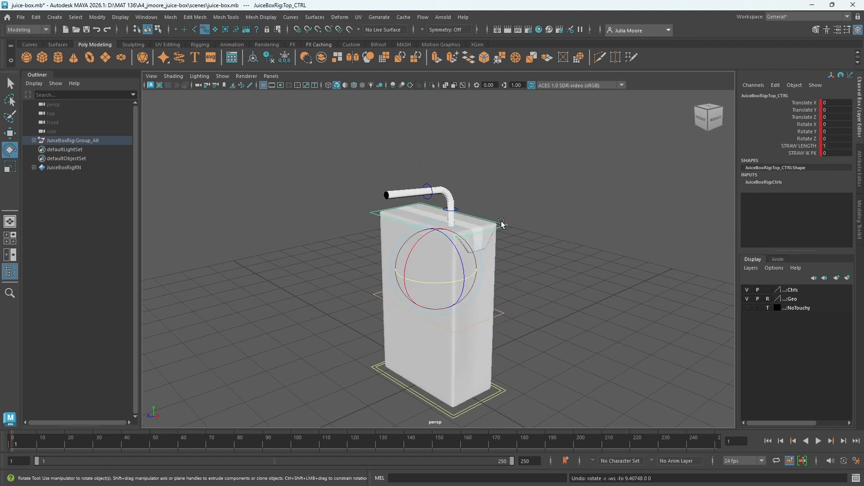
# Step: Select the straw's tip and base controls in turn to examine their available channels
pyautogui.click(430, 186)
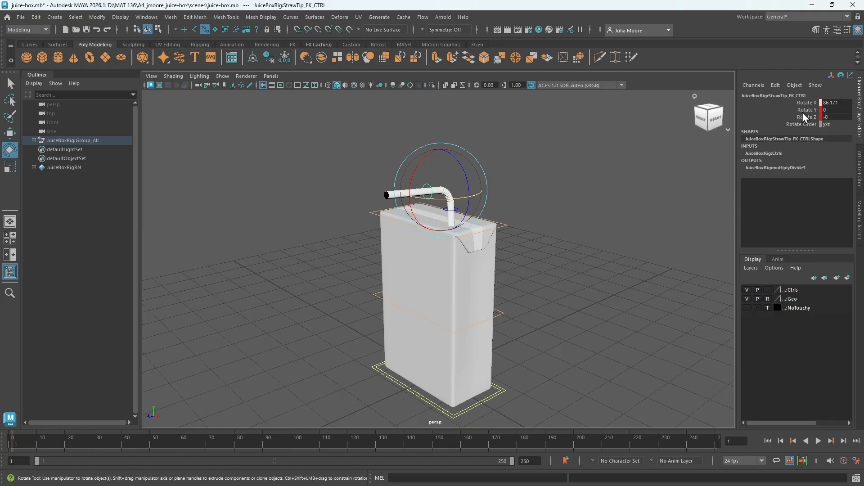
pyautogui.click(568, 236)
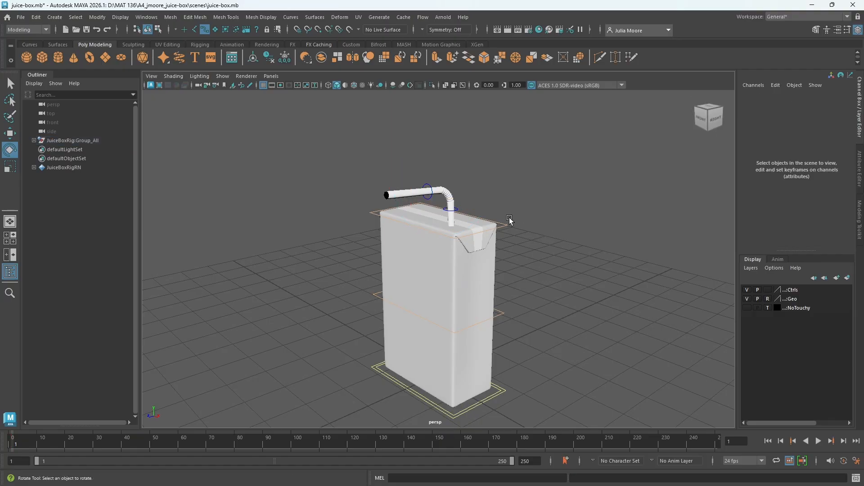
pyautogui.click(453, 216)
pyautogui.click(592, 209)
# Step: Try out the Straw Length attribute on the juice box's top control
pyautogui.click(484, 233)
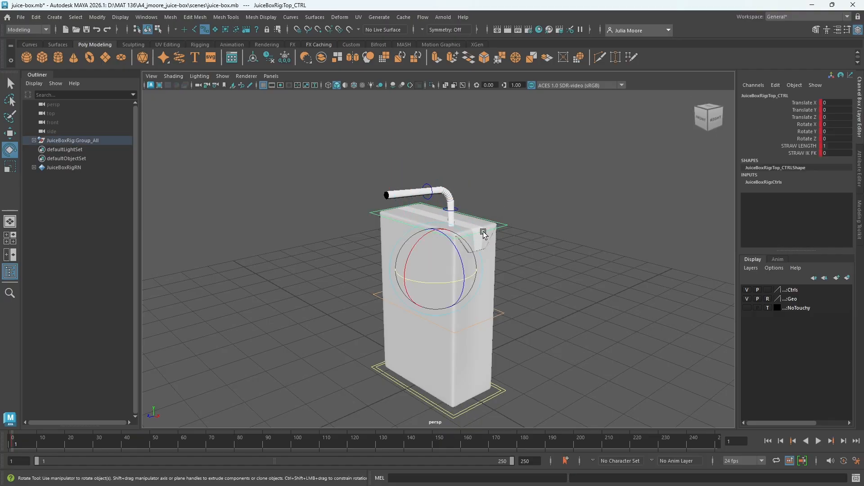
pyautogui.keyDown('alt'); pyautogui.moveTo(590, 283); pyautogui.dragTo(612, 265); pyautogui.keyUp('alt')
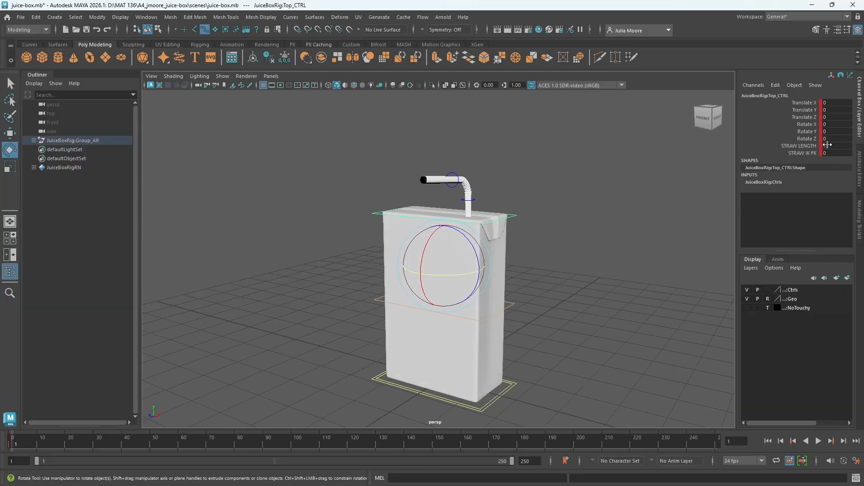
pyautogui.moveTo(827, 145)
pyautogui.mouseDown()
pyautogui.moveTo(851, 146)
pyautogui.moveTo(827, 146)
pyautogui.mouseUp()
# Step: Try out the In Out and Squash Stretch attributes on the middle control and undo the changes
pyautogui.click(486, 321)
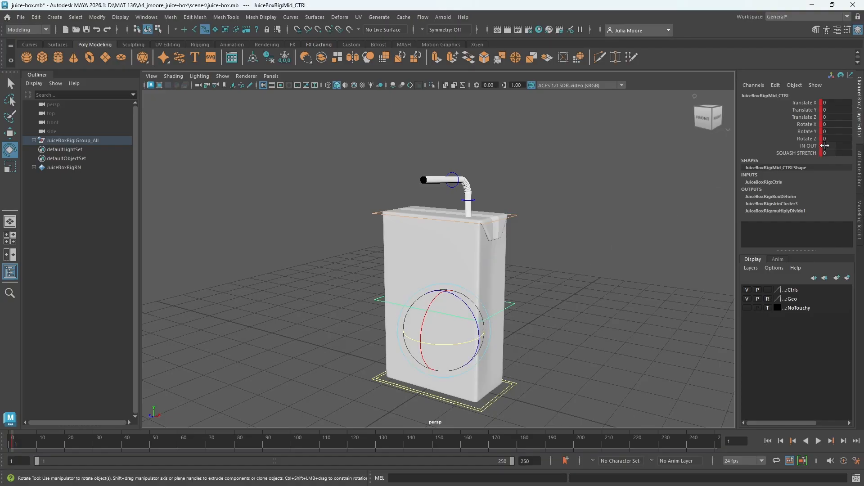
pyautogui.moveTo(828, 144)
pyautogui.mouseDown()
pyautogui.moveTo(848, 145)
pyautogui.moveTo(822, 146)
pyautogui.moveTo(847, 146)
pyautogui.moveTo(823, 146)
pyautogui.moveTo(828, 155)
pyautogui.moveTo(846, 155)
pyautogui.moveTo(825, 153)
pyautogui.moveTo(848, 154)
pyautogui.moveTo(824, 153)
pyautogui.mouseUp()
pyautogui.hotkey('ctrl', 'z')
# Step: Try out the base control's Front Back attribute in both directions, including -5, and undo the changes
pyautogui.click(497, 396)
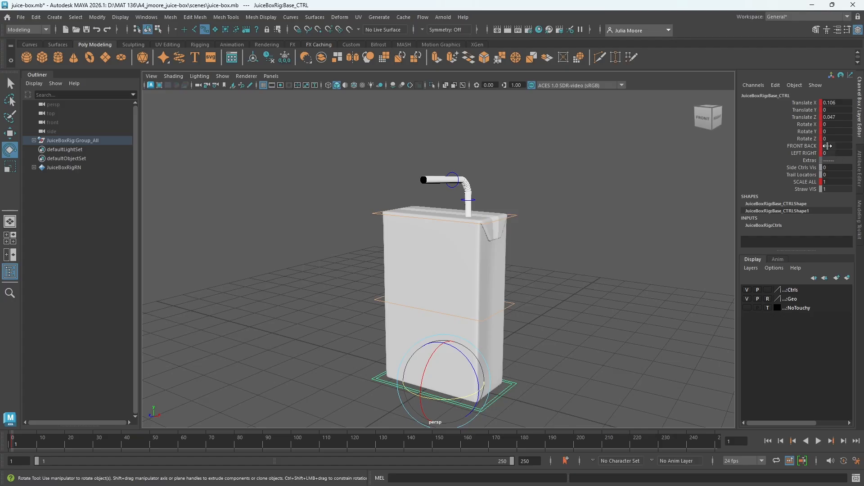
pyautogui.moveTo(828, 144)
pyautogui.mouseDown()
pyautogui.moveTo(838, 145)
pyautogui.moveTo(826, 145)
pyautogui.mouseUp()
pyautogui.keyDown('alt'); pyautogui.moveTo(657, 255); pyautogui.dragTo(588, 266); pyautogui.keyUp('alt')
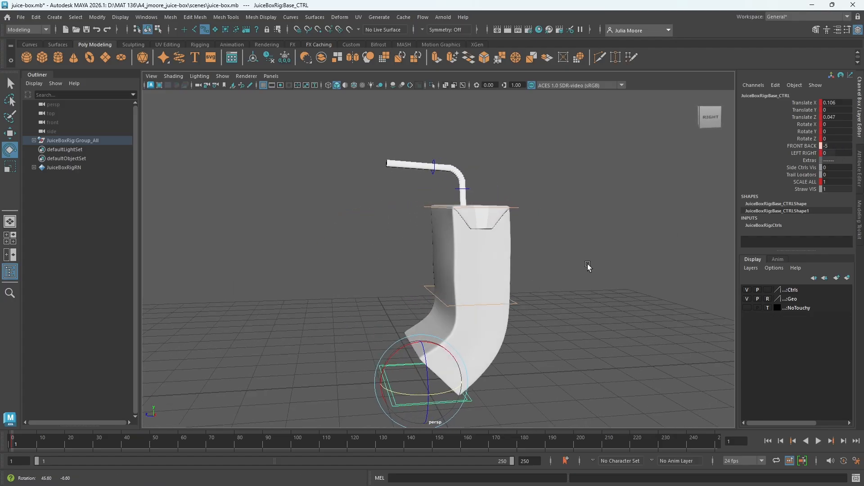
pyautogui.moveTo(823, 146); pyautogui.dragTo(846, 146)
pyautogui.hotkey('ctrl', 'z')
pyautogui.hotkey('ctrl', 'z')
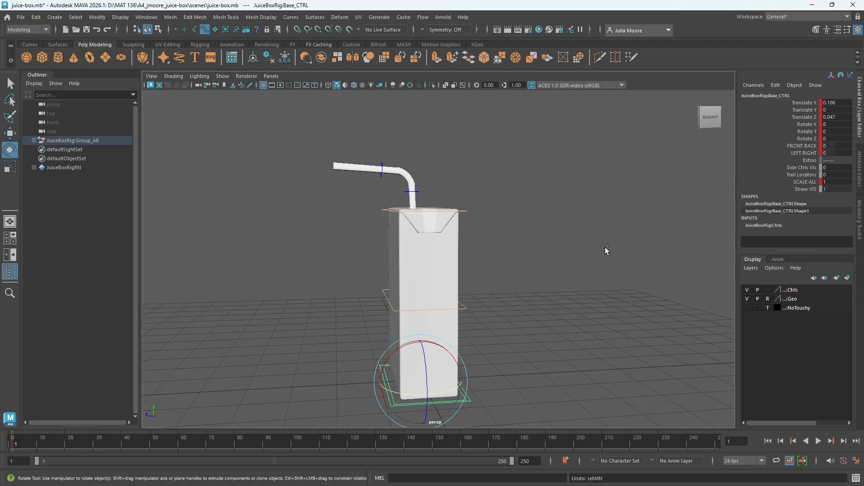
# Step: Try out the base control's Left Right attribute from the front of the box and undo the change
pyautogui.keyDown('alt'); pyautogui.moveTo(605, 251); pyautogui.dragTo(685, 252); pyautogui.keyUp('alt')
pyautogui.keyDown('alt'); pyautogui.moveTo(655, 256); pyautogui.dragTo(670, 218, button='middle'); pyautogui.keyUp('alt')
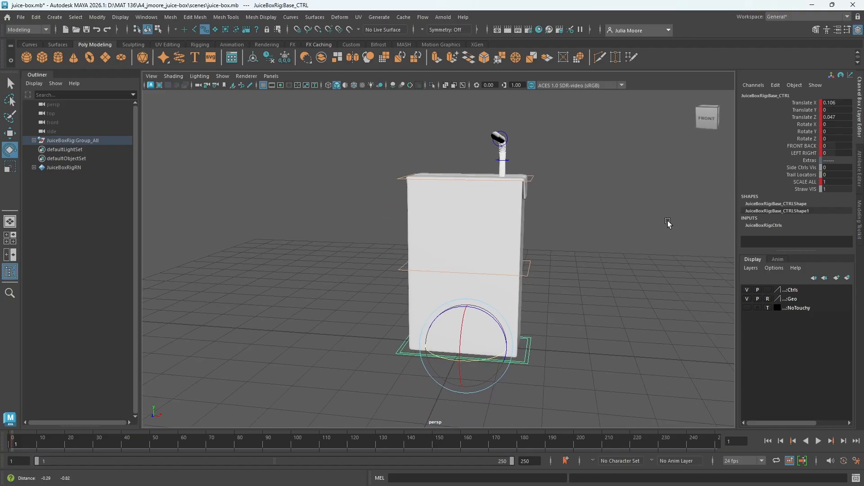
pyautogui.moveTo(834, 153)
pyautogui.mouseDown()
pyautogui.moveTo(822, 153)
pyautogui.moveTo(850, 153)
pyautogui.moveTo(828, 153)
pyautogui.mouseUp()
pyautogui.hotkey('ctrl', 'z')
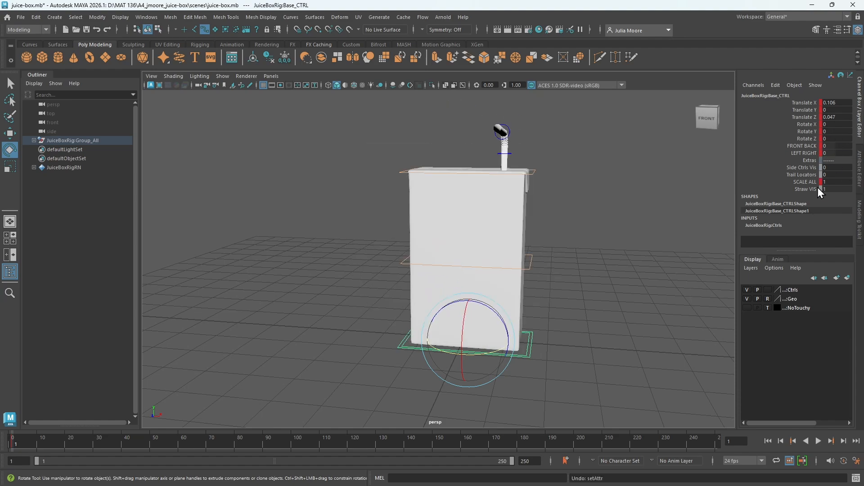
# Step: Select the top, middle and base controls in turn to review their custom attributes
pyautogui.keyDown('alt'); pyautogui.moveTo(677, 286); pyautogui.dragTo(598, 307); pyautogui.keyUp('alt')
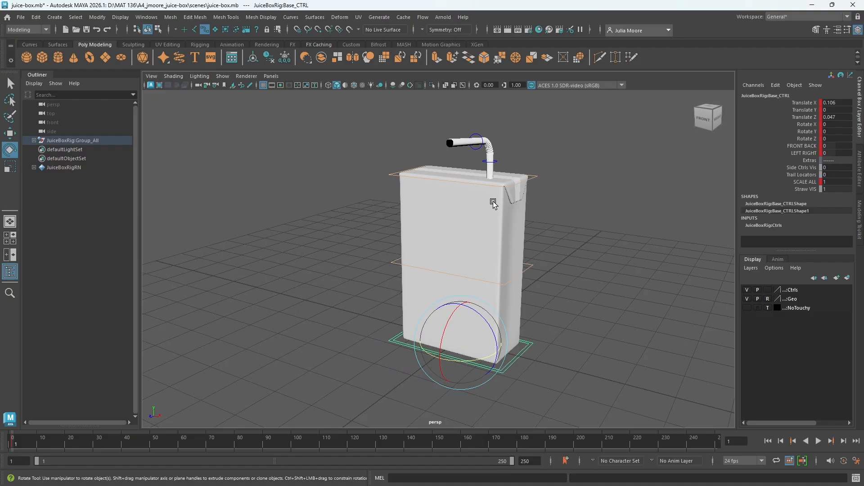
pyautogui.keyDown('alt'); pyautogui.moveTo(604, 306); pyautogui.dragTo(595, 297); pyautogui.keyUp('alt')
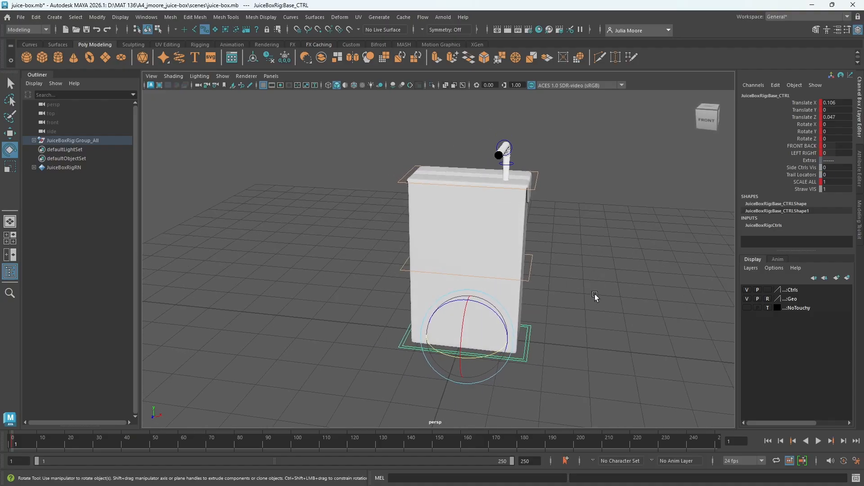
pyautogui.click(534, 191)
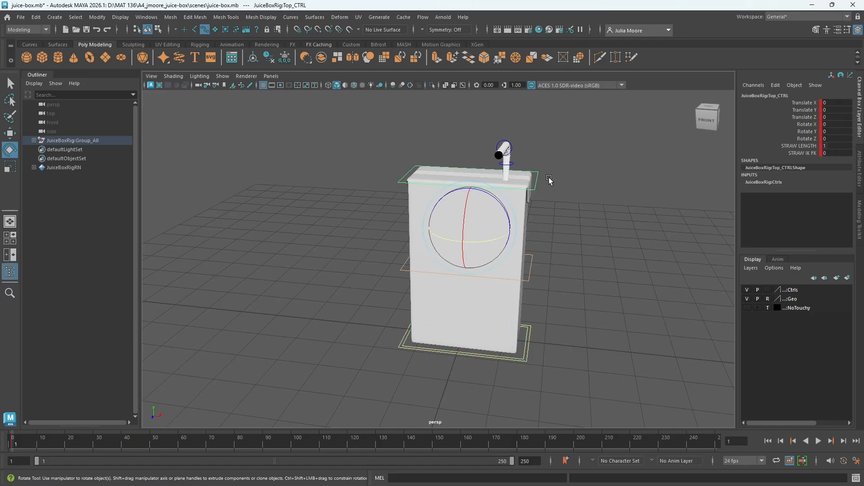
pyautogui.click(527, 281)
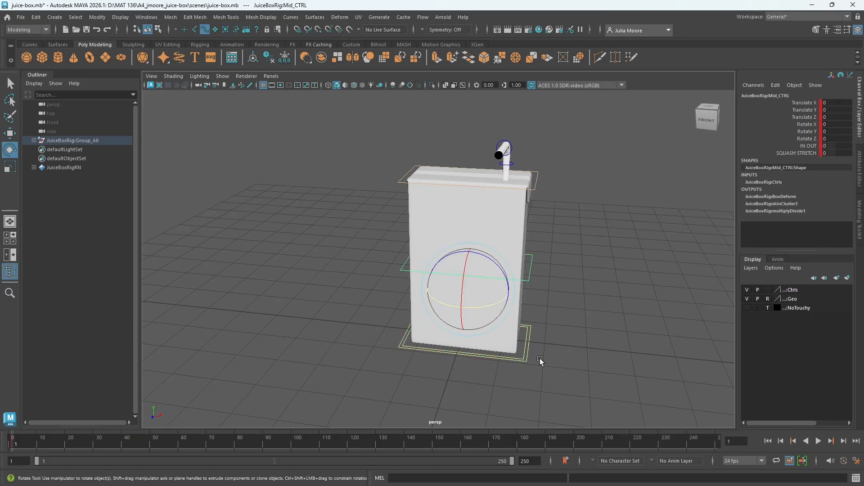
pyautogui.click(525, 357)
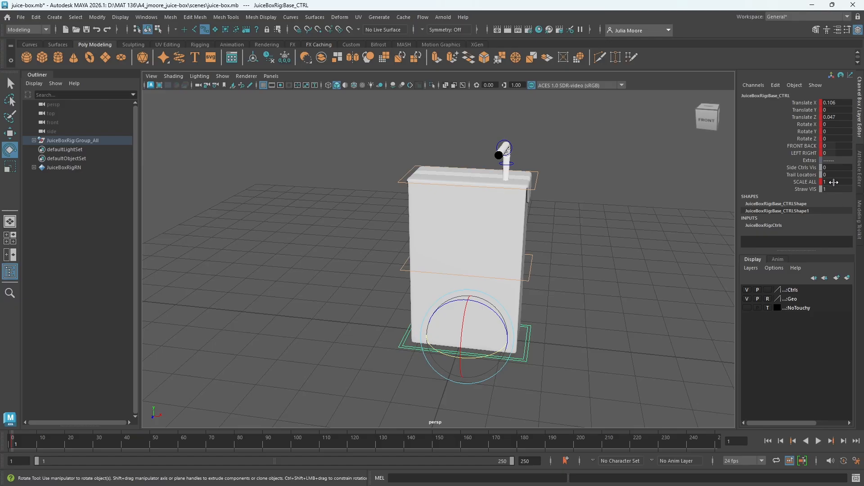
pyautogui.click(414, 271)
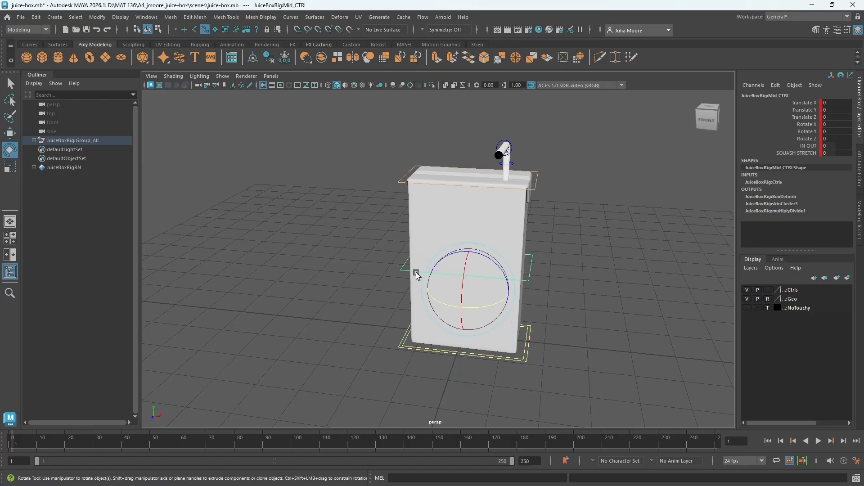
pyautogui.click(521, 191)
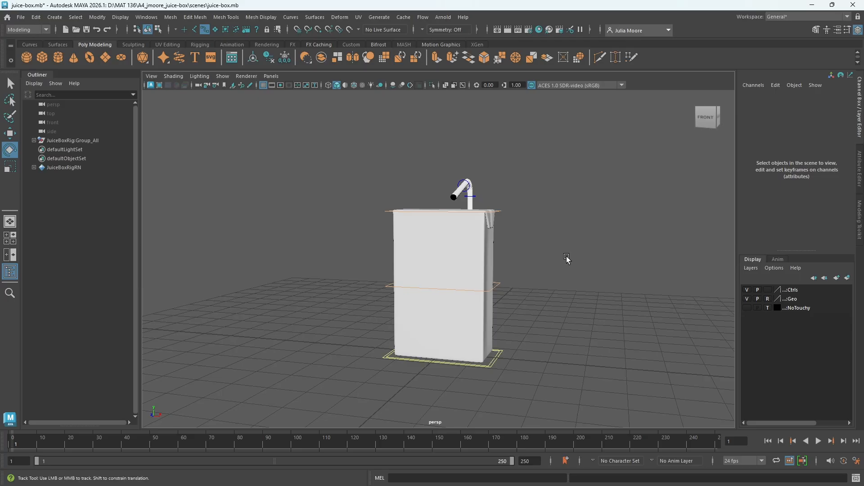
pyautogui.keyDown('alt'); pyautogui.moveTo(567, 256); pyautogui.dragTo(544, 262, button='middle'); pyautogui.keyUp('alt')
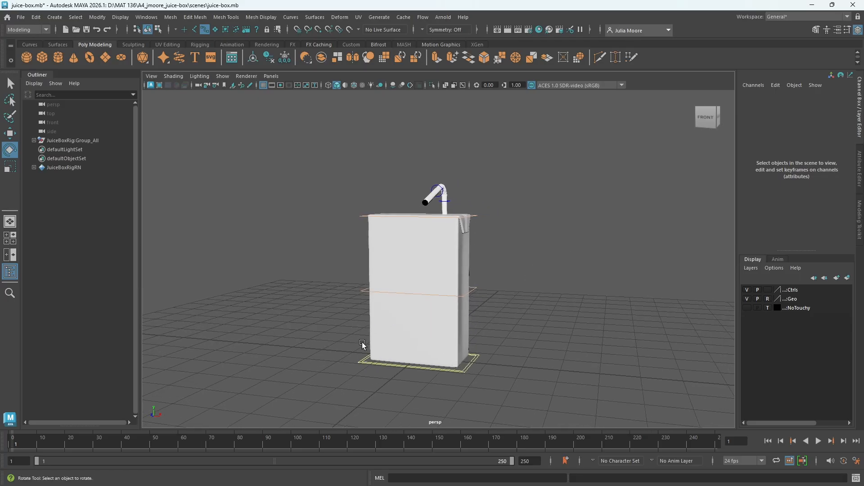
pyautogui.scroll(2, 530, 317)
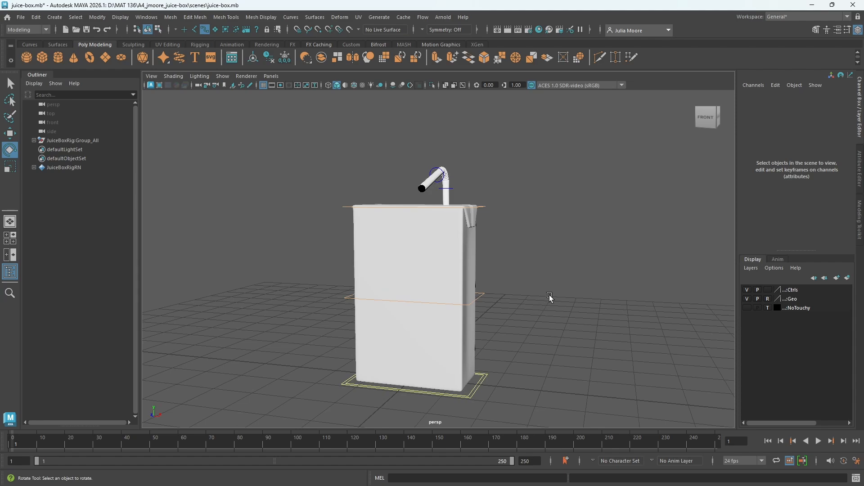
pyautogui.moveTo(553, 303)
pyautogui.keyDown('alt'); pyautogui.mouseDown(button='middle')
pyautogui.moveTo(547, 289)
pyautogui.moveTo(543, 296)
pyautogui.mouseUp(button='middle'); pyautogui.keyUp('alt')
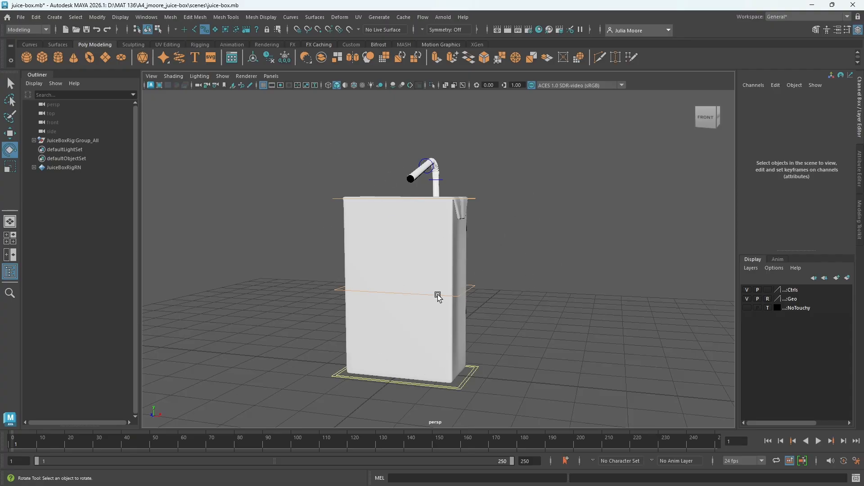
# Step: Set the Rotate tool's axis orientation to Object in its tool settings
pyautogui.keyDown('alt'); pyautogui.moveTo(338, 274); pyautogui.dragTo(347, 278); pyautogui.keyUp('alt')
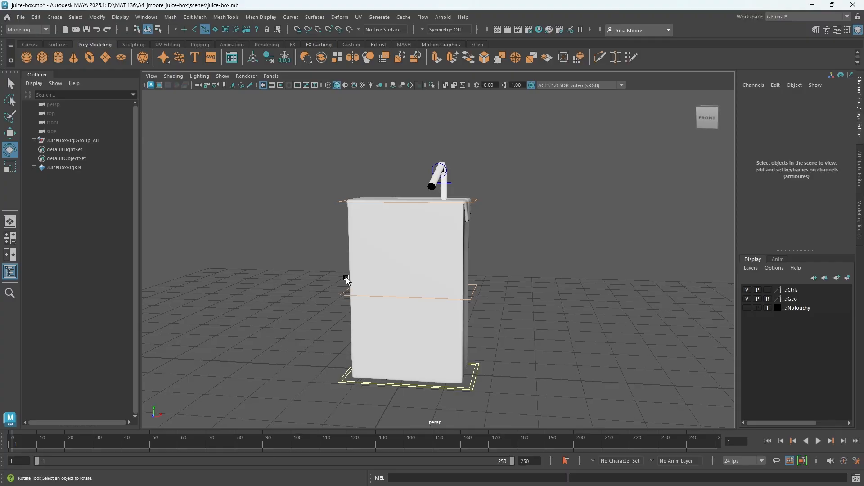
pyautogui.doubleClick(10, 152)
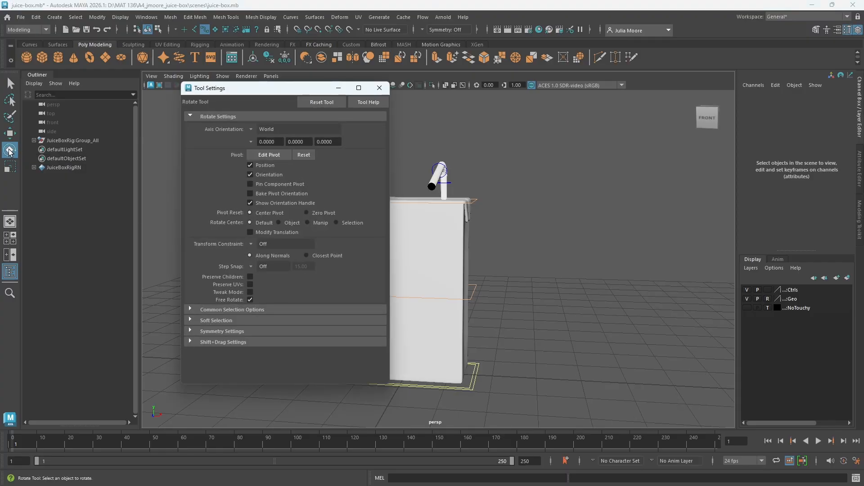
pyautogui.click(251, 130)
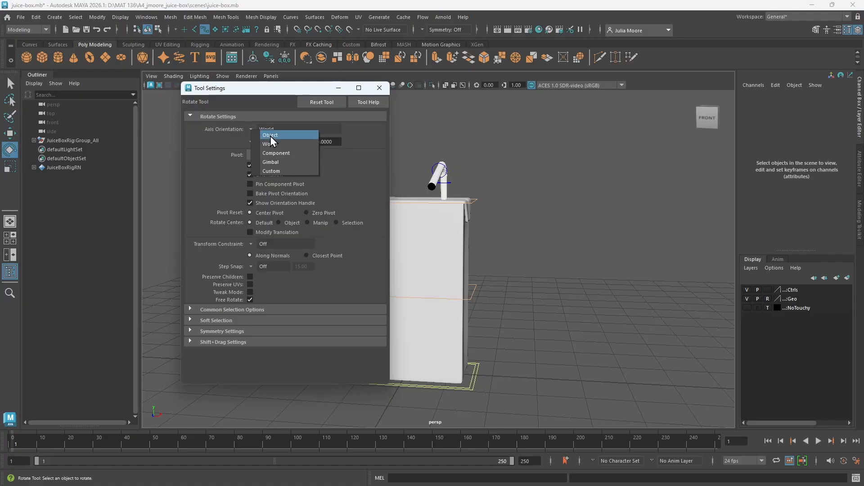
pyautogui.click(270, 135)
pyautogui.click(380, 88)
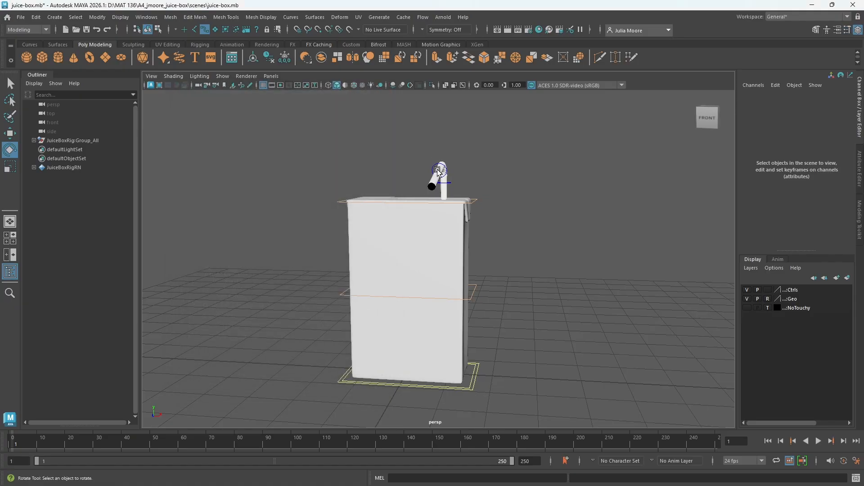
# Step: Try rotating the straw base control about Y to about -29.5 degrees, undo it and clear the selection
pyautogui.click(449, 186)
pyautogui.moveTo(457, 202); pyautogui.dragTo(431, 202)
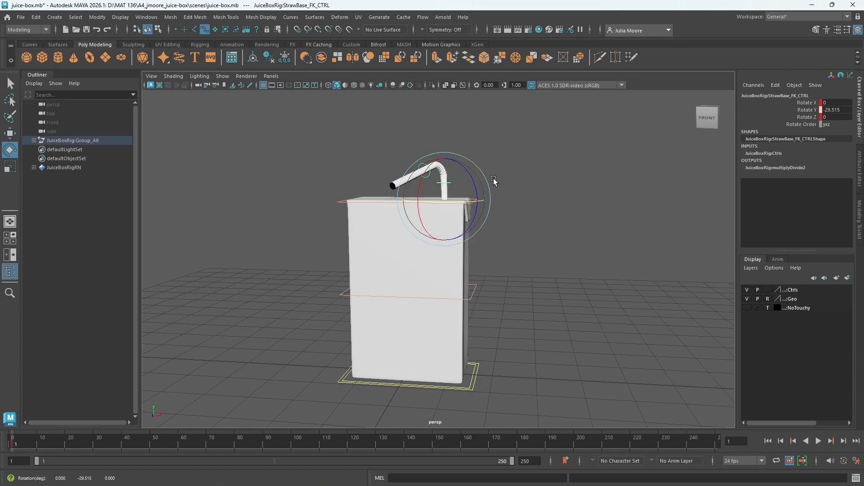
pyautogui.keyDown('alt'); pyautogui.moveTo(553, 198); pyautogui.dragTo(536, 222); pyautogui.keyUp('alt')
pyautogui.hotkey('ctrl', 'z')
pyautogui.click(549, 205)
# Step: Select all the juice box controls together to review their channels from the front, and clear the selection
pyautogui.moveTo(312, 137); pyautogui.dragTo(544, 398)
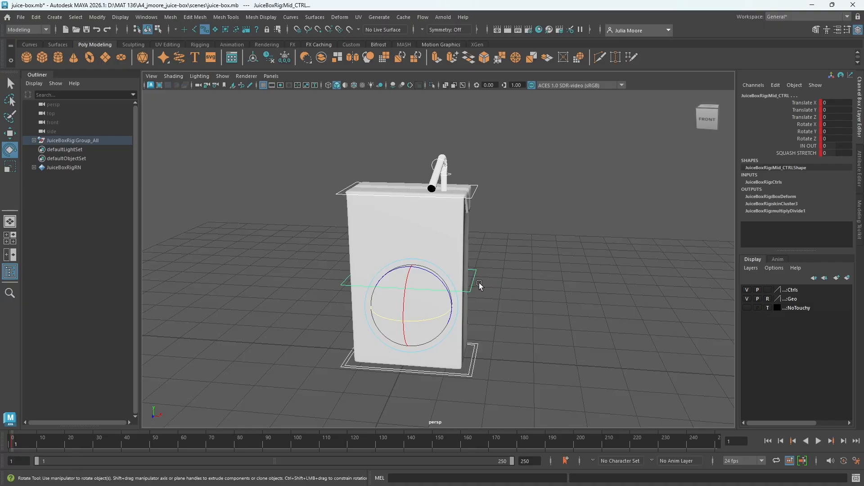
pyautogui.keyDown('alt'); pyautogui.moveTo(510, 360); pyautogui.dragTo(514, 353); pyautogui.keyUp('alt')
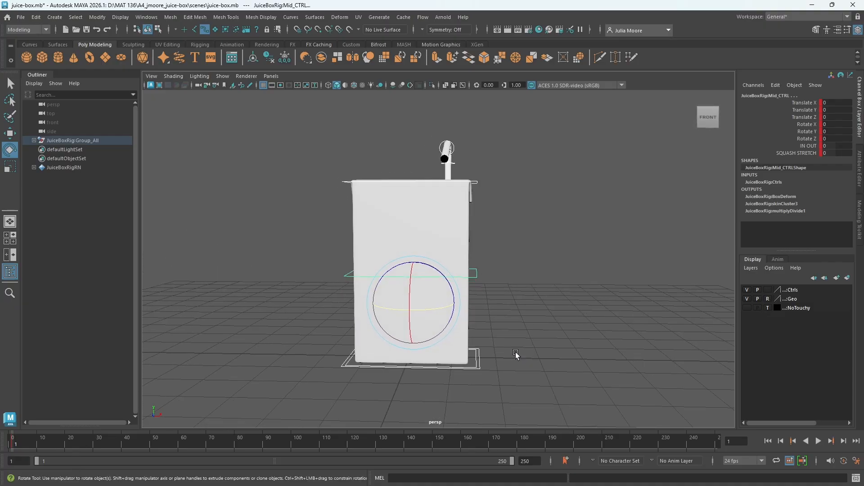
pyautogui.click(474, 372)
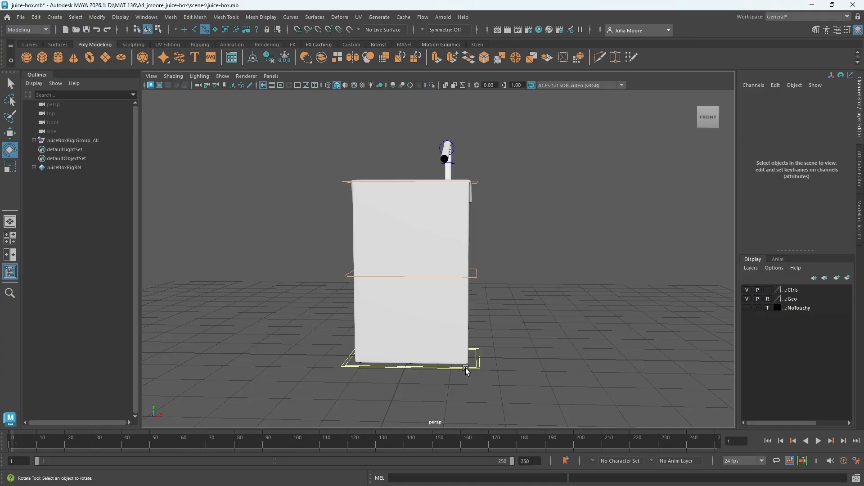
# Step: Try sliding the base control's Left Right channel, including to 4, and its Translate X channel, undoing each change
pyautogui.click(472, 369)
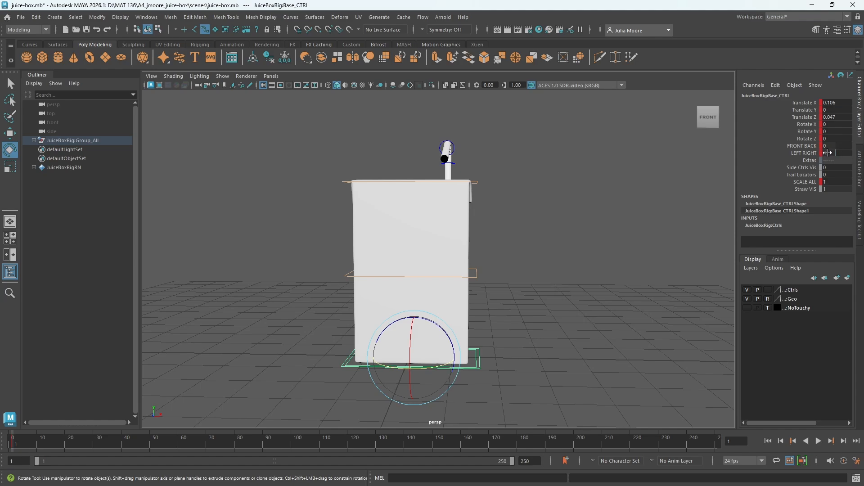
pyautogui.moveTo(828, 153); pyautogui.dragTo(854, 153, button='middle')
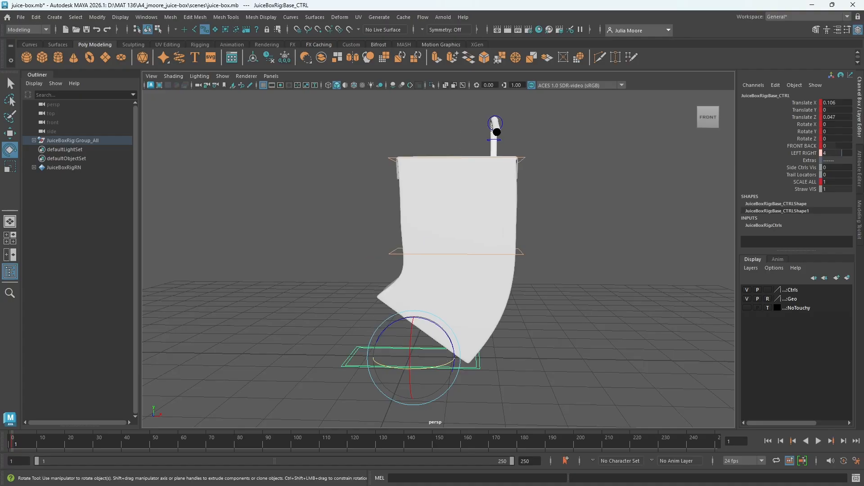
pyautogui.hotkey('ctrl', 'z')
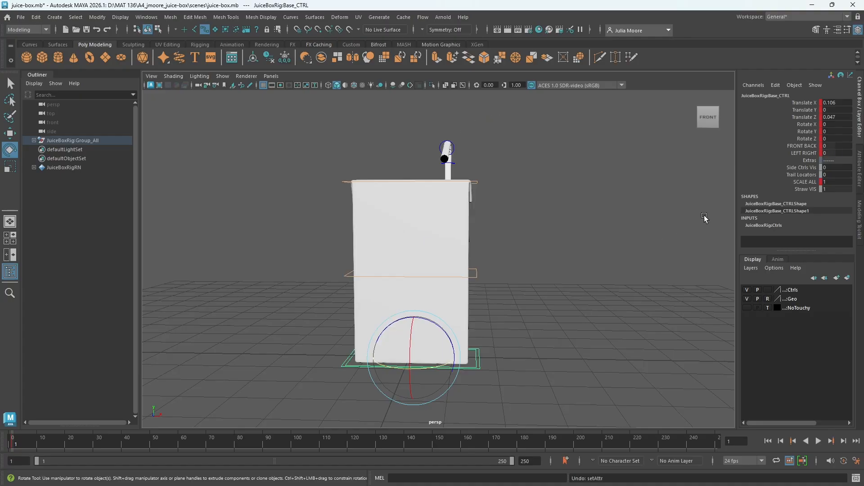
pyautogui.click(803, 153)
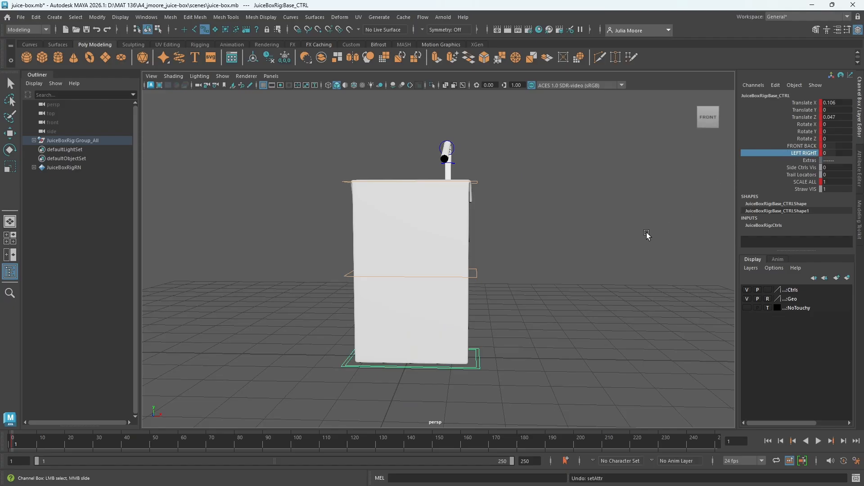
pyautogui.moveTo(548, 230)
pyautogui.mouseDown(button='middle')
pyautogui.moveTo(530, 234)
pyautogui.moveTo(571, 233)
pyautogui.moveTo(522, 233)
pyautogui.moveTo(559, 237)
pyautogui.moveTo(542, 236)
pyautogui.moveTo(551, 236)
pyautogui.mouseUp(button='middle')
pyautogui.hotkey('ctrl', 'z')
pyautogui.click(801, 103)
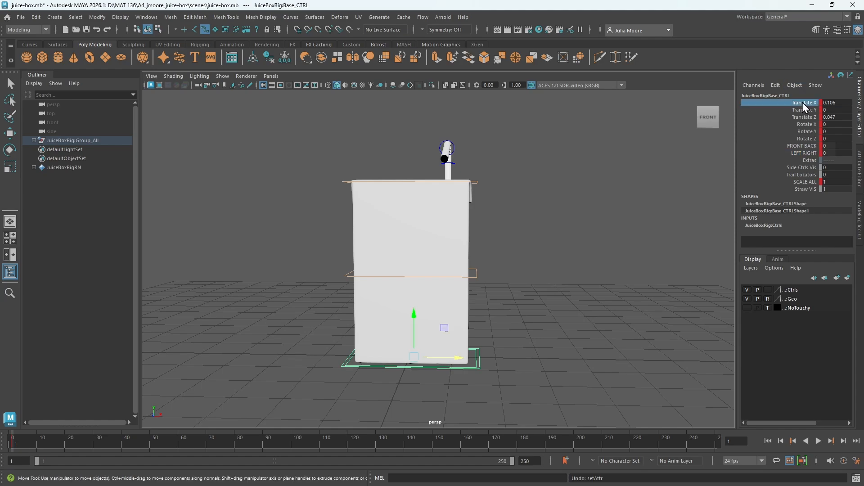
pyautogui.moveTo(567, 239)
pyautogui.mouseDown(button='middle')
pyautogui.moveTo(534, 239)
pyautogui.moveTo(583, 244)
pyautogui.moveTo(553, 247)
pyautogui.moveTo(573, 245)
pyautogui.mouseUp(button='middle')
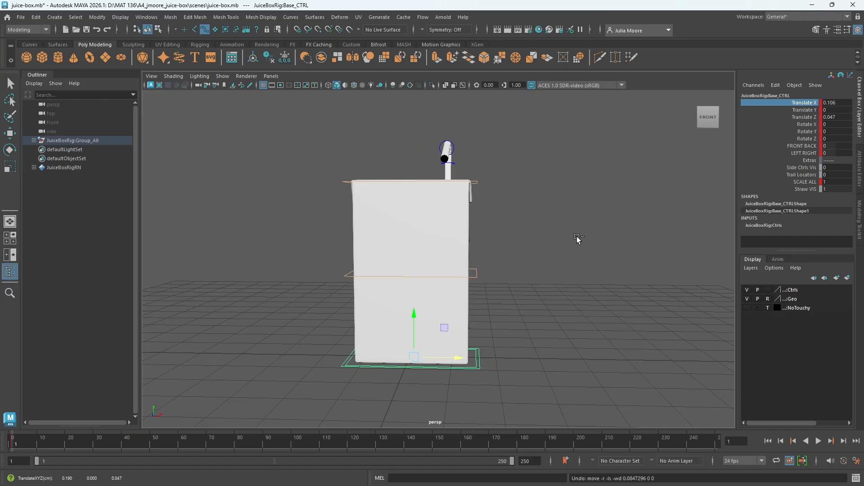
# Step: Set the base control's Left Right attribute to 2.7 so the box tips onto one bottom corner
pyautogui.click(809, 153)
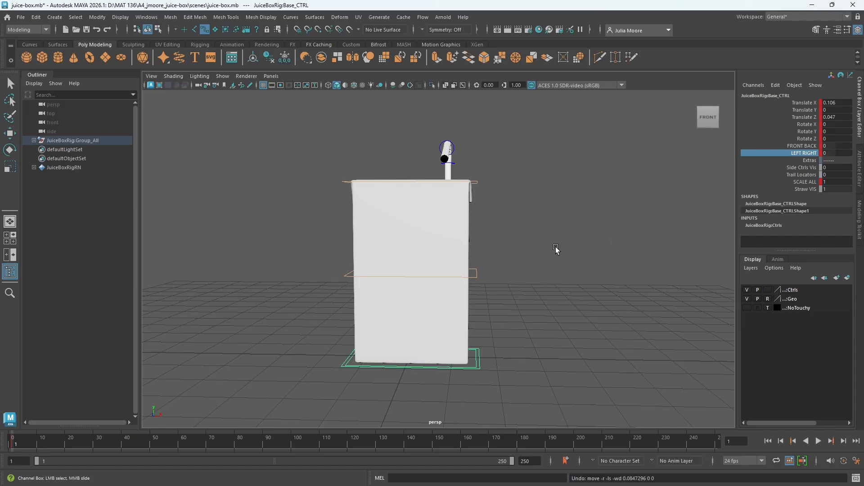
pyautogui.keyDown('alt'); pyautogui.moveTo(548, 247); pyautogui.dragTo(552, 249); pyautogui.keyUp('alt')
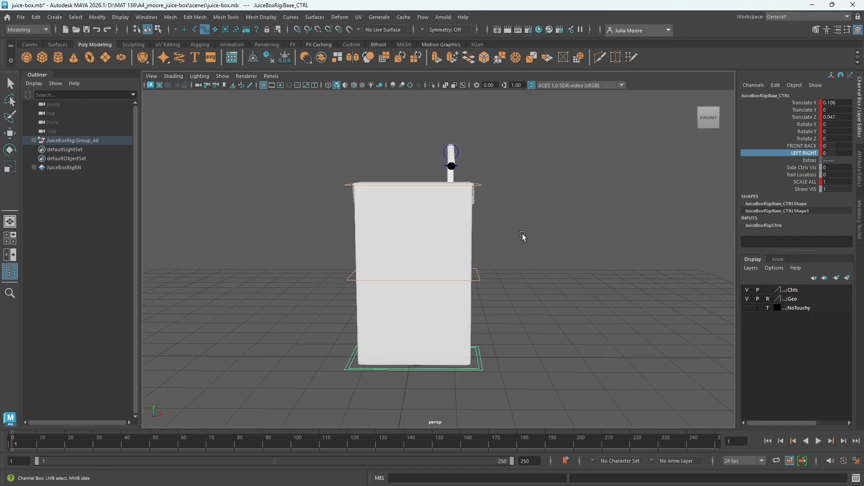
pyautogui.moveTo(522, 236); pyautogui.dragTo(534, 233, button='middle')
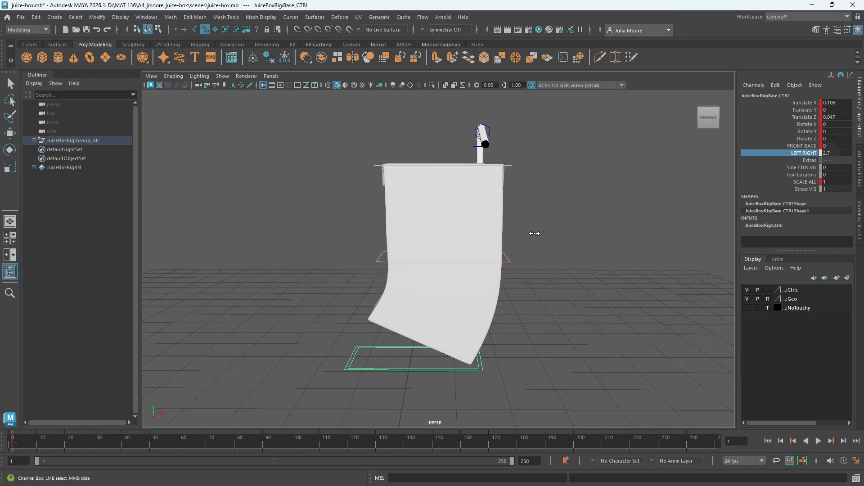
pyautogui.keyDown('alt'); pyautogui.moveTo(536, 268); pyautogui.dragTo(549, 293); pyautogui.keyUp('alt')
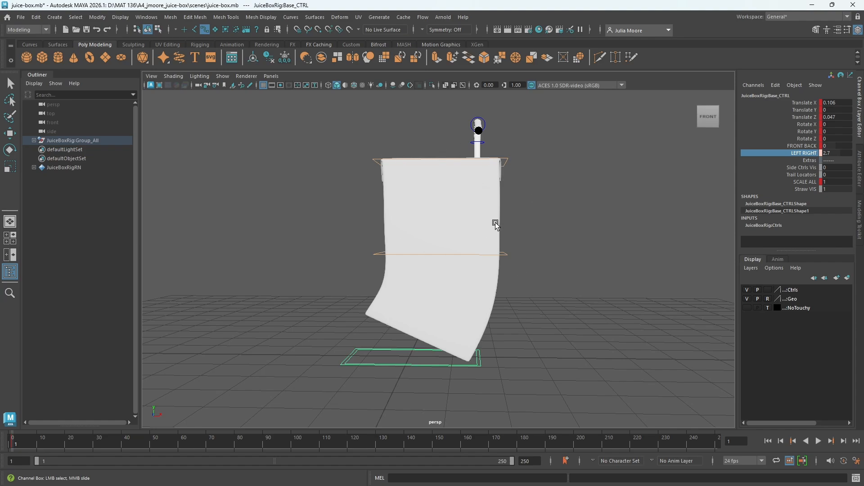
# Step: Rotate the middle control to X 0.53, Y 0.41 and Z 9.455 to lean the box back over its base
pyautogui.press('e')
pyautogui.click(457, 259)
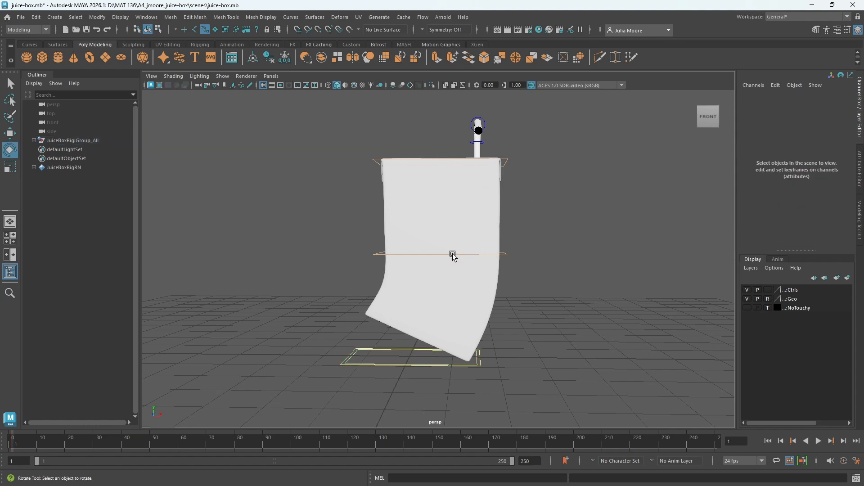
pyautogui.click(453, 255)
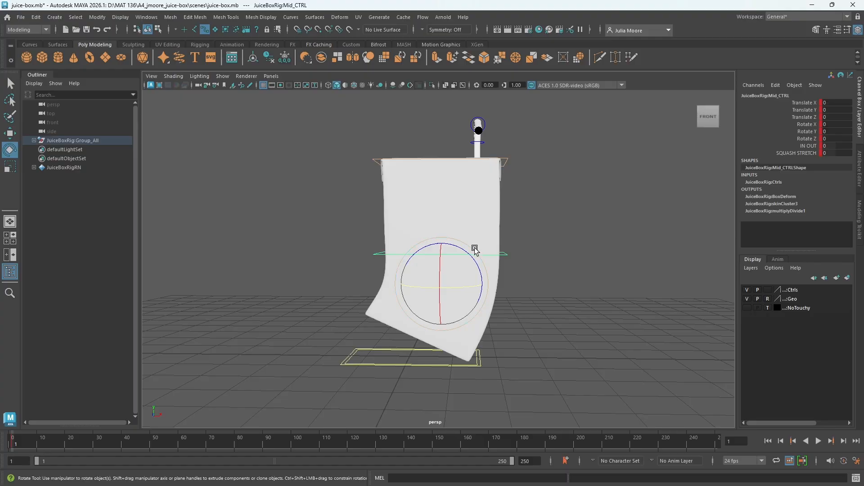
pyautogui.moveTo(475, 250); pyautogui.dragTo(471, 243)
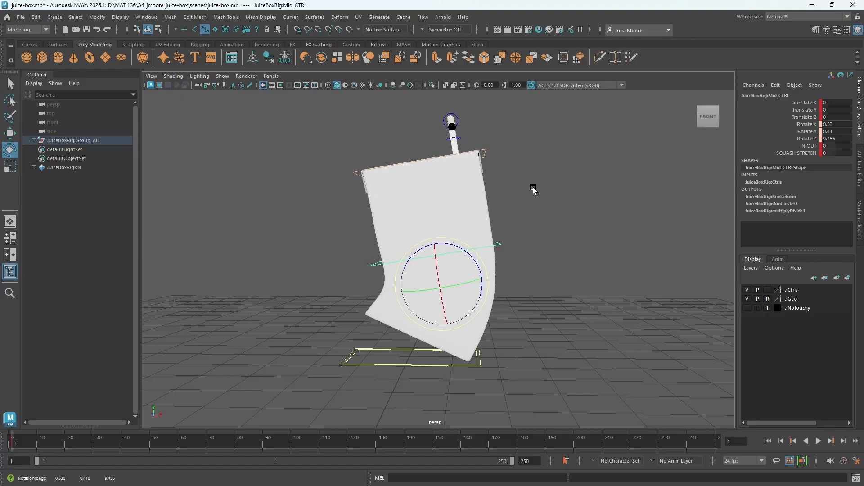
# Step: Rotate the top control in the same direction as the middle control to continue the box's curve, and deselect it
pyautogui.keyDown('alt'); pyautogui.moveTo(533, 189); pyautogui.dragTo(540, 216, button='middle'); pyautogui.keyUp('alt')
pyautogui.click(456, 188)
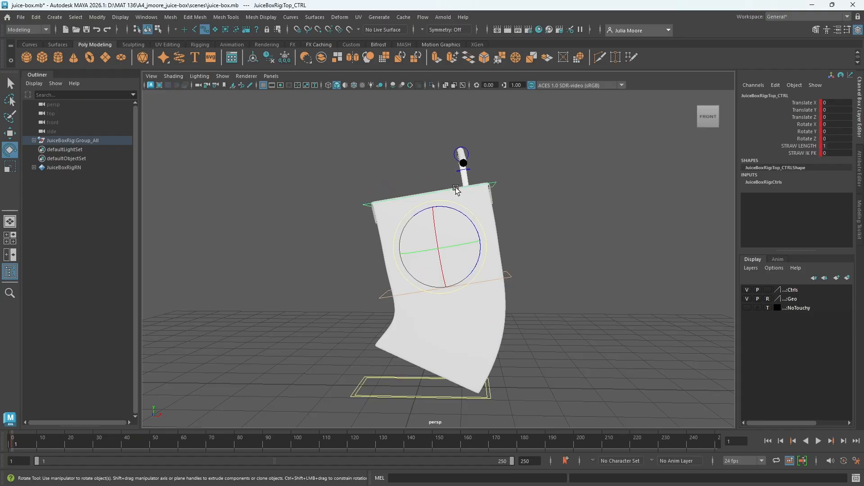
pyautogui.moveTo(472, 216); pyautogui.dragTo(469, 209)
pyautogui.keyDown('alt'); pyautogui.moveTo(538, 206); pyautogui.dragTo(512, 208); pyautogui.keyUp('alt')
pyautogui.click(517, 215)
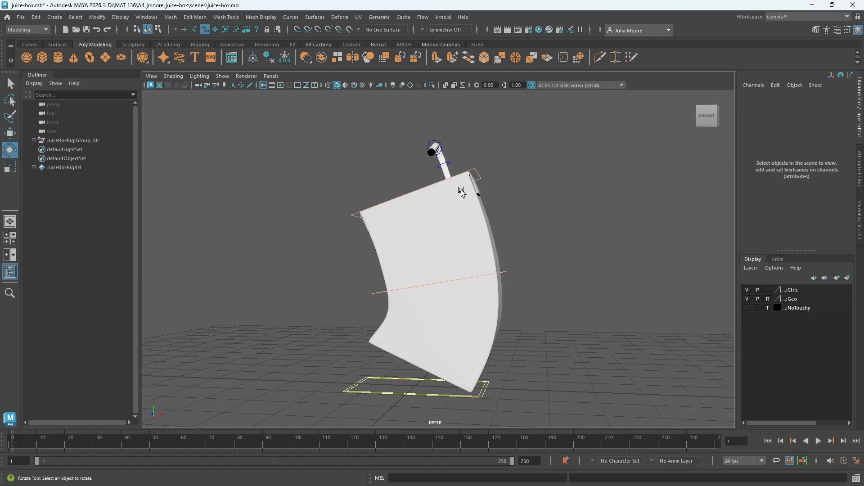
# Step: Rotate the straw base control about its Y axis to -26.129 degrees
pyautogui.keyDown('alt'); pyautogui.moveTo(496, 195); pyautogui.dragTo(511, 194); pyautogui.keyUp('alt')
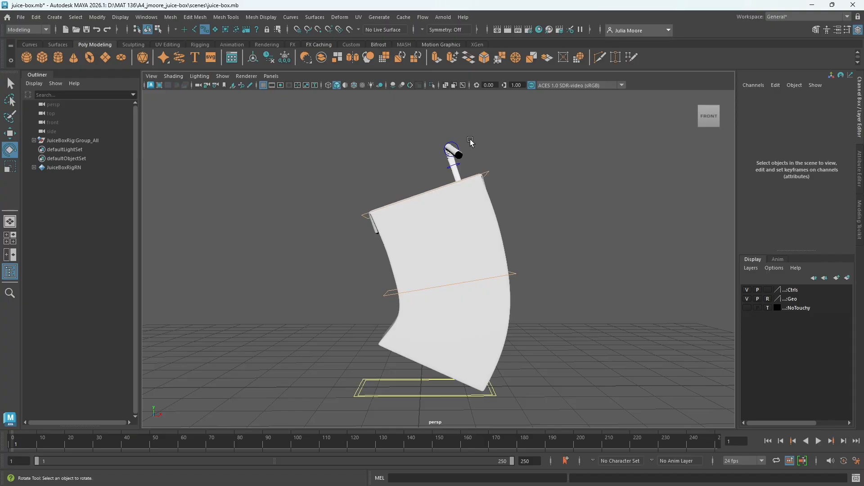
pyautogui.moveTo(500, 163)
pyautogui.keyDown('alt'); pyautogui.mouseDown()
pyautogui.moveTo(481, 169)
pyautogui.moveTo(490, 166)
pyautogui.mouseUp(); pyautogui.keyUp('alt')
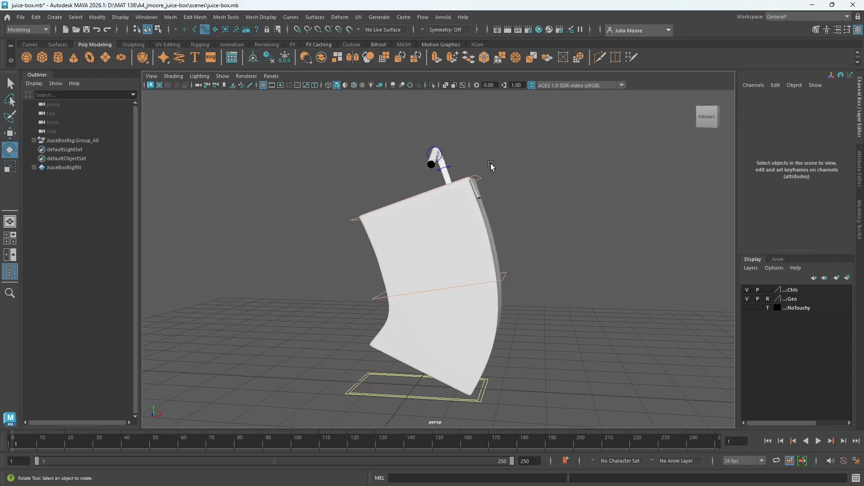
pyautogui.click(449, 169)
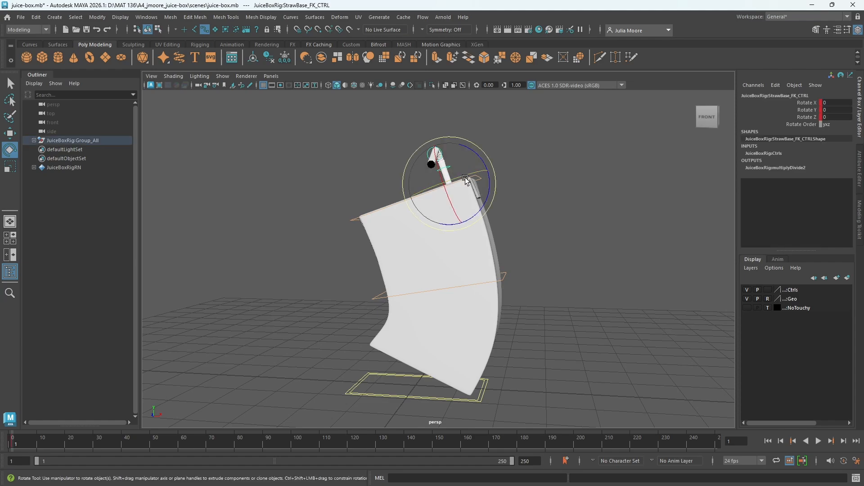
pyautogui.moveTo(468, 177); pyautogui.dragTo(446, 251)
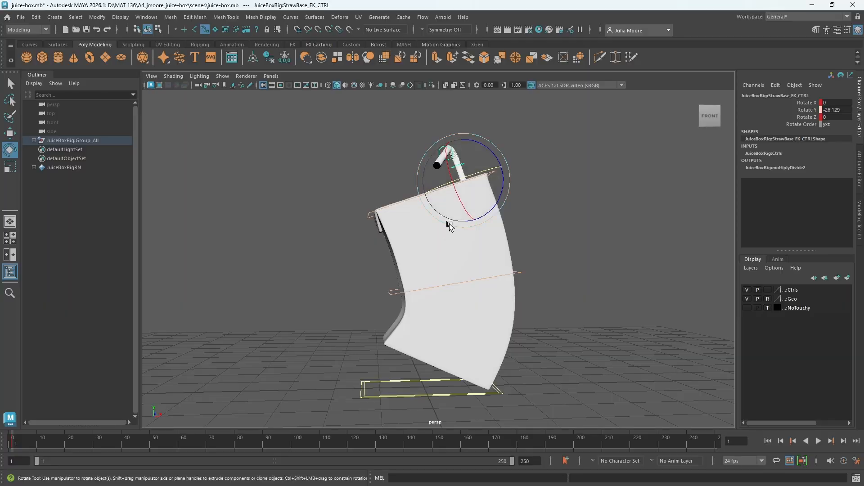
# Step: Select all the juice box and straw controls and key the leaning pose at frame 1
pyautogui.keyDown('alt'); pyautogui.moveTo(573, 256); pyautogui.dragTo(566, 269, button='middle'); pyautogui.keyUp('alt')
pyautogui.keyDown('alt'); pyautogui.moveTo(565, 268); pyautogui.dragTo(553, 268, button='right'); pyautogui.keyUp('alt')
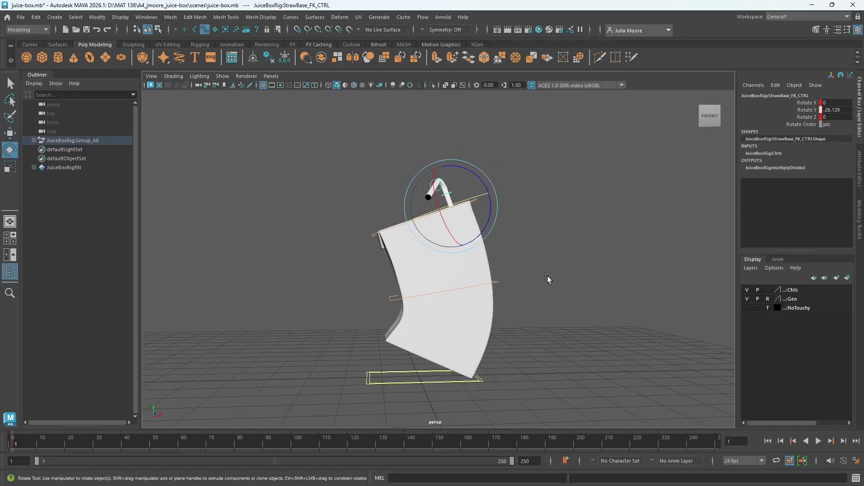
pyautogui.keyDown('alt'); pyautogui.moveTo(547, 280); pyautogui.dragTo(540, 270, button='middle'); pyautogui.keyUp('alt')
pyautogui.moveTo(303, 132); pyautogui.dragTo(562, 399)
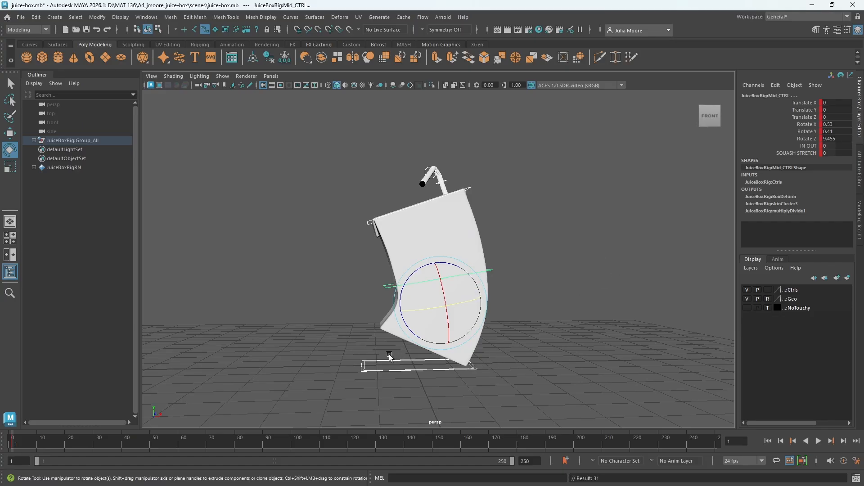
# Step: Preview the first few frames of the timeline, return to frame 1 and clear the control selection
pyautogui.hotkey('alt', 'v')
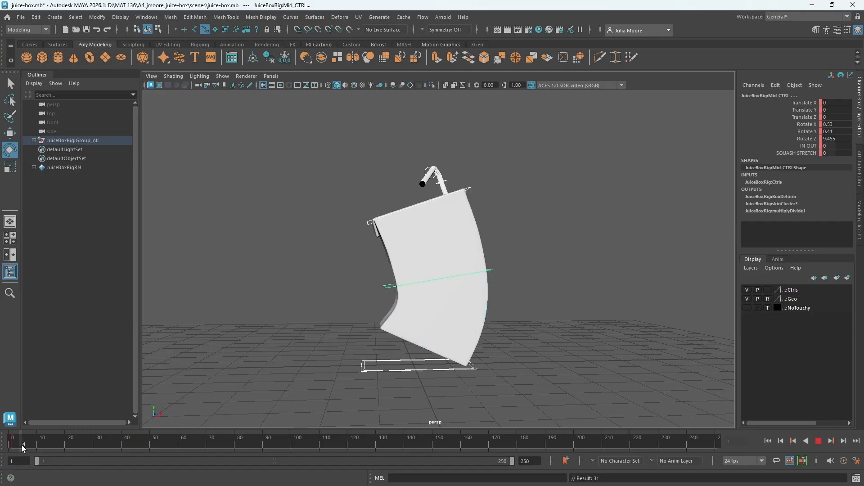
pyautogui.hotkey('alt', 'v')
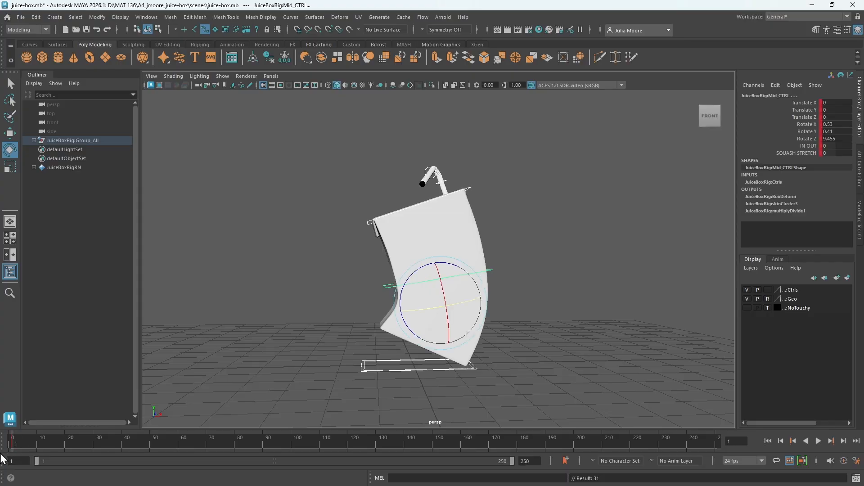
pyautogui.keyDown('alt'); pyautogui.moveTo(579, 275); pyautogui.dragTo(517, 334); pyautogui.keyUp('alt')
pyautogui.click(555, 282)
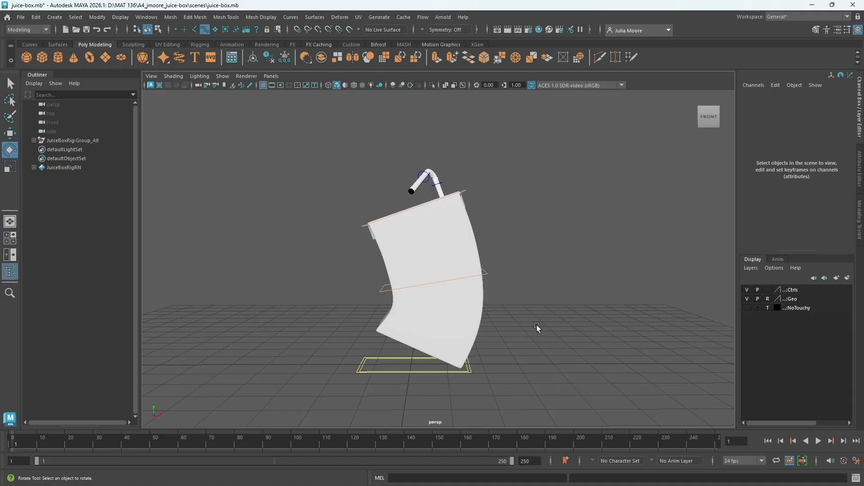
# Step: Check the playback frame rate choices, keep 24 fps, and move the current time to frame 12
pyautogui.click(762, 461)
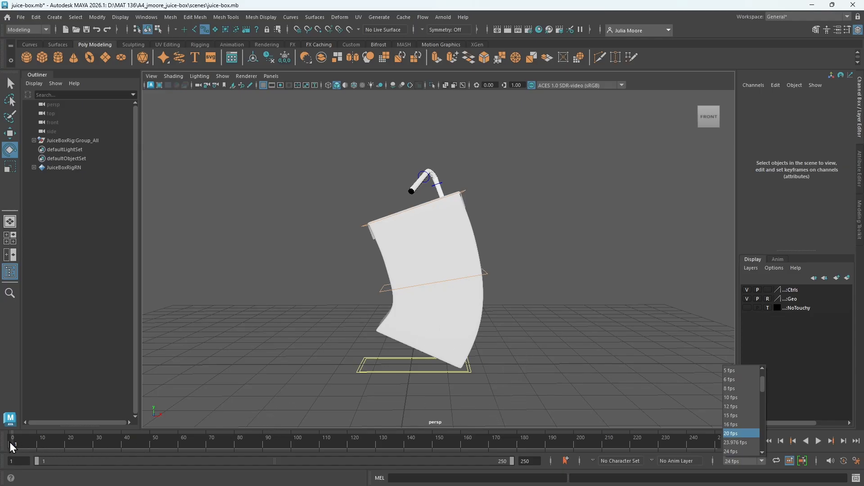
pyautogui.moveTo(12, 442); pyautogui.dragTo(16, 443)
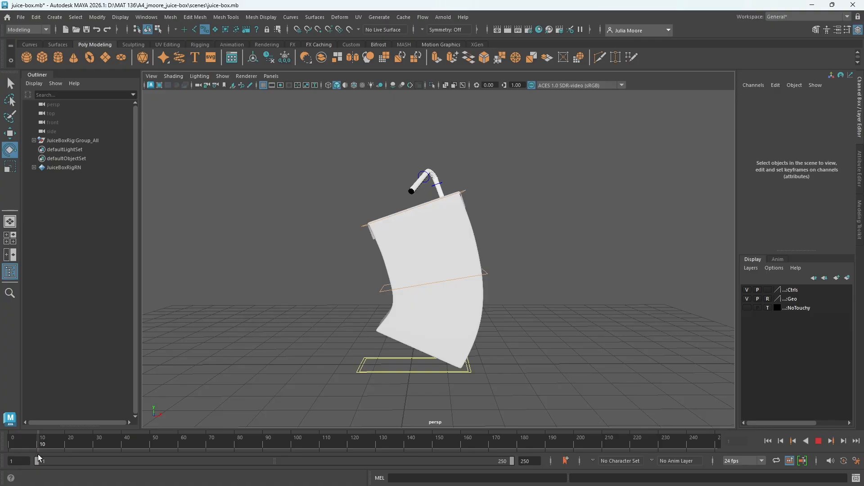
pyautogui.moveTo(43, 454); pyautogui.dragTo(45, 453)
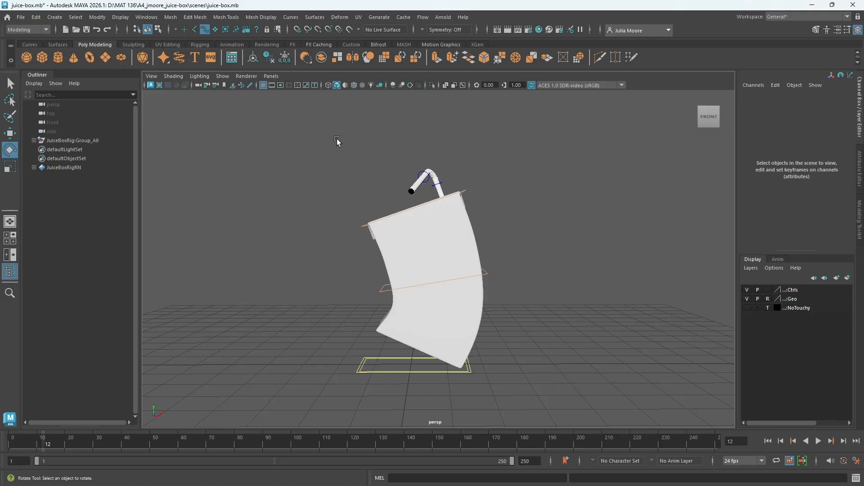
# Step: Select all the juice box and straw controls and key the current pose at frame 12
pyautogui.click(389, 373)
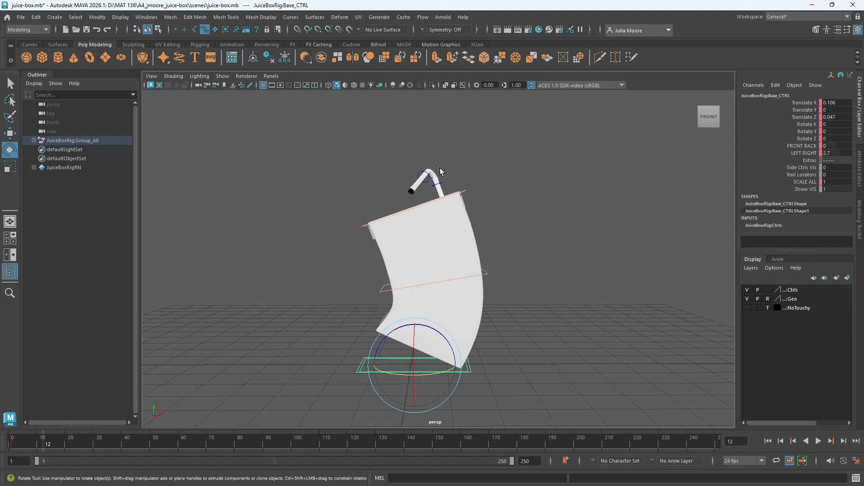
pyautogui.moveTo(333, 146); pyautogui.dragTo(573, 420)
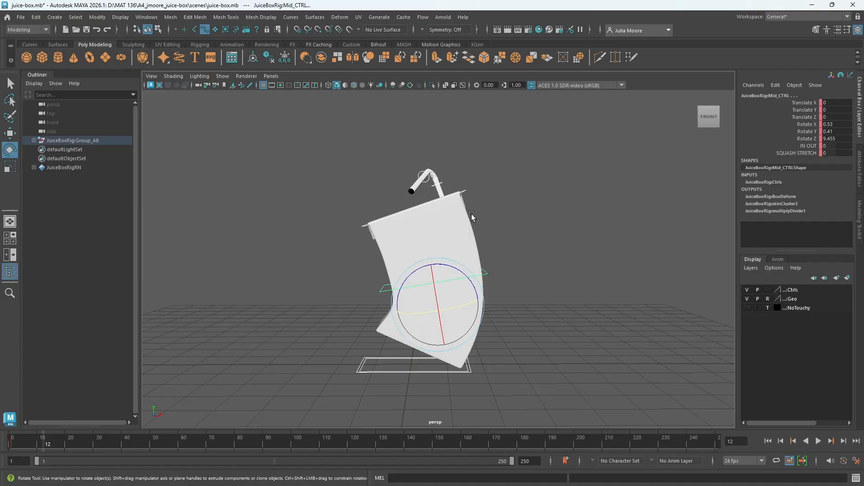
pyautogui.press('s')
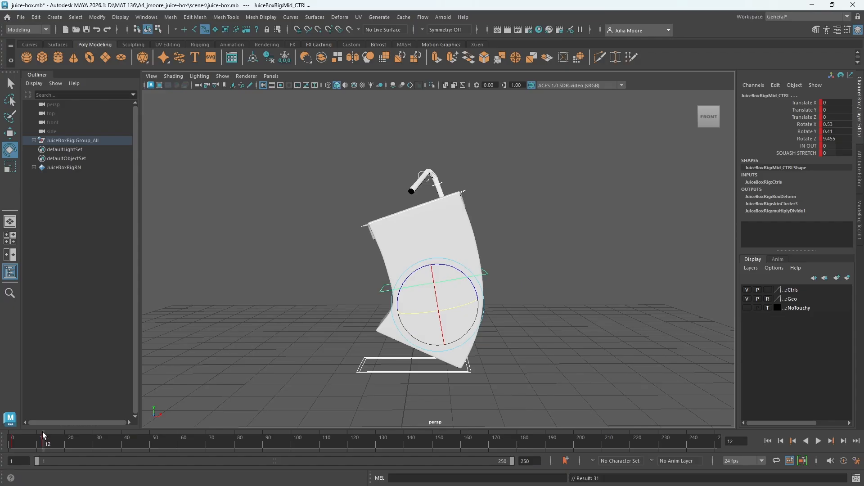
# Step: Try LEFT RIGHT values of 1 and -2 on the base control, and undo the change
pyautogui.click(375, 373)
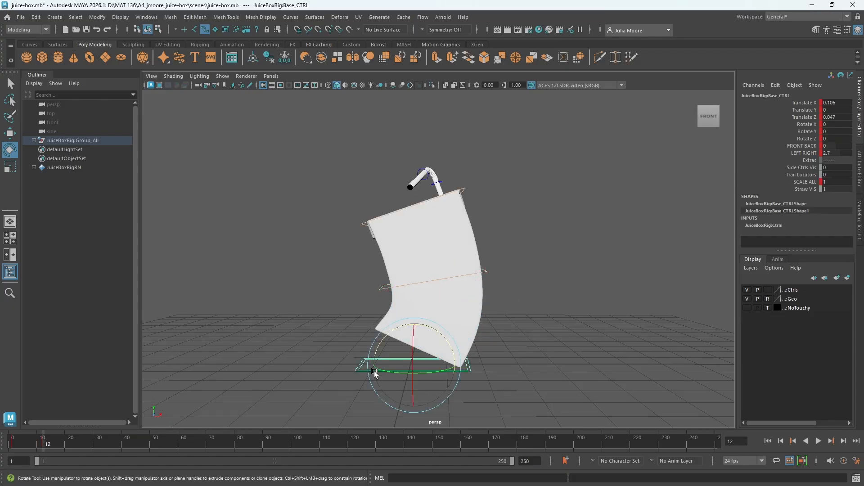
pyautogui.doubleClick(828, 153)
pyautogui.write('-1')
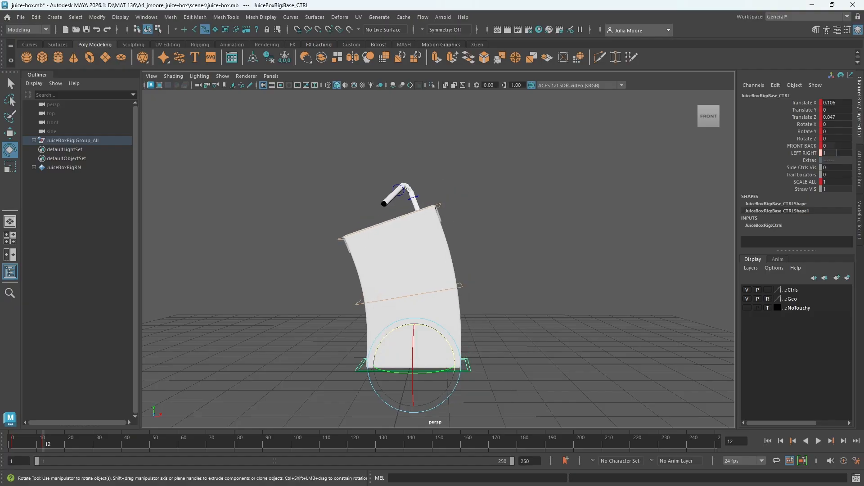
pyautogui.press('Return')
pyautogui.moveTo(834, 153); pyautogui.dragTo(832, 153)
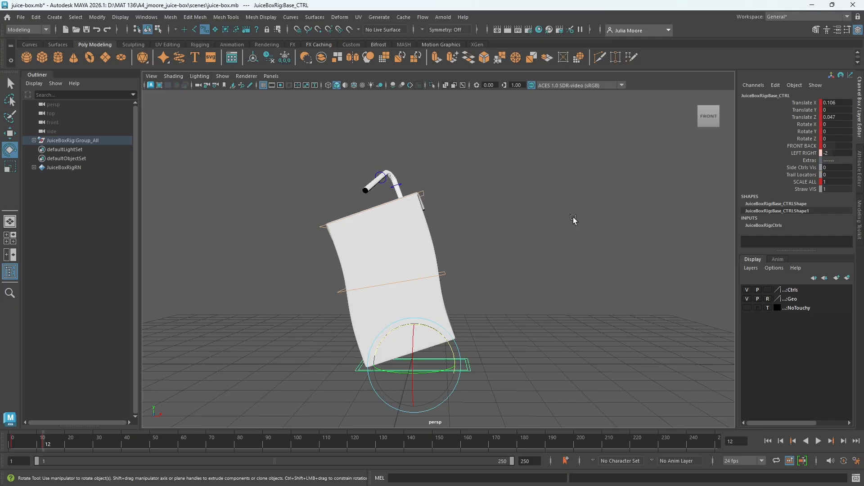
pyautogui.hotkey('ctrl', 'z')
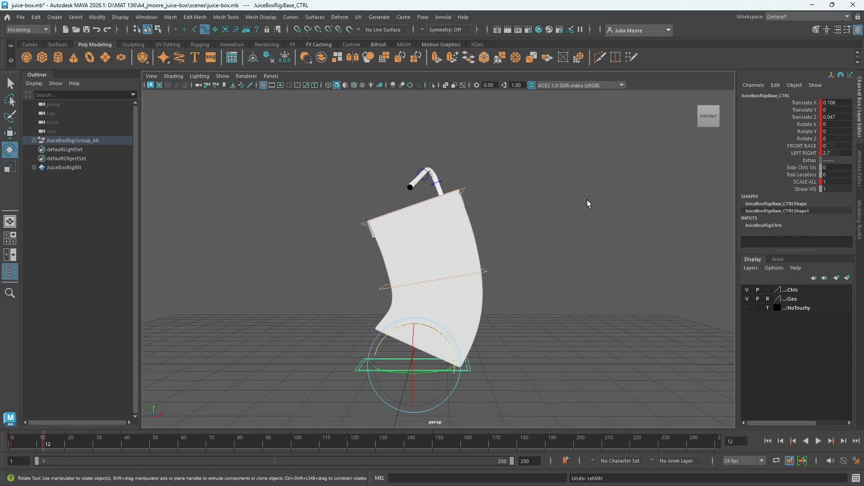
# Step: Set the base control's LEFT RIGHT value to -2.7 to tip the juice box the opposite way
pyautogui.doubleClick(828, 153)
pyautogui.click(832, 153)
pyautogui.press('Return')
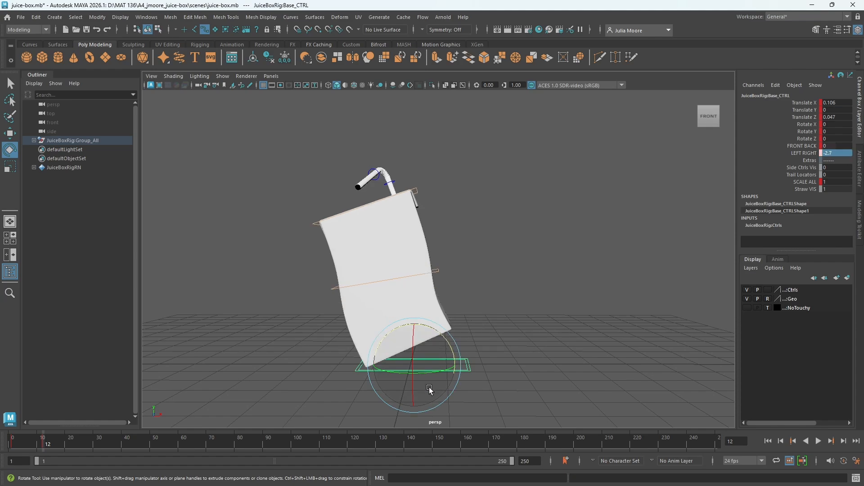
# Step: Rotate the middle control to about 2.084 degrees in Z and the top control to about -12.29 degrees in Z
pyautogui.click(415, 274)
pyautogui.moveTo(422, 269); pyautogui.dragTo(416, 229)
pyautogui.click(397, 201)
pyautogui.keyDown('alt'); pyautogui.moveTo(482, 241); pyautogui.dragTo(483, 242); pyautogui.keyUp('alt')
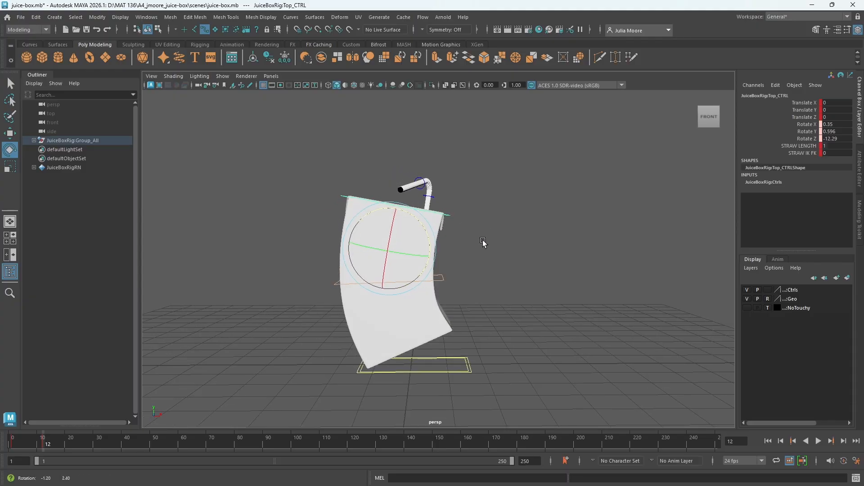
# Step: Rotate the straw base control about its Y axis to 23.599 degrees
pyautogui.click(428, 197)
pyautogui.moveTo(421, 211); pyautogui.dragTo(455, 207)
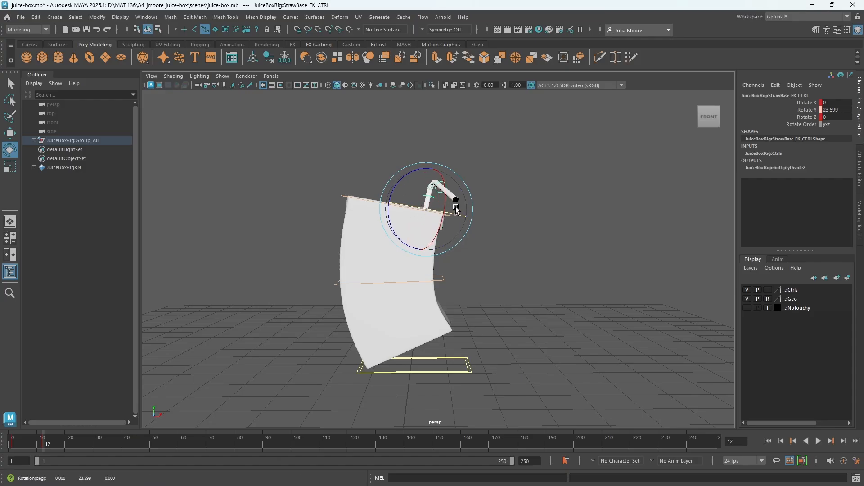
pyautogui.moveTo(534, 287)
pyautogui.keyDown('alt'); pyautogui.mouseDown()
pyautogui.moveTo(505, 289)
pyautogui.moveTo(529, 286)
pyautogui.mouseUp(); pyautogui.keyUp('alt')
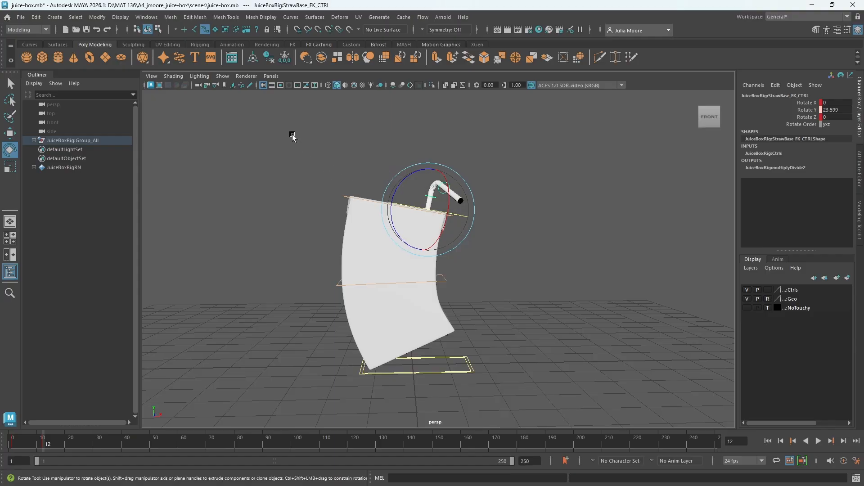
# Step: Select all the rig controls and key the opposite lean at frame 12, then return to frame 1 and clear the selection
pyautogui.moveTo(304, 155); pyautogui.dragTo(528, 404)
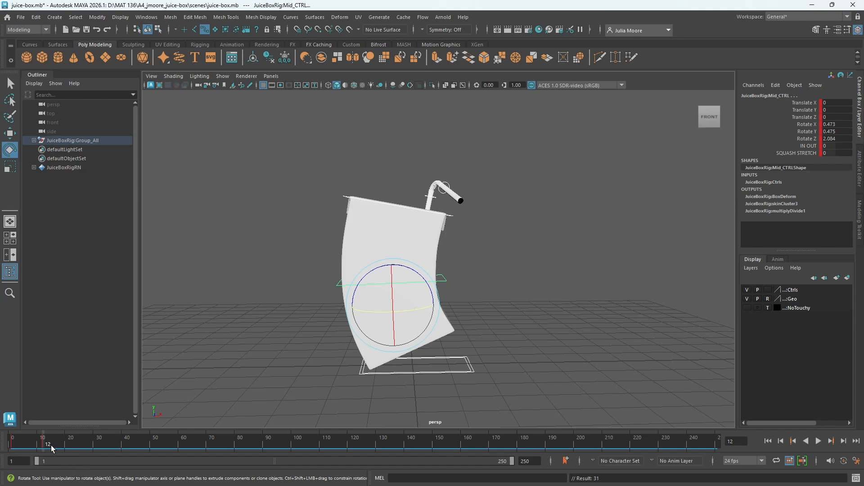
pyautogui.moveTo(44, 444); pyautogui.dragTo(13, 443)
pyautogui.click(225, 304)
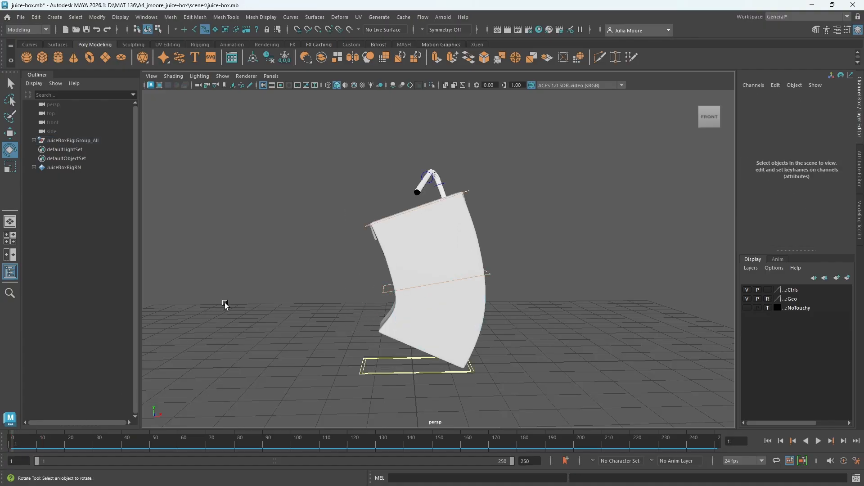
# Step: Select all the rig controls and preview the motion between the poses at frames 1 and 12
pyautogui.moveTo(225, 305); pyautogui.dragTo(555, 390)
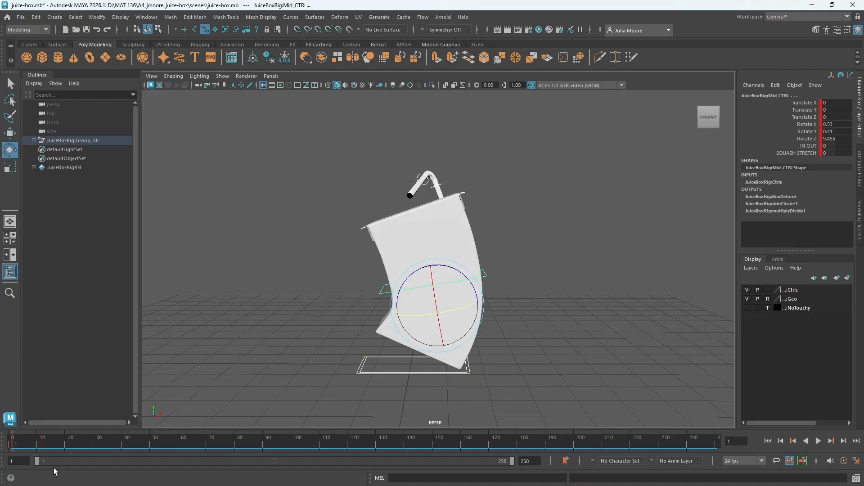
pyautogui.hotkey('alt', 'v')
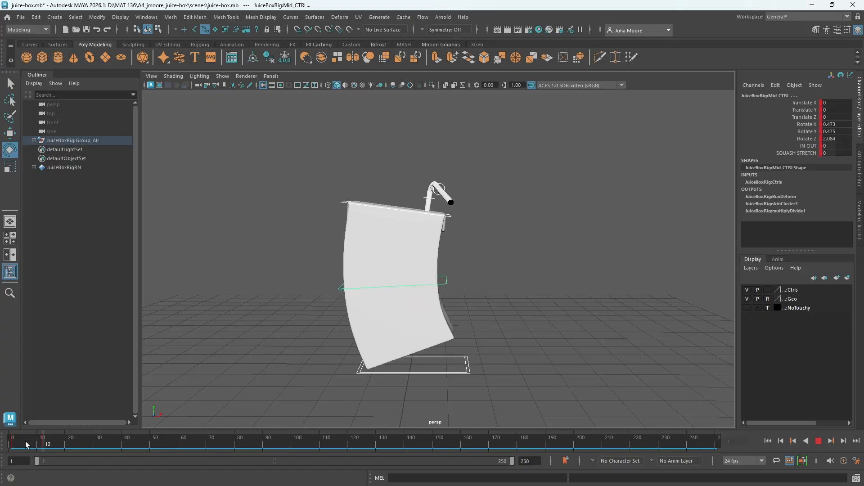
pyautogui.moveTo(36, 442)
pyautogui.mouseDown()
pyautogui.moveTo(1, 442)
pyautogui.moveTo(54, 443)
pyautogui.moveTo(9, 448)
pyautogui.moveTo(52, 453)
pyautogui.moveTo(11, 450)
pyautogui.mouseUp()
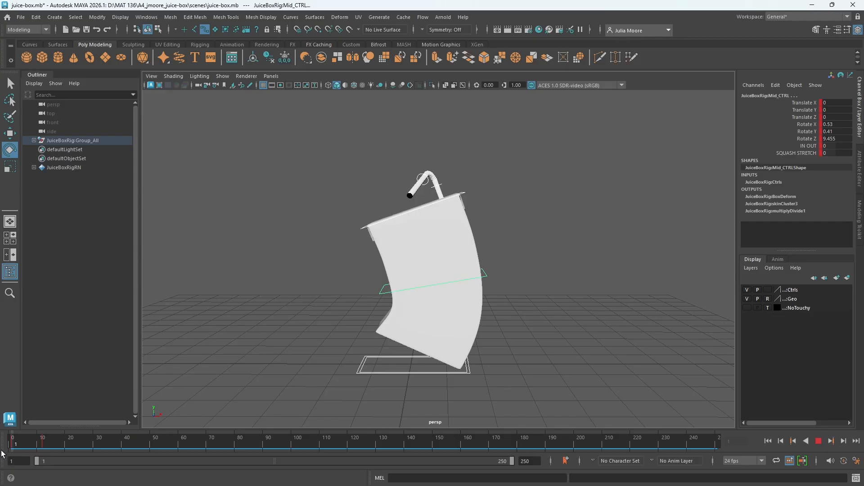
pyautogui.moveTo(3, 453); pyautogui.dragTo(48, 452)
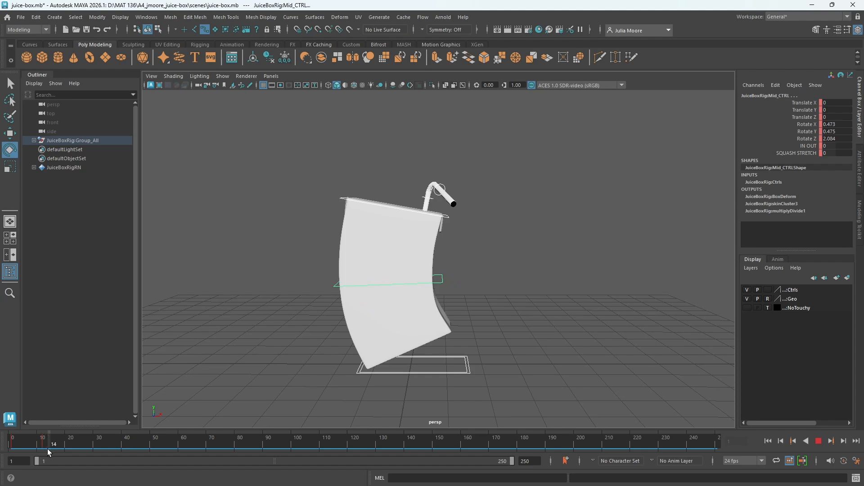
# Step: Move the current time to frame 25 and key the selected controls in their current pose
pyautogui.click(72, 451)
pyautogui.moveTo(72, 451); pyautogui.dragTo(81, 450)
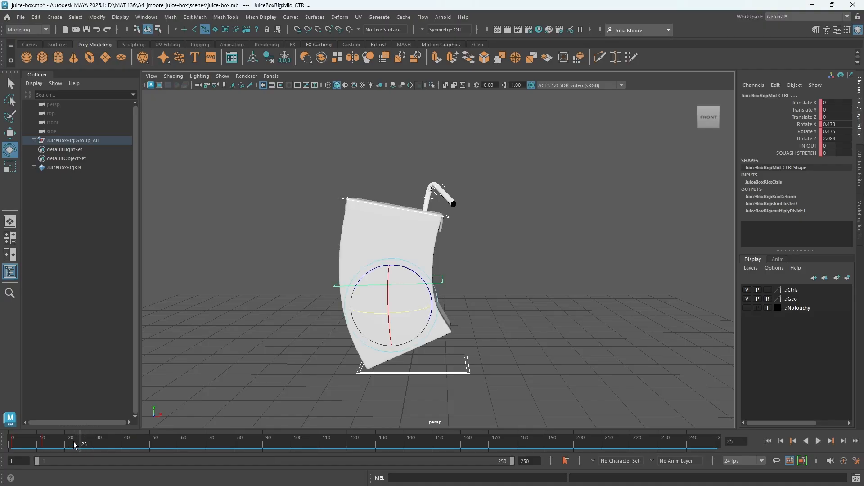
pyautogui.press('s')
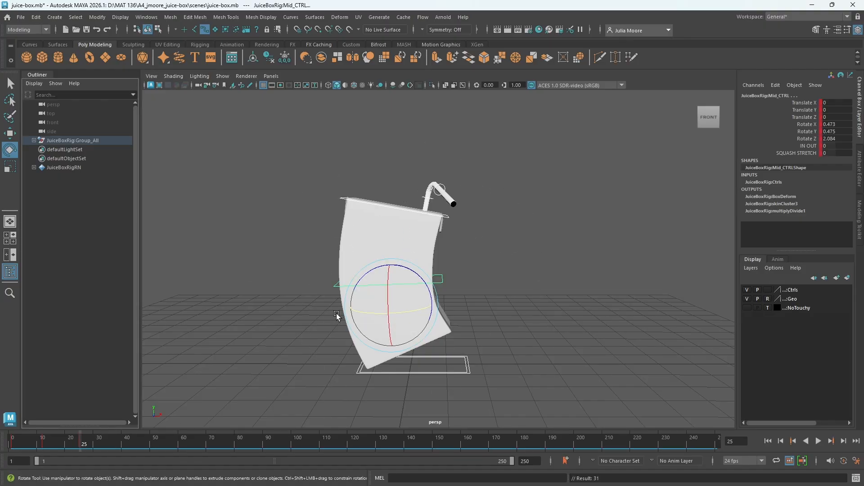
# Step: Reselect all the rig controls and briefly play back the animation around frame 25
pyautogui.moveTo(293, 133); pyautogui.dragTo(558, 425)
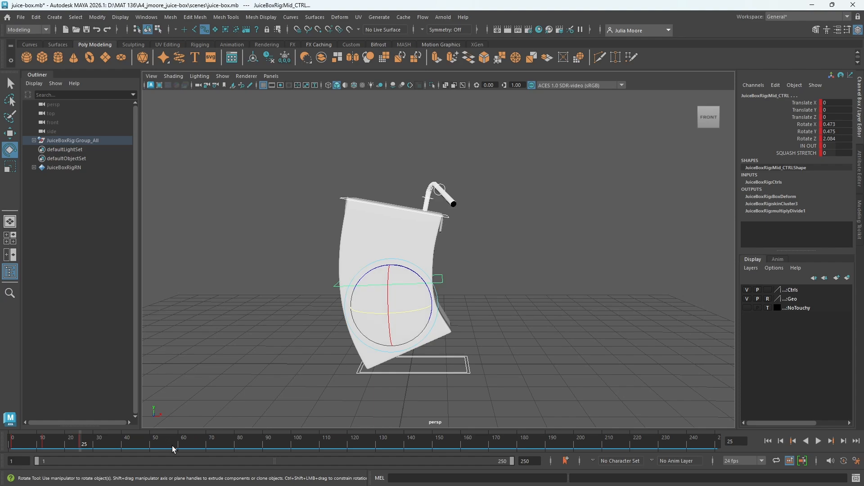
pyautogui.hotkey('alt', 'v')
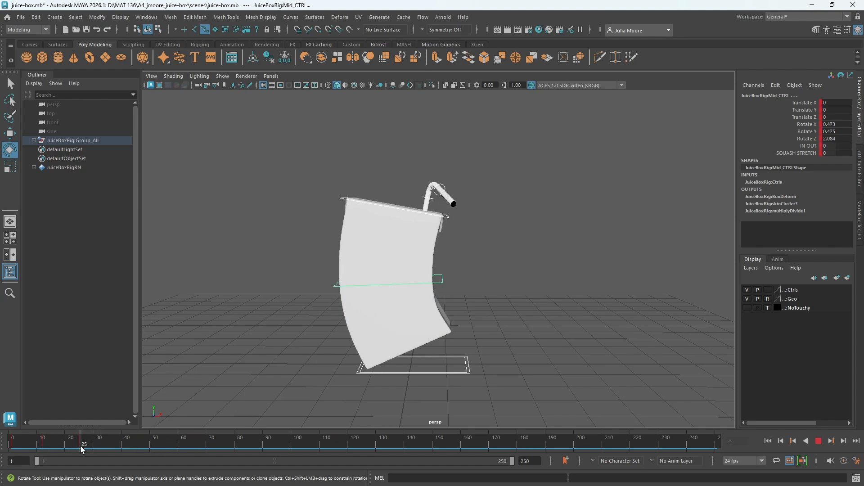
pyautogui.hotkey('alt', 'v')
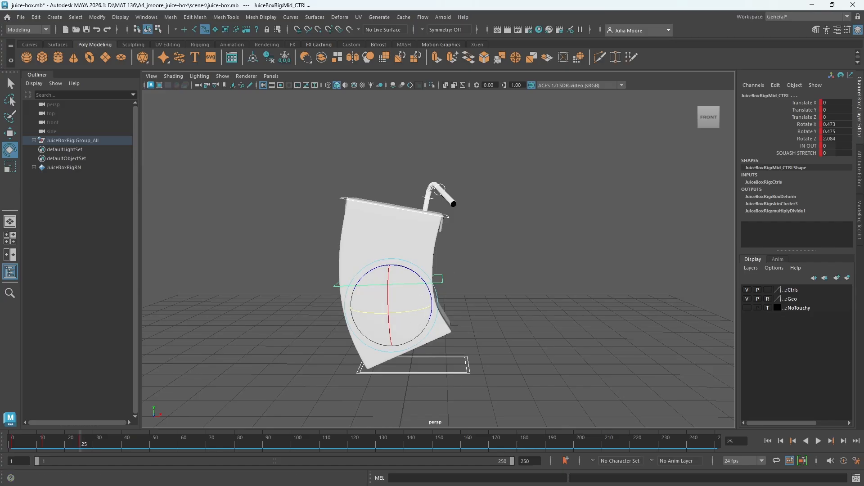
pyautogui.hotkey('alt', 'v')
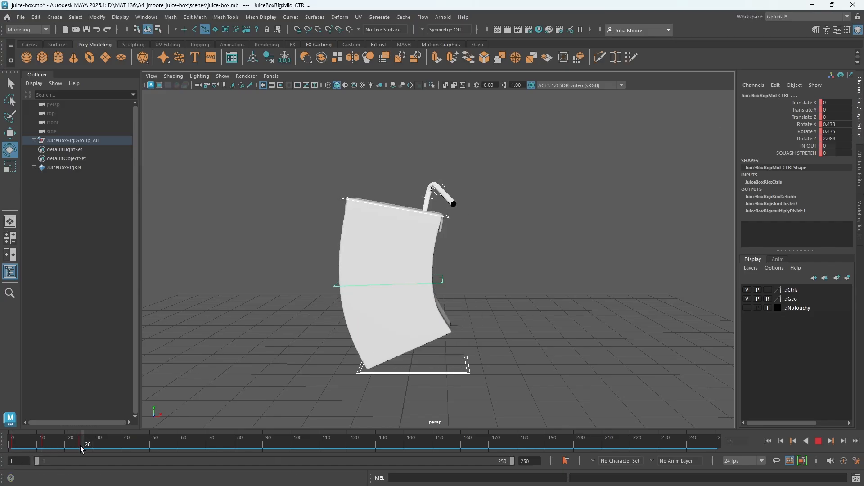
pyautogui.hotkey('alt', 'v')
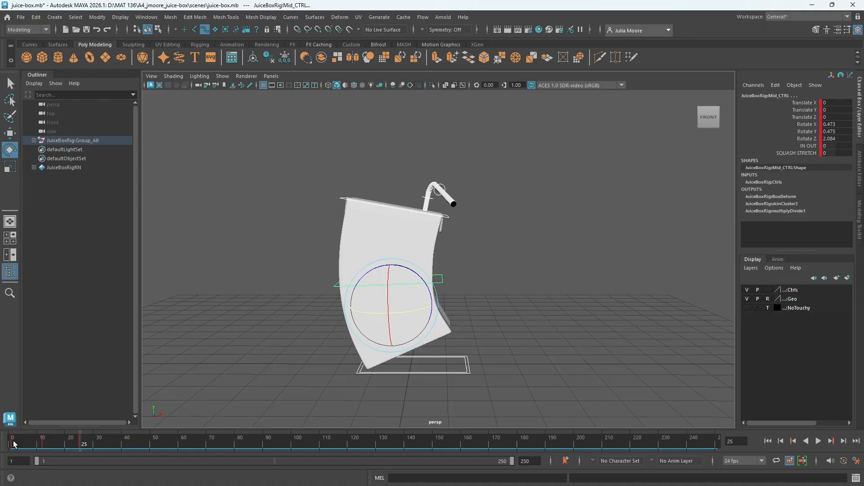
# Step: Copy the keys of all selected controls from frame 1 and paste them at frame 25
pyautogui.click(12, 441)
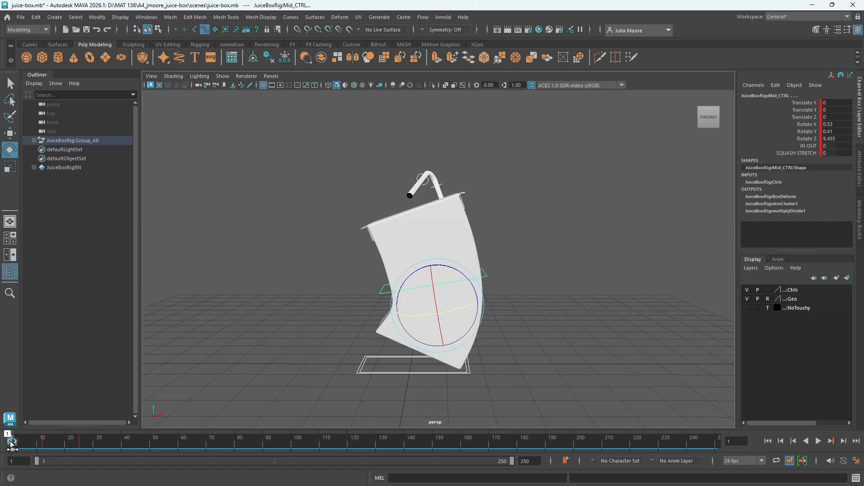
pyautogui.rightClick(12, 442)
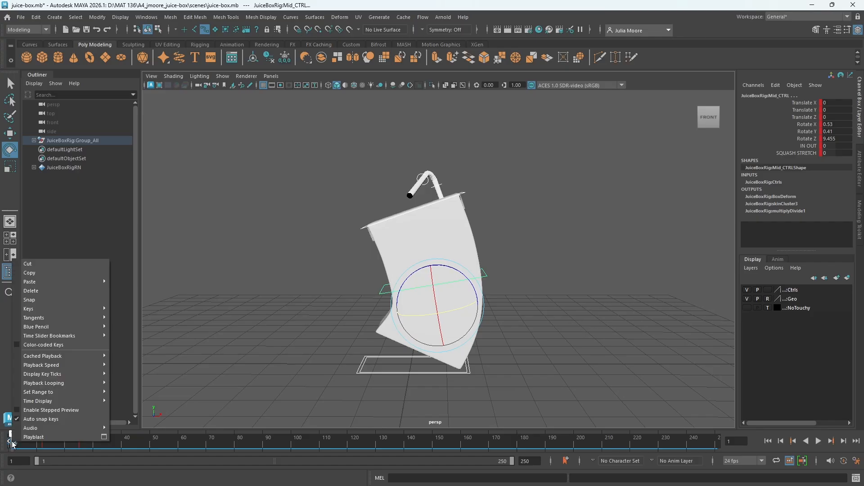
pyautogui.click(34, 274)
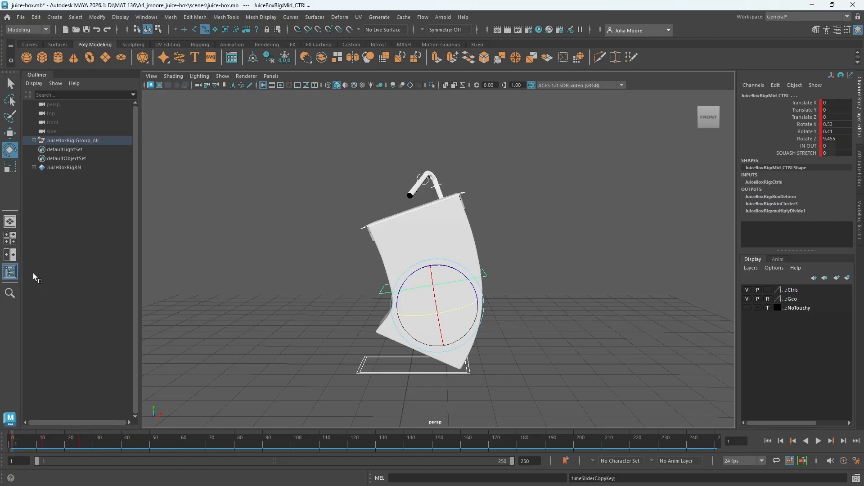
pyautogui.click(82, 447)
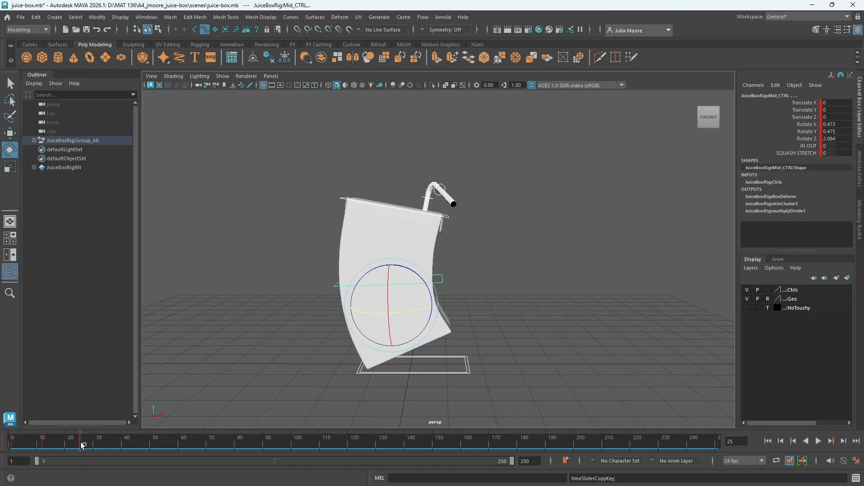
pyautogui.rightClick(82, 446)
pyautogui.moveTo(104, 284)
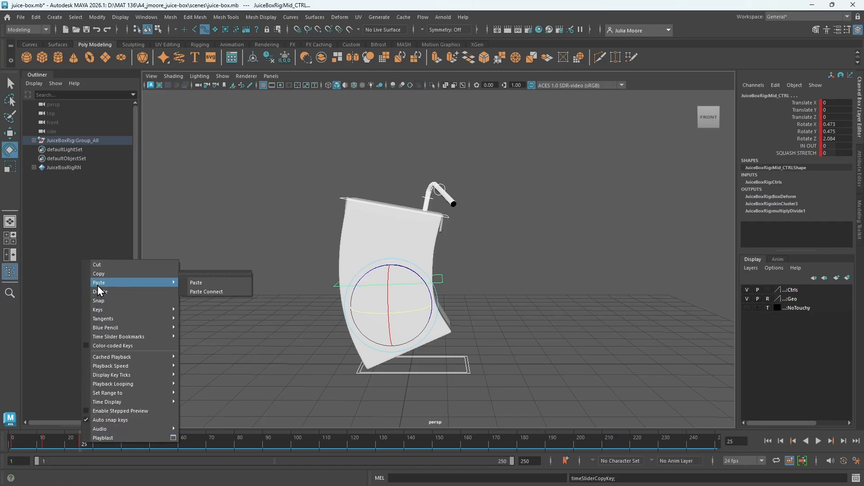
pyautogui.click(201, 281)
# Step: Play back the animation to check the sway through frames 1, 12 and 25
pyautogui.hotkey('alt', 'v')
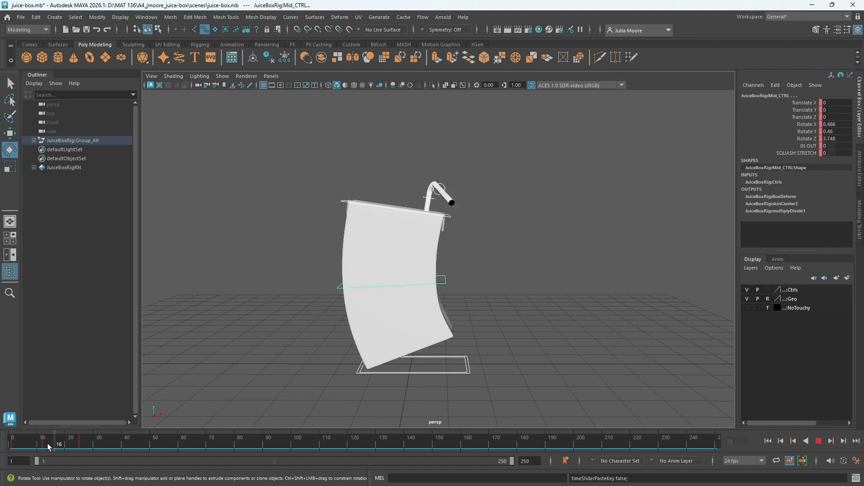
pyautogui.hotkey('alt', 'v')
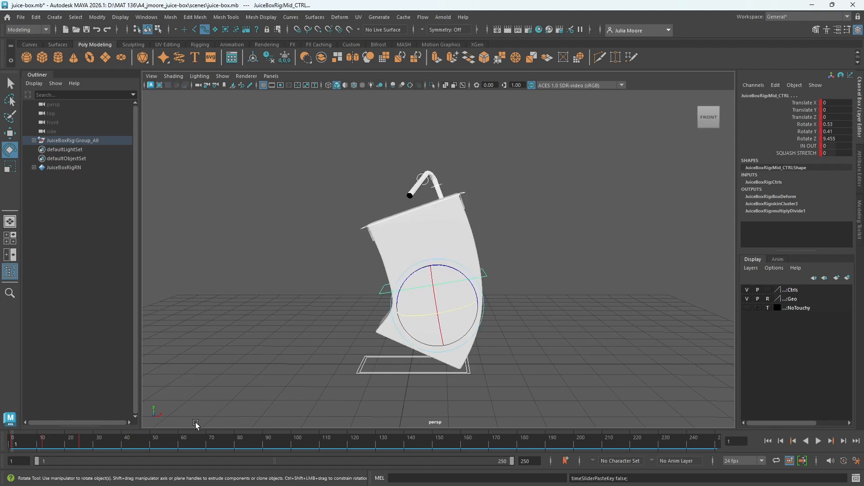
pyautogui.click(818, 441)
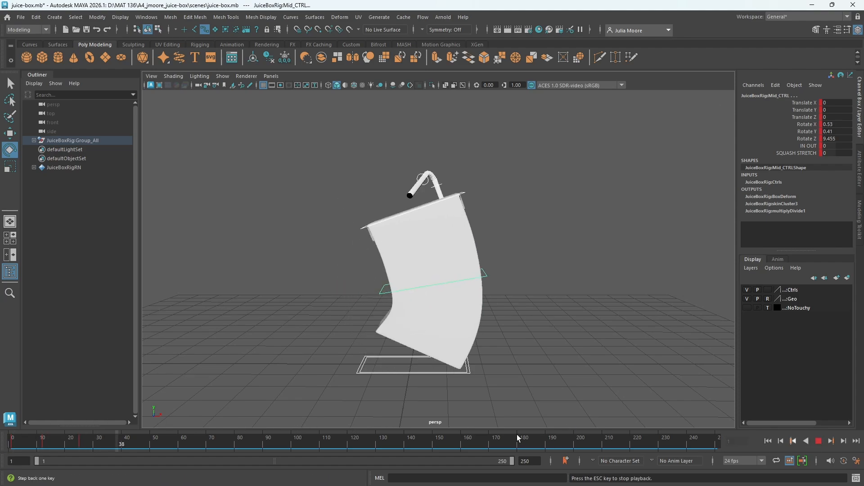
pyautogui.click(818, 441)
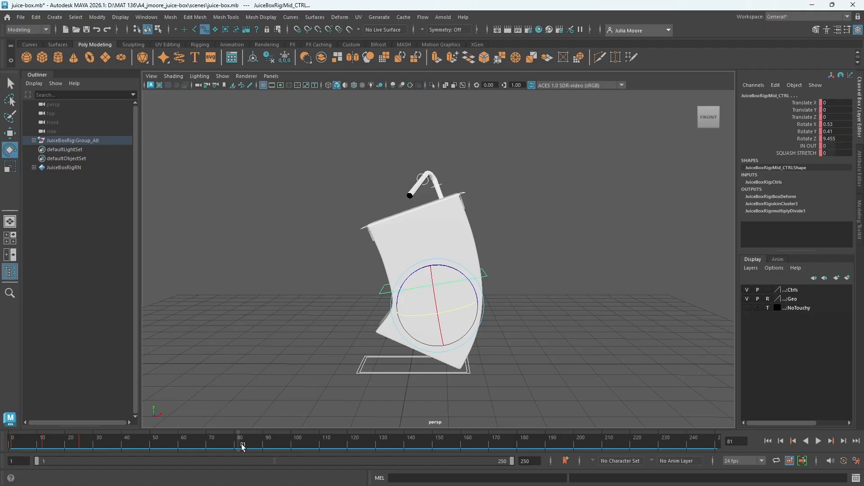
# Step: Move the current time to frame 25 and set the animation's end time to 25
pyautogui.moveTo(242, 447); pyautogui.dragTo(80, 449)
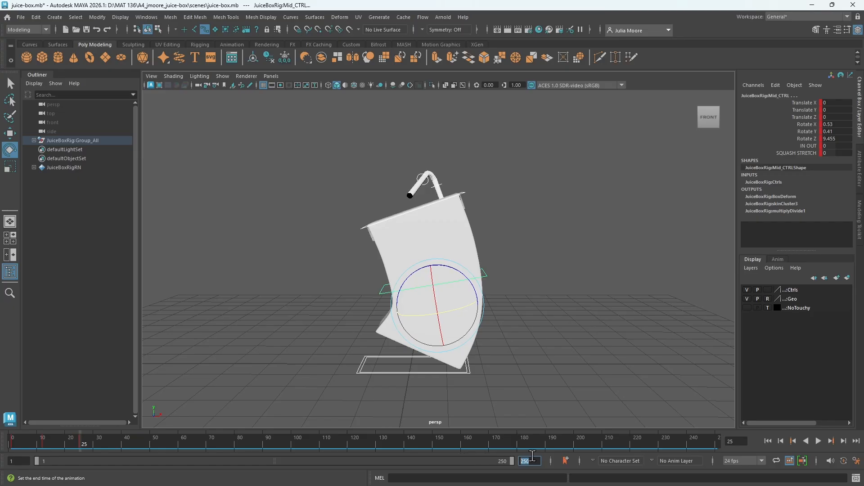
pyautogui.press('Return')
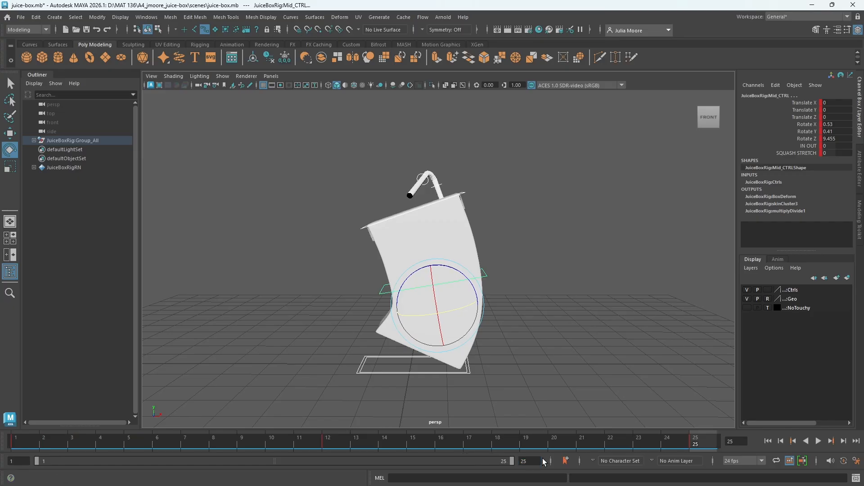
# Step: Play back the 25-frame sway loop from frame 1 and return the current time to frame 1
pyautogui.moveTo(98, 463); pyautogui.dragTo(1, 468)
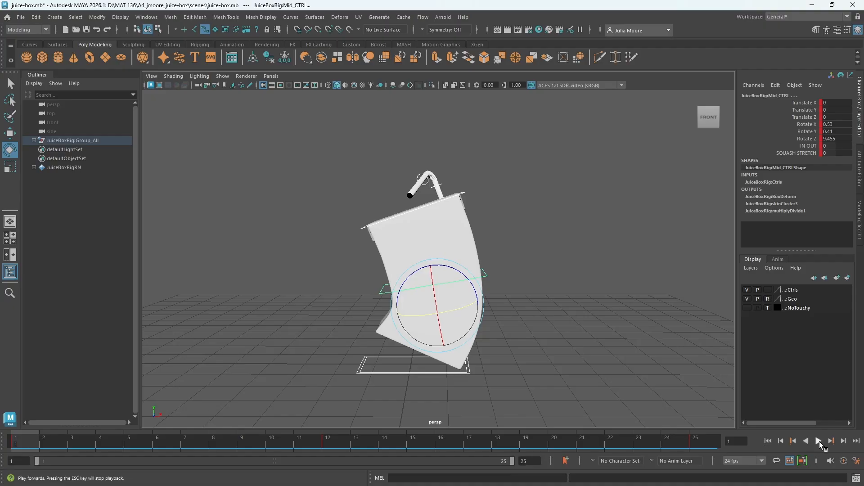
pyautogui.click(818, 442)
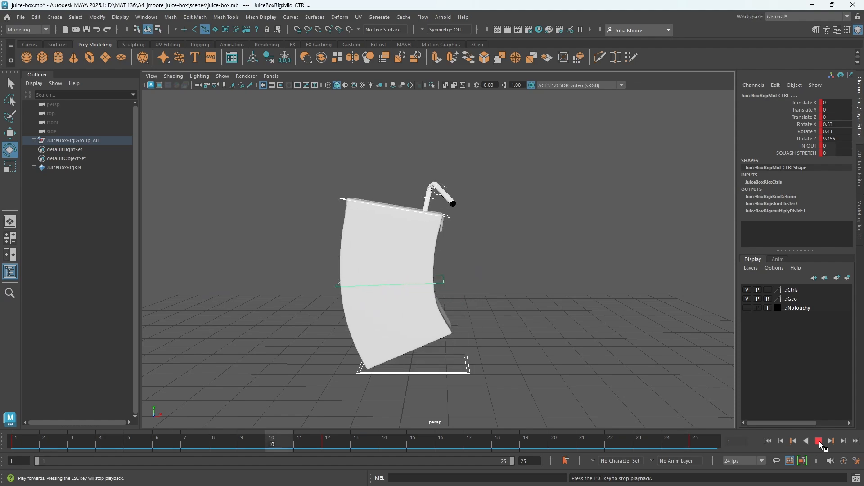
pyautogui.click(819, 442)
pyautogui.click(630, 219)
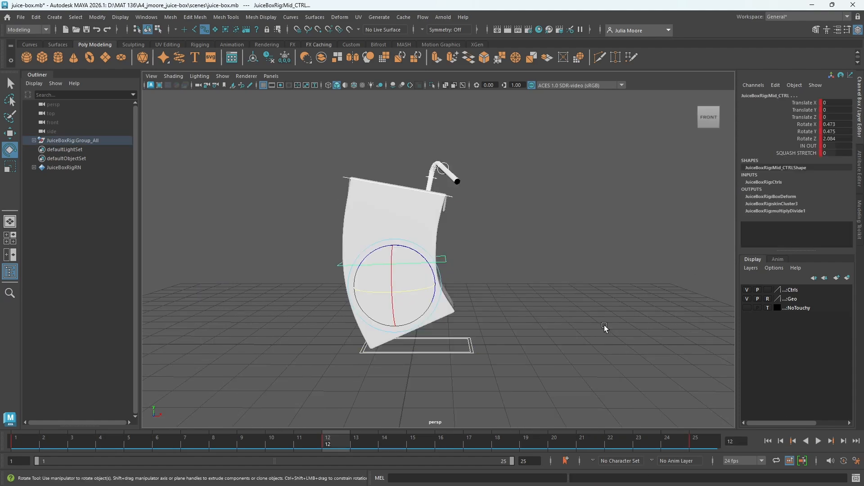
pyautogui.click(818, 442)
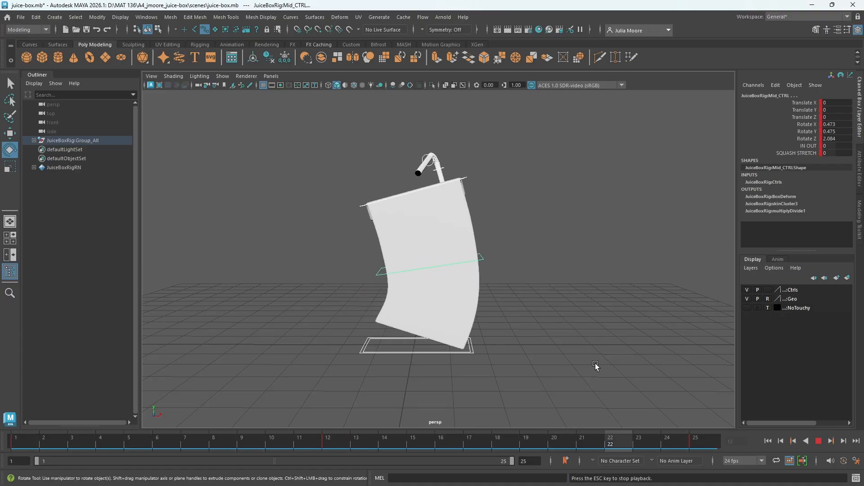
pyautogui.click(819, 441)
pyautogui.moveTo(616, 444); pyautogui.dragTo(19, 409)
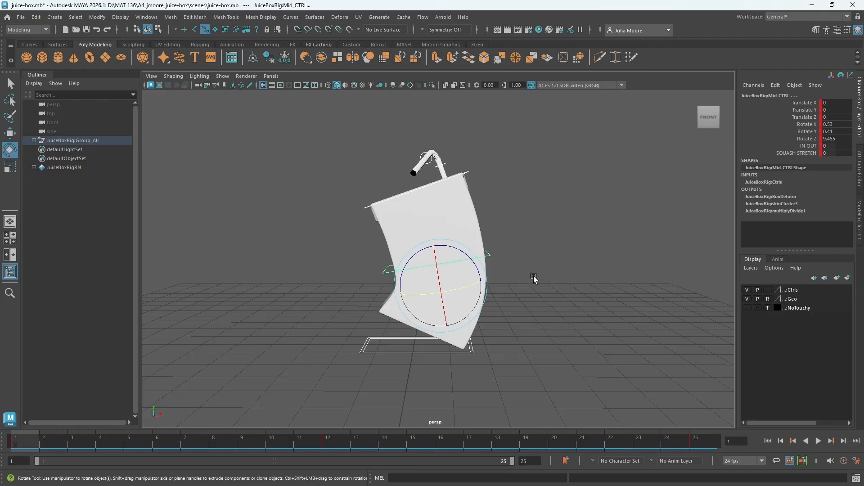
# Step: Move to frame 6, select all the juice box rig controls and set a keyframe on them
pyautogui.scroll(1, 527, 288)
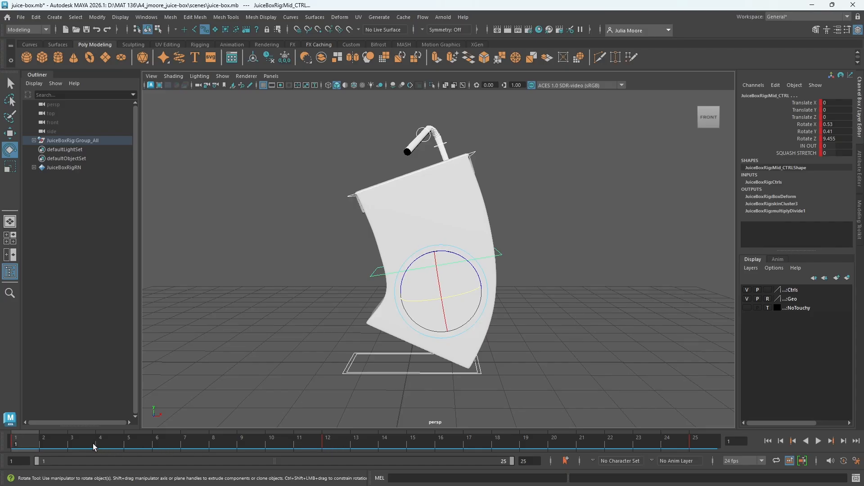
pyautogui.click(157, 445)
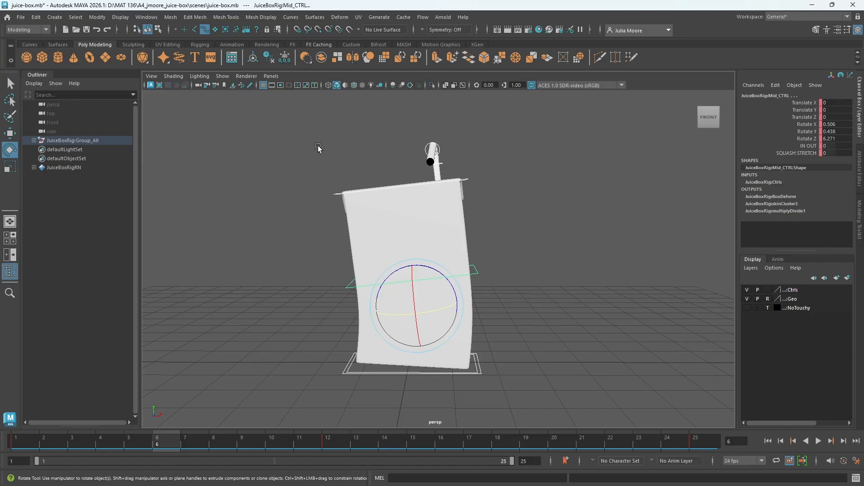
pyautogui.moveTo(316, 143); pyautogui.dragTo(507, 414)
pyautogui.press('s')
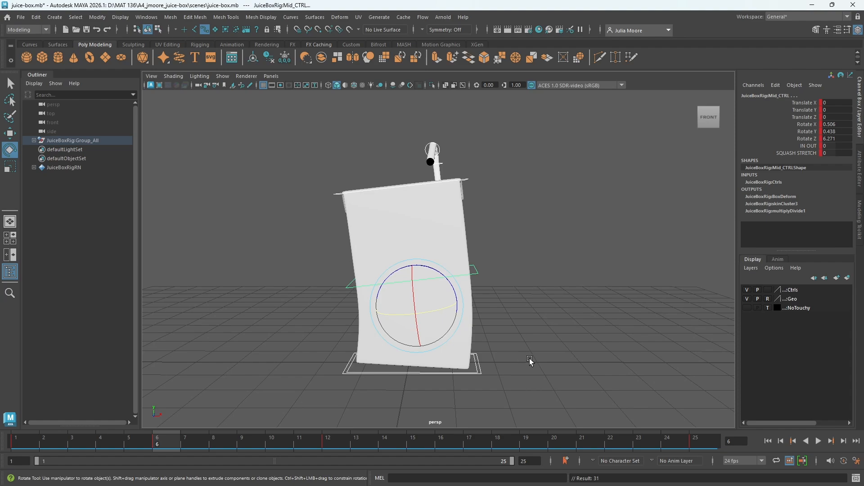
# Step: Examine the frame 6 pose from several angles and play back the sway around it
pyautogui.keyDown('alt'); pyautogui.moveTo(525, 361); pyautogui.dragTo(634, 356); pyautogui.keyUp('alt')
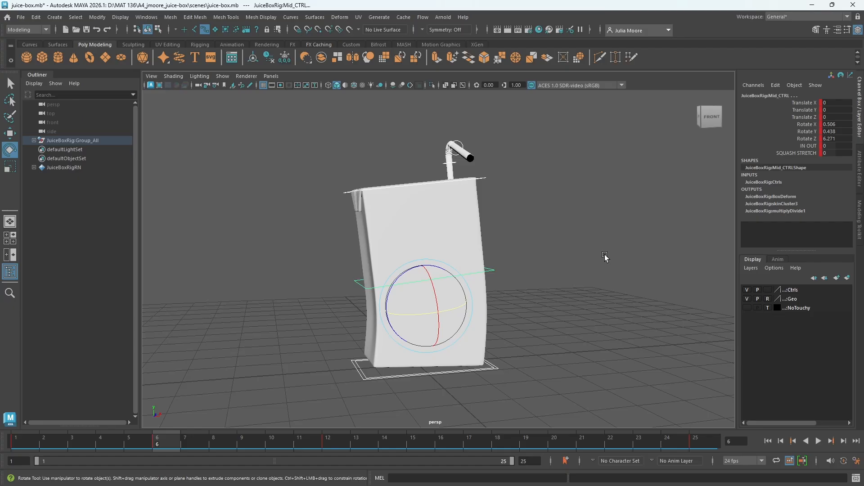
pyautogui.keyDown('alt'); pyautogui.moveTo(605, 257); pyautogui.dragTo(544, 294); pyautogui.keyUp('alt')
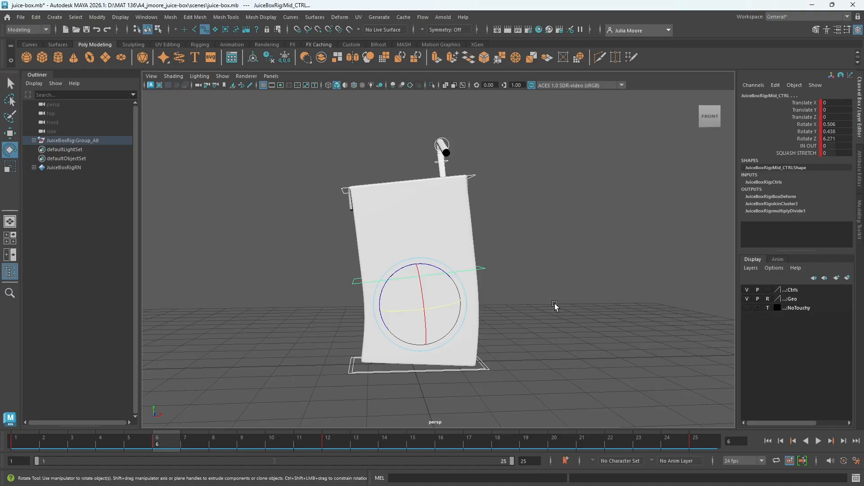
pyautogui.keyDown('alt'); pyautogui.moveTo(553, 302); pyautogui.dragTo(546, 328); pyautogui.keyUp('alt')
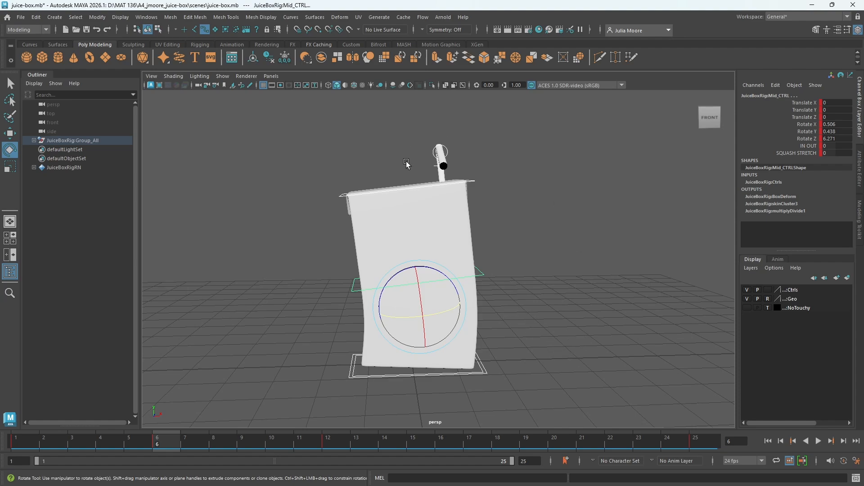
pyautogui.moveTo(559, 392)
pyautogui.keyDown('alt'); pyautogui.mouseDown()
pyautogui.moveTo(500, 391)
pyautogui.moveTo(555, 390)
pyautogui.mouseUp(); pyautogui.keyUp('alt')
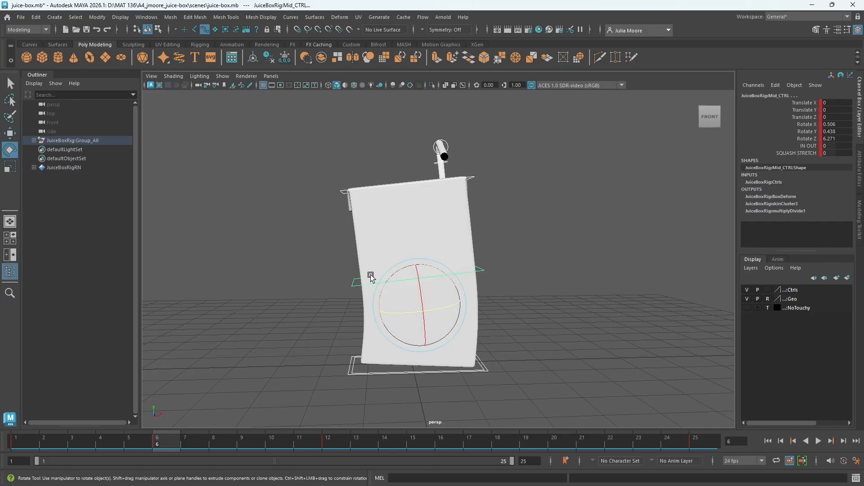
pyautogui.hotkey('alt', 'v')
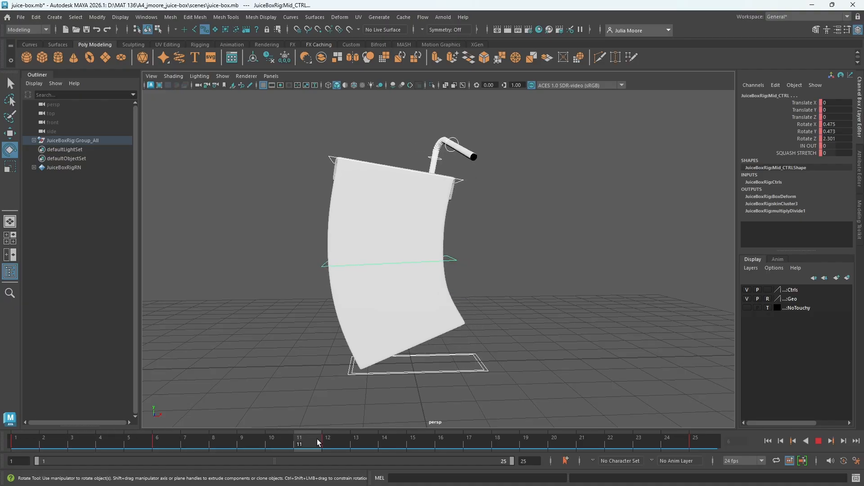
pyautogui.click(158, 440)
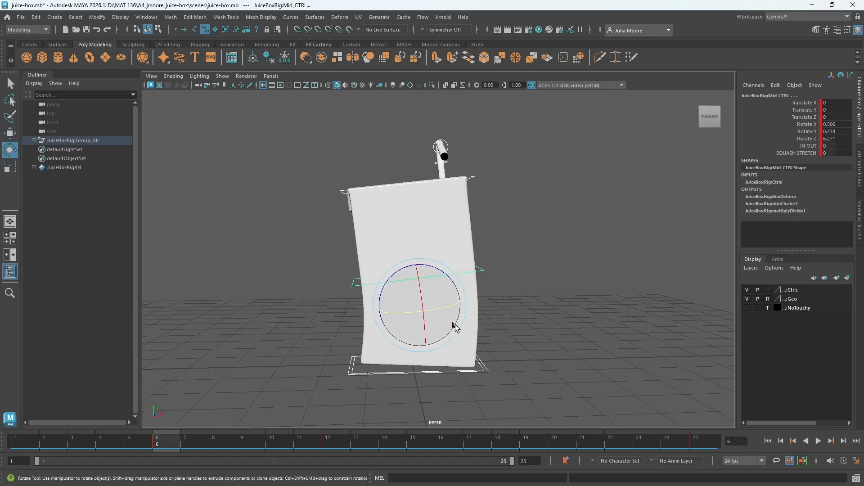
pyautogui.moveTo(395, 340); pyautogui.dragTo(513, 305)
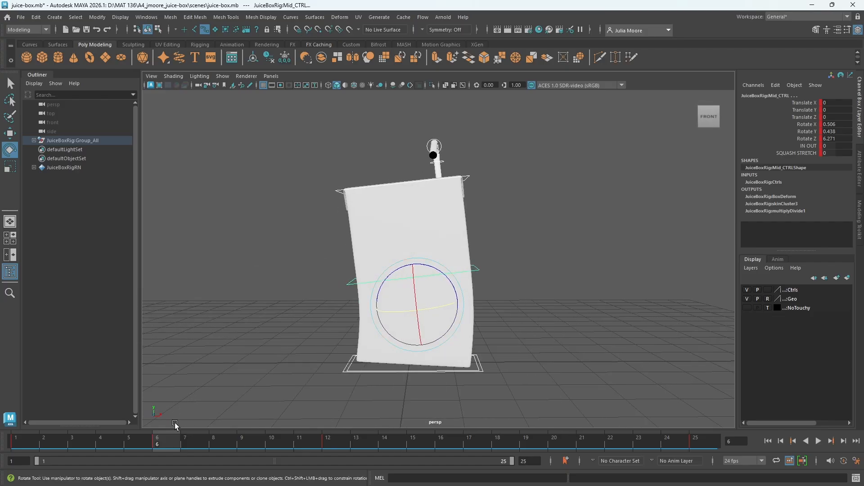
pyautogui.moveTo(168, 442)
pyautogui.mouseDown()
pyautogui.moveTo(228, 441)
pyautogui.moveTo(134, 446)
pyautogui.moveTo(160, 444)
pyautogui.mouseUp()
# Step: Select only the rig's middle control and set its SQUASH STRETCH to 10 at frame 6
pyautogui.click(524, 263)
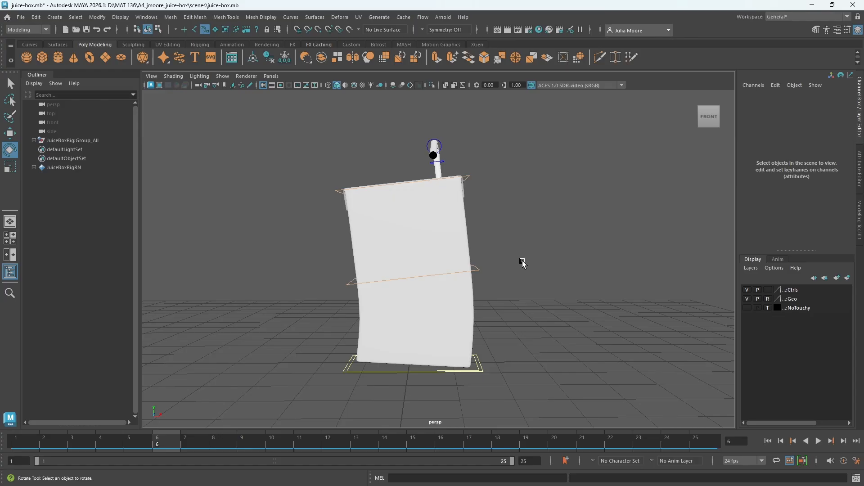
pyautogui.click(467, 270)
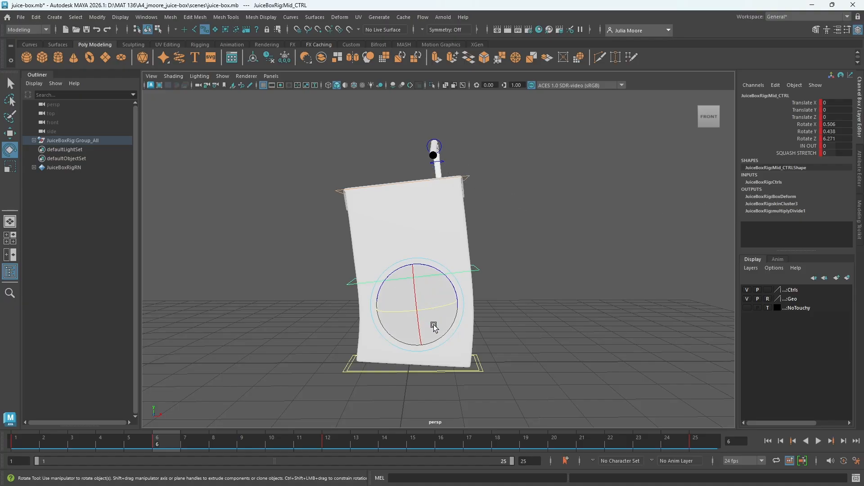
pyautogui.hotkey('alt', 'v')
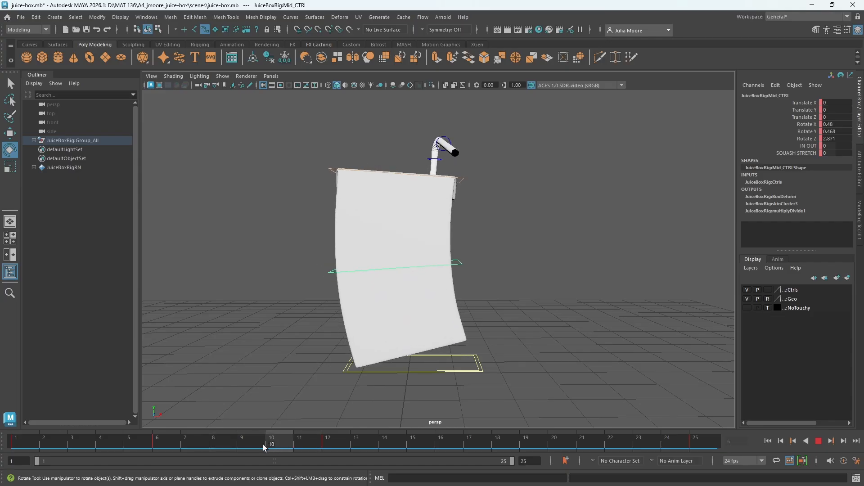
pyautogui.hotkey('alt', 'v')
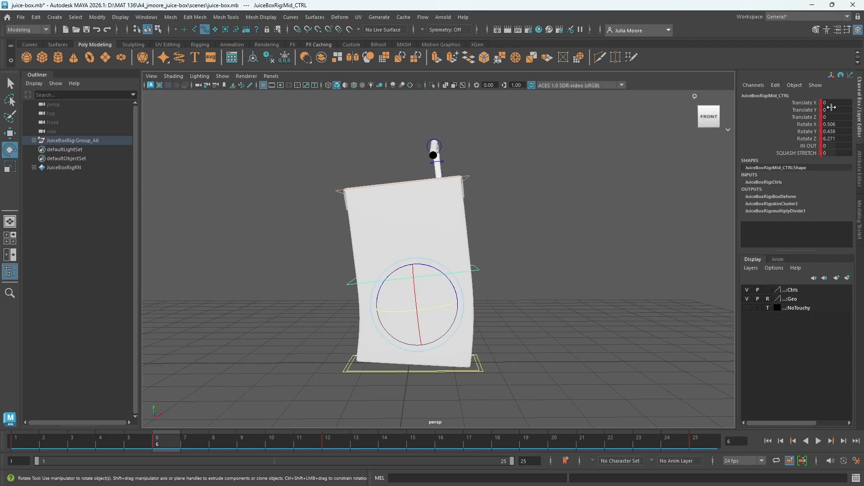
pyautogui.click(797, 153)
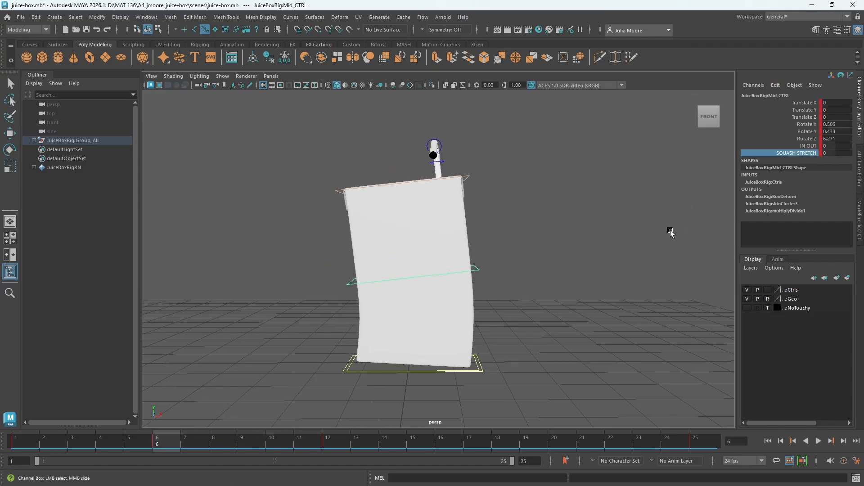
pyautogui.moveTo(557, 231); pyautogui.dragTo(602, 232, button='middle')
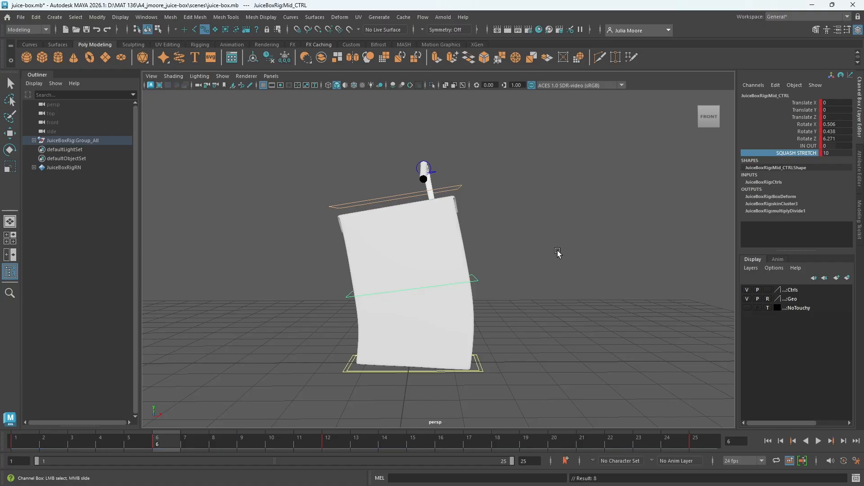
# Step: Rotate the middle control to about 5.47 in X at frame 6 so the box leans forward
pyautogui.keyDown('alt'); pyautogui.moveTo(558, 259); pyautogui.dragTo(528, 302); pyautogui.keyUp('alt')
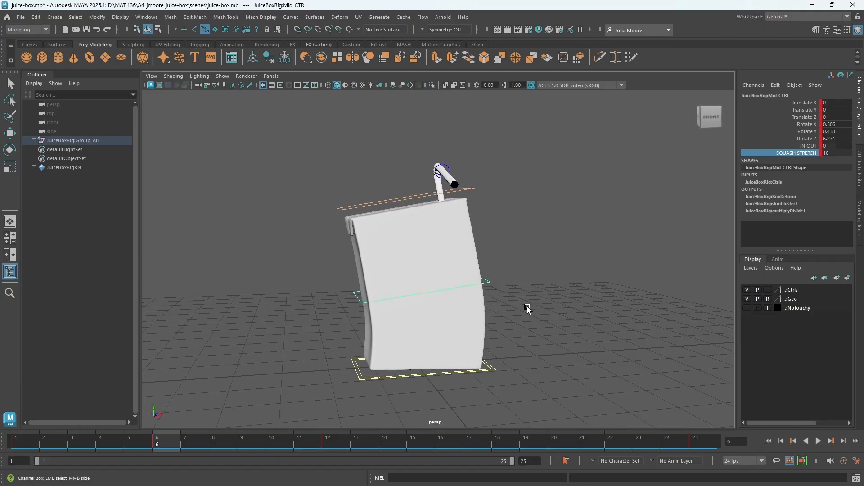
pyautogui.moveTo(536, 284)
pyautogui.keyDown('alt'); pyautogui.mouseDown()
pyautogui.moveTo(468, 289)
pyautogui.moveTo(531, 292)
pyautogui.mouseUp(); pyautogui.keyUp('alt')
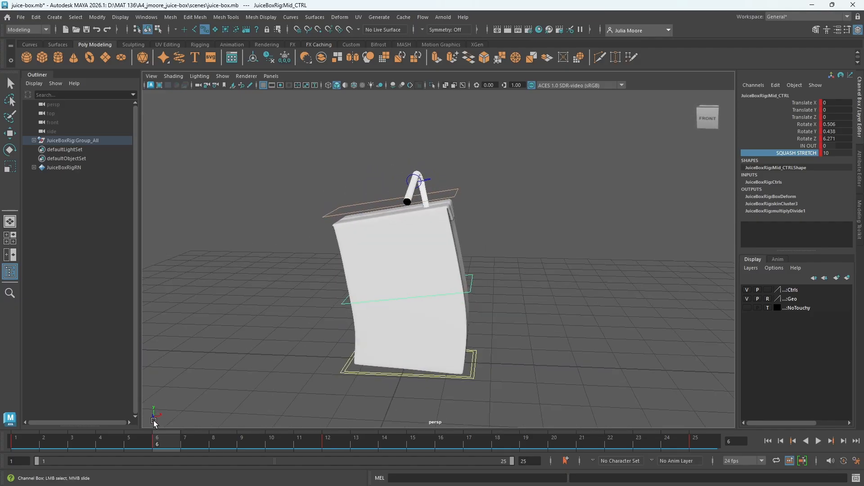
pyautogui.moveTo(158, 439)
pyautogui.mouseDown()
pyautogui.moveTo(117, 440)
pyautogui.moveTo(250, 444)
pyautogui.moveTo(168, 441)
pyautogui.mouseUp()
pyautogui.keyDown('alt'); pyautogui.moveTo(609, 323); pyautogui.dragTo(517, 320); pyautogui.keyUp('alt')
pyautogui.press('e')
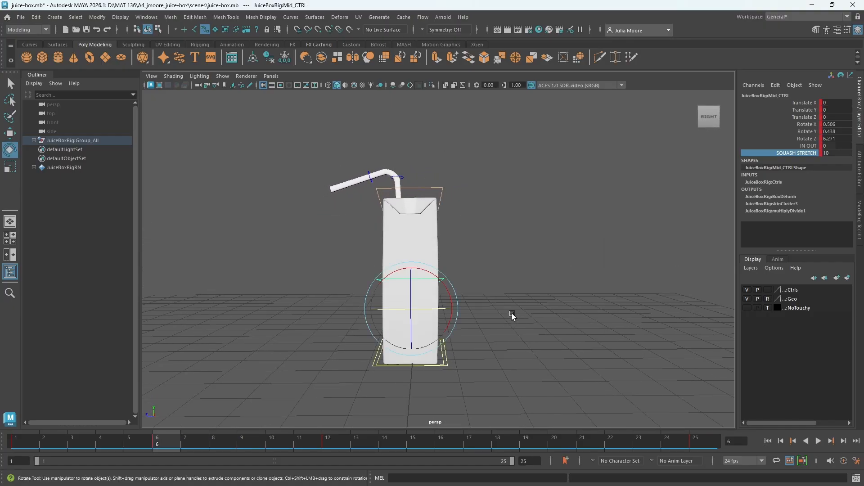
pyautogui.moveTo(444, 284); pyautogui.dragTo(440, 283)
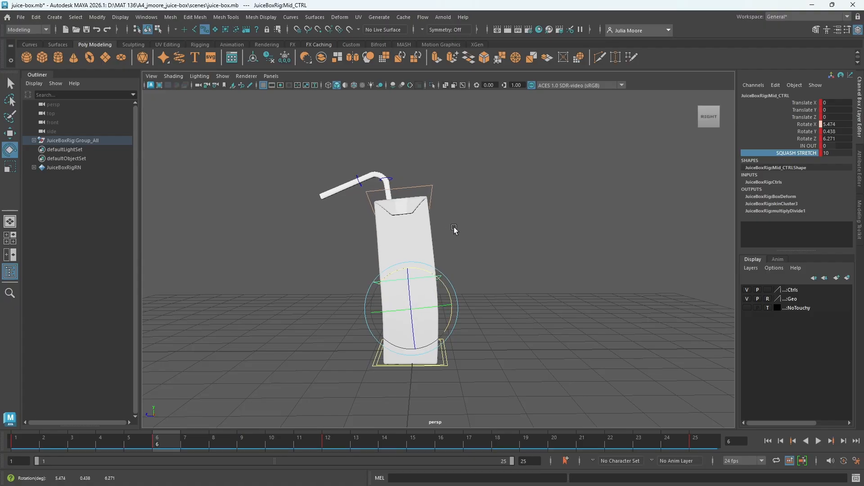
# Step: Select the rig's top control and rotate it forward to about 10.84 in X at frame 6
pyautogui.keyDown('alt'); pyautogui.moveTo(445, 188); pyautogui.dragTo(419, 203); pyautogui.keyUp('alt')
pyautogui.click(433, 191)
pyautogui.keyDown('alt'); pyautogui.moveTo(475, 278); pyautogui.dragTo(486, 243); pyautogui.keyUp('alt')
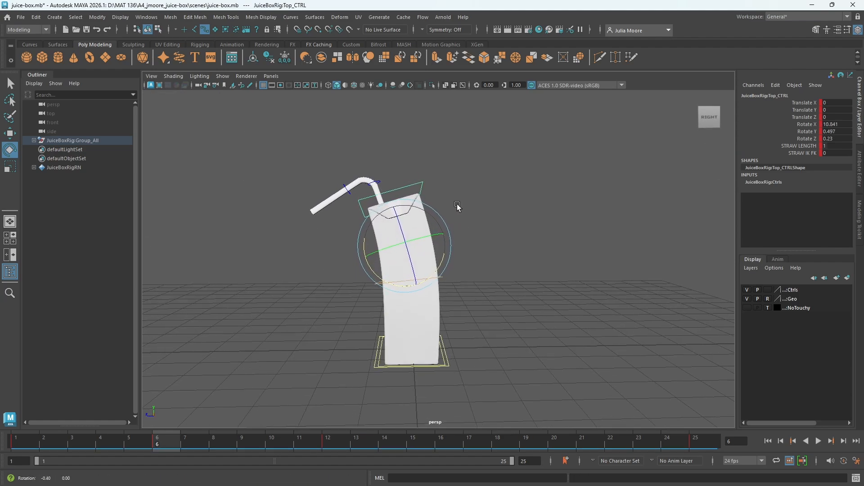
# Step: Bend the straw tip down at frame 6 by rotating its FK control to about 123.95 in X
pyautogui.keyDown('alt'); pyautogui.moveTo(457, 205); pyautogui.dragTo(469, 206); pyautogui.keyUp('alt')
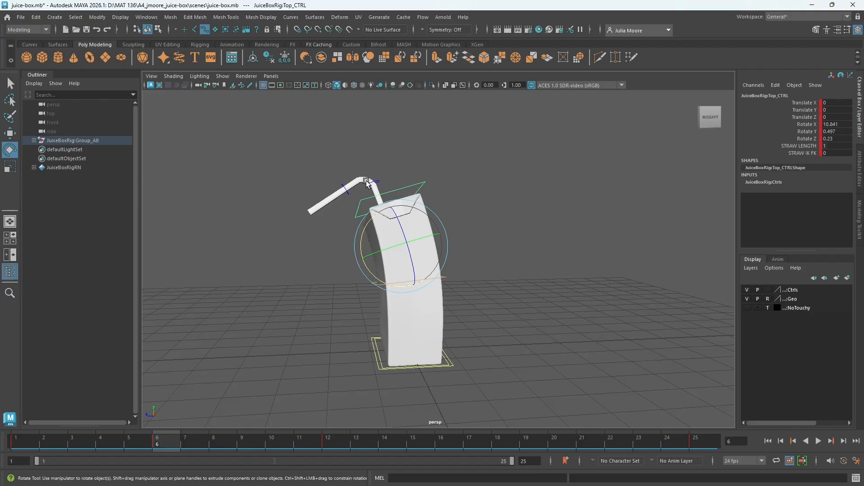
pyautogui.click(341, 185)
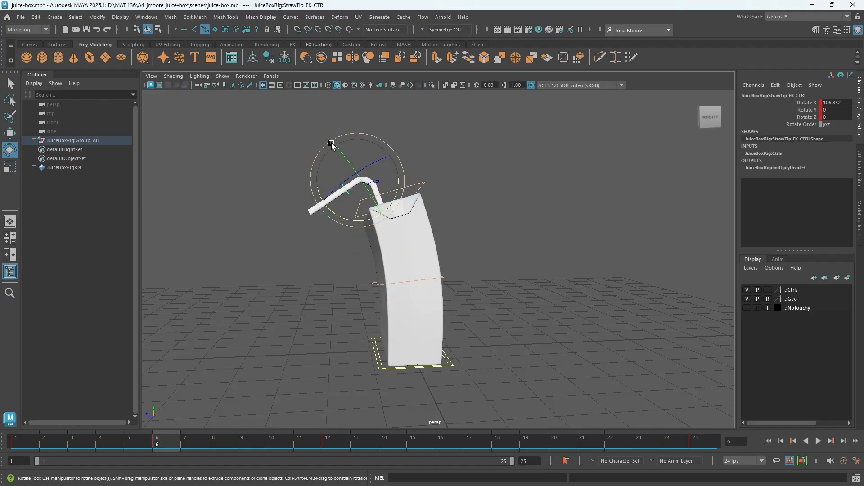
pyautogui.moveTo(339, 215); pyautogui.dragTo(336, 268)
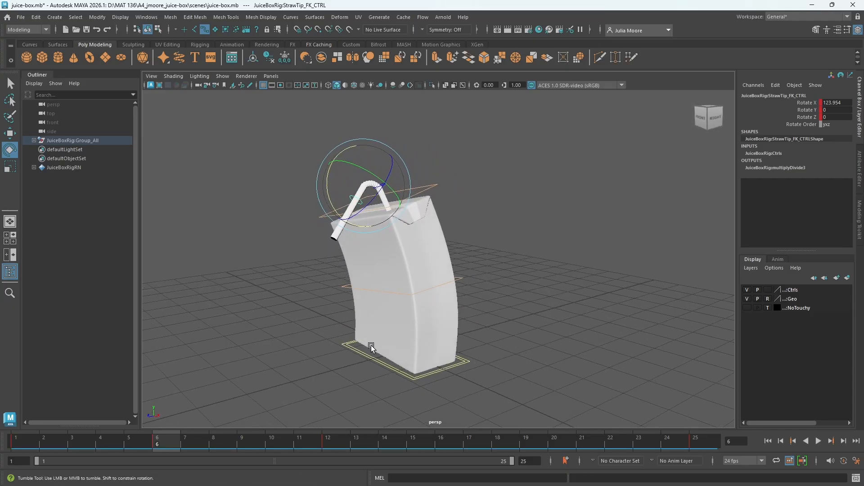
pyautogui.keyDown('alt'); pyautogui.moveTo(442, 322); pyautogui.dragTo(418, 315); pyautogui.keyUp('alt')
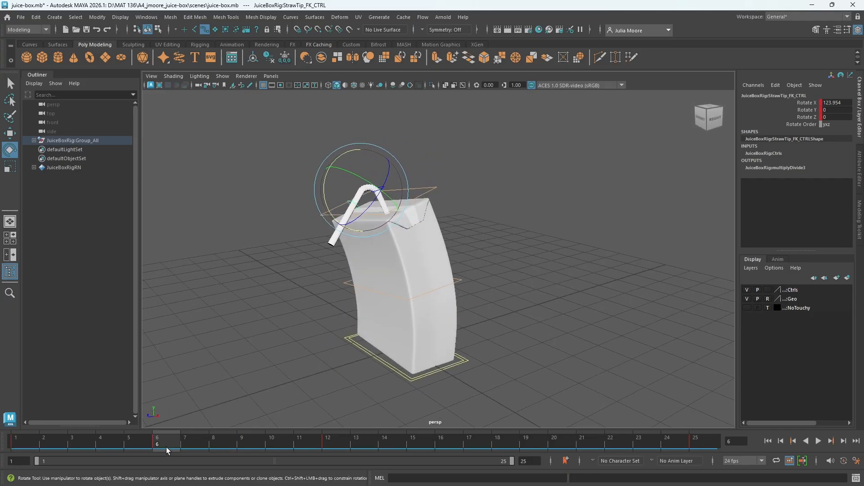
# Step: Play back the loop from frame 1 and scrub around frame 6 to check the squashed, forward-leaning pose
pyautogui.moveTo(166, 450); pyautogui.dragTo(16, 435)
pyautogui.hotkey('alt', 'v')
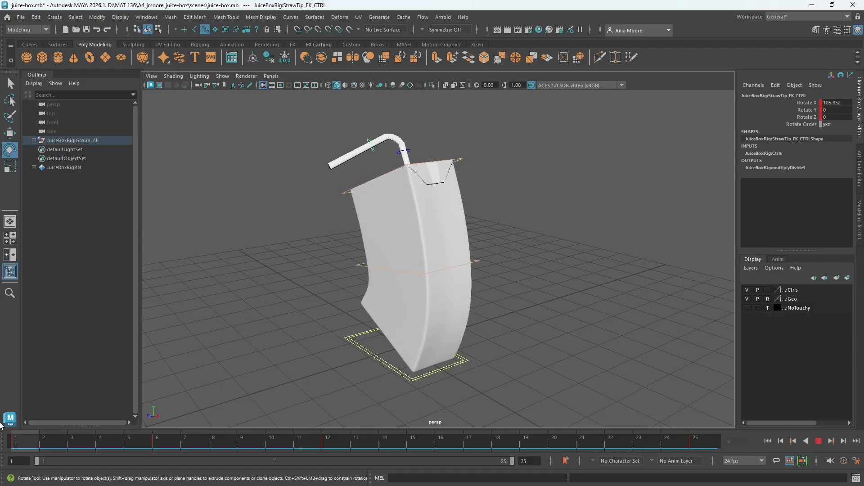
pyautogui.click(818, 441)
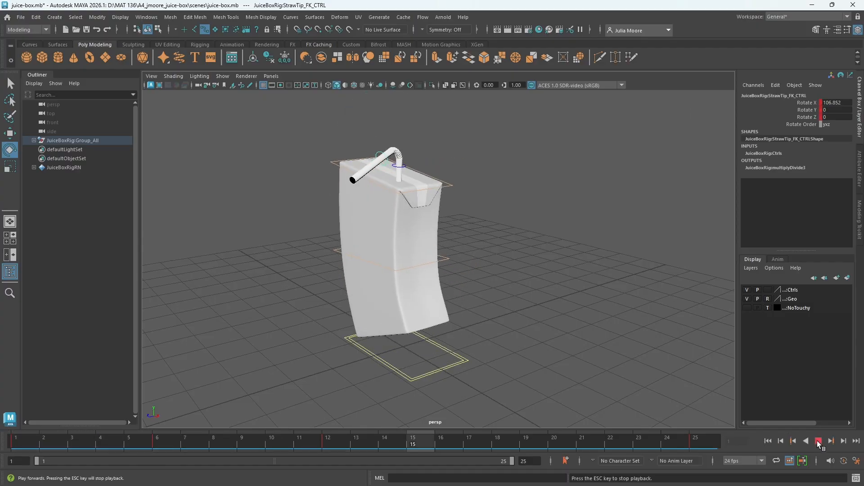
pyautogui.click(818, 441)
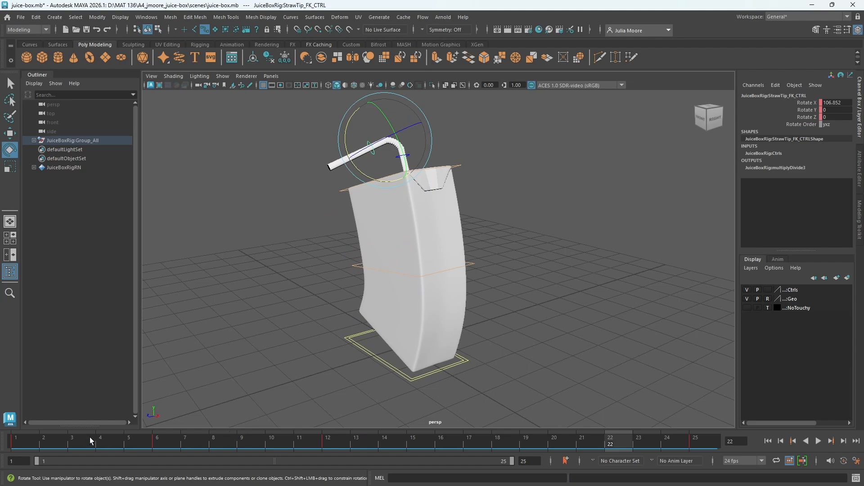
pyautogui.moveTo(90, 437); pyautogui.dragTo(304, 450)
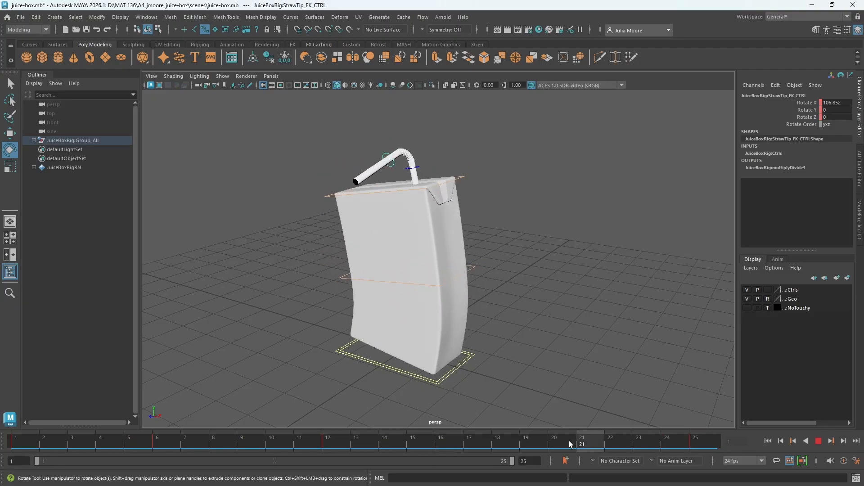
pyautogui.moveTo(272, 444); pyautogui.dragTo(188, 441)
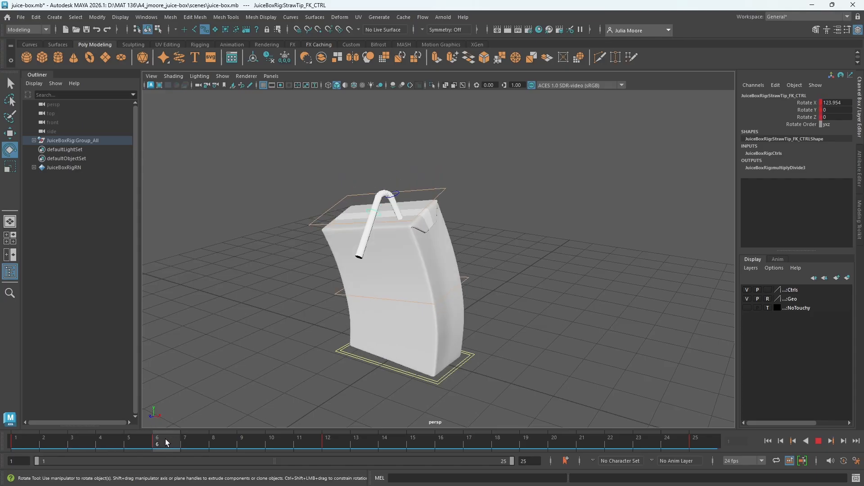
# Step: Scrub from frame 6 to frame 24, clear the selection, and play back the sway loop around frame 6
pyautogui.moveTo(169, 438); pyautogui.dragTo(678, 431)
pyautogui.click(608, 273)
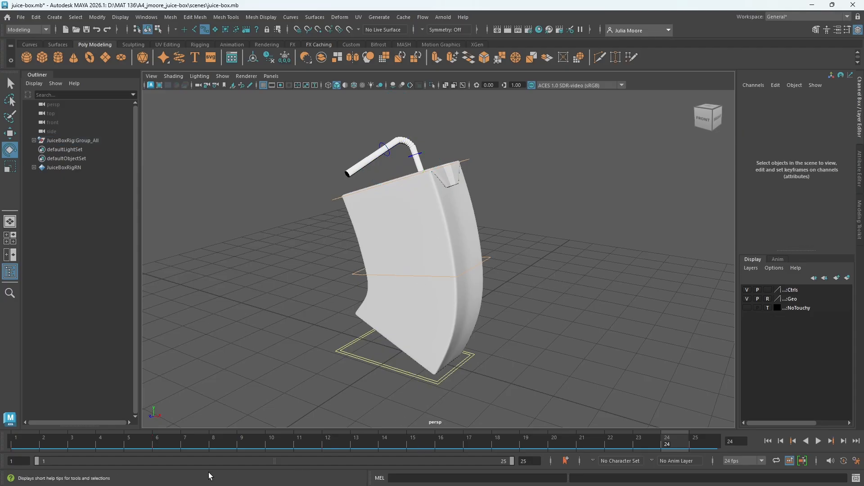
pyautogui.hotkey('alt', 'v')
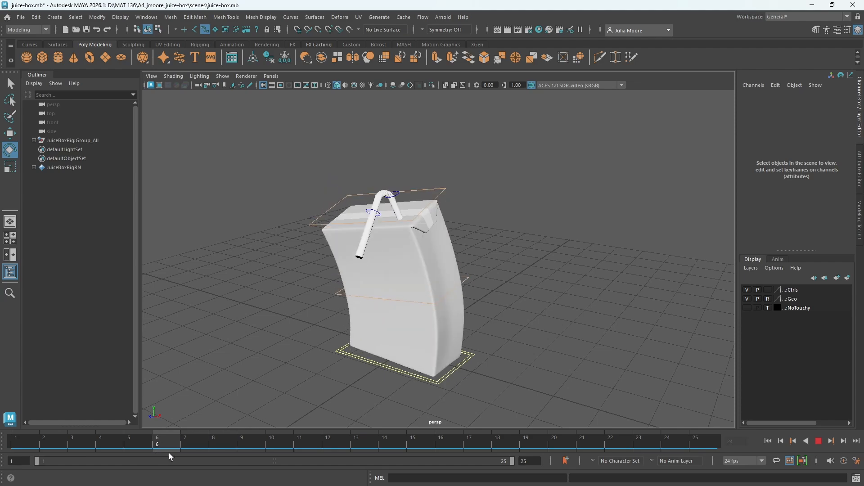
pyautogui.hotkey('alt', 'v')
# Step: Select all the juice box rig controls and key them at frame 18
pyautogui.moveTo(292, 131); pyautogui.dragTo(538, 409)
pyautogui.hotkey('alt', 'v')
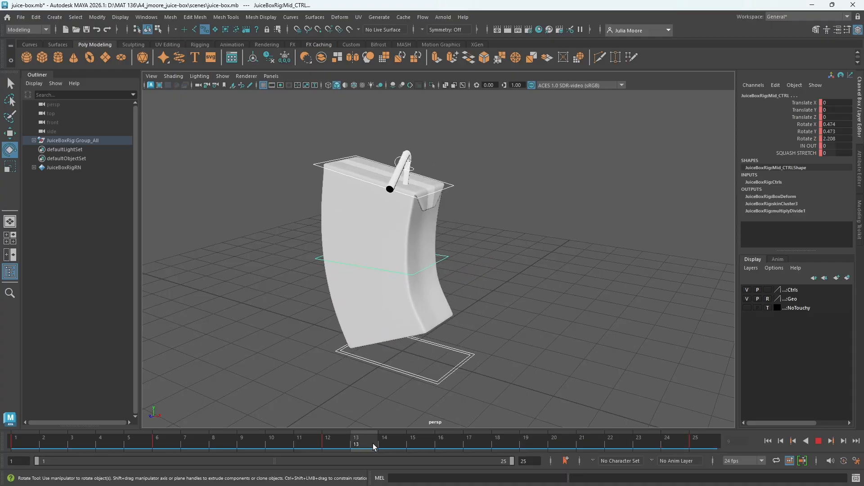
pyautogui.hotkey('alt', 'v')
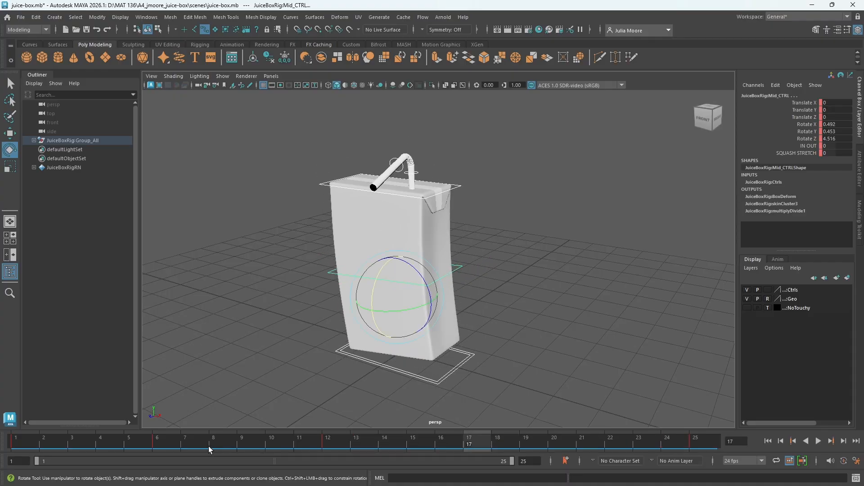
pyautogui.click(160, 439)
pyautogui.hotkey('alt', 'v')
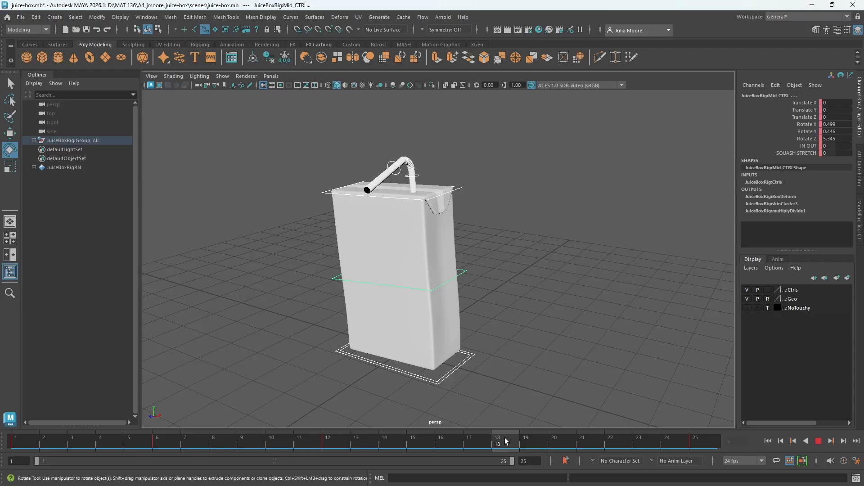
pyautogui.hotkey('alt', 'v')
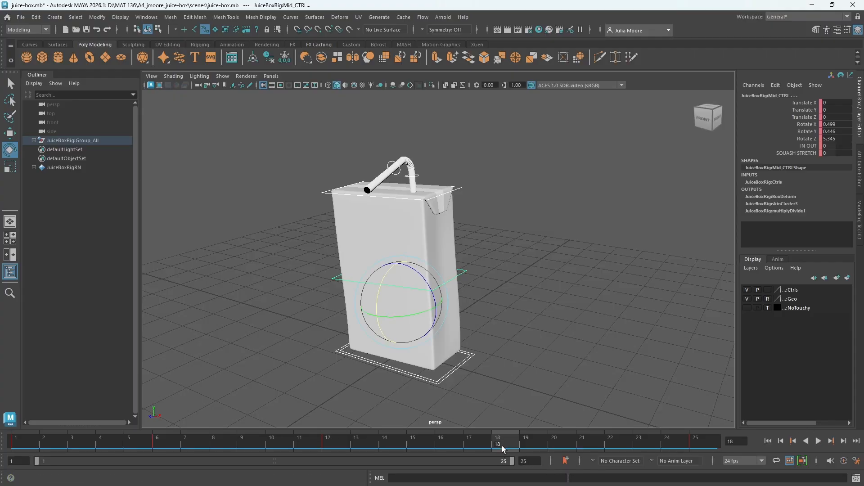
pyautogui.moveTo(518, 447)
pyautogui.mouseDown()
pyautogui.moveTo(531, 447)
pyautogui.moveTo(516, 445)
pyautogui.mouseUp()
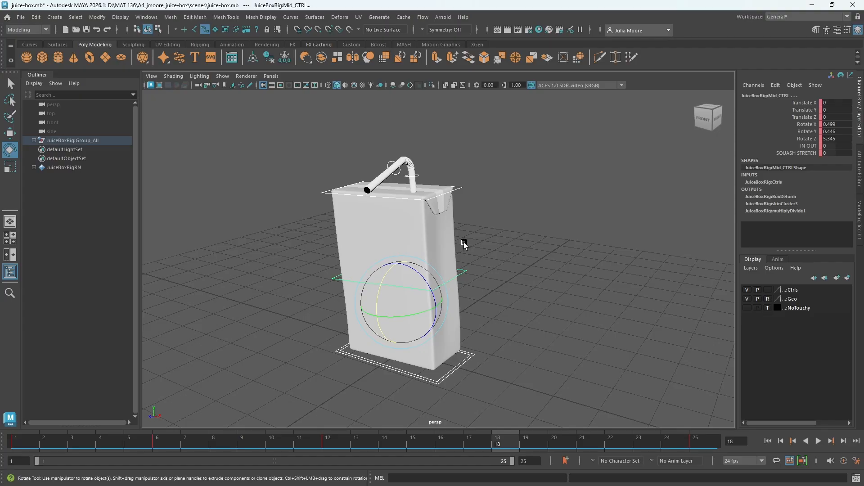
pyautogui.keyDown('alt'); pyautogui.moveTo(501, 289); pyautogui.dragTo(524, 284); pyautogui.keyUp('alt')
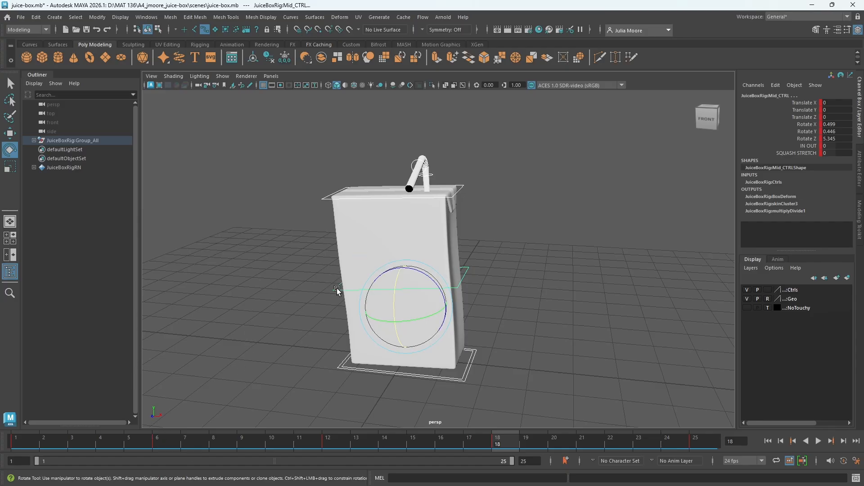
# Step: Squash the box at frame 18 by setting the middle control's Squash Stretch to 10
pyautogui.keyDown('alt'); pyautogui.moveTo(507, 272); pyautogui.dragTo(517, 274); pyautogui.keyUp('alt')
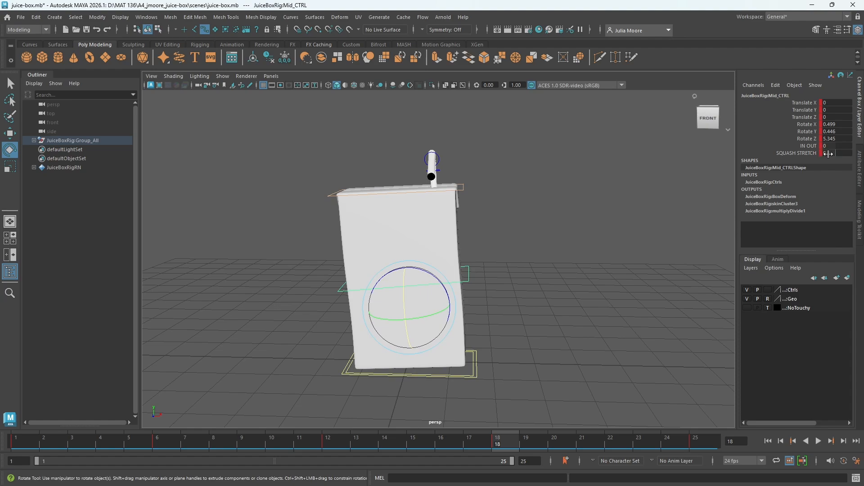
pyautogui.moveTo(835, 153); pyautogui.dragTo(851, 153)
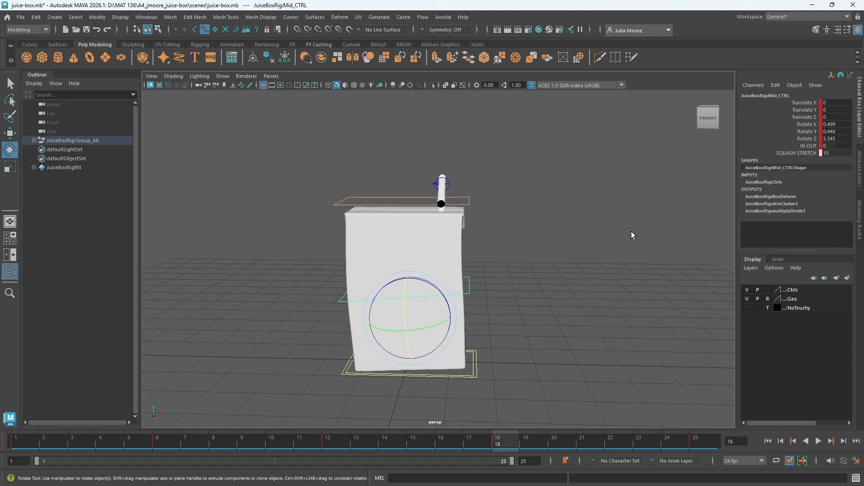
pyautogui.keyDown('alt'); pyautogui.moveTo(528, 276); pyautogui.dragTo(485, 248); pyautogui.keyUp('alt')
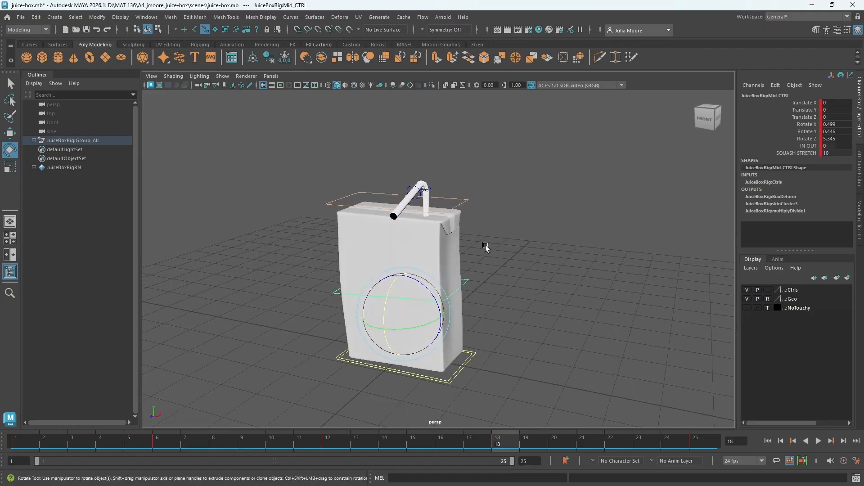
# Step: Lean the box forward at frame 18 by rotating the middle control to about 12.31 and the top control to about 16.26 in X
pyautogui.keyDown('alt'); pyautogui.moveTo(451, 212); pyautogui.dragTo(452, 270); pyautogui.keyUp('alt')
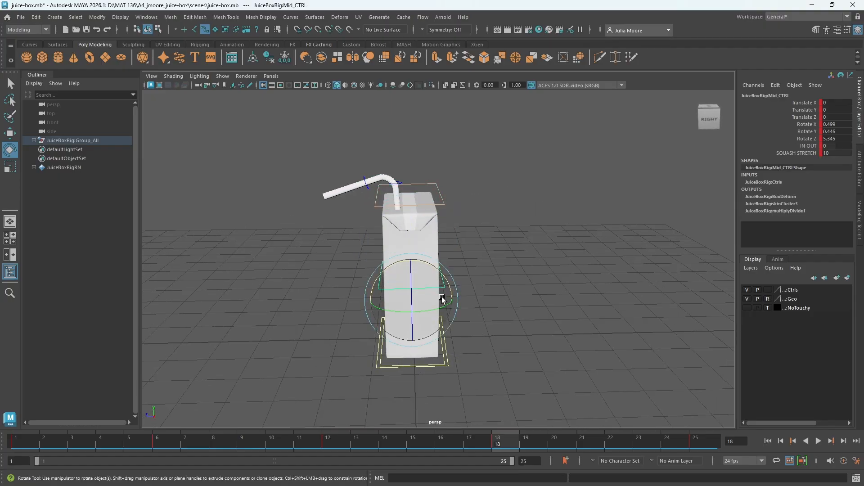
pyautogui.moveTo(447, 280); pyautogui.dragTo(442, 281)
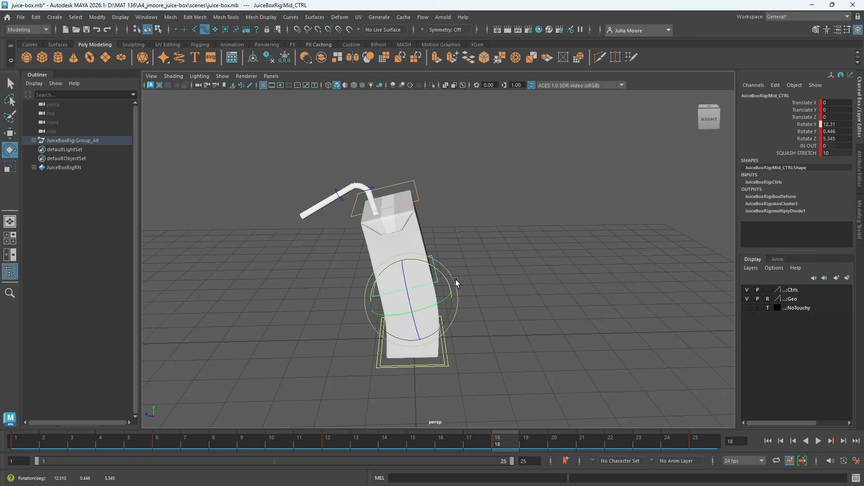
pyautogui.click(413, 194)
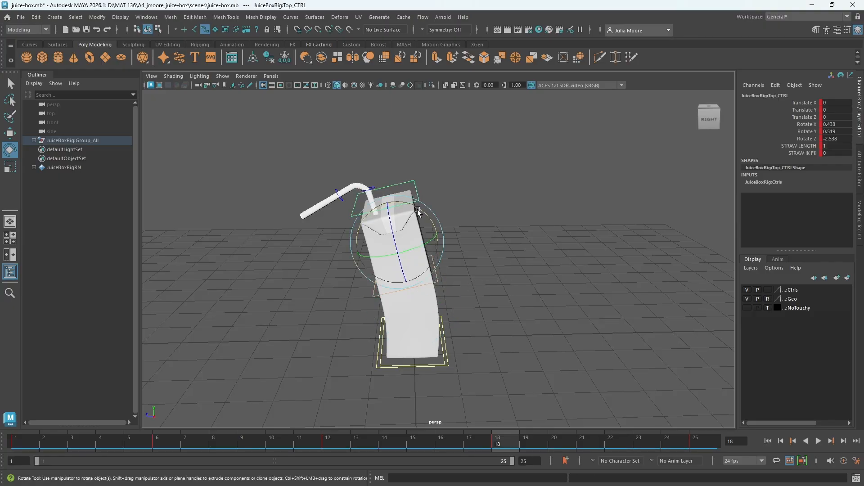
pyautogui.moveTo(412, 199); pyautogui.dragTo(409, 203)
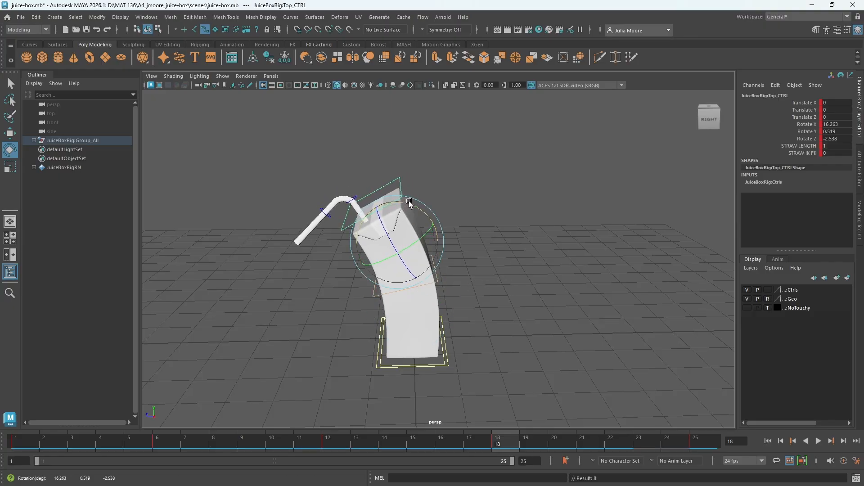
# Step: Bend the straw tip down at frame 18 by rotating its FK control to about 119 in X
pyautogui.click(322, 207)
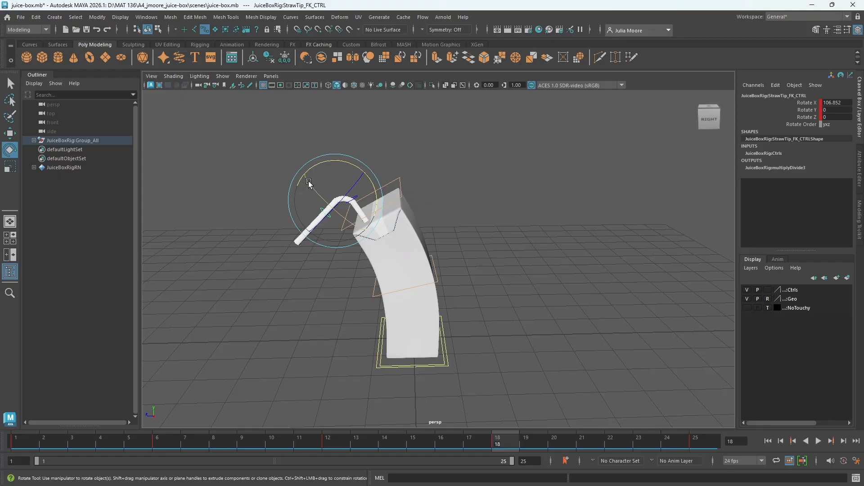
pyautogui.moveTo(305, 172); pyautogui.dragTo(303, 186)
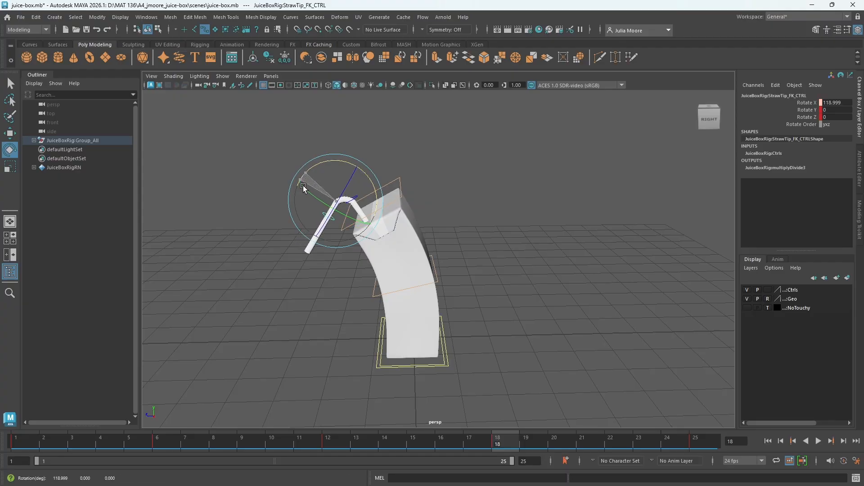
pyautogui.keyDown('alt'); pyautogui.moveTo(287, 222); pyautogui.dragTo(401, 208); pyautogui.keyUp('alt')
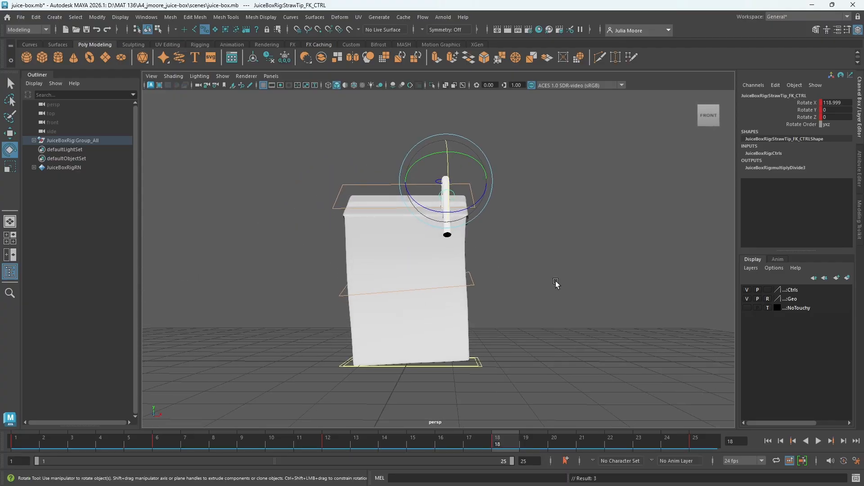
pyautogui.keyDown('alt'); pyautogui.moveTo(553, 341); pyautogui.dragTo(538, 366); pyautogui.keyUp('alt')
# Step: Play back the loop from frame 1 and scrub through it to check the squashed pose at frame 18
pyautogui.moveTo(505, 444); pyautogui.dragTo(16, 446)
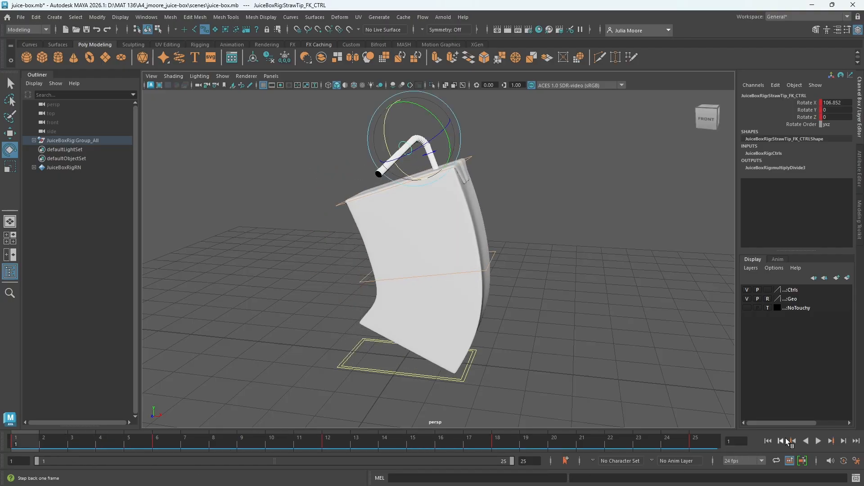
pyautogui.click(819, 441)
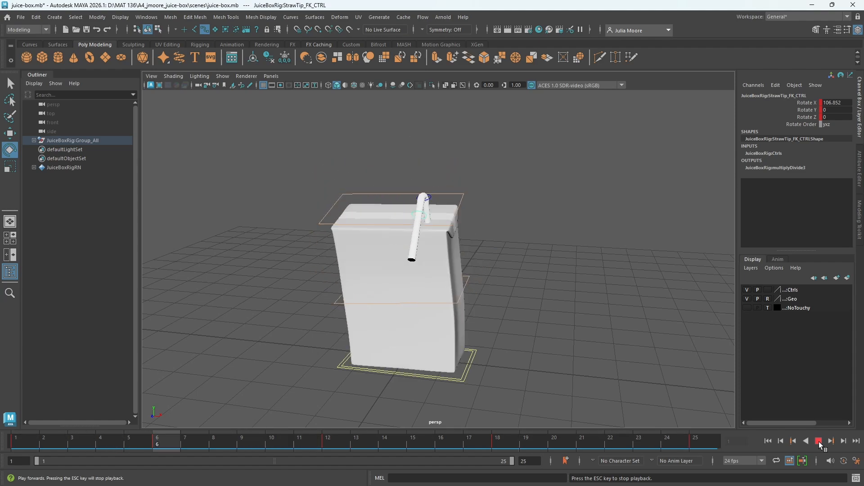
pyautogui.click(819, 441)
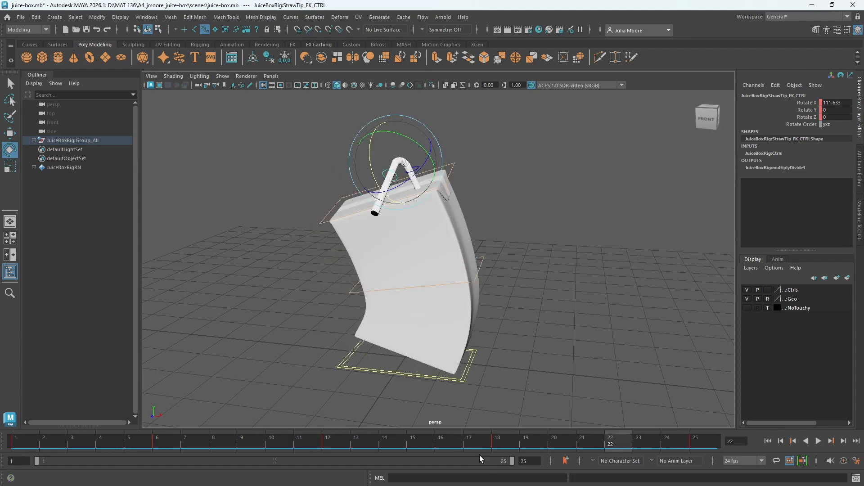
pyautogui.click(706, 443)
pyautogui.moveTo(695, 445)
pyautogui.mouseDown()
pyautogui.moveTo(50, 445)
pyautogui.moveTo(644, 444)
pyautogui.moveTo(135, 444)
pyautogui.moveTo(411, 436)
pyautogui.moveTo(1, 416)
pyautogui.moveTo(19, 416)
pyautogui.mouseUp()
pyautogui.click(582, 282)
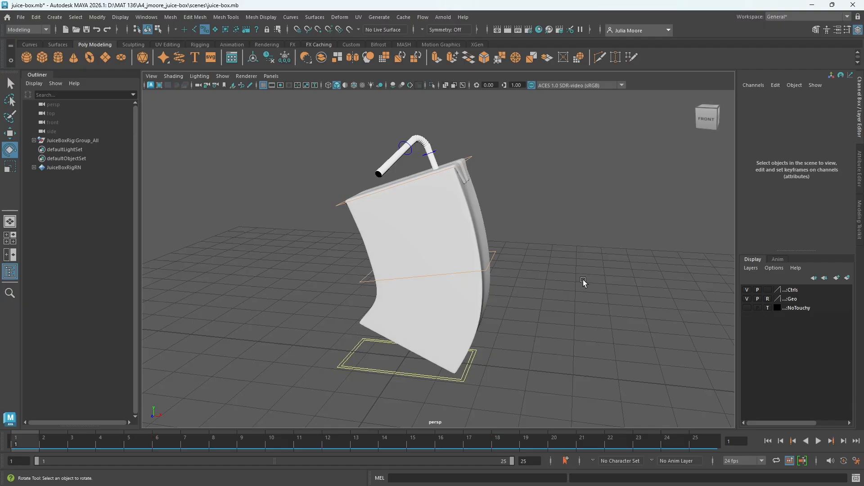
pyautogui.keyDown('alt'); pyautogui.moveTo(582, 282); pyautogui.dragTo(552, 160); pyautogui.keyUp('alt')
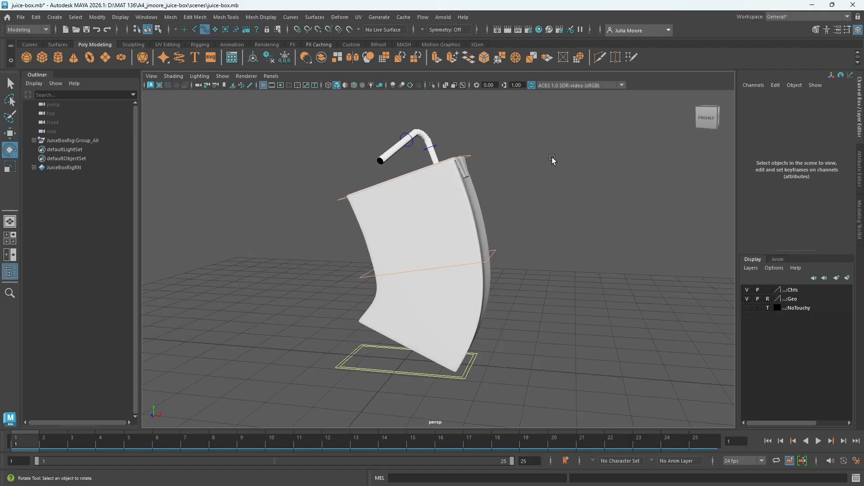
pyautogui.click(819, 442)
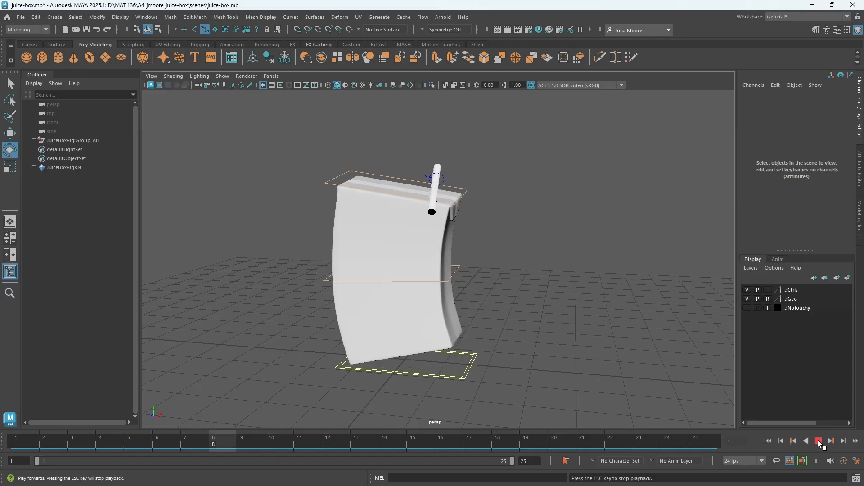
pyautogui.click(819, 441)
# Step: Select all rig controls and scrub between frames 1, 6 and 12 to compare the timing of the poses
pyautogui.moveTo(610, 436); pyautogui.dragTo(269, 437)
pyautogui.moveTo(276, 120); pyautogui.dragTo(405, 420)
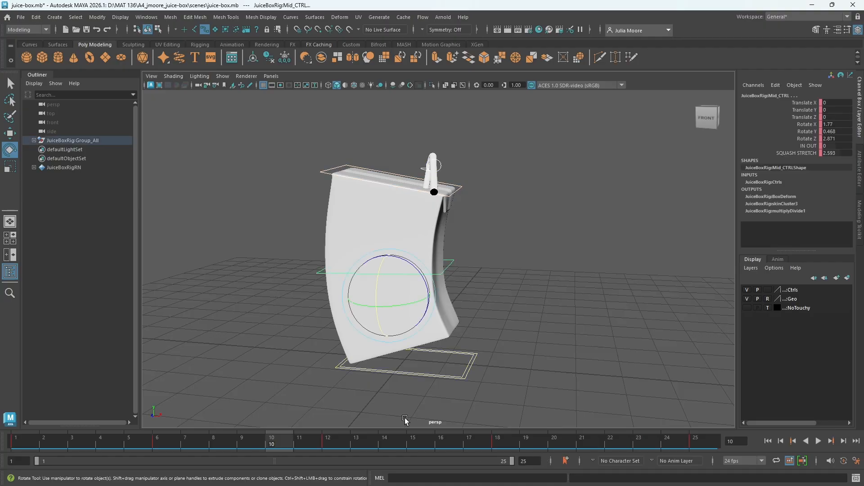
pyautogui.hotkey('alt', 'v')
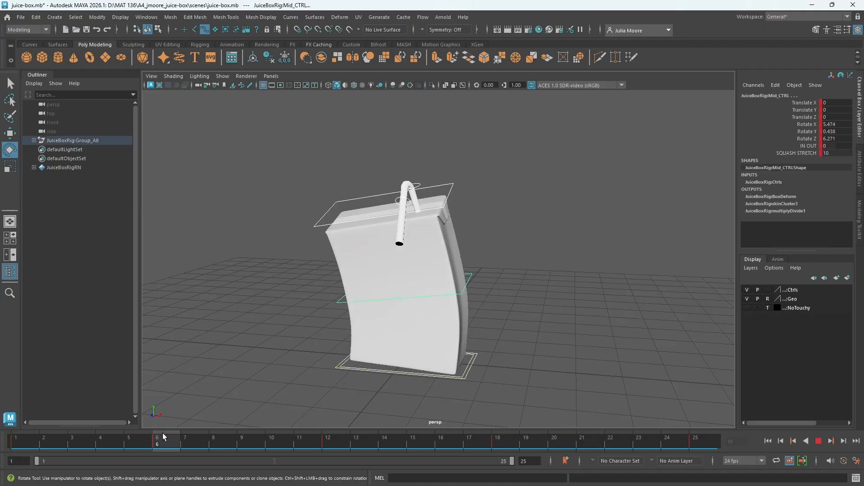
pyautogui.hotkey('alt', 'v')
pyautogui.click(16, 441)
pyautogui.click(327, 444)
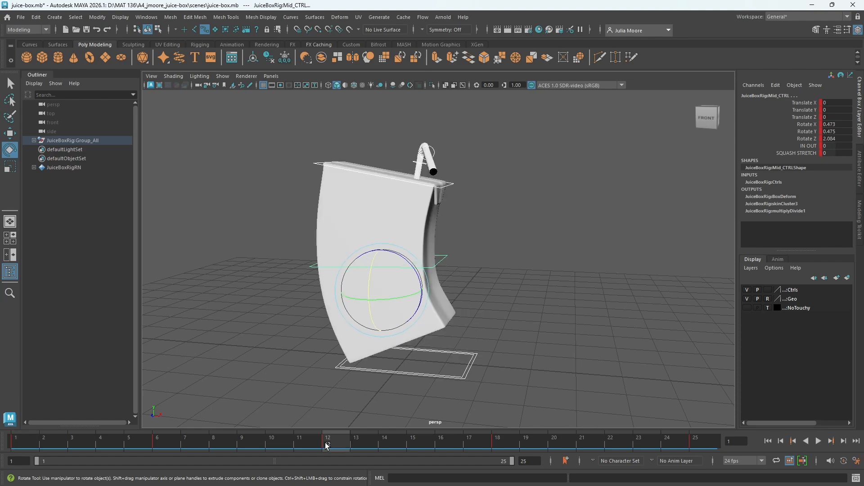
pyautogui.click(155, 441)
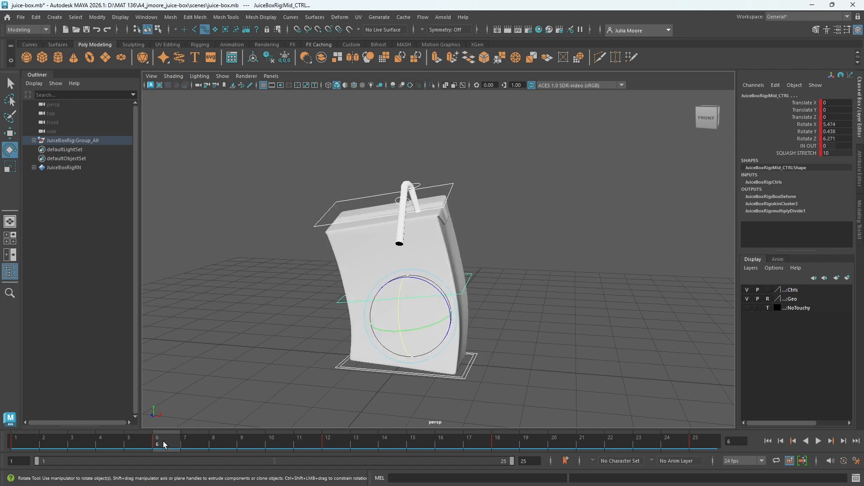
pyautogui.hotkey('alt', 'v')
pyautogui.moveTo(33, 439); pyautogui.dragTo(167, 441)
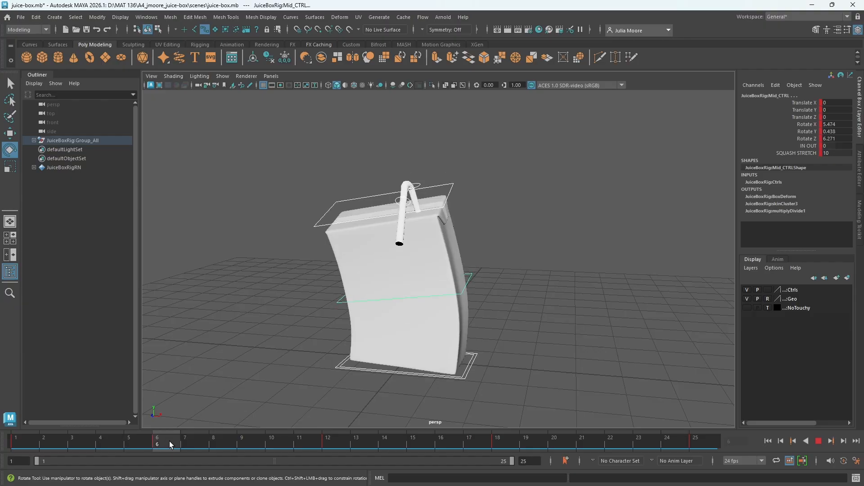
# Step: Key all the rig controls at frame 4 and set the middle control's Squash Stretch to 0 there
pyautogui.moveTo(169, 441); pyautogui.dragTo(114, 448)
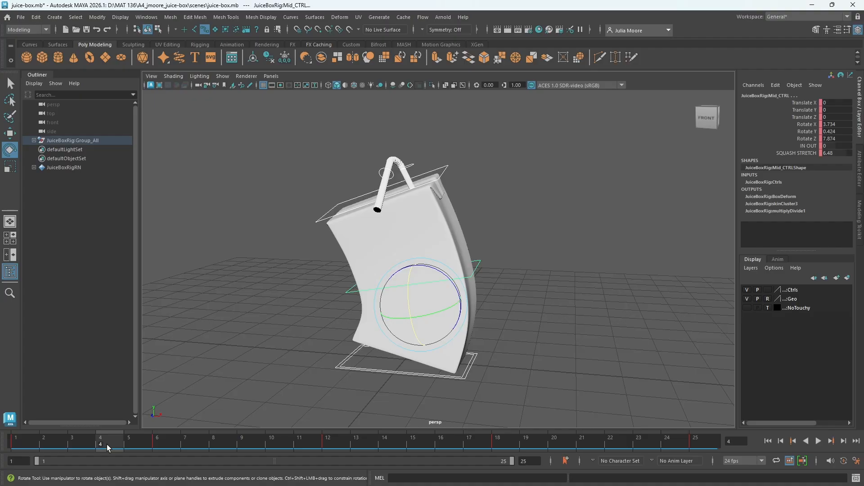
pyautogui.press('s')
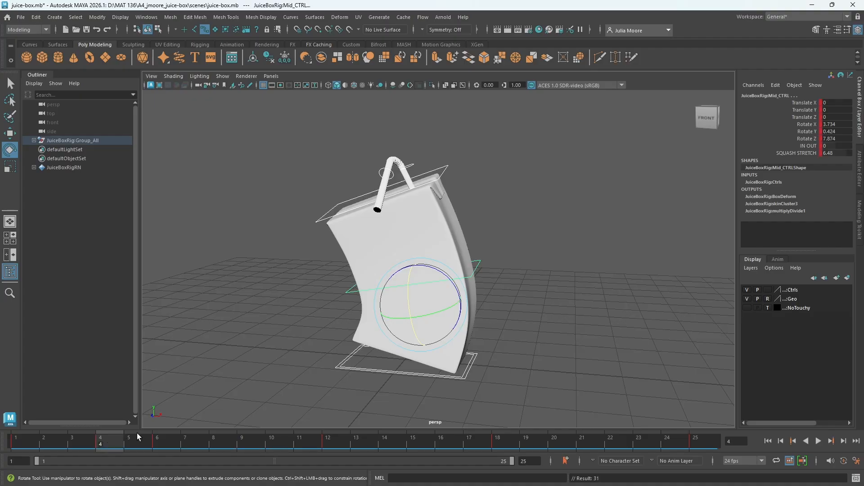
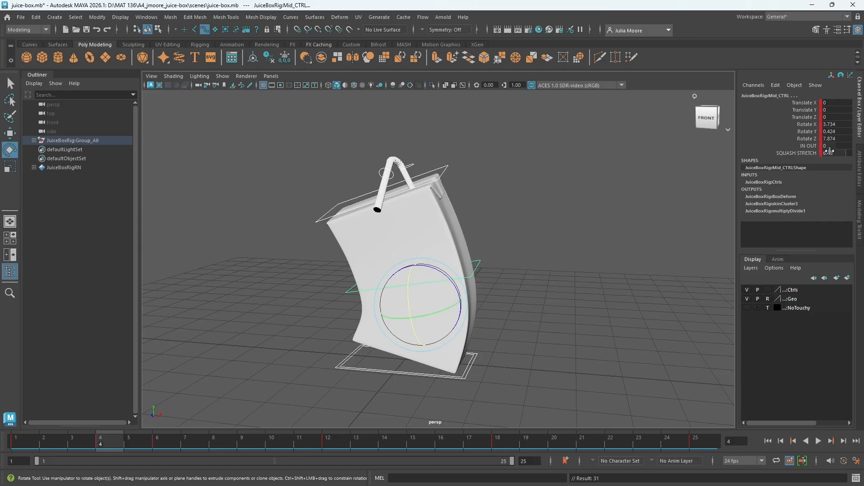
pyautogui.doubleClick(840, 154)
pyautogui.write('0')
pyautogui.press('Return')
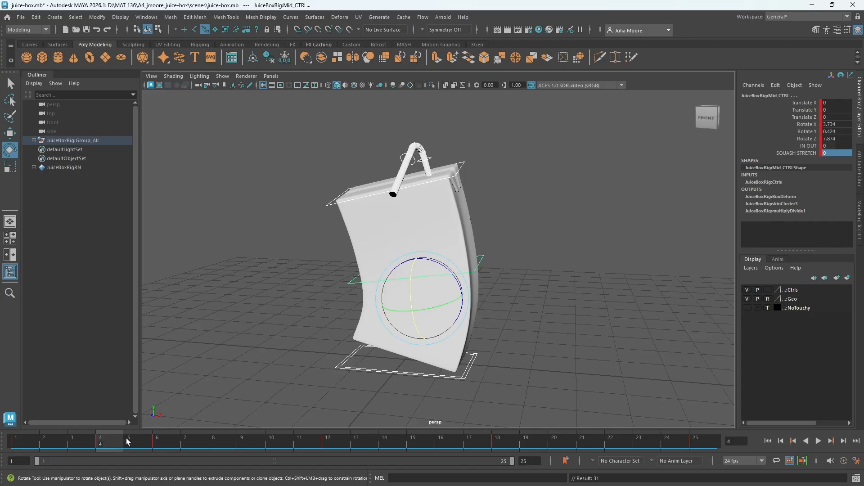
# Step: Play back the loop from frame 1 to check the timing of the unsquashed pose at frame 4
pyautogui.hotkey('alt', 'v')
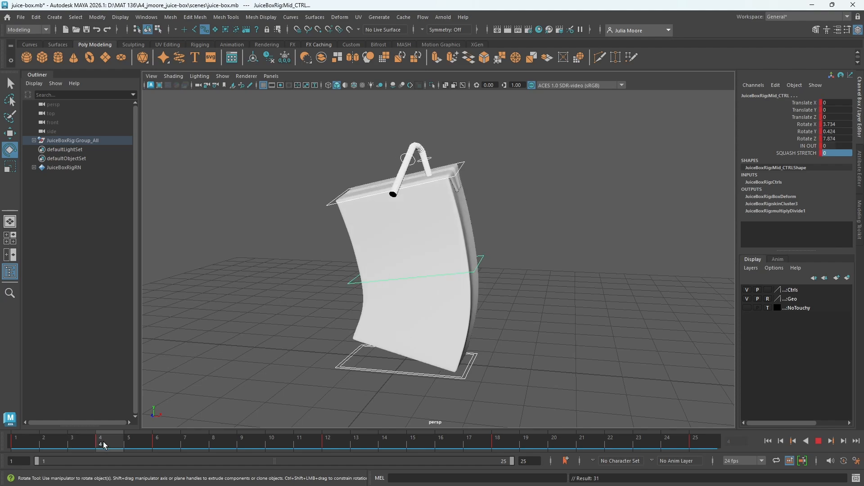
pyautogui.moveTo(104, 441); pyautogui.dragTo(16, 445)
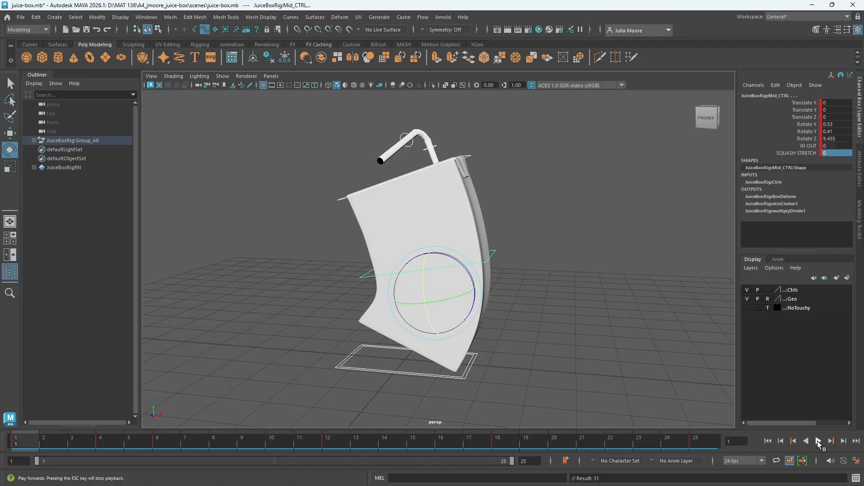
pyautogui.click(817, 441)
pyautogui.click(817, 441)
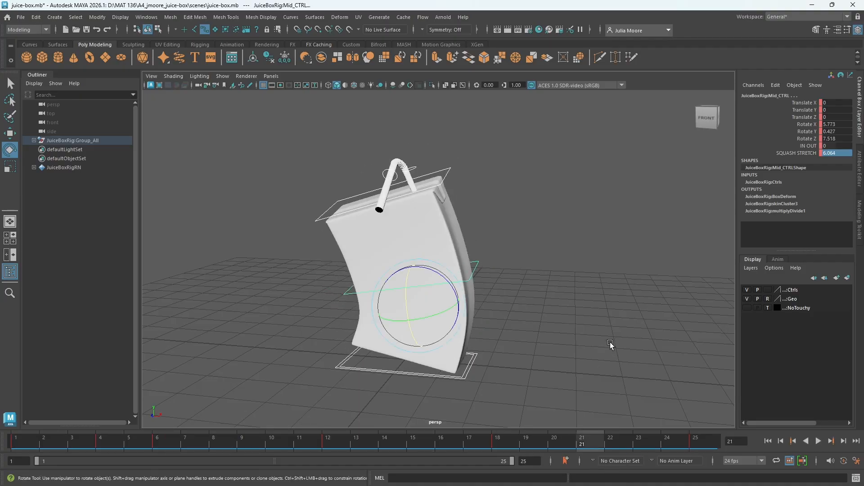
# Step: Select all rig controls, reduce the forward lean at frame 4 by rotating the middle control to about 1.6 in X, and key the pose
pyautogui.click(610, 310)
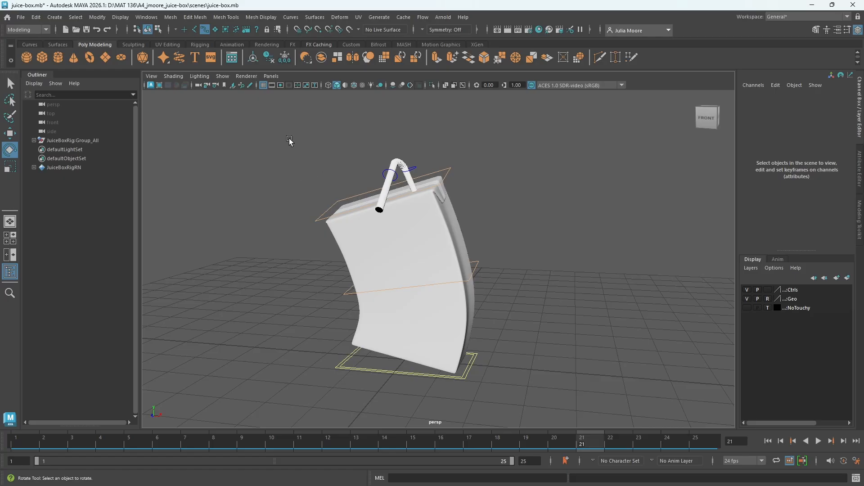
pyautogui.moveTo(289, 141); pyautogui.dragTo(543, 411)
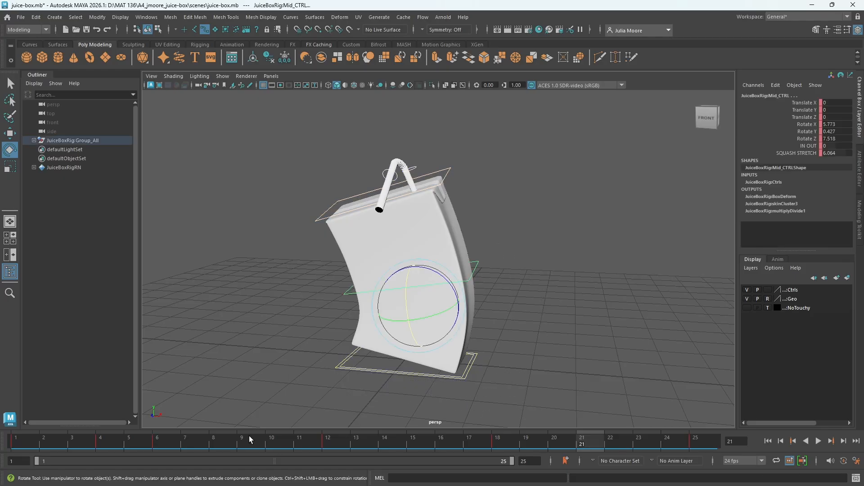
pyautogui.hotkey('alt', 'v')
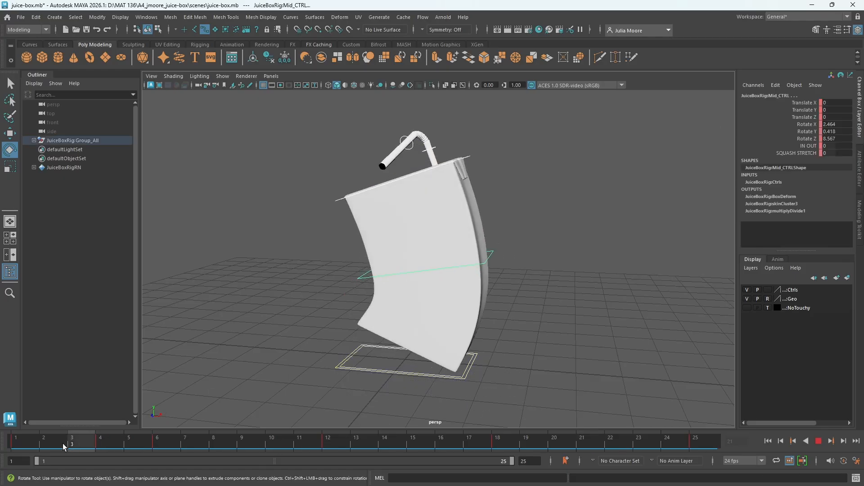
pyautogui.click(111, 444)
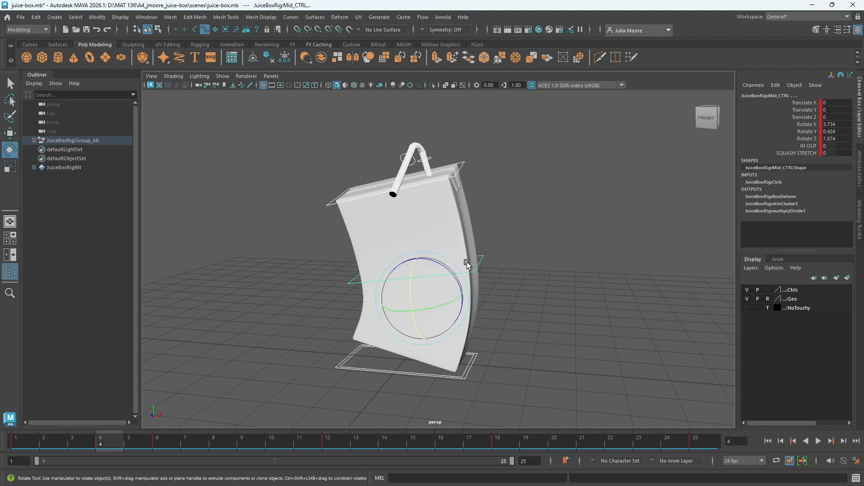
pyautogui.keyDown('alt'); pyautogui.moveTo(564, 273); pyautogui.dragTo(511, 266); pyautogui.keyUp('alt')
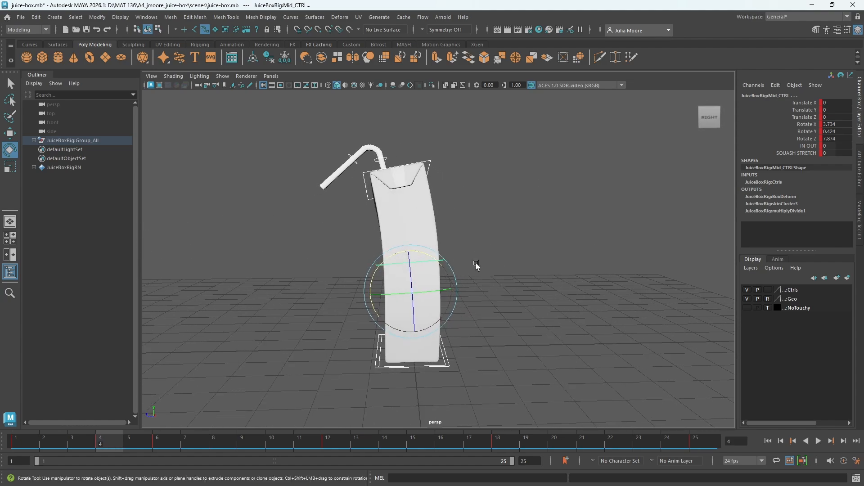
pyautogui.moveTo(427, 257); pyautogui.dragTo(429, 259)
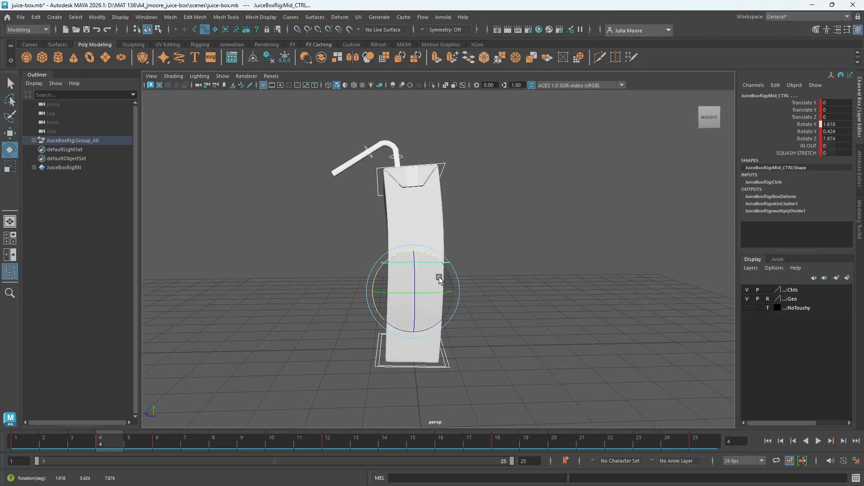
pyautogui.press('s')
pyautogui.hotkey('alt', 'v')
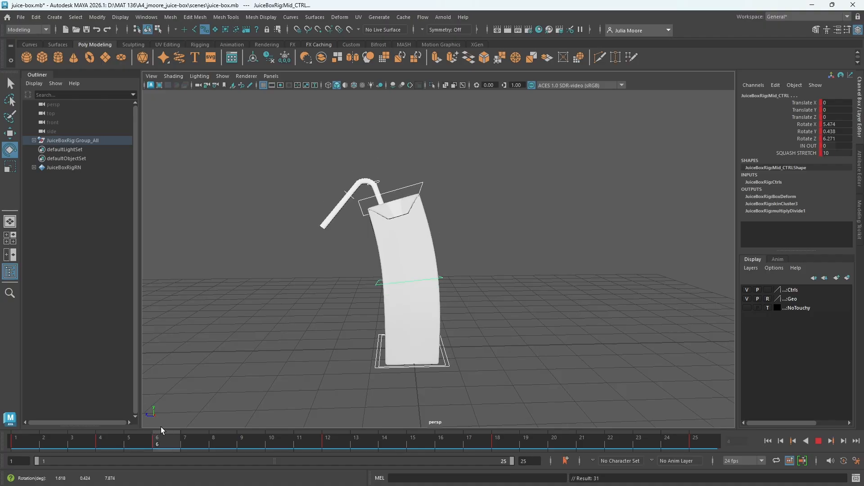
pyautogui.moveTo(161, 427); pyautogui.dragTo(103, 430)
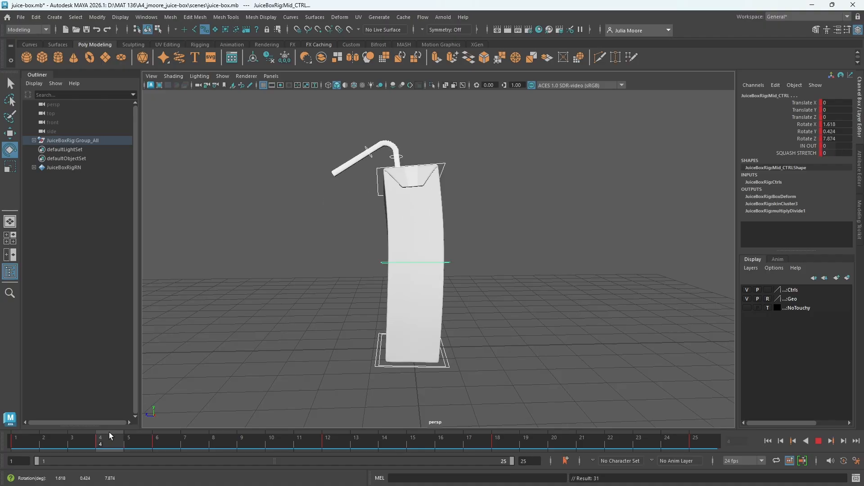
# Step: Raise the straw tip at frame 4 by rotating its FK control to about 110 in X and key it
pyautogui.keyDown('alt'); pyautogui.moveTo(285, 253); pyautogui.dragTo(315, 234); pyautogui.keyUp('alt')
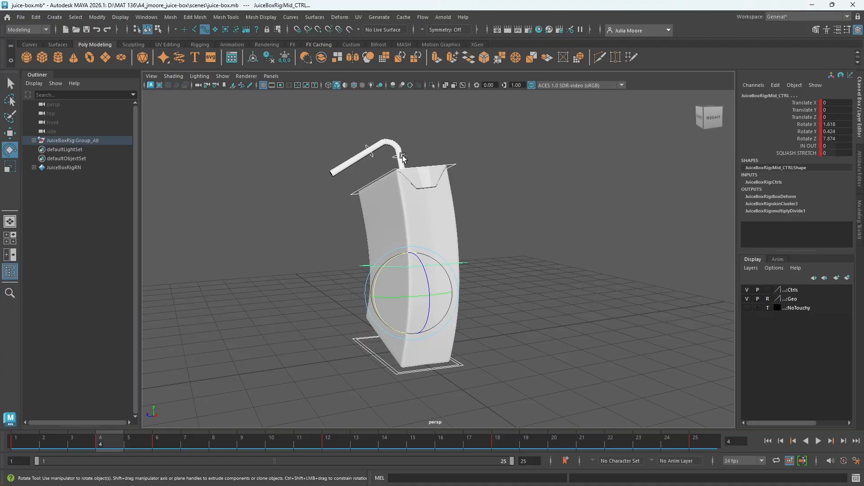
pyautogui.click(370, 149)
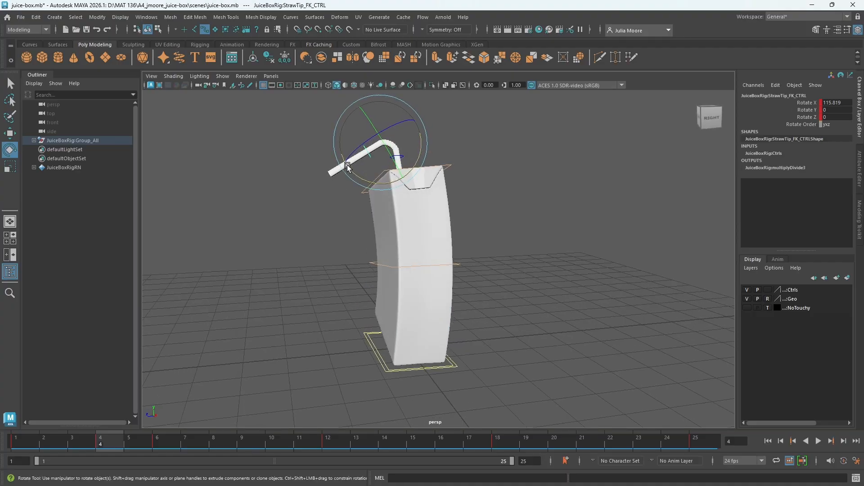
pyautogui.moveTo(347, 167); pyautogui.dragTo(345, 171)
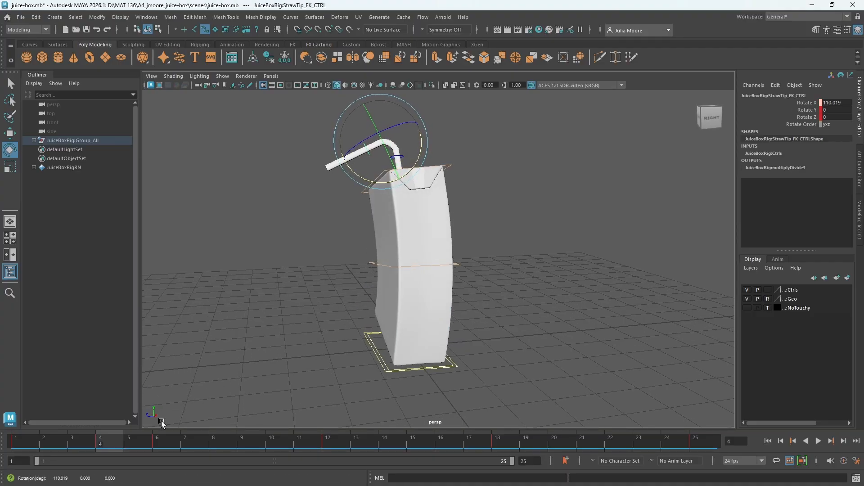
pyautogui.press('s')
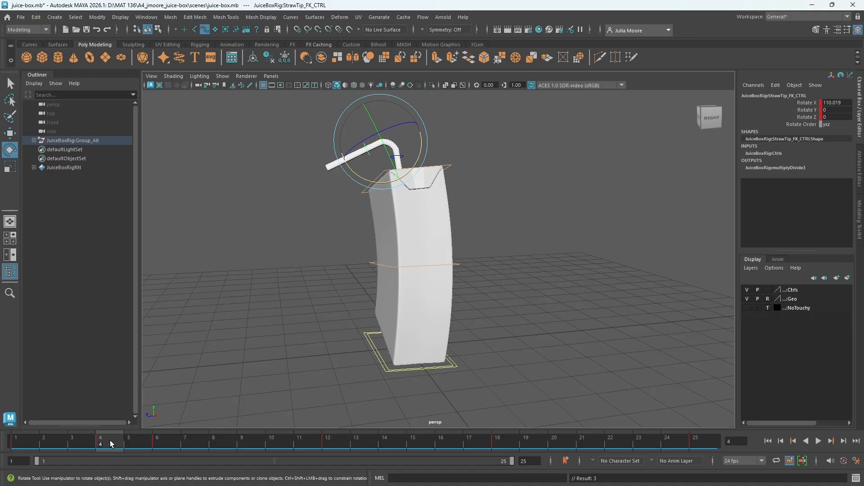
pyautogui.hotkey('alt', 'v')
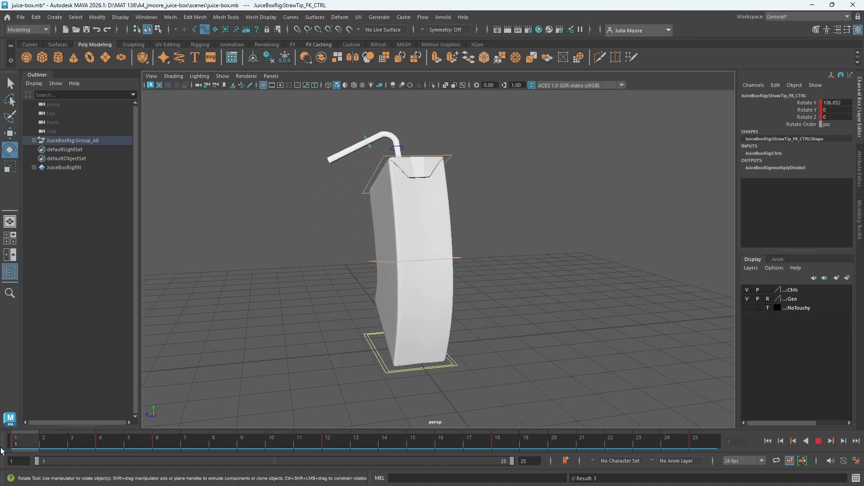
# Step: Try to swing the straw tip sideways at frame 1, and undo it together with the straw tip's key at frame 4
pyautogui.moveTo(1, 447); pyautogui.dragTo(8, 442)
pyautogui.keyDown('alt'); pyautogui.moveTo(293, 231); pyautogui.dragTo(375, 234); pyautogui.keyUp('alt')
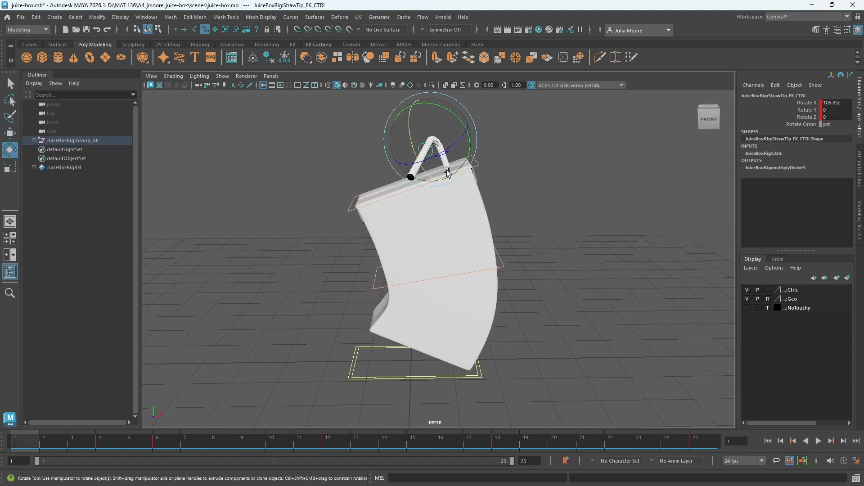
pyautogui.moveTo(435, 160); pyautogui.dragTo(448, 160)
pyautogui.hotkey('ctrl', 'z')
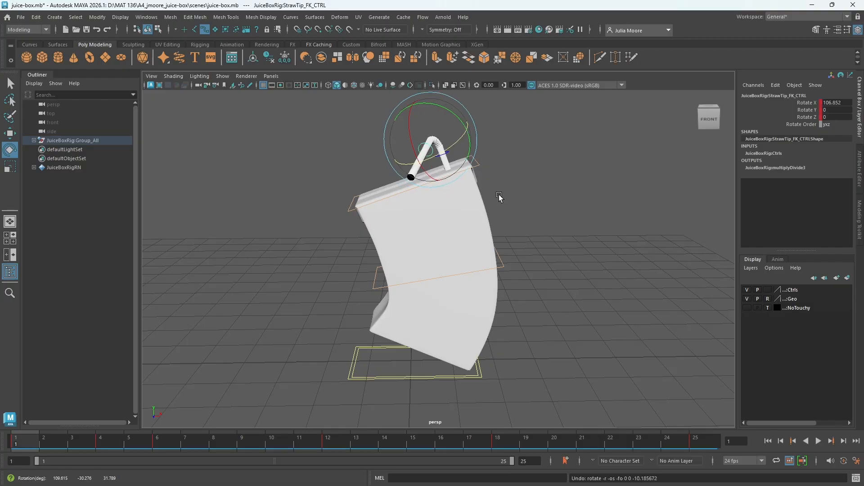
pyautogui.keyDown('alt'); pyautogui.moveTo(562, 173); pyautogui.dragTo(533, 179); pyautogui.keyUp('alt')
pyautogui.click(533, 179)
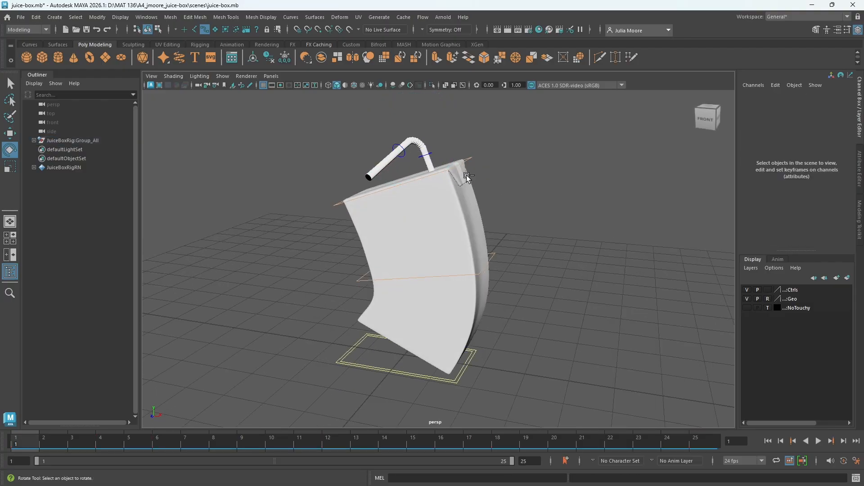
pyautogui.hotkey('ctrl', 'z')
pyautogui.hotkey('ctrl', 'z')
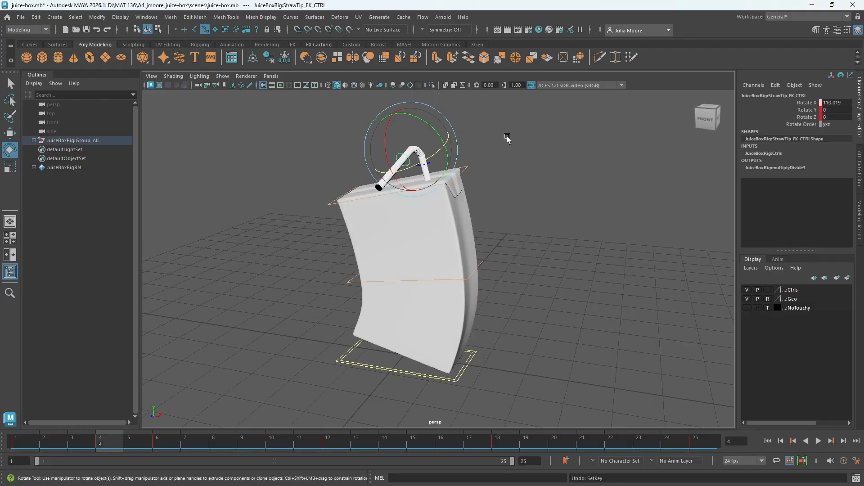
# Step: Try turning the straw base FK control at frame 4 to about -31.5 in Y
pyautogui.click(507, 140)
pyautogui.click(429, 162)
pyautogui.moveTo(438, 185); pyautogui.dragTo(423, 188)
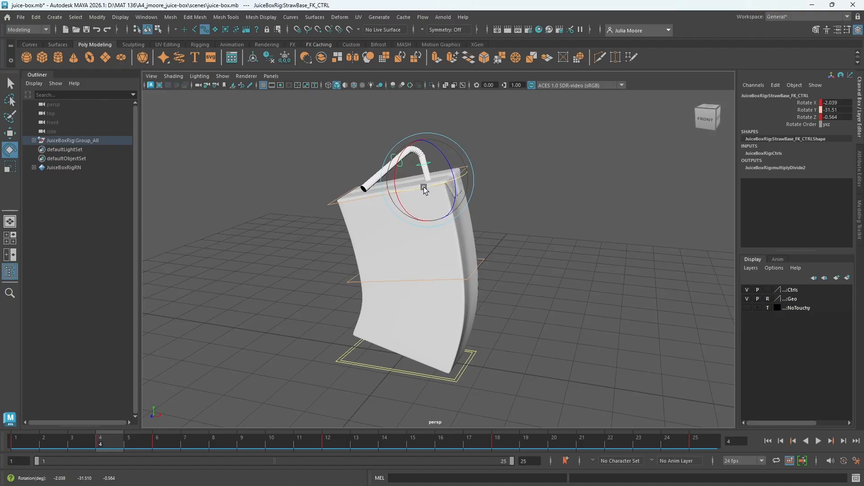
pyautogui.keyDown('alt'); pyautogui.moveTo(252, 288); pyautogui.dragTo(280, 278); pyautogui.keyUp('alt')
# Step: Turn the straw base FK control at frame 1 to about -36.8 in Y and key it
pyautogui.moveTo(108, 443); pyautogui.dragTo(16, 442)
pyautogui.moveTo(469, 165); pyautogui.dragTo(463, 167)
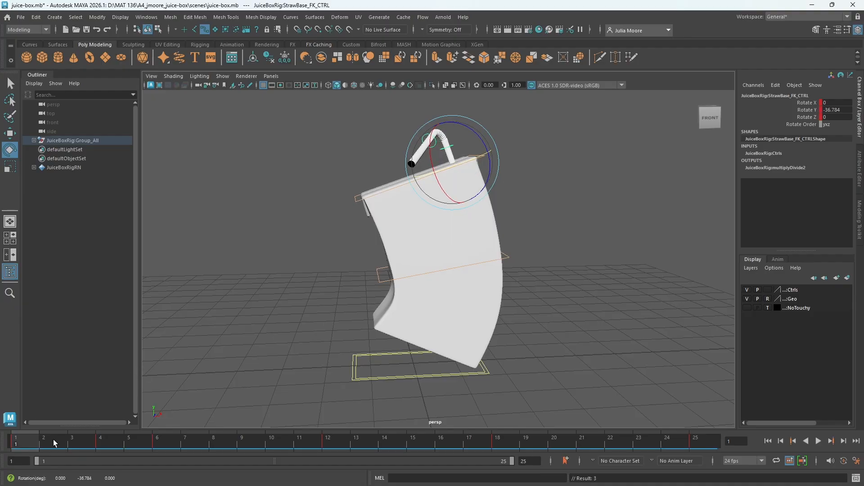
pyautogui.hotkey('alt', 'v')
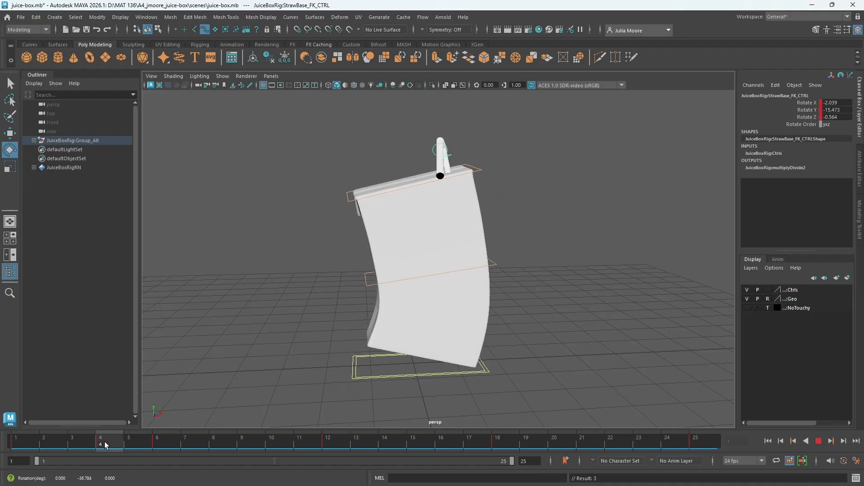
# Step: Turn the straw base FK control at frame 12 to about 38.3 in Y, key it and play back the loop
pyautogui.moveTo(107, 442); pyautogui.dragTo(327, 446)
pyautogui.keyDown('alt'); pyautogui.moveTo(603, 315); pyautogui.dragTo(566, 313); pyautogui.keyUp('alt')
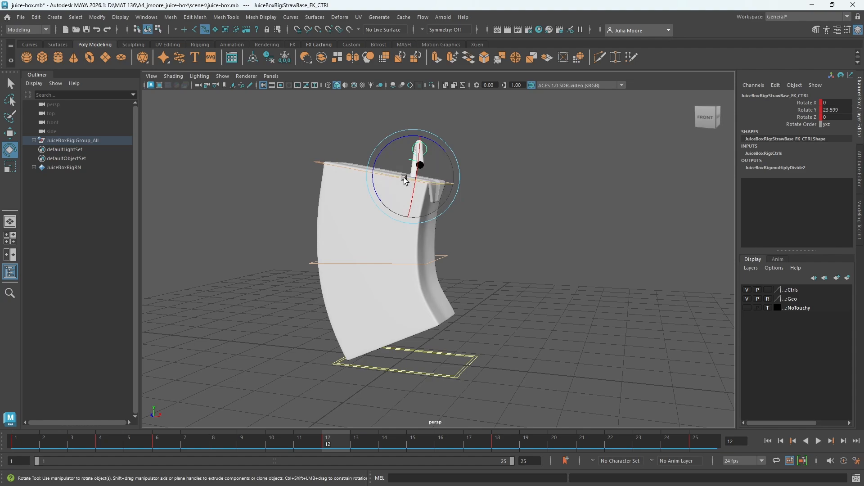
pyautogui.moveTo(409, 183); pyautogui.dragTo(415, 183)
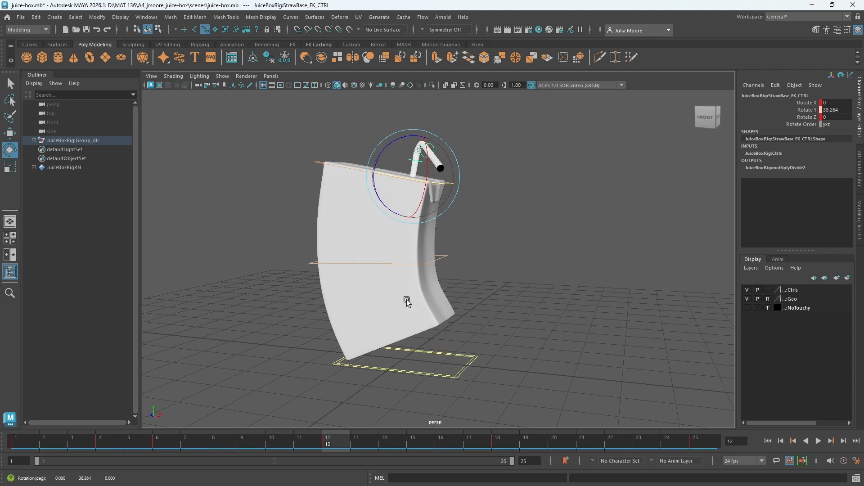
pyautogui.press('s')
pyautogui.hotkey('alt', 'v')
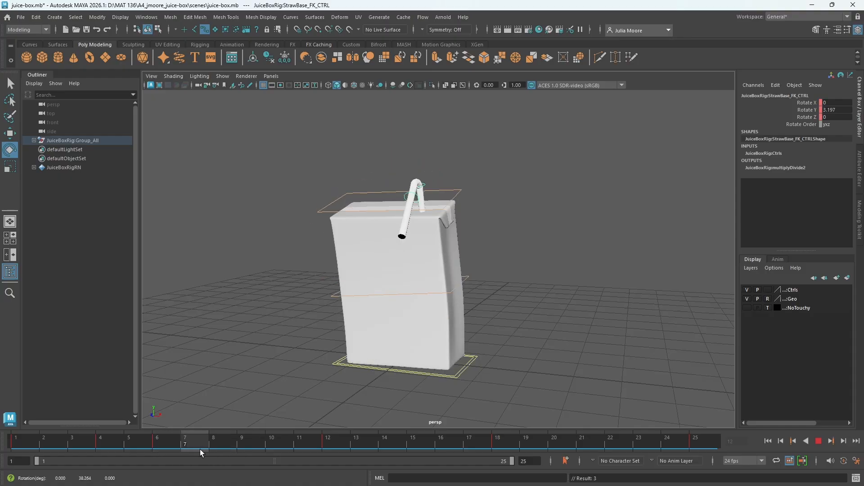
# Step: Select all the rig controls and key them at frame 8
pyautogui.moveTo(329, 449); pyautogui.dragTo(213, 442)
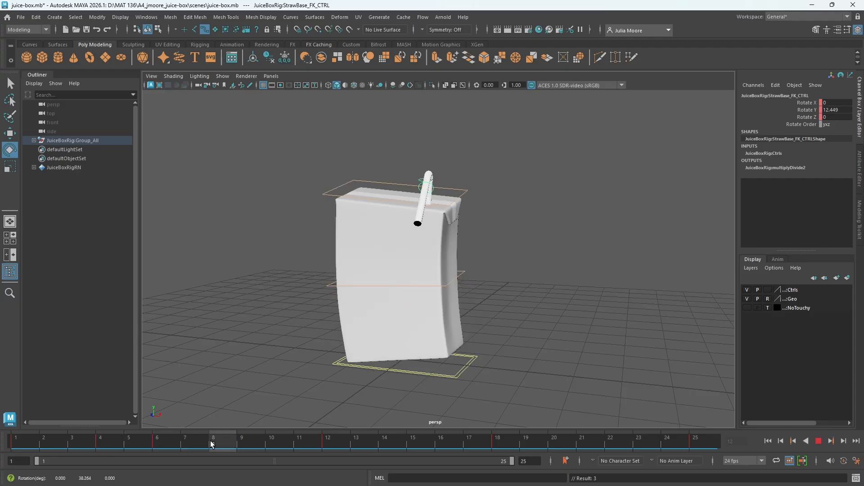
pyautogui.keyDown('alt'); pyautogui.moveTo(387, 334); pyautogui.dragTo(562, 262); pyautogui.keyUp('alt')
pyautogui.click(445, 275)
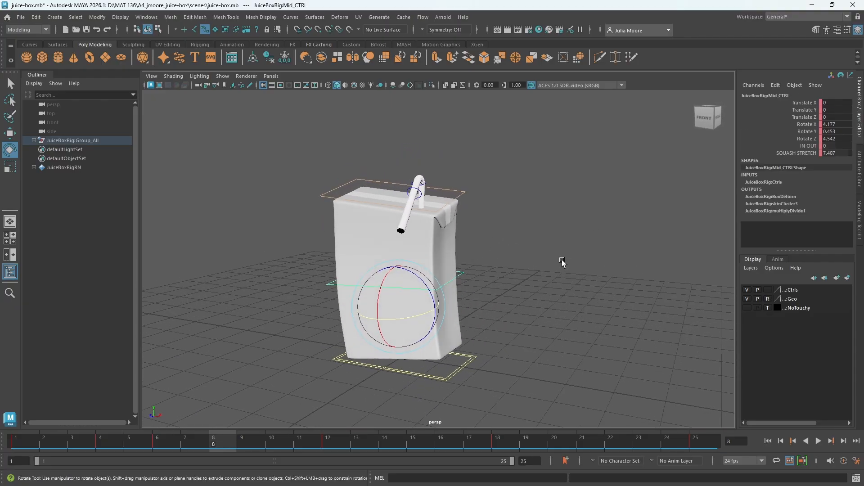
pyautogui.moveTo(237, 97); pyautogui.dragTo(555, 410)
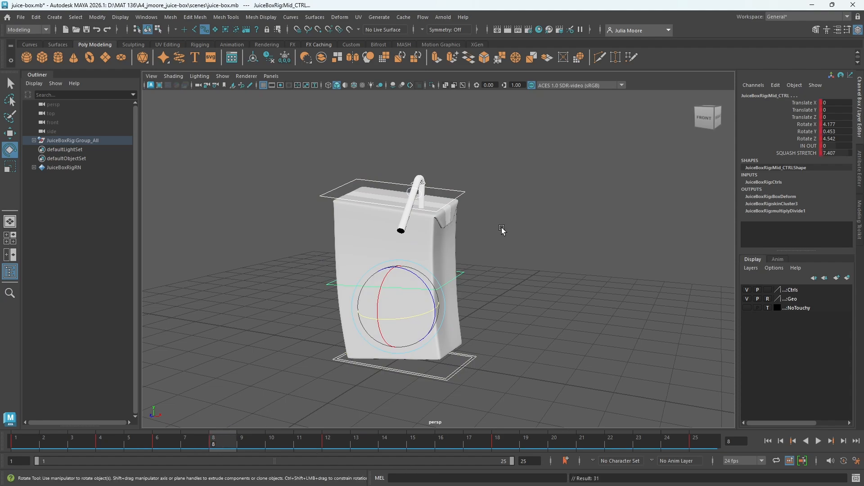
pyautogui.keyDown('alt'); pyautogui.moveTo(538, 273); pyautogui.dragTo(507, 277); pyautogui.keyUp('alt')
# Step: Set the middle control's Squash Stretch to 0 at frame 8
pyautogui.click(506, 278)
pyautogui.click(441, 282)
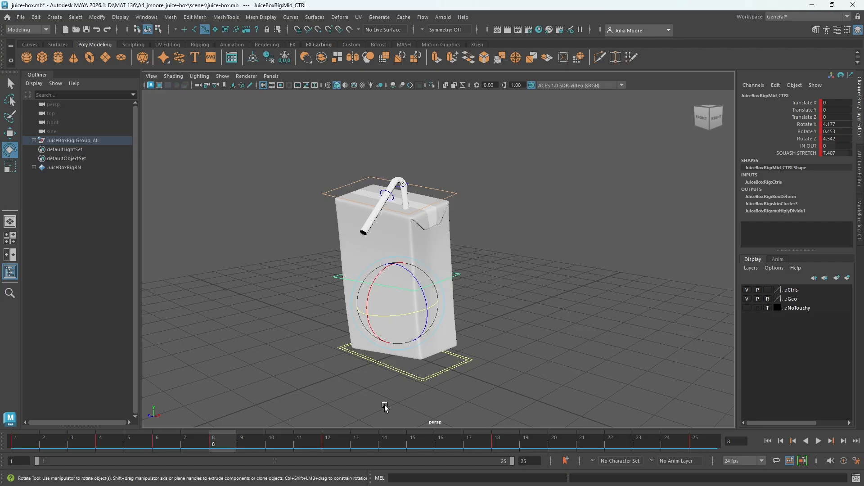
pyautogui.doubleClick(836, 154)
pyautogui.write('0')
pyautogui.press('Return')
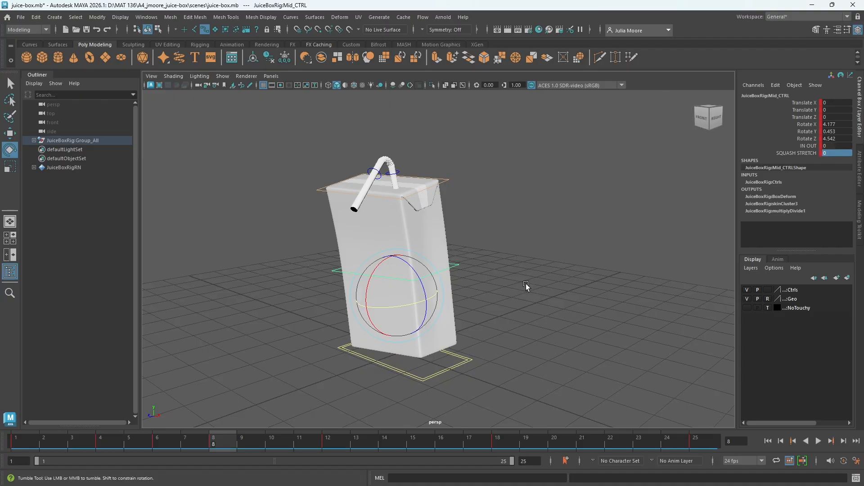
# Step: Lean the box further forward at frame 8 by rotating the middle control to about 10.5 in X, and adjust the top control's rotation
pyautogui.keyDown('alt'); pyautogui.moveTo(527, 287); pyautogui.dragTo(477, 285); pyautogui.keyUp('alt')
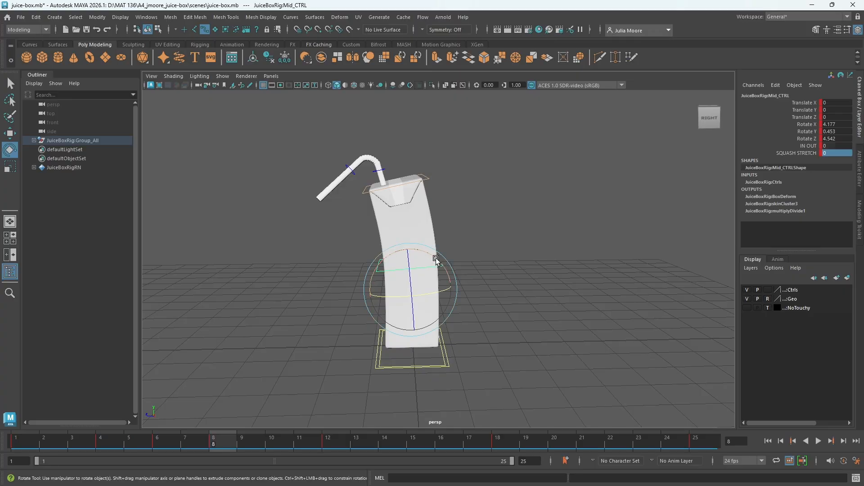
pyautogui.moveTo(223, 441)
pyautogui.mouseDown()
pyautogui.moveTo(103, 450)
pyautogui.moveTo(142, 439)
pyautogui.moveTo(326, 447)
pyautogui.moveTo(225, 447)
pyautogui.mouseUp()
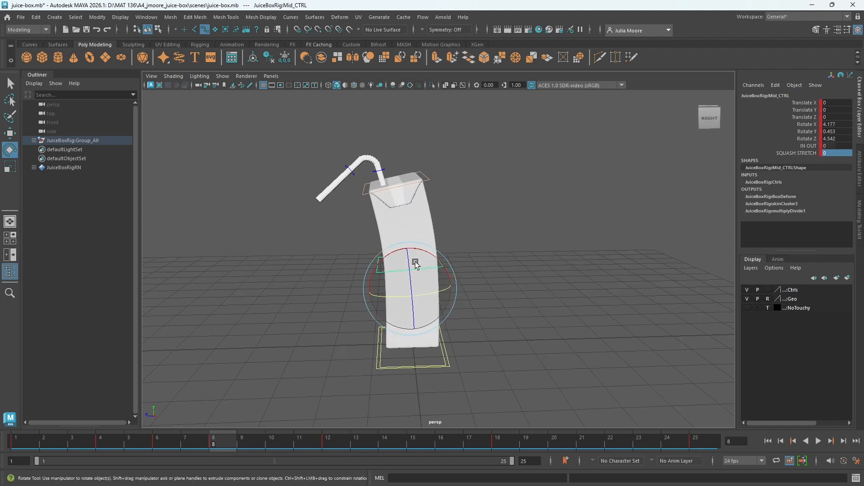
pyautogui.moveTo(424, 255); pyautogui.dragTo(421, 253)
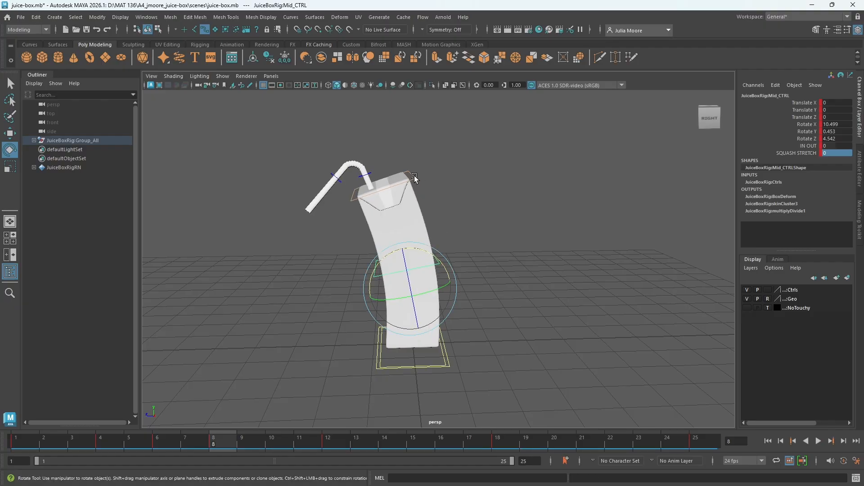
pyautogui.click(410, 187)
pyautogui.moveTo(407, 193); pyautogui.dragTo(380, 299)
# Step: Bend the straw tip down at frame 8 by rotating its FK control to about 122 in X and key it
pyautogui.click(330, 183)
pyautogui.moveTo(370, 175); pyautogui.dragTo(371, 178)
pyautogui.press('s')
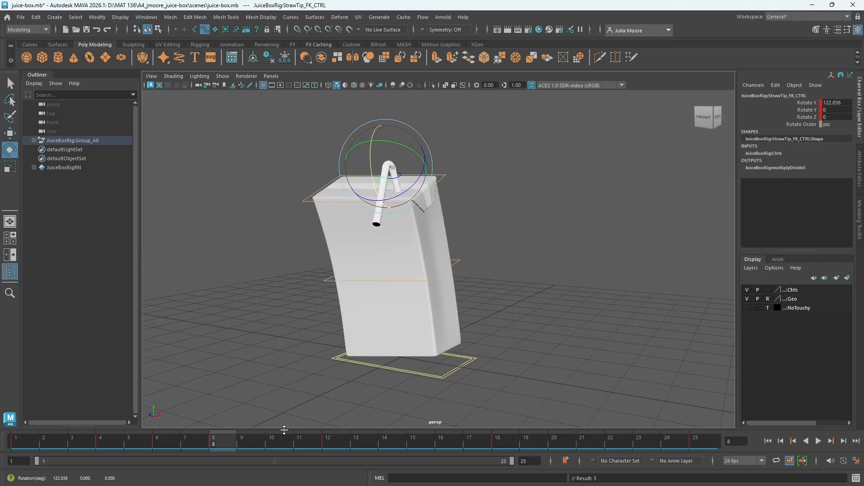
# Step: Scrub and play back the sway loop to review the new frame 8 pose
pyautogui.moveTo(213, 443); pyautogui.dragTo(77, 445)
pyautogui.moveTo(48, 449); pyautogui.dragTo(375, 438)
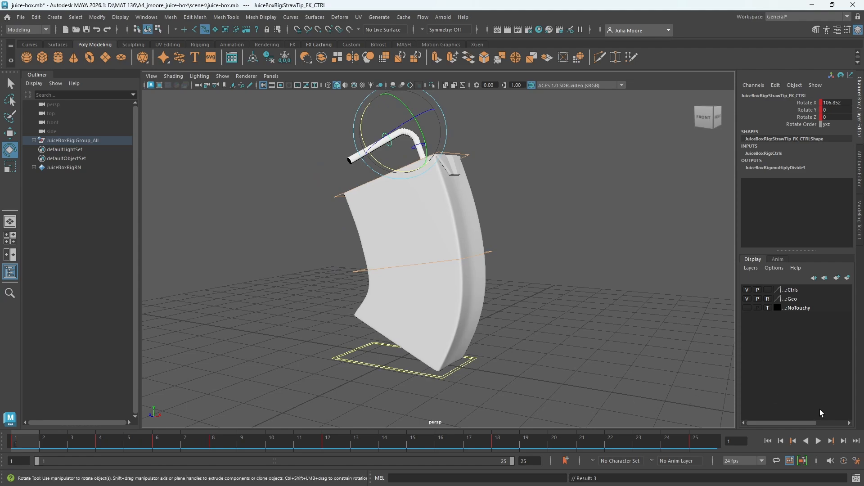
pyautogui.click(818, 440)
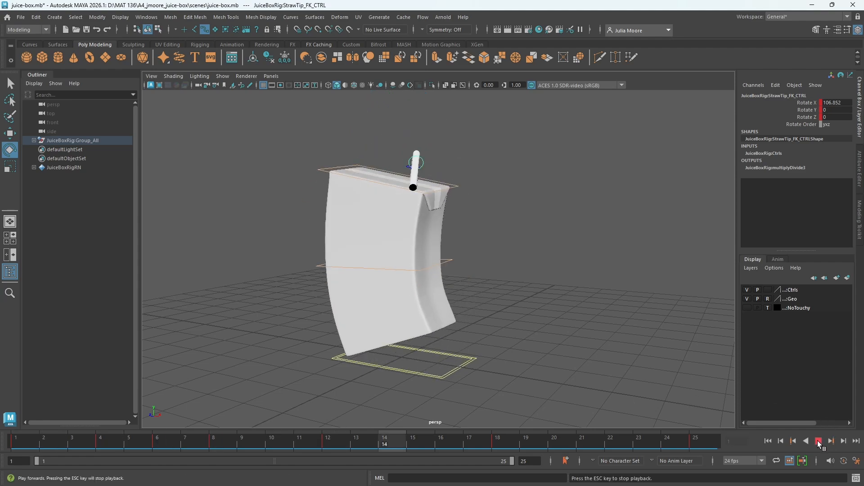
pyautogui.click(818, 441)
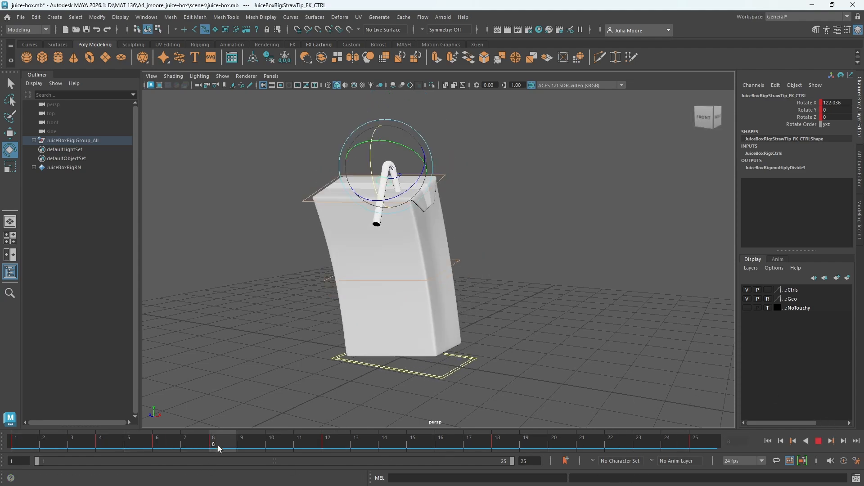
# Step: Return to frame 1 and save the scene as a new incremental version
pyautogui.moveTo(218, 444); pyautogui.dragTo(28, 448)
pyautogui.click(30, 17)
pyautogui.moveTo(22, 17)
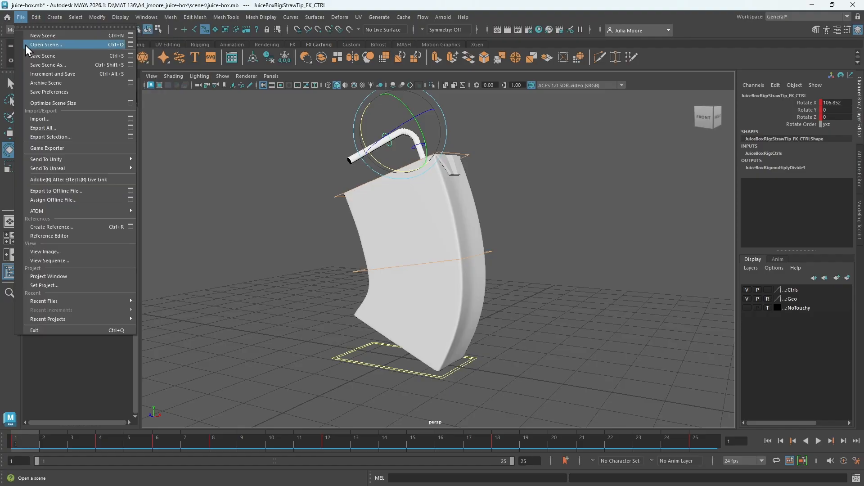
pyautogui.click(38, 75)
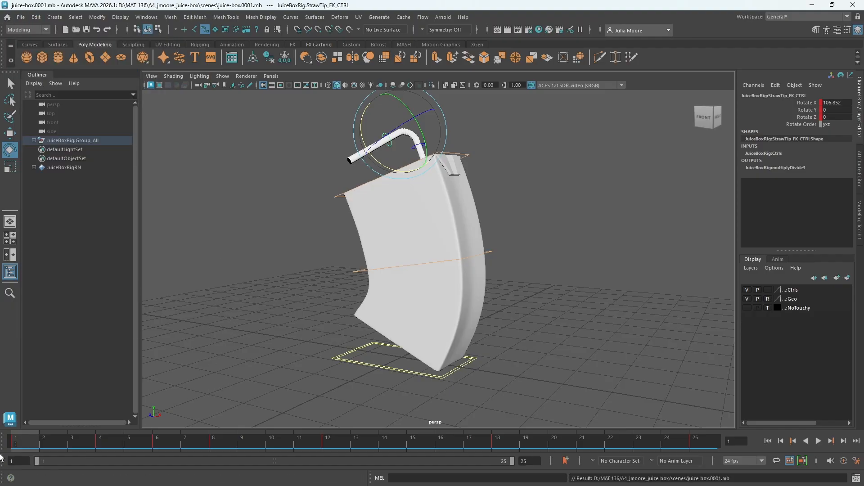
# Step: Play and scrub through the sway around frames 7 to 13 to examine the lean and squash timing
pyautogui.hotkey('alt', 'v')
pyautogui.moveTo(190, 440); pyautogui.dragTo(328, 446)
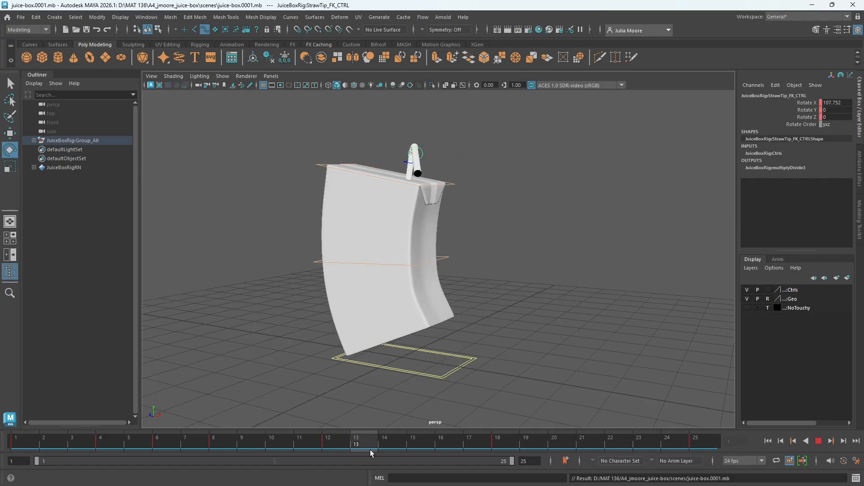
pyautogui.click(586, 308)
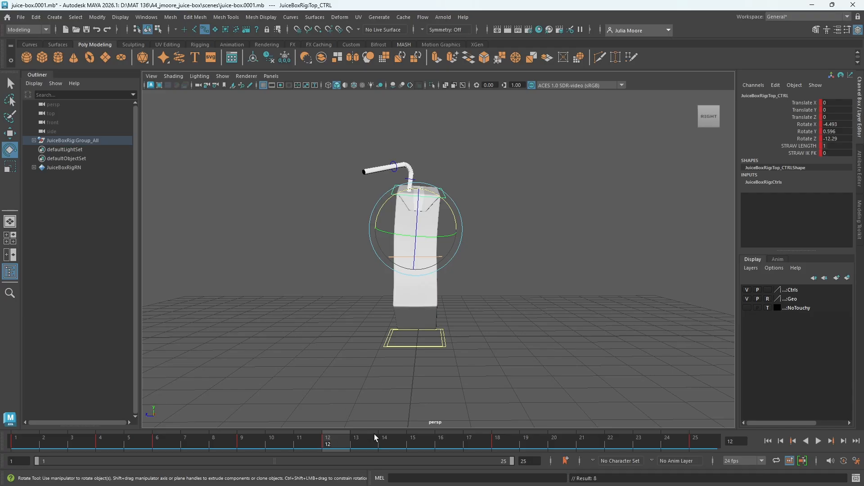
pyautogui.hotkey('alt', 'v')
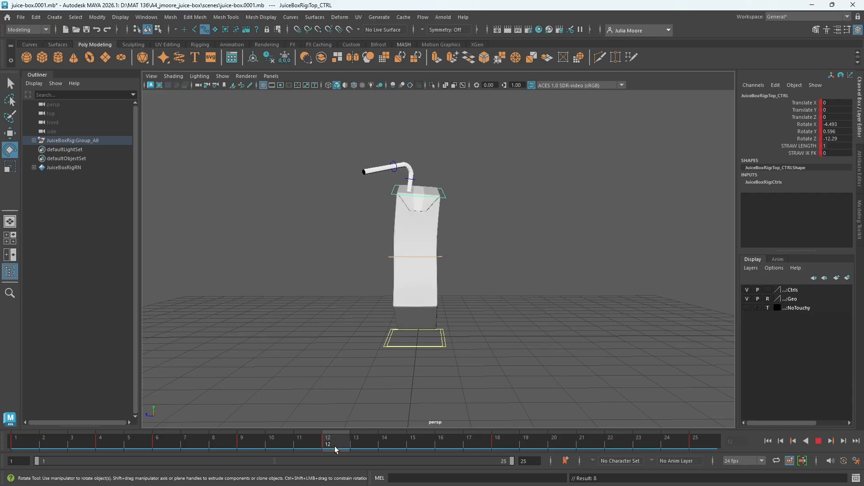
# Step: Select all the rig controls and key them at frame 15
pyautogui.moveTo(335, 447); pyautogui.dragTo(415, 447)
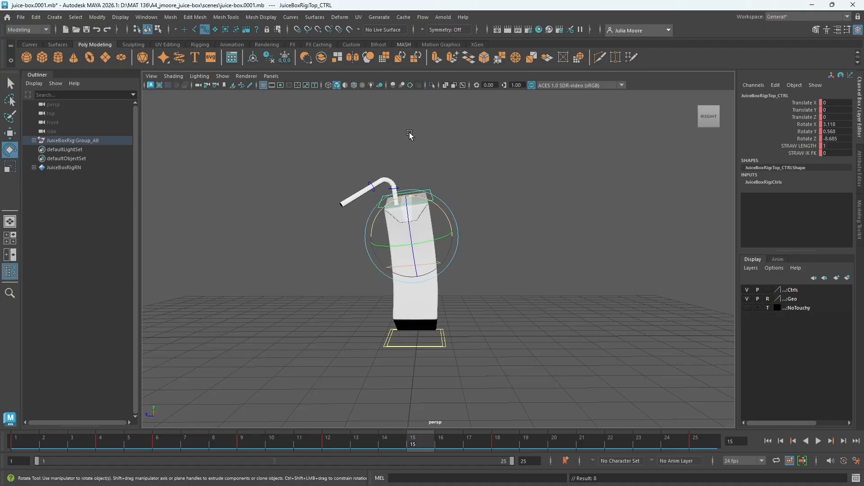
pyautogui.moveTo(301, 132); pyautogui.dragTo(532, 372)
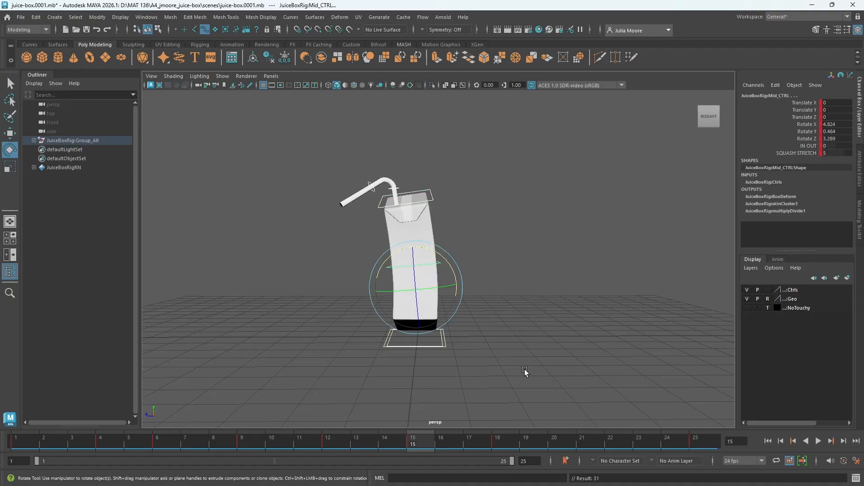
pyautogui.hotkey('alt', 'v')
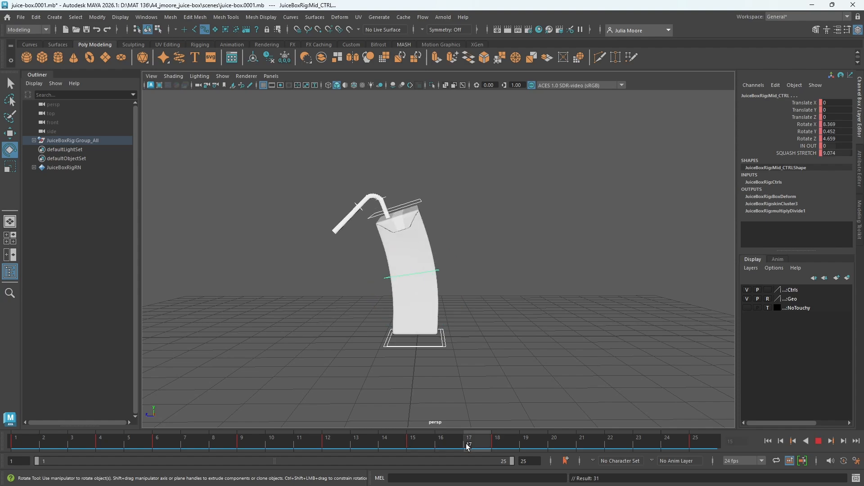
pyautogui.moveTo(449, 444); pyautogui.dragTo(420, 446)
# Step: Reduce the forward lean at frame 15 by rotating the middle control to about 1.5 in X
pyautogui.keyDown('alt'); pyautogui.moveTo(469, 298); pyautogui.dragTo(483, 298, button='right'); pyautogui.keyUp('alt')
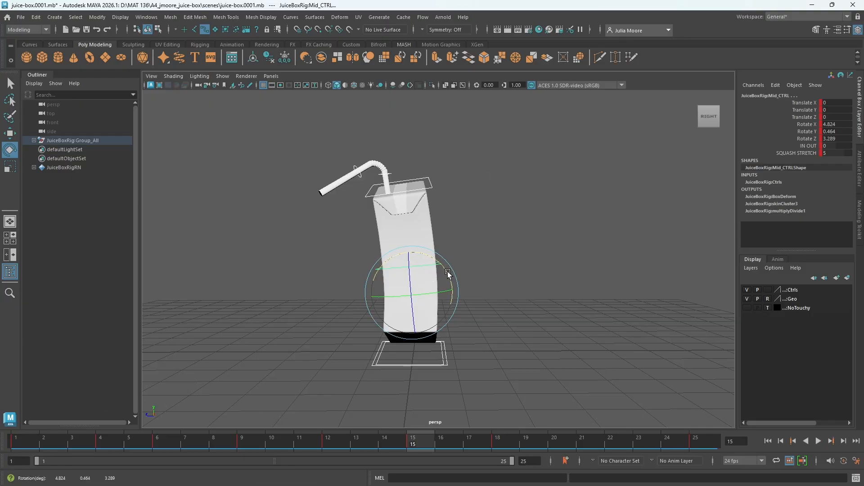
pyautogui.click(430, 263)
pyautogui.click(435, 264)
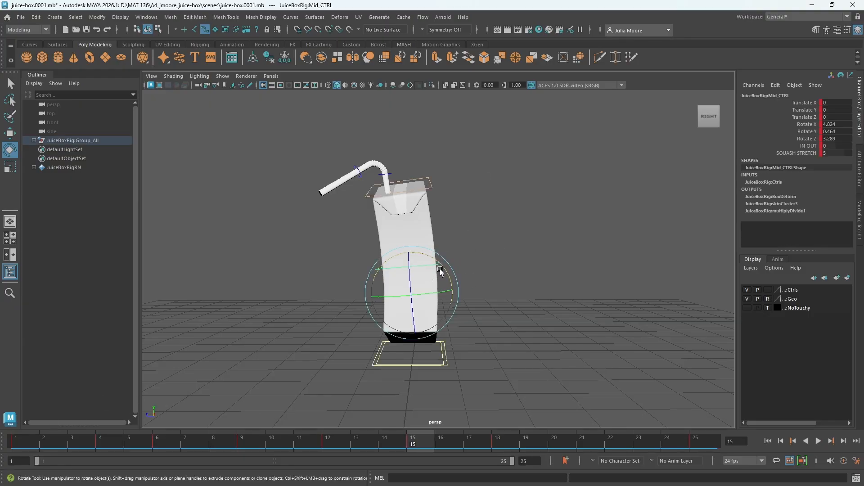
pyautogui.moveTo(440, 272); pyautogui.dragTo(442, 271)
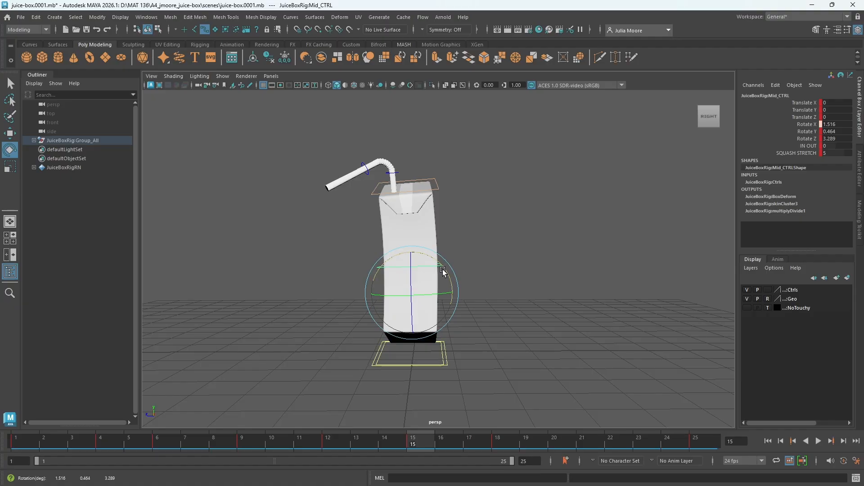
# Step: At frame 15, rotate the top control to 0.5 in X and raise the straw tip's FK control to about 108 in X
pyautogui.click(436, 185)
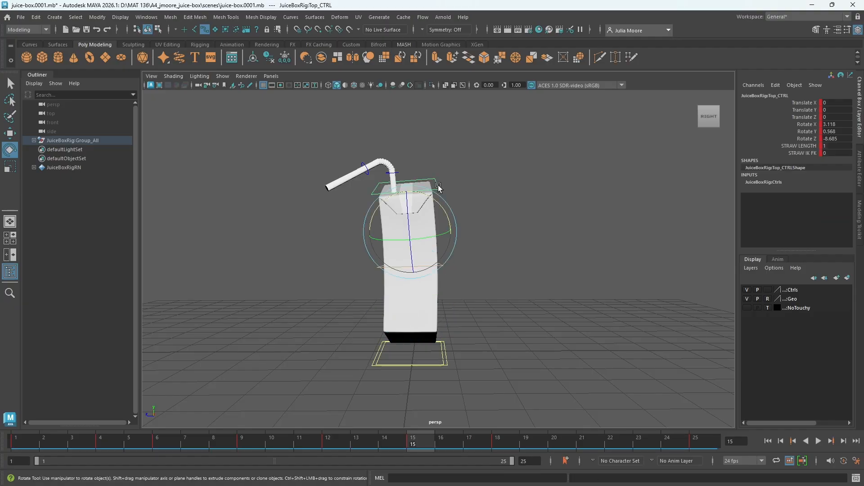
pyautogui.moveTo(437, 202); pyautogui.dragTo(438, 205)
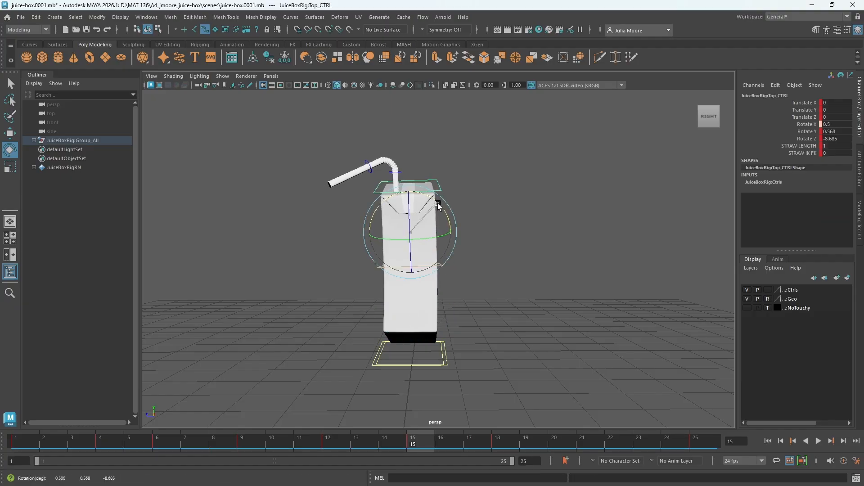
pyautogui.click(368, 163)
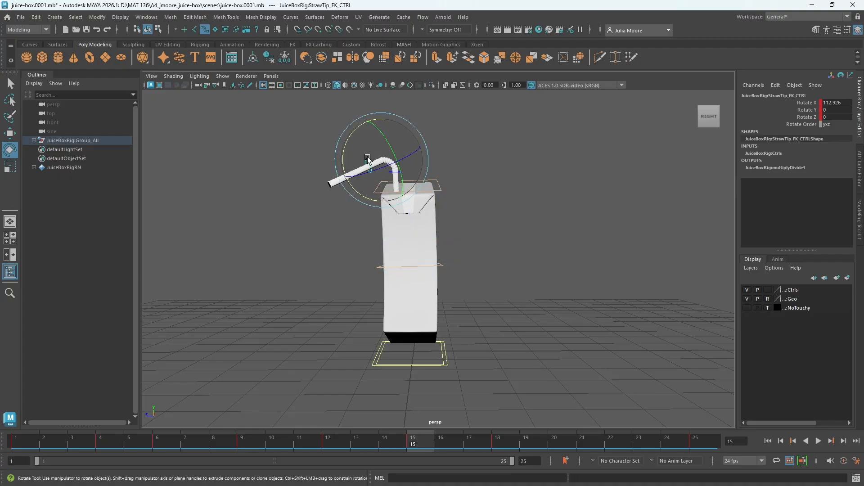
pyautogui.moveTo(347, 145); pyautogui.dragTo(346, 143)
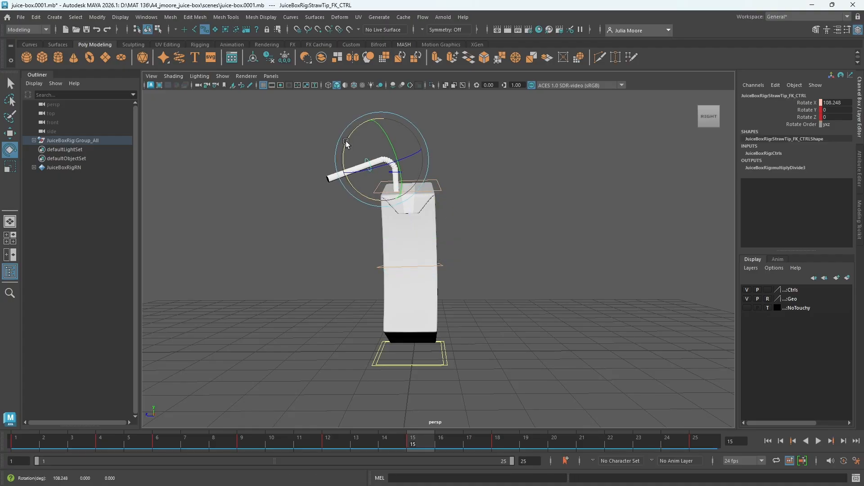
# Step: Set the middle control's Squash Stretch to 0 at frame 15 and key it
pyautogui.click(437, 266)
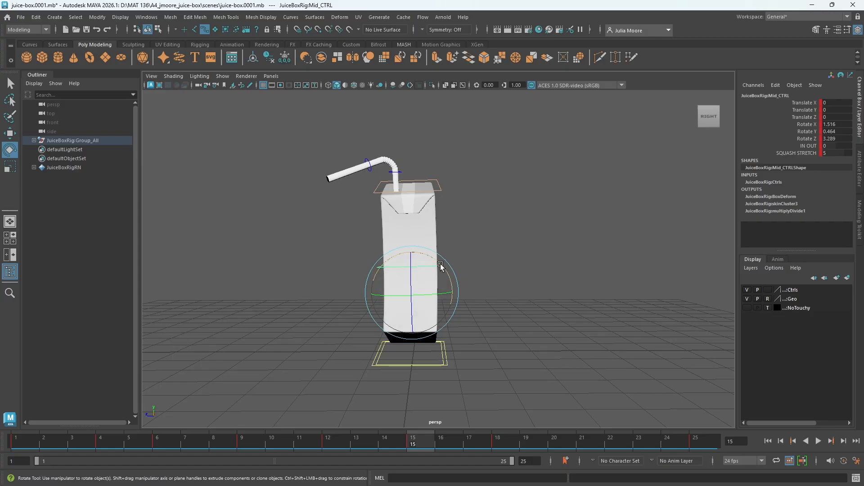
pyautogui.doubleClick(833, 153)
pyautogui.write('0')
pyautogui.press('Return')
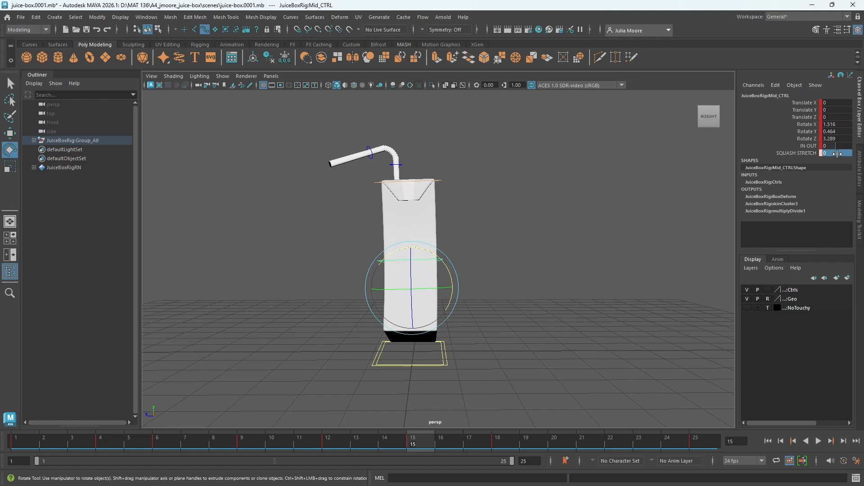
pyautogui.press('s')
# Step: Select all the rig controls, key them at frame 22, and scrub the surrounding frames to check the motion
pyautogui.moveTo(425, 443); pyautogui.dragTo(598, 444)
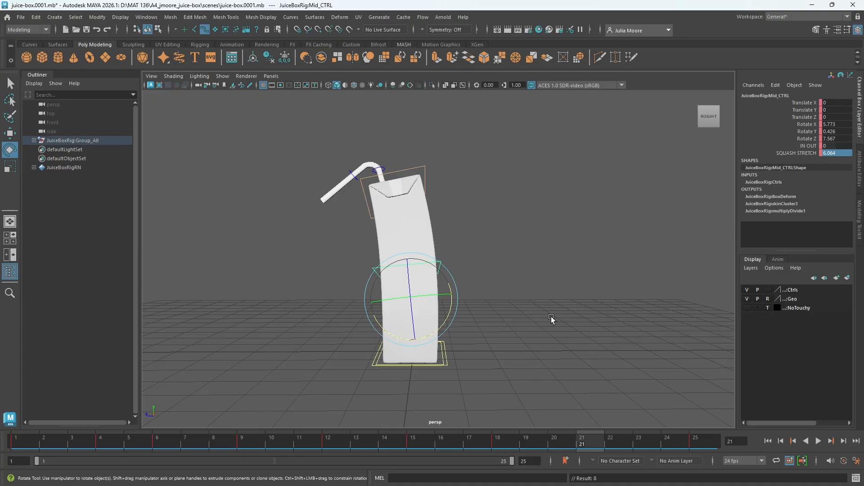
pyautogui.click(610, 444)
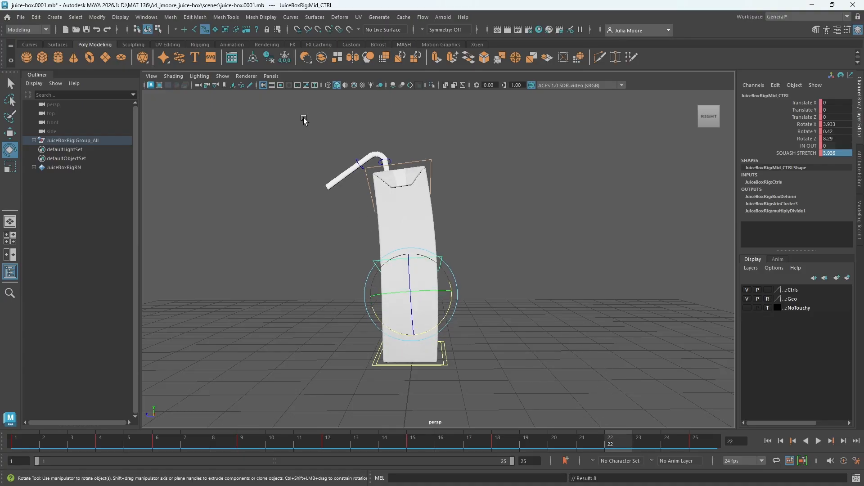
pyautogui.moveTo(303, 119); pyautogui.dragTo(554, 418)
pyautogui.press('s')
pyautogui.hotkey('alt', 'v')
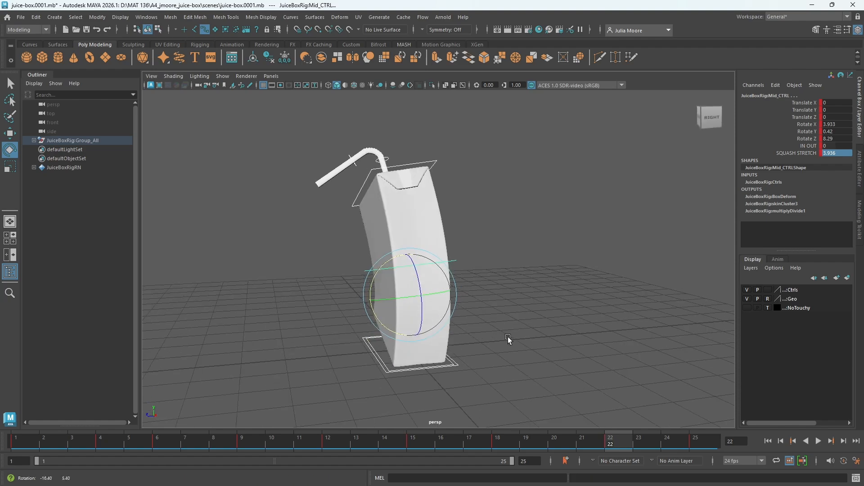
pyautogui.moveTo(501, 449); pyautogui.dragTo(622, 449)
# Step: Lean the box further forward at frame 22 by rotating the middle control to about 9.9 in X
pyautogui.click(469, 248)
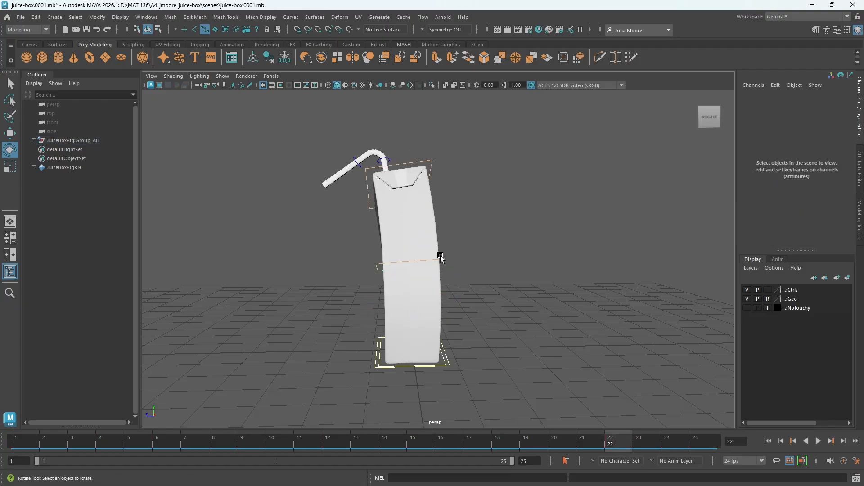
pyautogui.click(440, 257)
pyautogui.moveTo(389, 265); pyautogui.dragTo(408, 187)
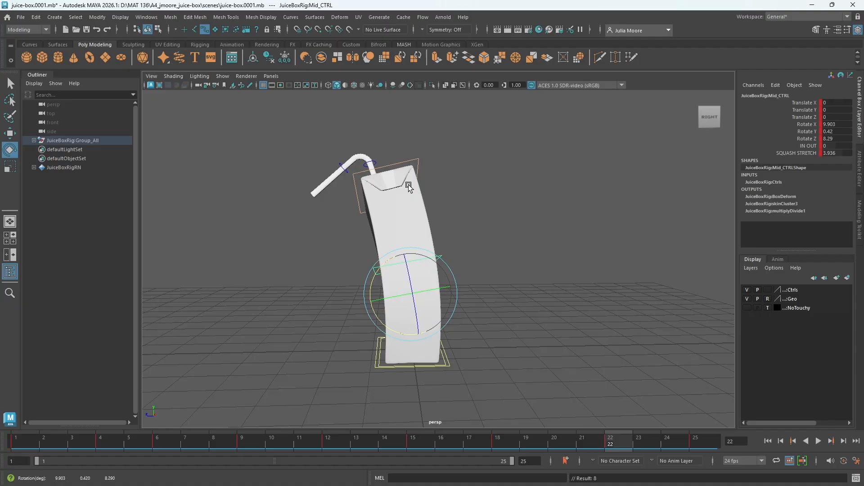
# Step: At frame 22, tilt the top control further forward and bend the straw tip's FK control to about 118 in X
pyautogui.click(413, 161)
pyautogui.moveTo(363, 247); pyautogui.dragTo(328, 174)
pyautogui.click(328, 174)
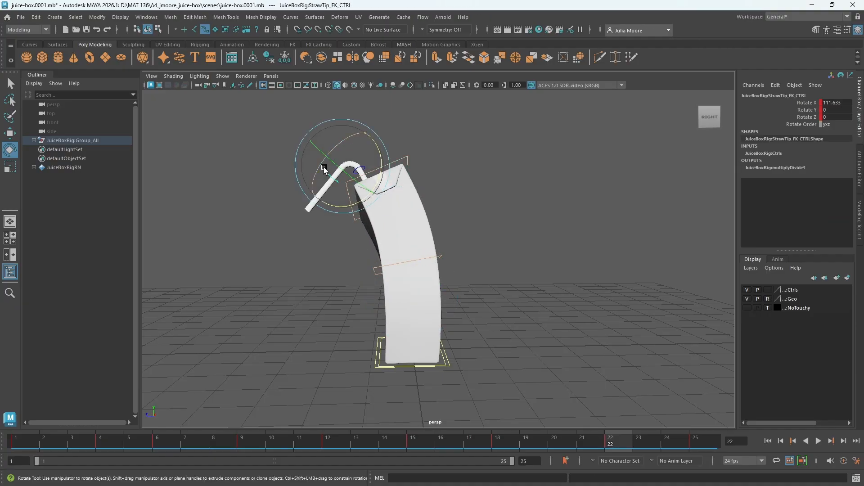
pyautogui.moveTo(341, 207); pyautogui.dragTo(353, 212)
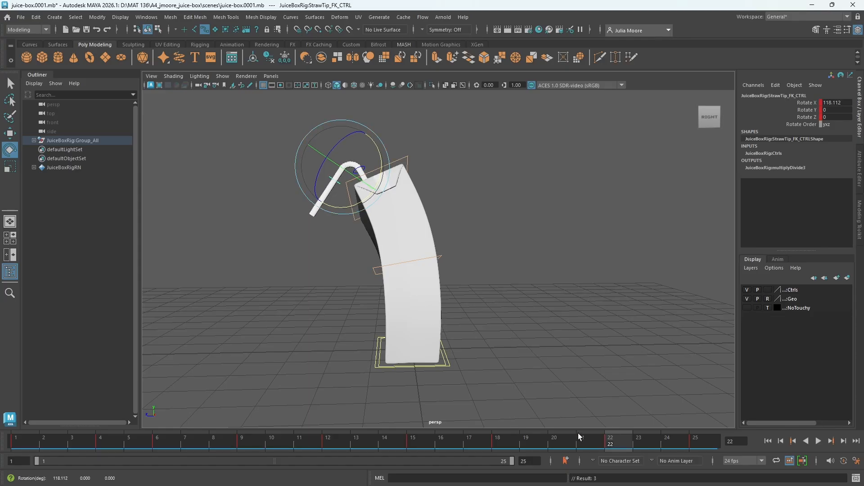
# Step: Scrub and play the sway loop from the front to examine the added frame 15 and 22 poses
pyautogui.moveTo(607, 442); pyautogui.dragTo(525, 444)
pyautogui.keyDown('alt'); pyautogui.moveTo(440, 303); pyautogui.dragTo(518, 255); pyautogui.keyUp('alt')
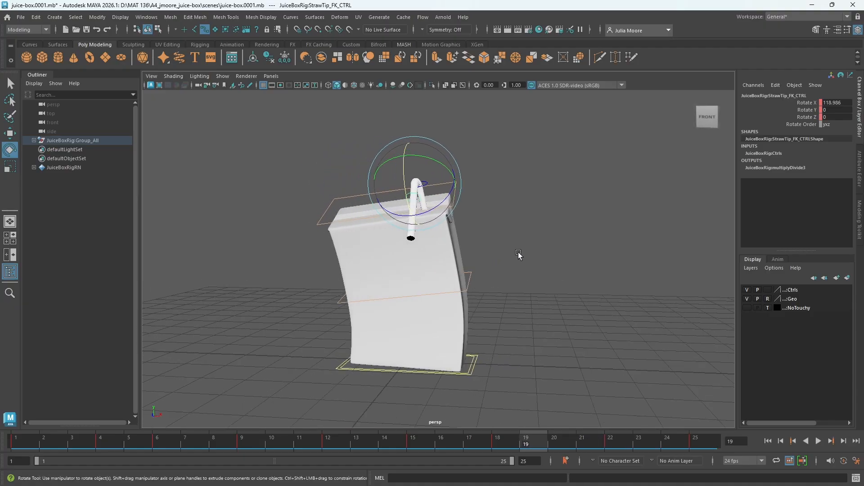
pyautogui.click(818, 440)
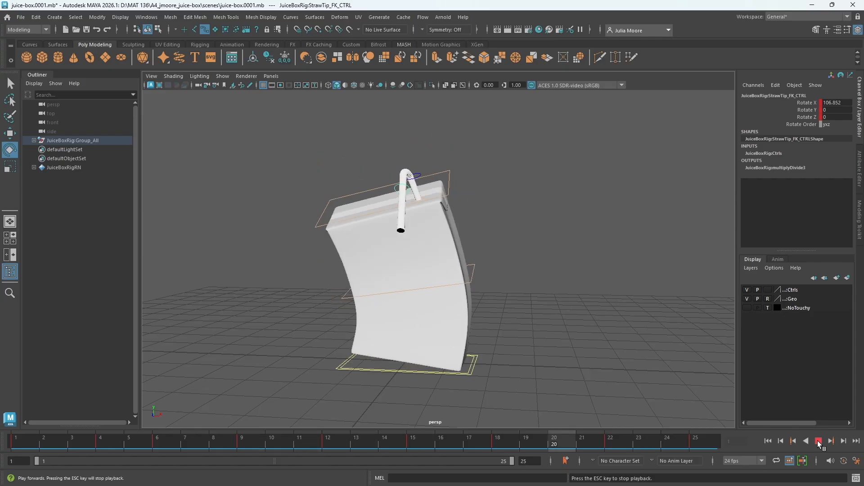
pyautogui.click(818, 441)
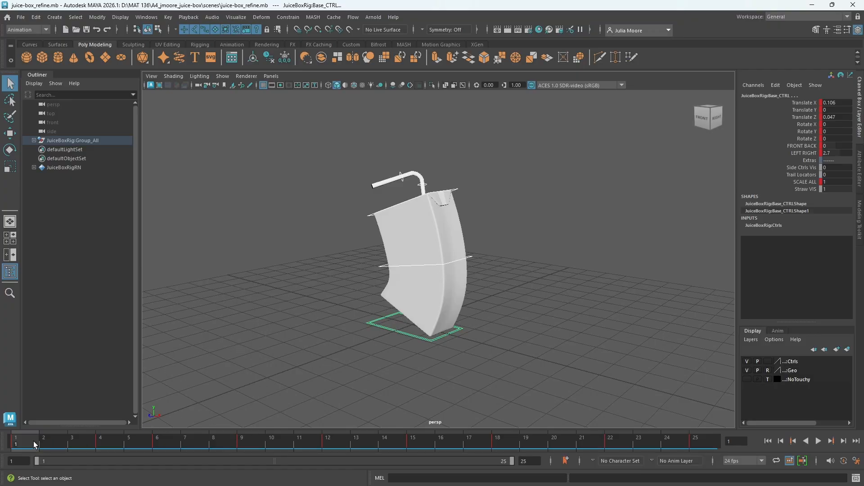
# Step: Play and scrub the loop in the juice-box_refine scene to examine the spacing of the key poses
pyautogui.hotkey('alt', 'v')
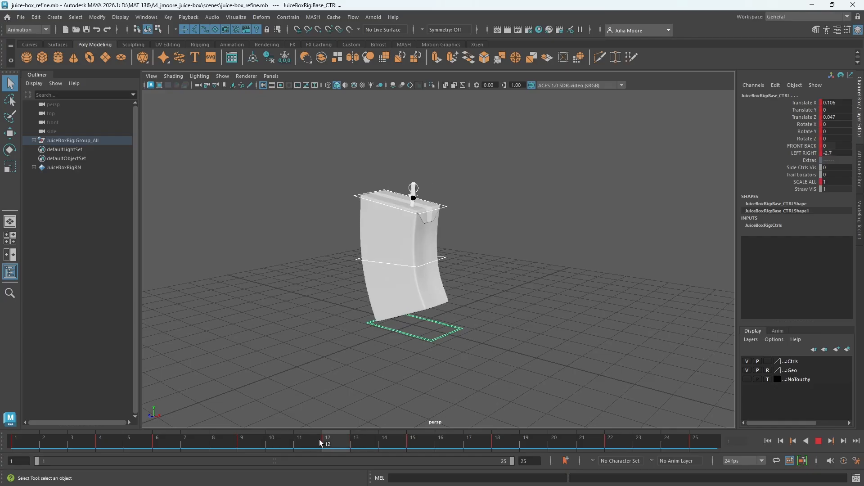
pyautogui.moveTo(319, 439); pyautogui.dragTo(461, 439)
pyautogui.moveTo(655, 440); pyautogui.dragTo(506, 440)
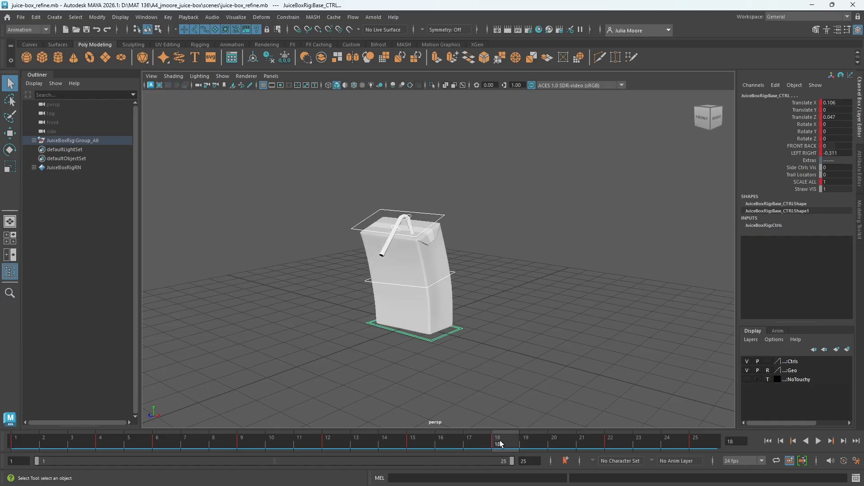
# Step: Move the rig controls' keys from frame 18 to frame 17
pyautogui.hotkey('alt', 'v')
pyautogui.moveTo(509, 445); pyautogui.dragTo(507, 441)
pyautogui.keyDown('shift'); pyautogui.click(499, 443); pyautogui.keyUp('shift')
pyautogui.moveTo(506, 444); pyautogui.dragTo(479, 442)
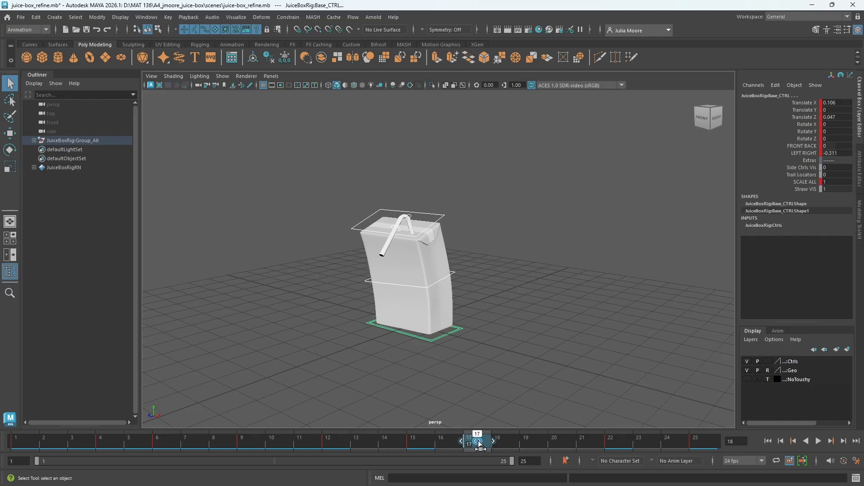
pyautogui.click(514, 443)
# Step: Move the rig controls' keys from frame 22 to frame 20
pyautogui.moveTo(509, 443); pyautogui.dragTo(619, 436)
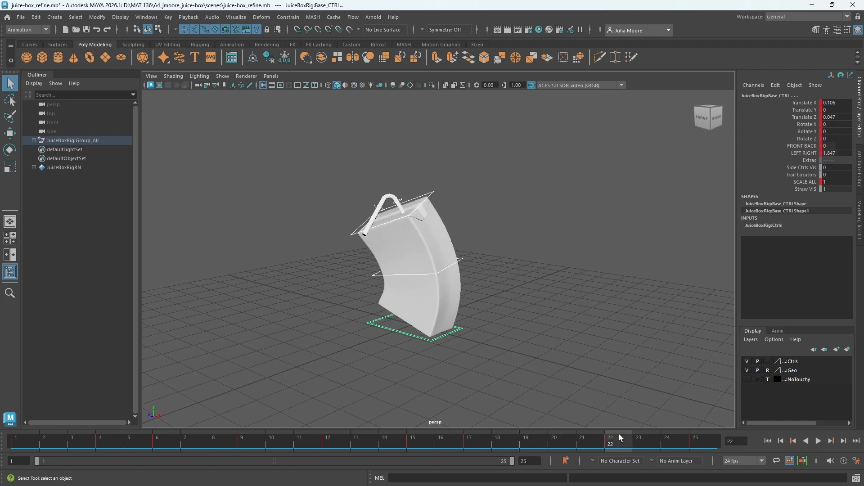
pyautogui.keyDown('shift'); pyautogui.click(619, 442); pyautogui.keyUp('shift')
pyautogui.moveTo(620, 443); pyautogui.dragTo(562, 443)
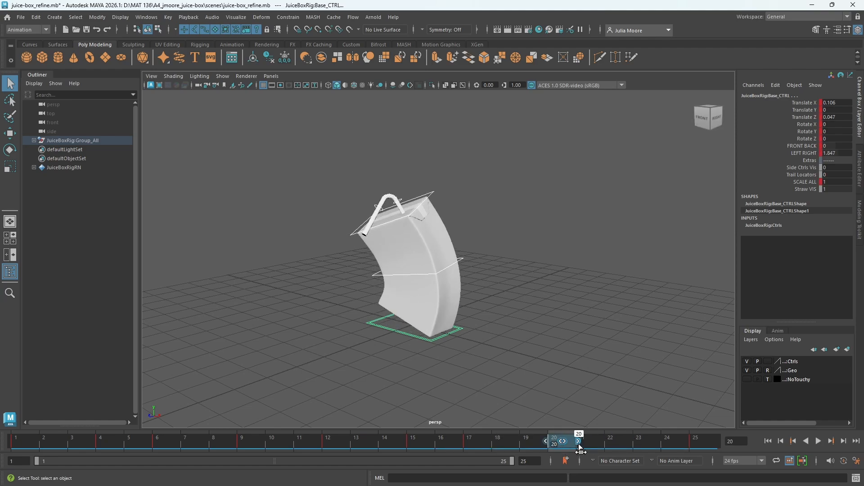
# Step: Move the rig controls' keys from frame 25 to frame 23 and play the loop to check the timing
pyautogui.click(699, 443)
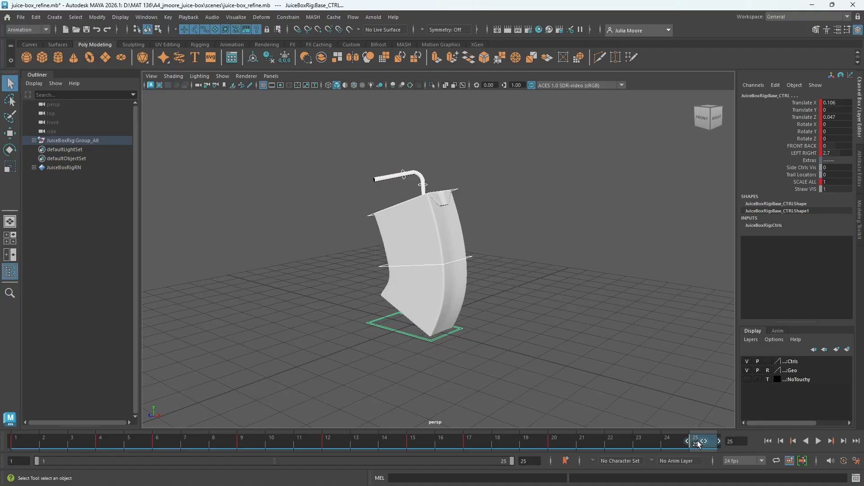
pyautogui.moveTo(704, 444); pyautogui.dragTo(647, 443)
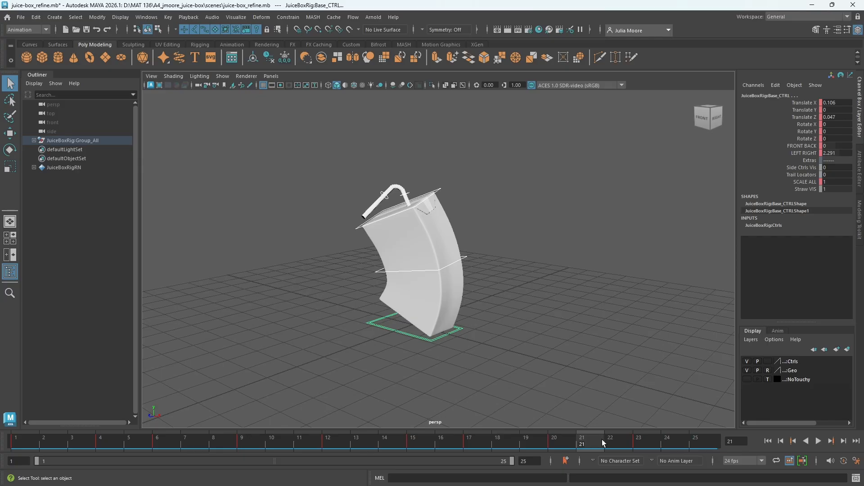
pyautogui.moveTo(601, 441); pyautogui.dragTo(629, 442)
pyautogui.moveTo(567, 441); pyautogui.dragTo(16, 441)
pyautogui.click(818, 441)
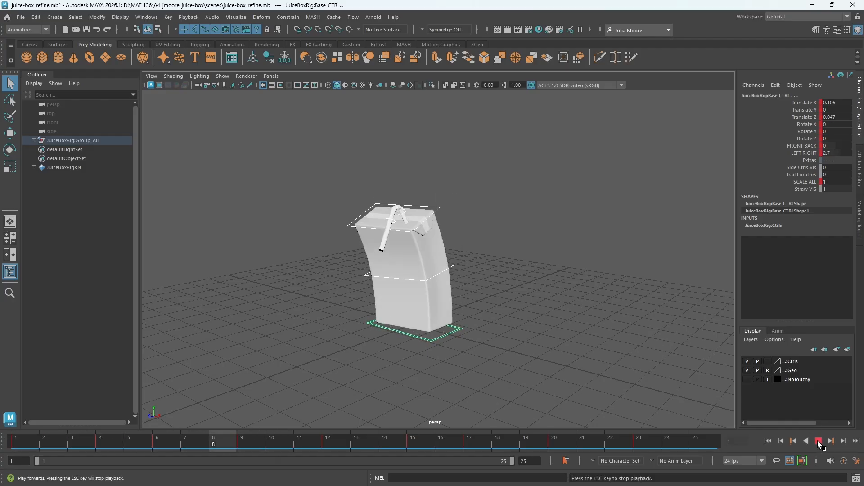
pyautogui.click(818, 441)
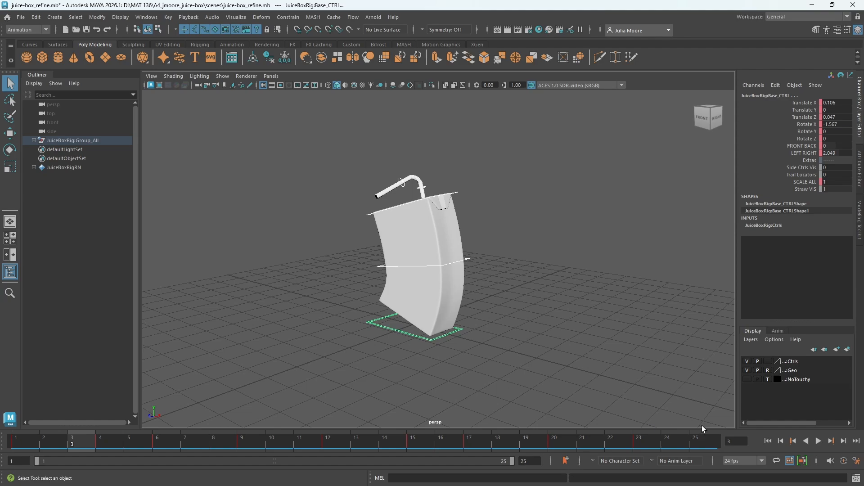
# Step: Set the playback range to end at frame 23 and play the shortened loop
pyautogui.doubleClick(525, 461)
pyautogui.write('23')
pyautogui.press('Return')
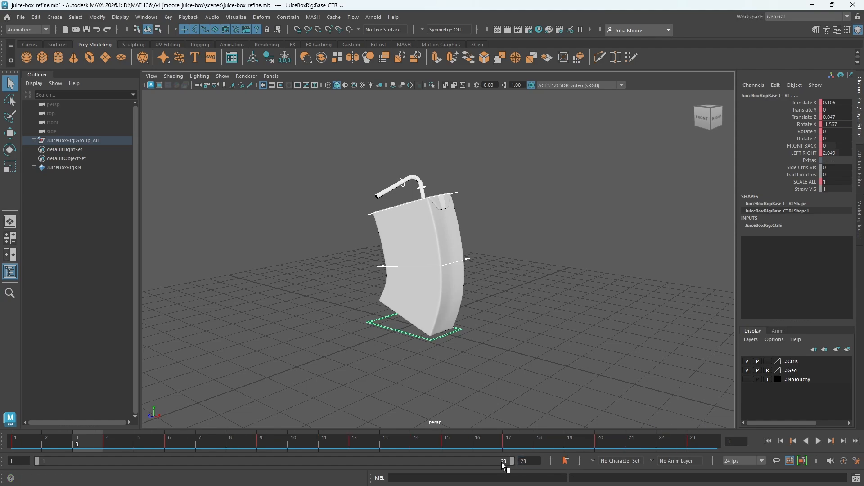
pyautogui.click(818, 441)
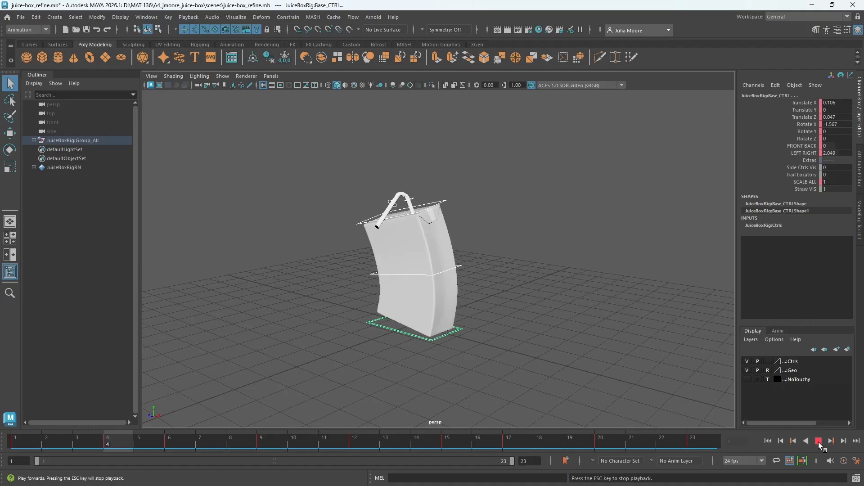
pyautogui.click(818, 441)
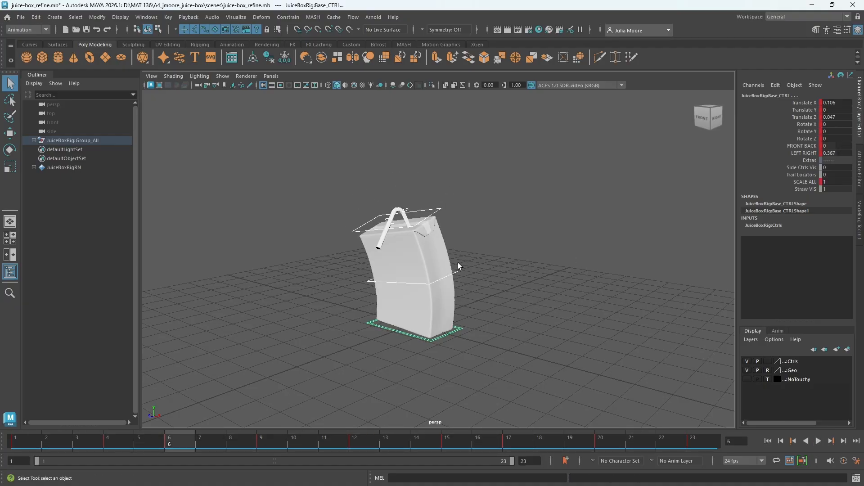
# Step: Switch to the Animation workspace and fit all the rig controls' curves in the Graph Editor, returning to frame 1
pyautogui.click(790, 17)
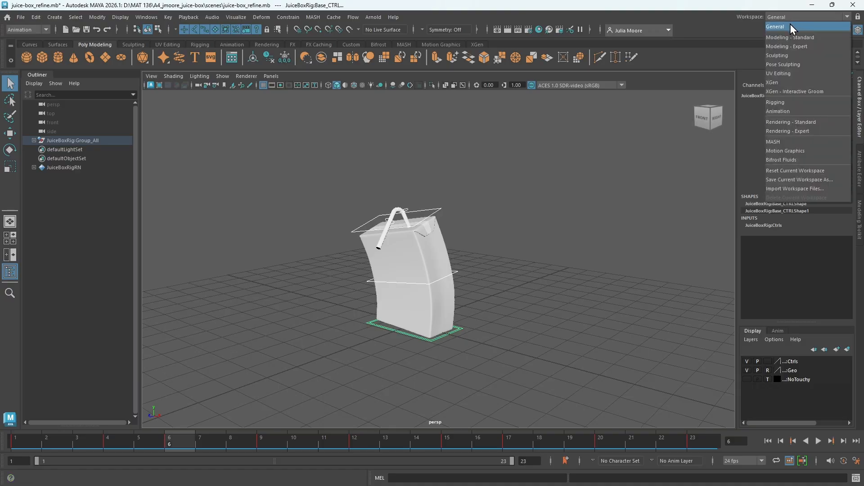
pyautogui.click(782, 112)
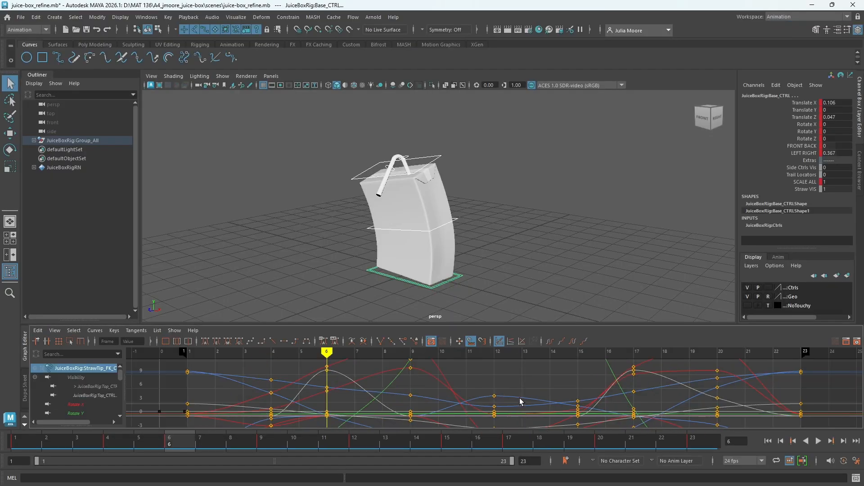
pyautogui.moveTo(331, 128); pyautogui.dragTo(503, 293)
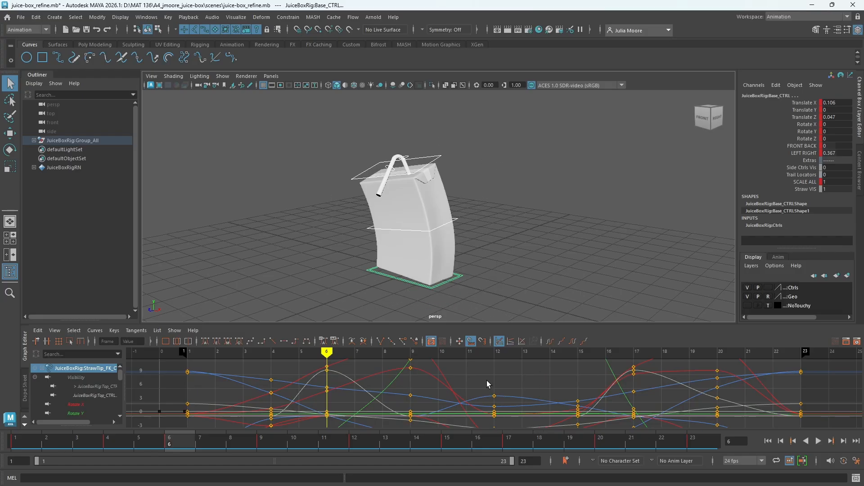
pyautogui.press('a')
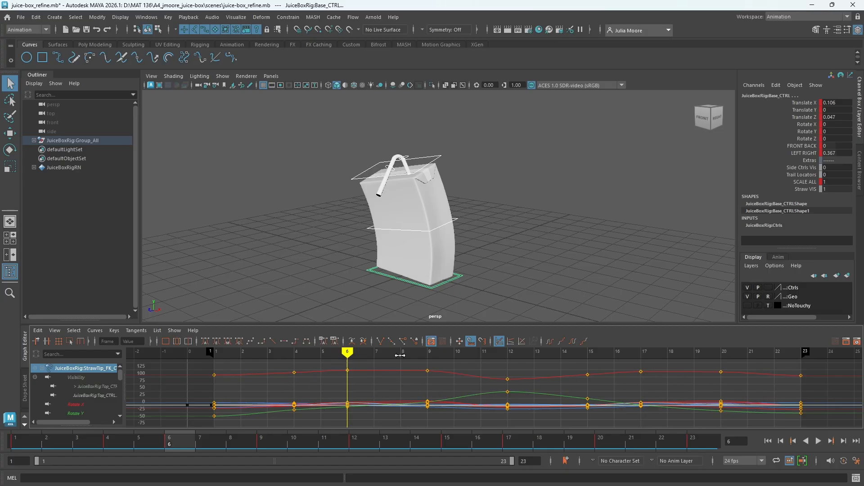
pyautogui.moveTo(347, 354); pyautogui.dragTo(204, 346)
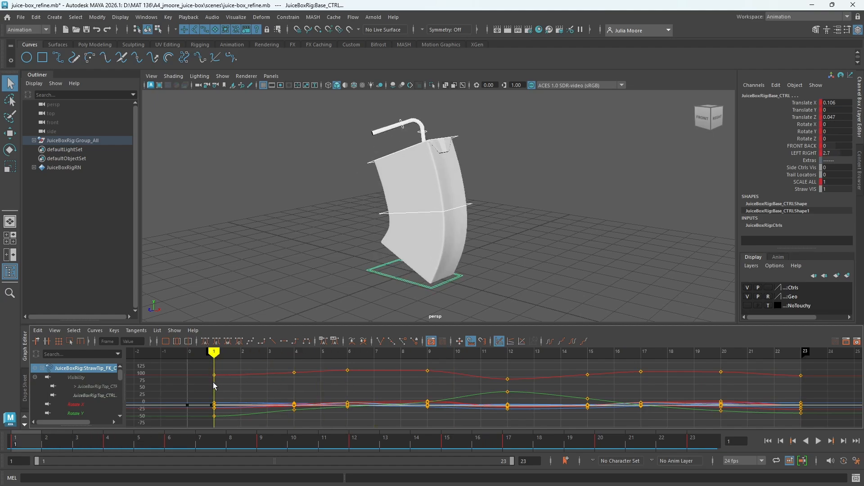
pyautogui.moveTo(211, 351)
pyautogui.mouseDown()
pyautogui.moveTo(805, 352)
pyautogui.moveTo(293, 352)
pyautogui.moveTo(244, 320)
pyautogui.moveTo(214, 331)
pyautogui.mouseUp()
pyautogui.scroll(-5, 93, 387)
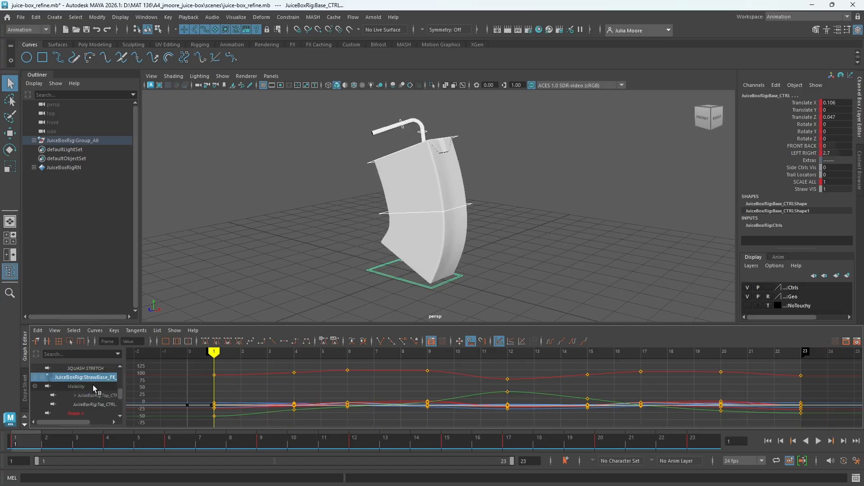
pyautogui.scroll(4, 93, 384)
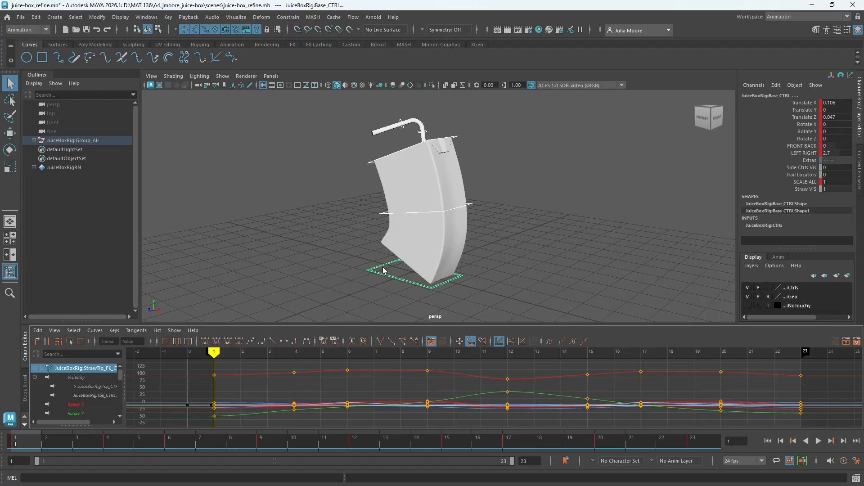
# Step: Select the middle box control, fit its curves in the Graph Editor, and review its channels, isolating the Rotate X curve
pyautogui.click(431, 212)
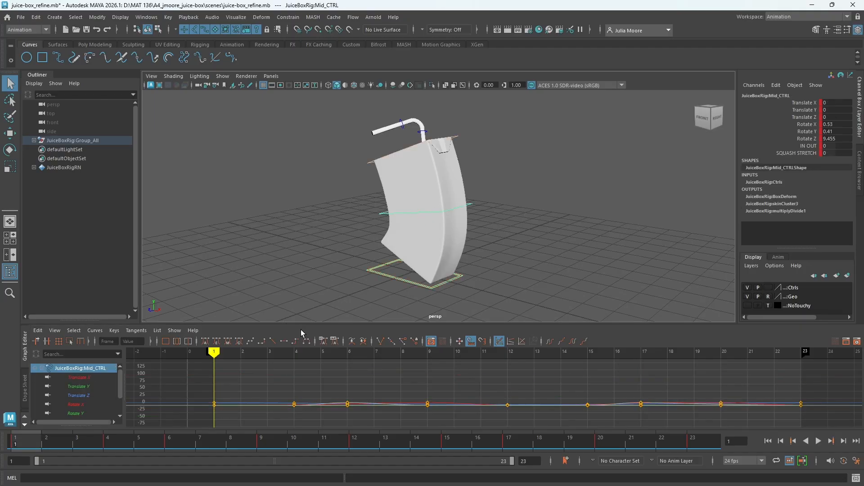
pyautogui.press('f')
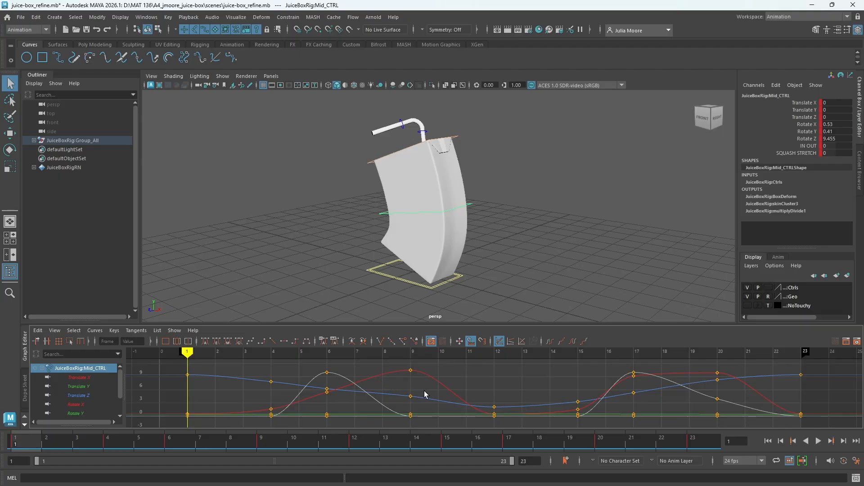
pyautogui.click(98, 379)
pyautogui.click(96, 387)
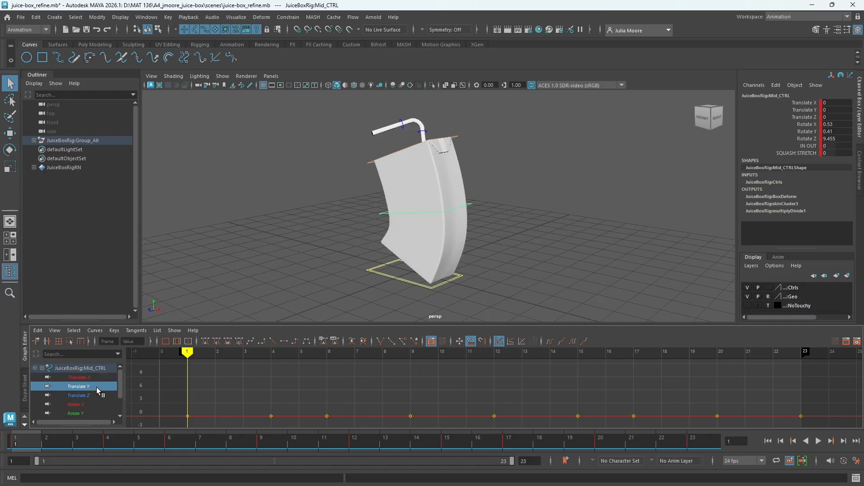
pyautogui.click(96, 393)
pyautogui.click(91, 374)
pyautogui.click(91, 385)
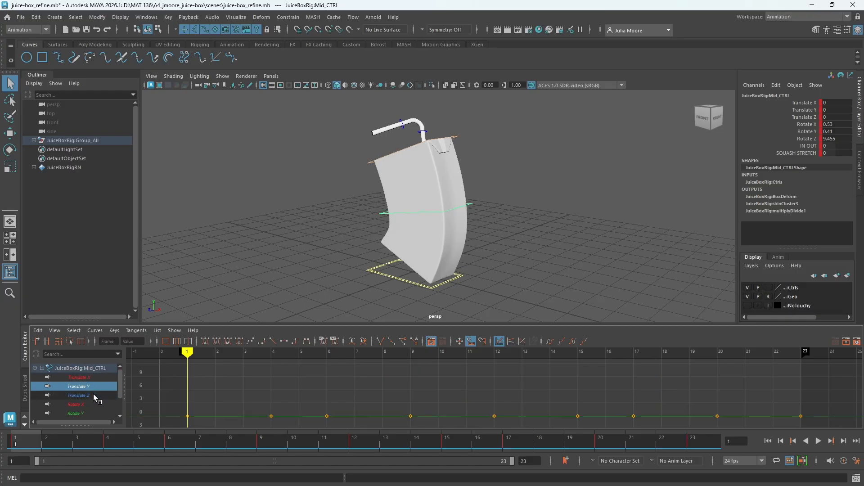
pyautogui.click(93, 394)
pyautogui.scroll(-1, 93, 389)
pyautogui.click(89, 377)
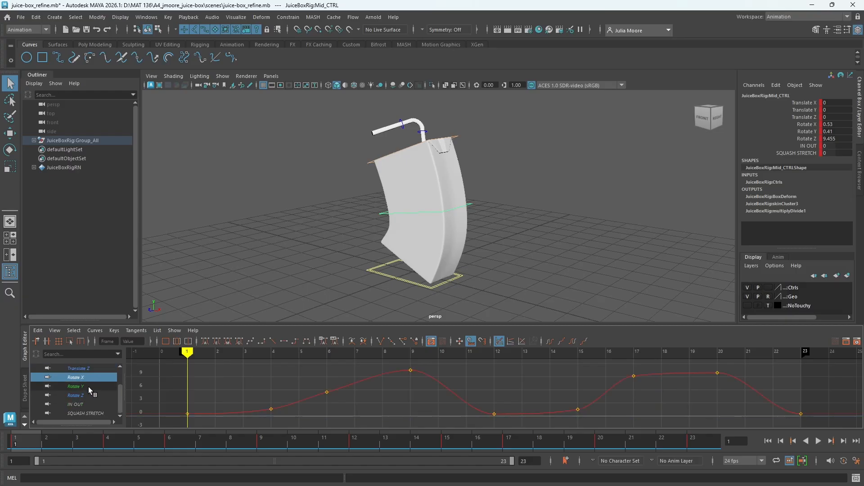
pyautogui.click(87, 395)
pyautogui.click(86, 378)
# Step: Scrub through the middle control's Rotate X curve and raise its frame 15 key to about 5.633
pyautogui.moveTo(187, 352)
pyautogui.mouseDown()
pyautogui.moveTo(422, 347)
pyautogui.moveTo(439, 351)
pyautogui.moveTo(299, 351)
pyautogui.moveTo(441, 355)
pyautogui.moveTo(492, 378)
pyautogui.moveTo(271, 378)
pyautogui.moveTo(355, 378)
pyautogui.moveTo(313, 385)
pyautogui.mouseUp()
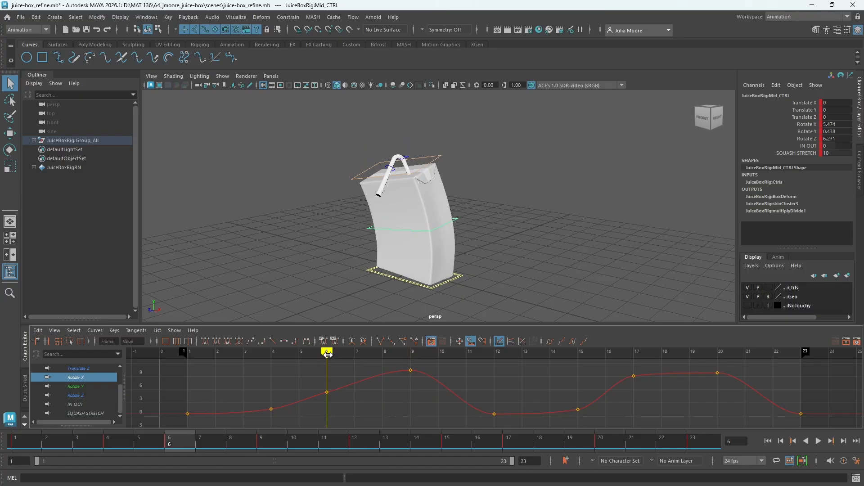
pyautogui.moveTo(328, 354)
pyautogui.mouseDown()
pyautogui.moveTo(720, 353)
pyautogui.moveTo(643, 353)
pyautogui.moveTo(652, 364)
pyautogui.moveTo(637, 369)
pyautogui.mouseUp()
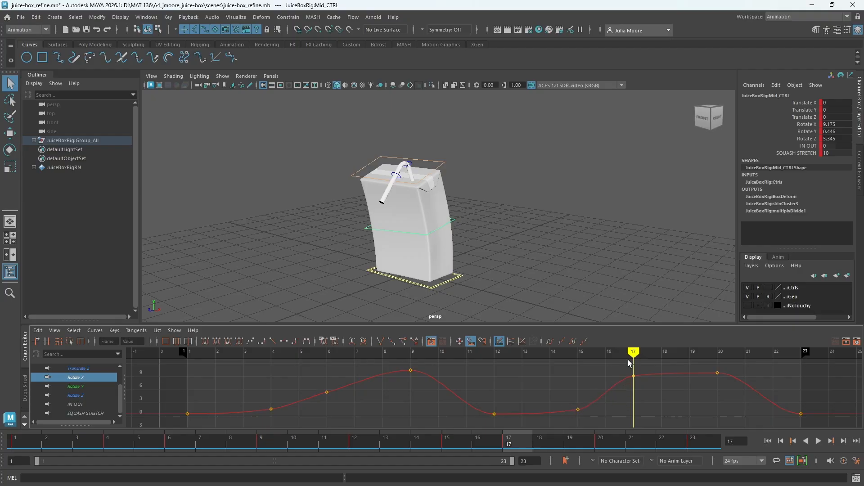
pyautogui.moveTo(630, 356); pyautogui.dragTo(571, 361)
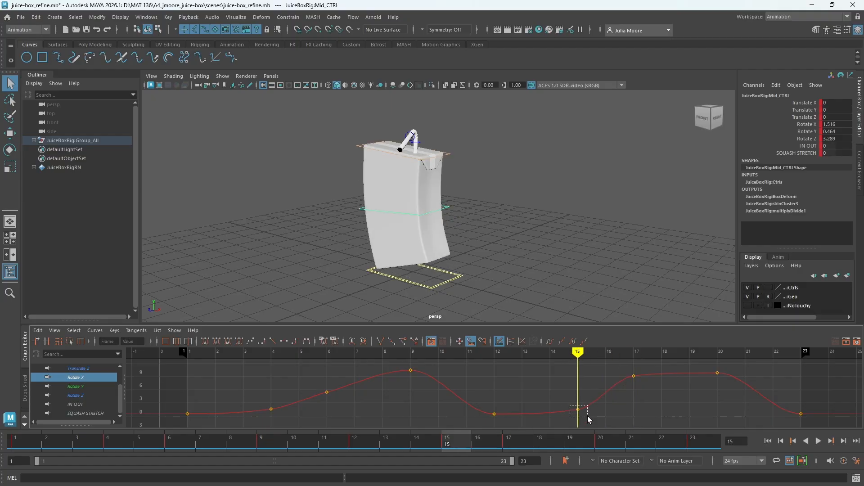
pyautogui.moveTo(570, 405); pyautogui.dragTo(588, 419)
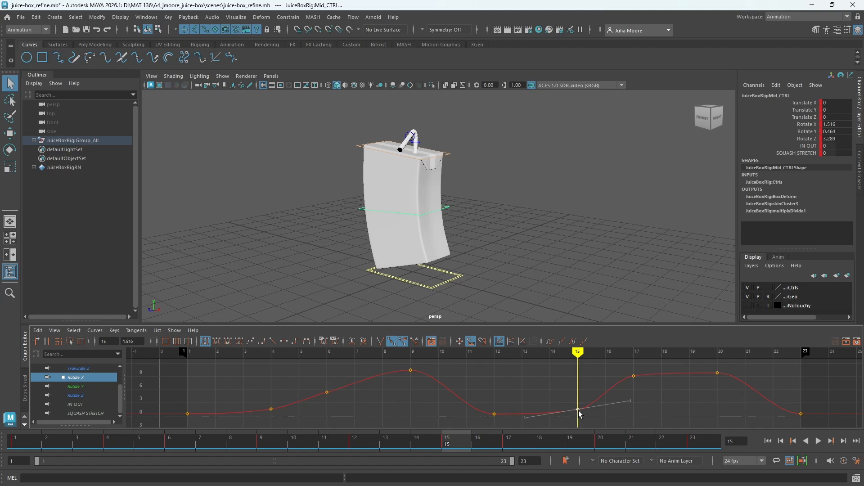
pyautogui.moveTo(579, 407); pyautogui.dragTo(578, 391)
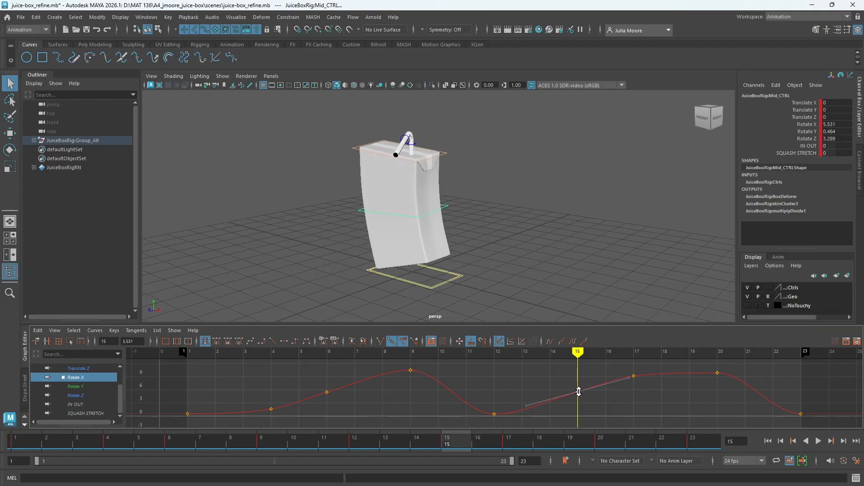
pyautogui.click(608, 408)
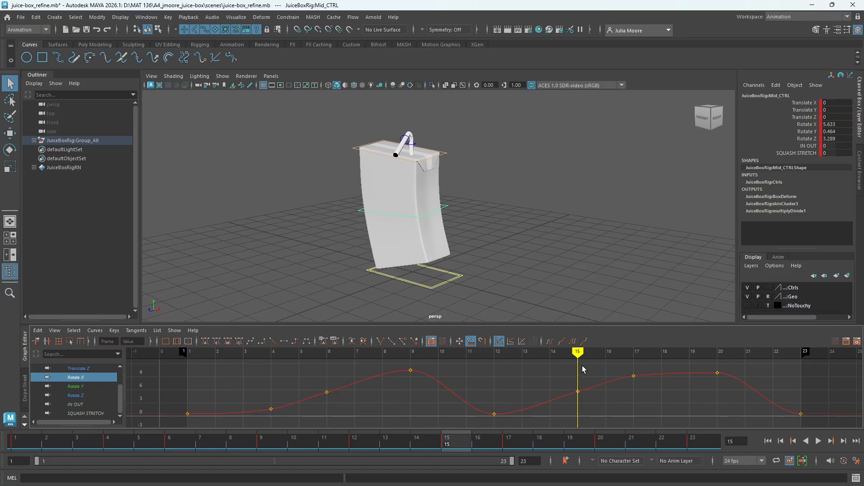
# Step: Lower the middle control's Rotate X key at frame 20 to 0.53 and scrub back to frame 13 to check the motion
pyautogui.moveTo(577, 352); pyautogui.dragTo(707, 352)
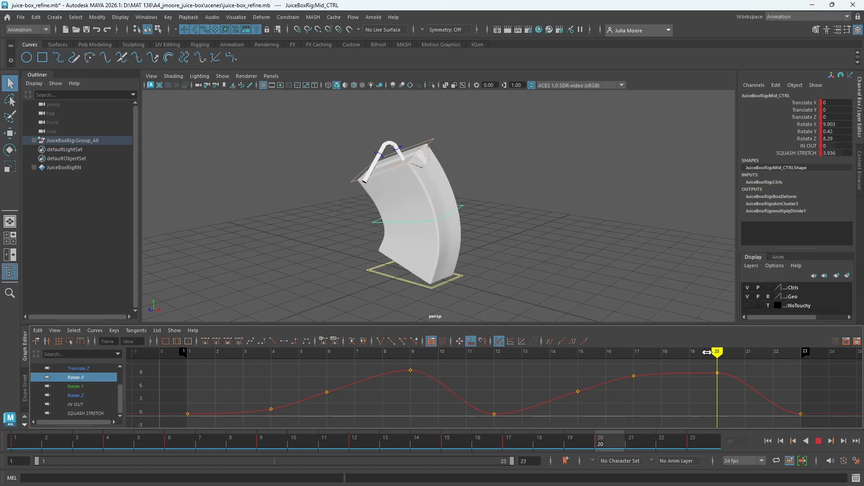
pyautogui.click(717, 373)
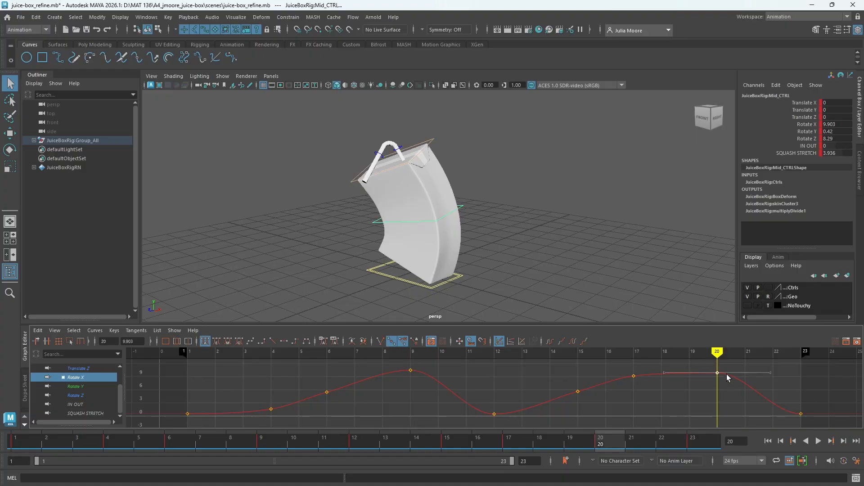
pyautogui.moveTo(718, 375); pyautogui.dragTo(715, 414)
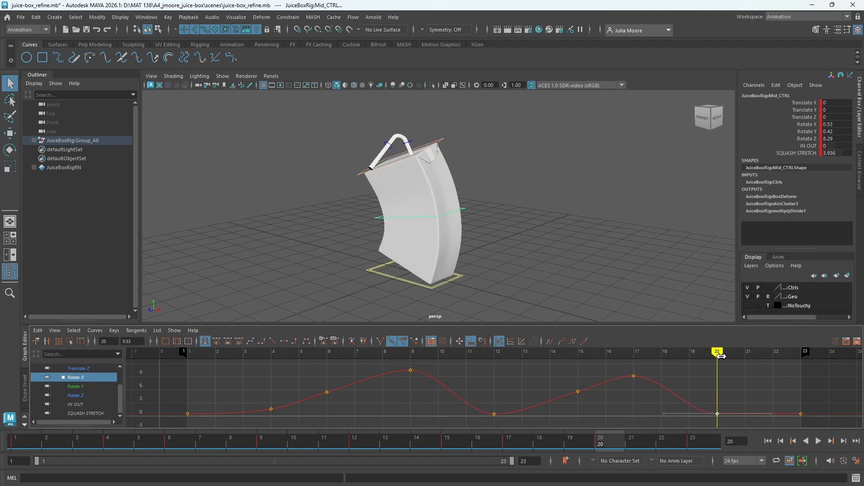
pyautogui.moveTo(721, 356)
pyautogui.mouseDown()
pyautogui.moveTo(214, 357)
pyautogui.moveTo(522, 356)
pyautogui.mouseUp()
# Step: Raise the middle control's Rotate X keys to about 10.102 at frame 17 and about 6.251 at frame 15
pyautogui.moveTo(620, 367); pyautogui.dragTo(648, 393)
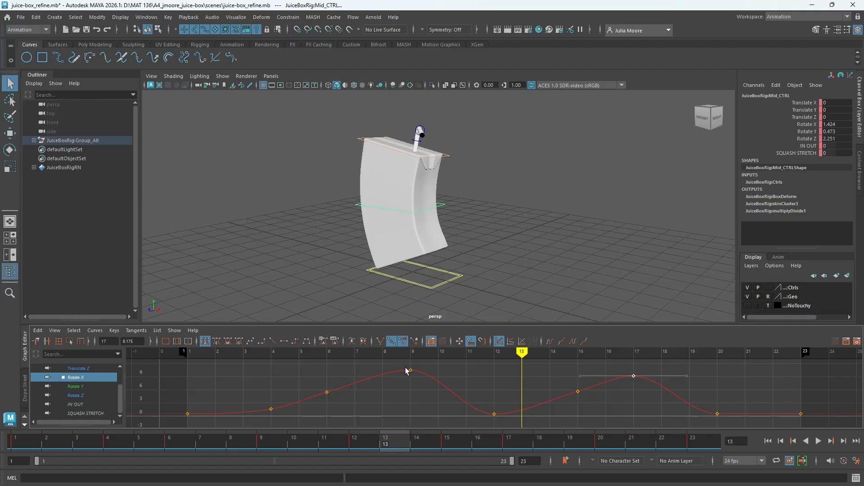
pyautogui.keyDown('shift'); pyautogui.moveTo(635, 376); pyautogui.dragTo(633, 371, button='middle'); pyautogui.keyUp('shift')
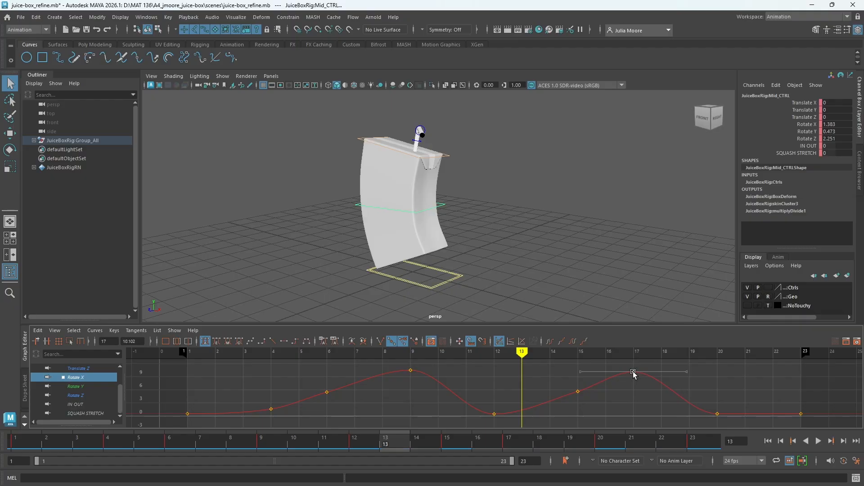
pyautogui.click(577, 391)
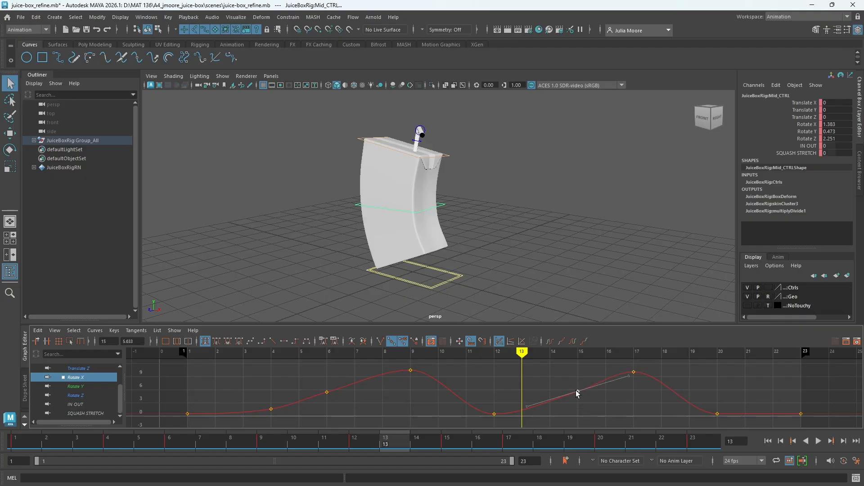
pyautogui.keyDown('shift'); pyautogui.moveTo(577, 391); pyautogui.dragTo(576, 389, button='middle'); pyautogui.keyUp('shift')
# Step: Adjust the tangent handles of the middle control's Rotate X key at frame 15 for a smooth, steady rise towards frame 17
pyautogui.click(628, 372)
pyautogui.moveTo(628, 372); pyautogui.dragTo(626, 370, button='middle')
pyautogui.keyDown('alt'); pyautogui.moveTo(607, 407); pyautogui.dragTo(621, 382, button='right'); pyautogui.keyUp('alt')
pyautogui.keyDown('alt'); pyautogui.moveTo(619, 376); pyautogui.dragTo(615, 411, button='middle'); pyautogui.keyUp('alt')
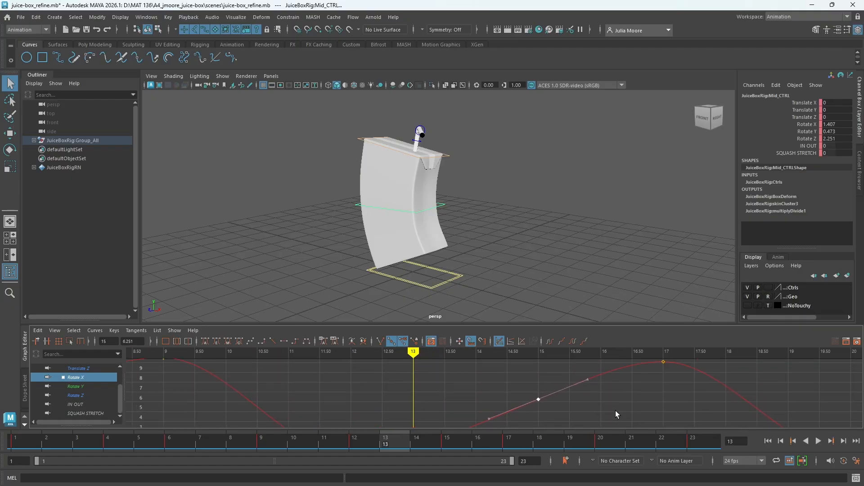
pyautogui.moveTo(586, 381); pyautogui.dragTo(585, 378, button='middle')
pyautogui.keyDown('alt'); pyautogui.moveTo(626, 398); pyautogui.dragTo(611, 393, button='middle'); pyautogui.keyUp('alt')
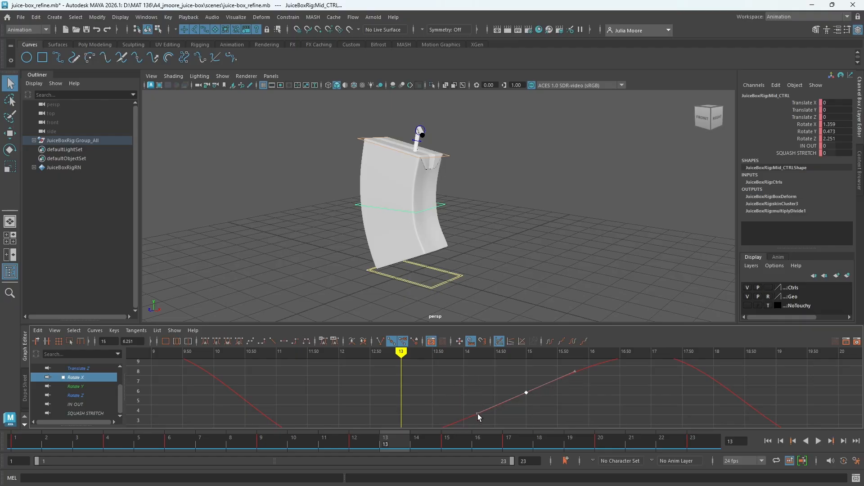
pyautogui.moveTo(477, 414); pyautogui.dragTo(478, 384)
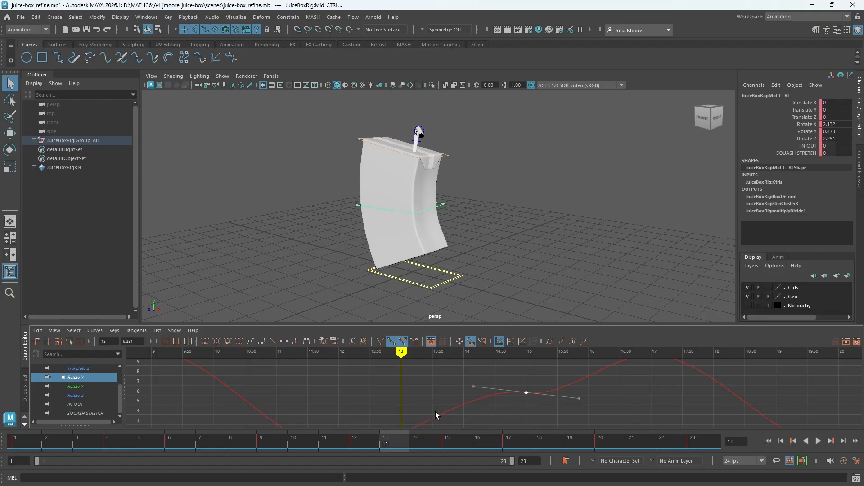
pyautogui.moveTo(578, 400); pyautogui.dragTo(566, 371)
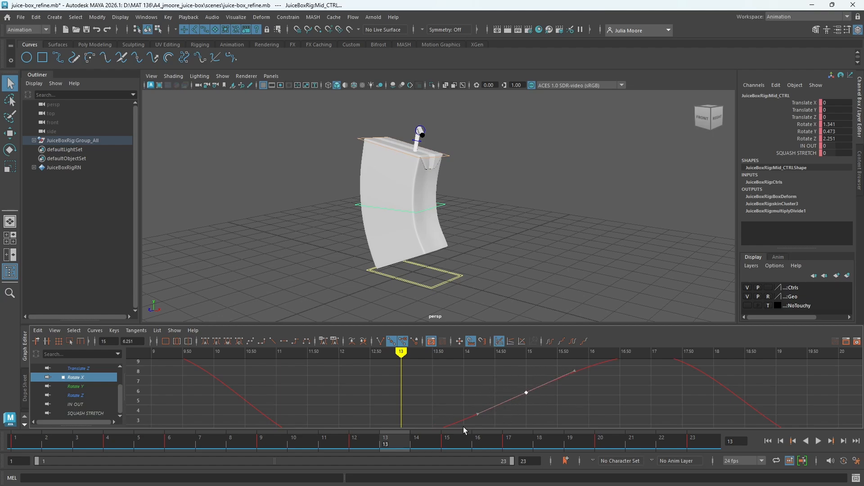
# Step: Fine-tune the outgoing tangent handle of the middle control's Rotate X key at frame 15, lowering it very slightly
pyautogui.click(574, 371)
pyautogui.moveTo(573, 372); pyautogui.dragTo(573, 373)
pyautogui.press('a')
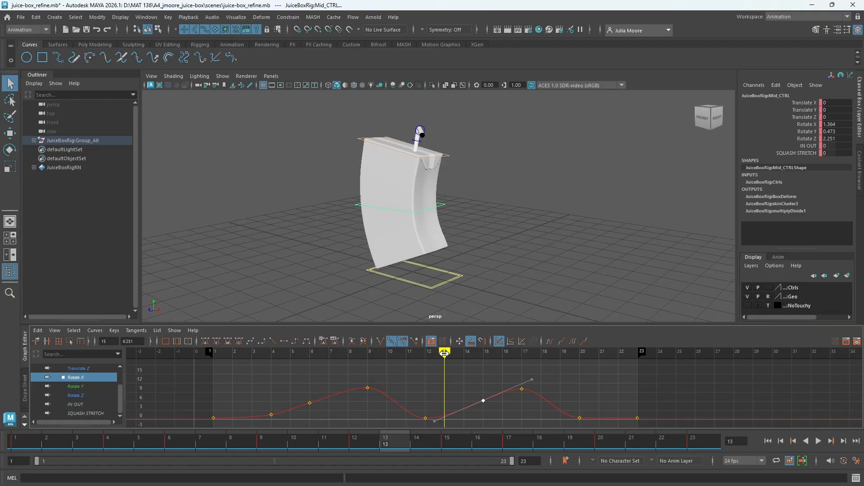
# Step: Play the loop and scrub between frames 1 and 12 to review the sway with the middle control's Rotate X curve
pyautogui.moveTo(444, 352); pyautogui.dragTo(194, 352)
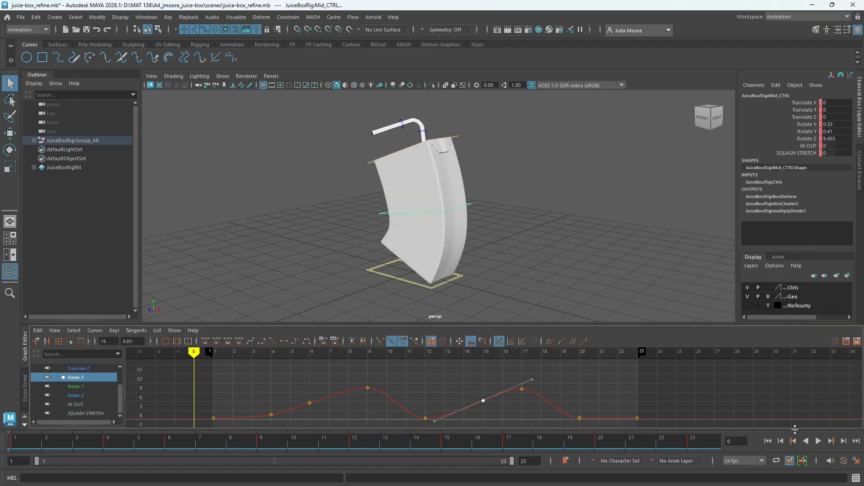
pyautogui.click(818, 441)
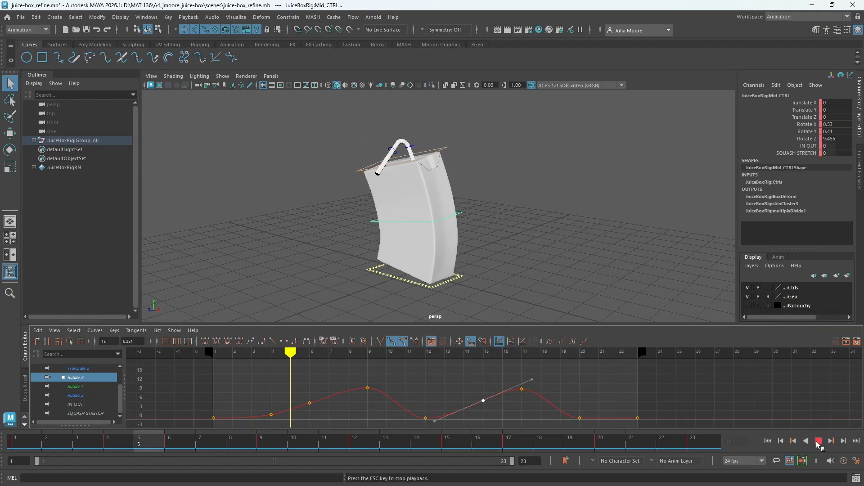
pyautogui.click(817, 441)
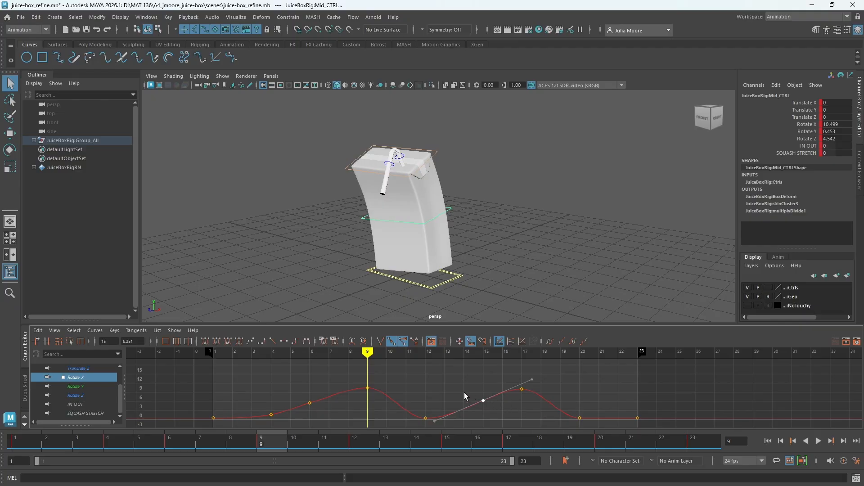
pyautogui.click(508, 400)
pyautogui.hotkey('alt', 'v')
pyautogui.moveTo(362, 363); pyautogui.dragTo(212, 387)
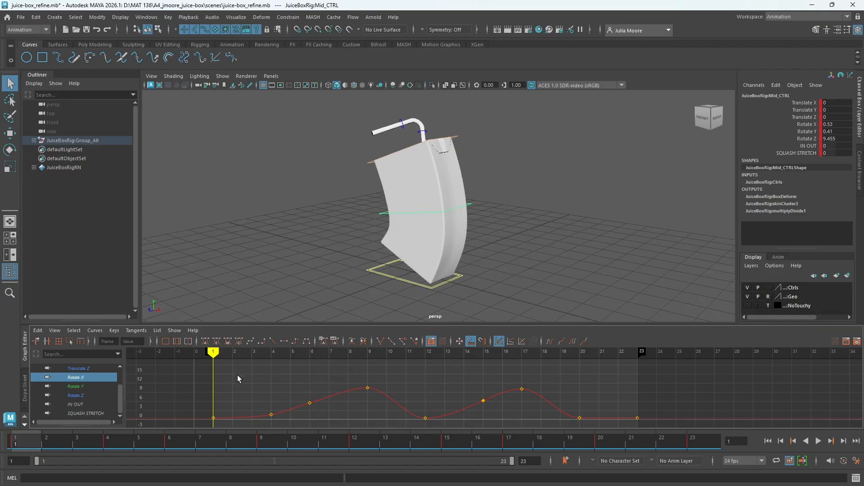
pyautogui.moveTo(237, 374); pyautogui.dragTo(425, 363)
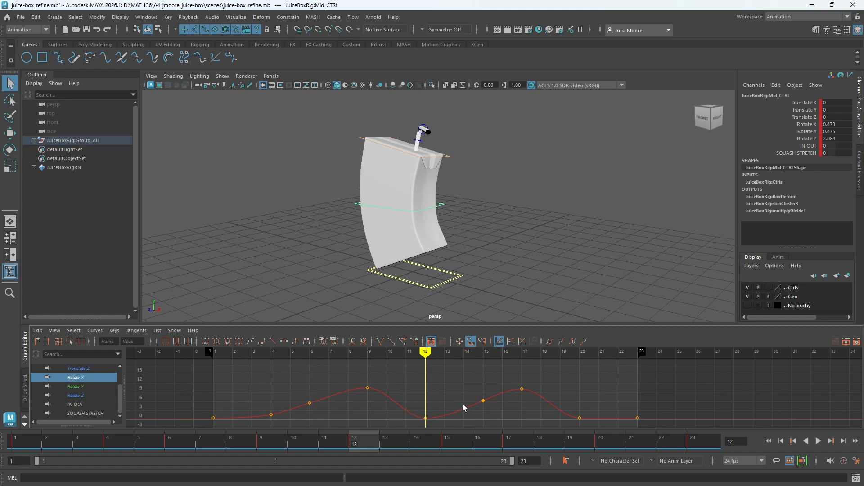
pyautogui.moveTo(429, 364)
pyautogui.mouseDown()
pyautogui.moveTo(251, 374)
pyautogui.moveTo(431, 387)
pyautogui.moveTo(419, 387)
pyautogui.mouseUp()
pyautogui.hotkey('alt', 'v')
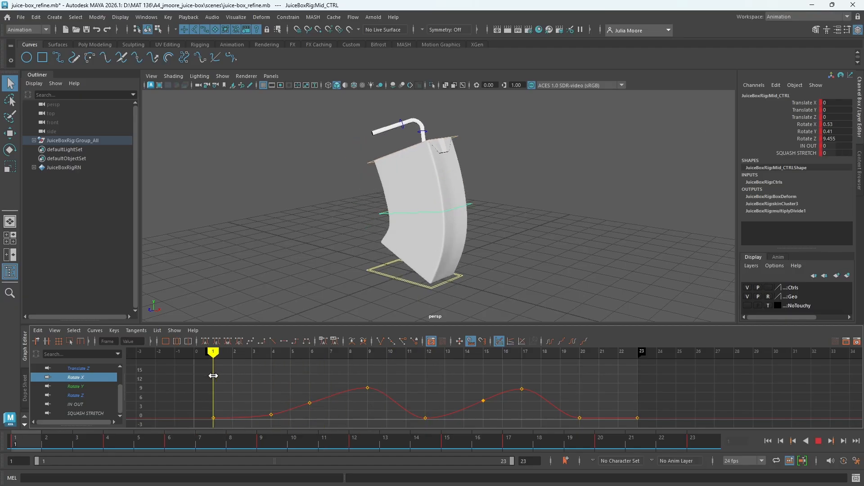
pyautogui.moveTo(215, 374)
pyautogui.mouseDown()
pyautogui.moveTo(619, 368)
pyautogui.moveTo(234, 368)
pyautogui.mouseUp()
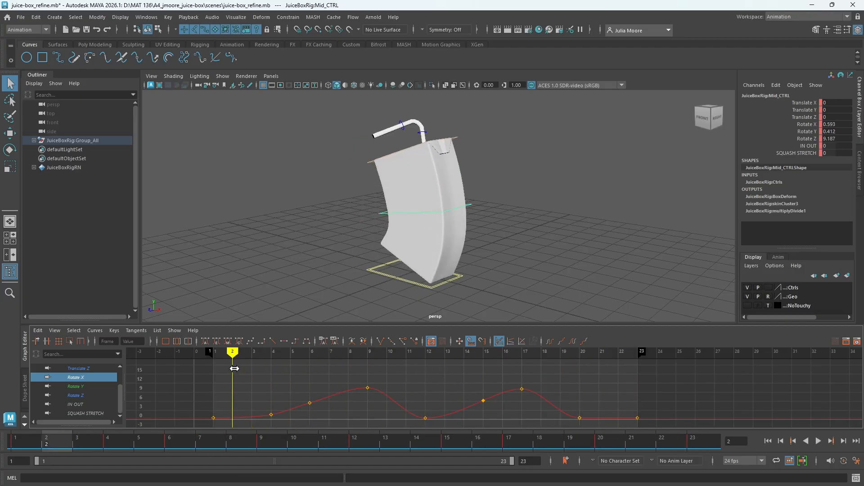
# Step: Isolate the middle control's Rotate Z curve and lower its frame 9 key to about 4.04
pyautogui.click(73, 388)
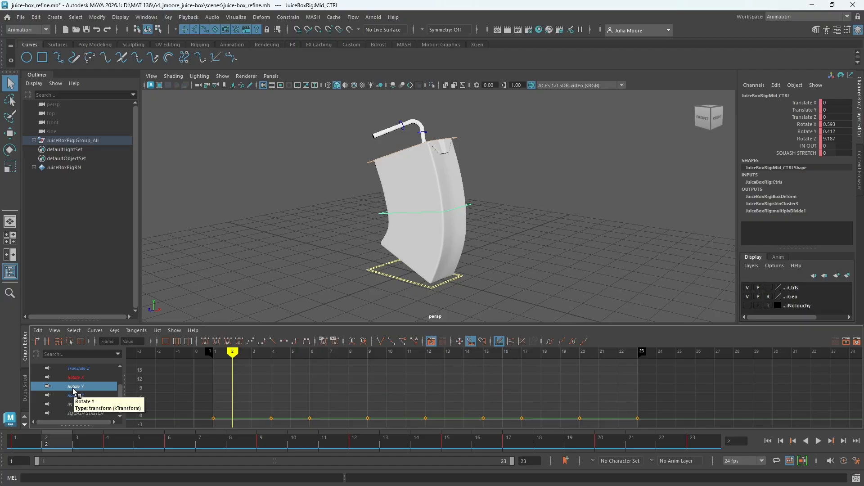
pyautogui.click(75, 395)
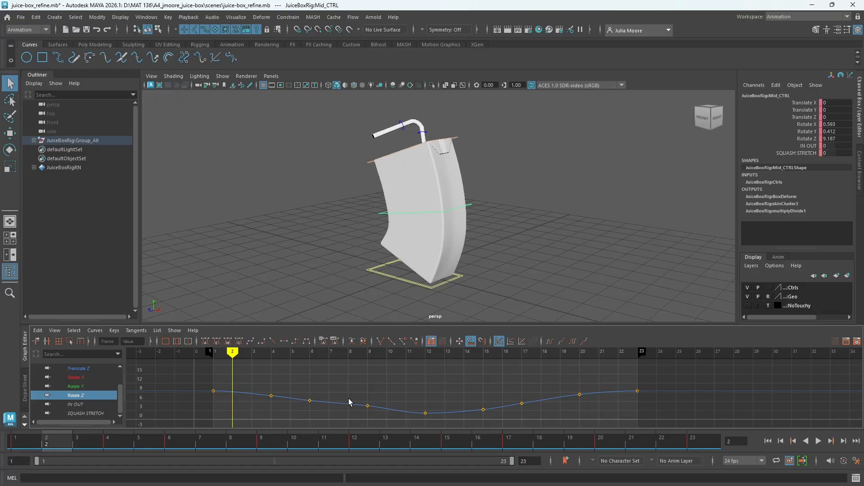
pyautogui.press('f')
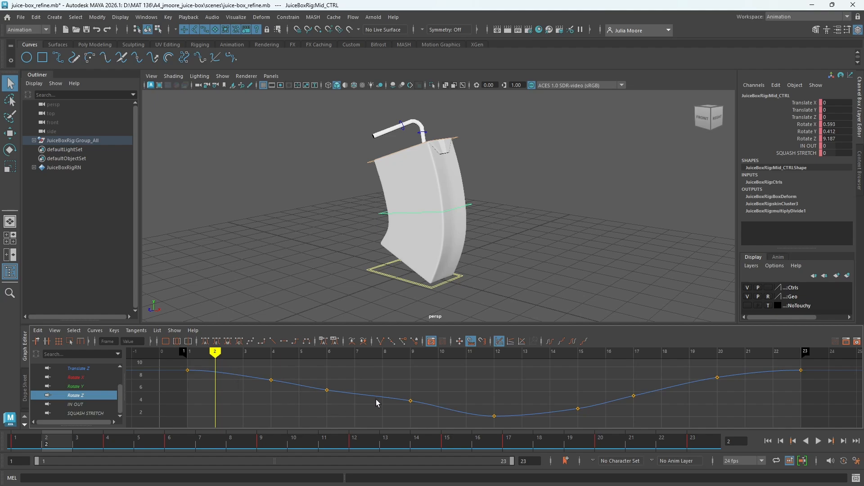
pyautogui.click(411, 403)
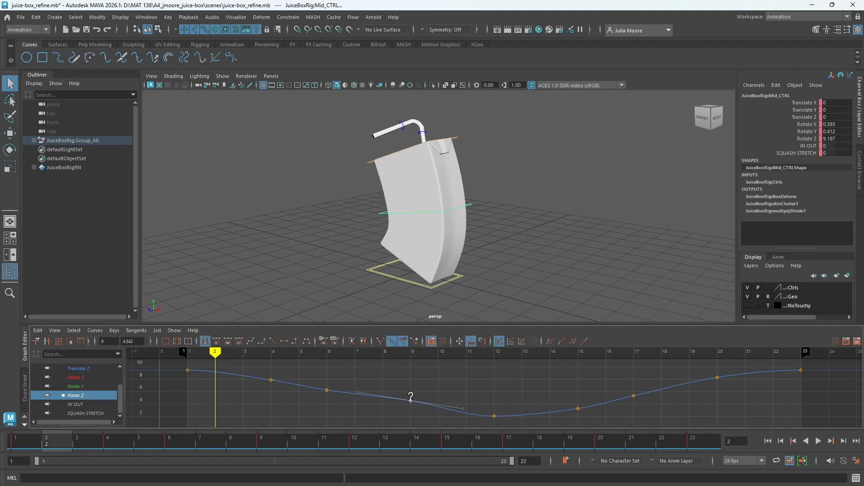
pyautogui.moveTo(410, 402); pyautogui.dragTo(410, 405)
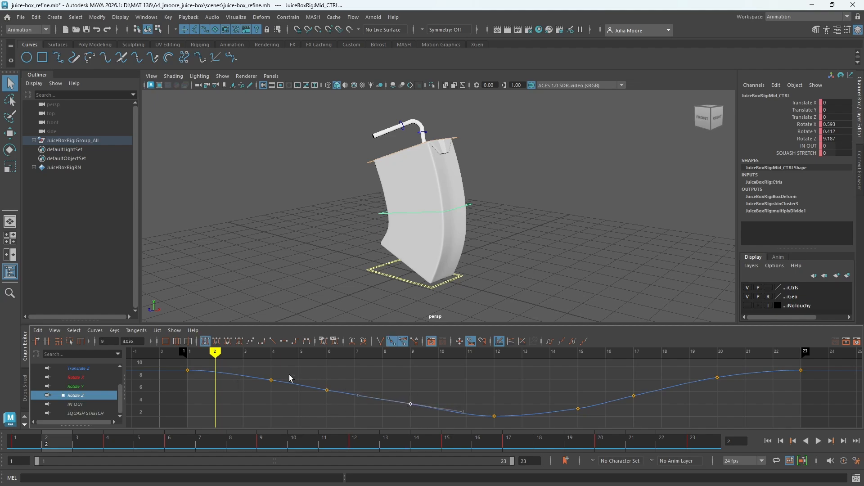
# Step: Play the loop and scrub through frames 1 to 23 to check the sway against the middle control's Rotate Z curve
pyautogui.moveTo(215, 353)
pyautogui.mouseDown()
pyautogui.moveTo(411, 359)
pyautogui.moveTo(166, 375)
pyautogui.mouseUp()
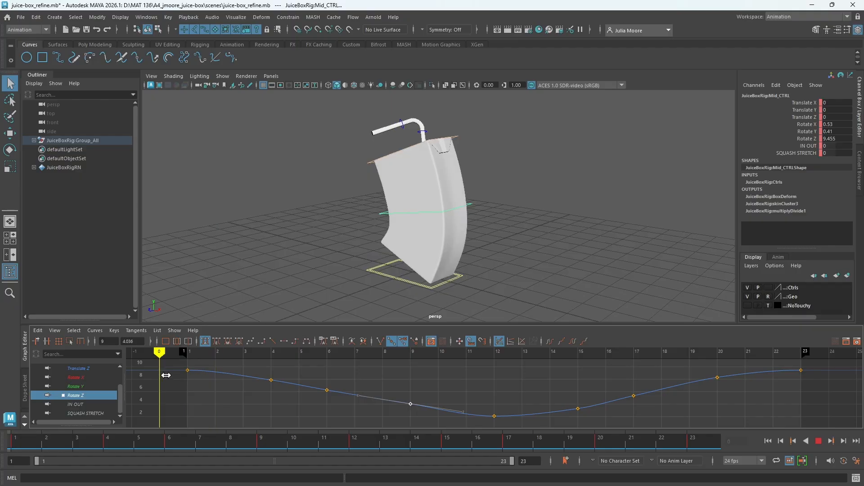
pyautogui.click(818, 442)
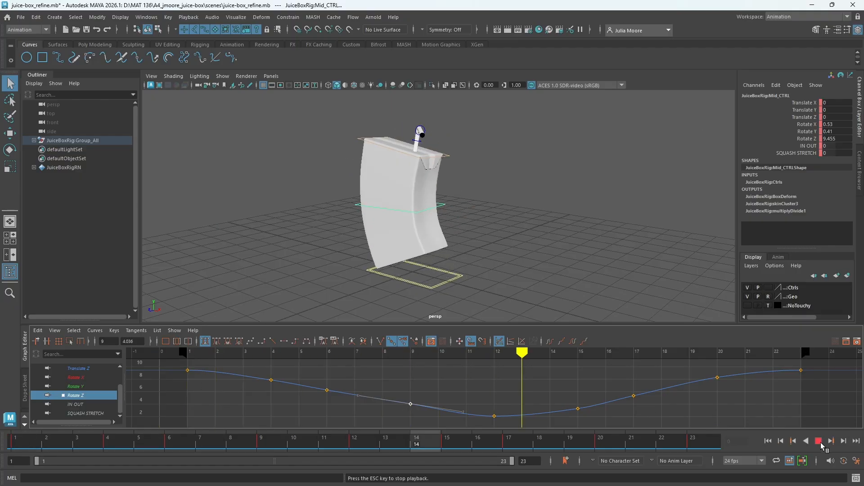
pyautogui.click(468, 379)
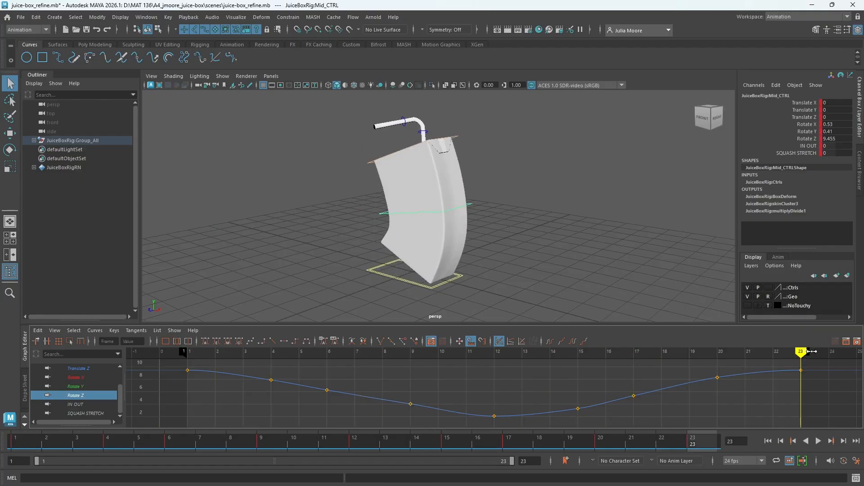
pyautogui.moveTo(812, 351)
pyautogui.mouseDown()
pyautogui.moveTo(447, 395)
pyautogui.moveTo(217, 353)
pyautogui.moveTo(212, 367)
pyautogui.moveTo(193, 367)
pyautogui.mouseUp()
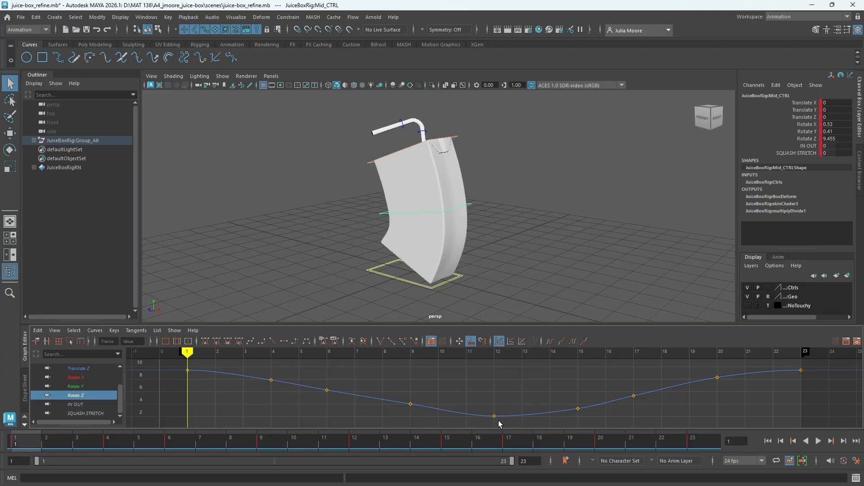
pyautogui.moveTo(192, 357)
pyautogui.mouseDown()
pyautogui.moveTo(549, 394)
pyautogui.moveTo(493, 397)
pyautogui.mouseUp()
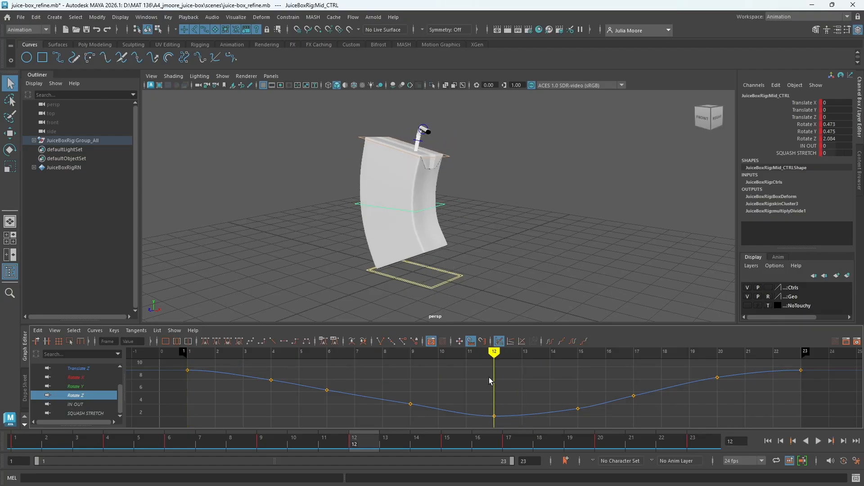
pyautogui.hotkey('alt', 'v')
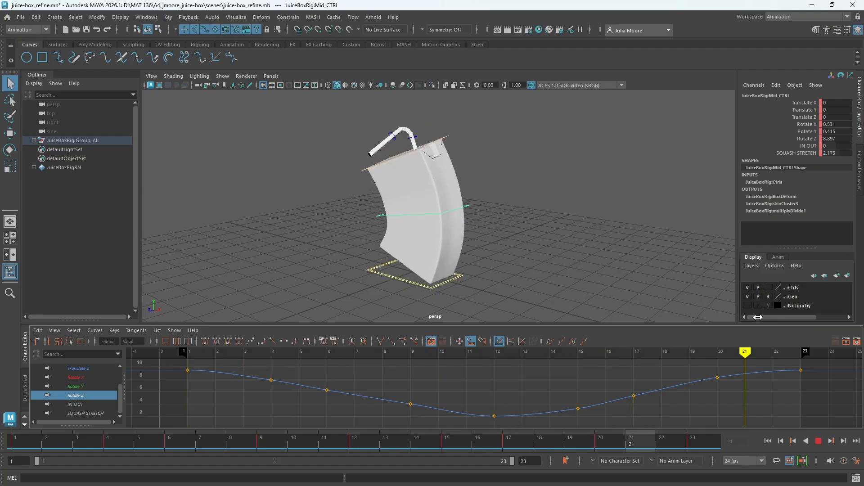
pyautogui.click(285, 356)
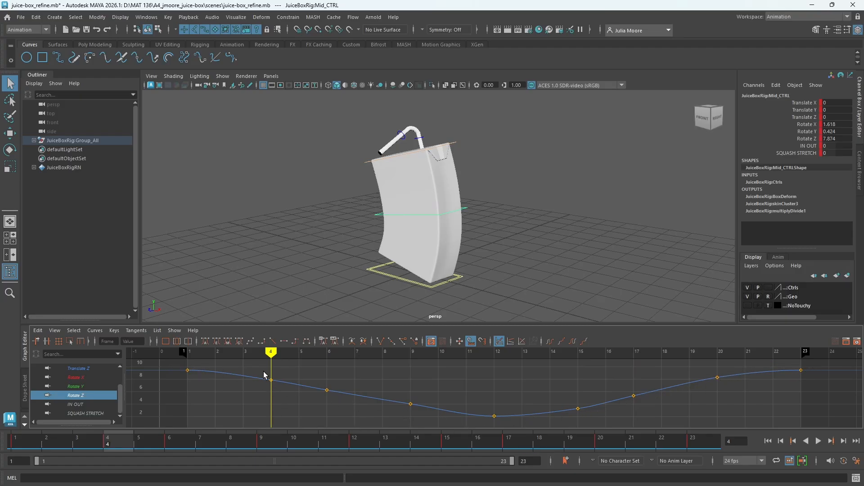
# Step: Delete the Mid control's Rotate Z keys at frames 4, 9, 15 and 20
pyautogui.moveTo(301, 400); pyautogui.dragTo(270, 400)
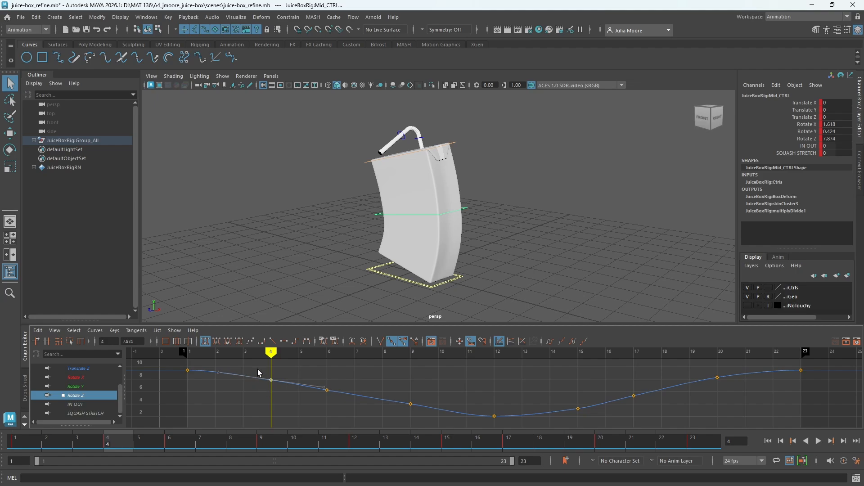
pyautogui.click(261, 382)
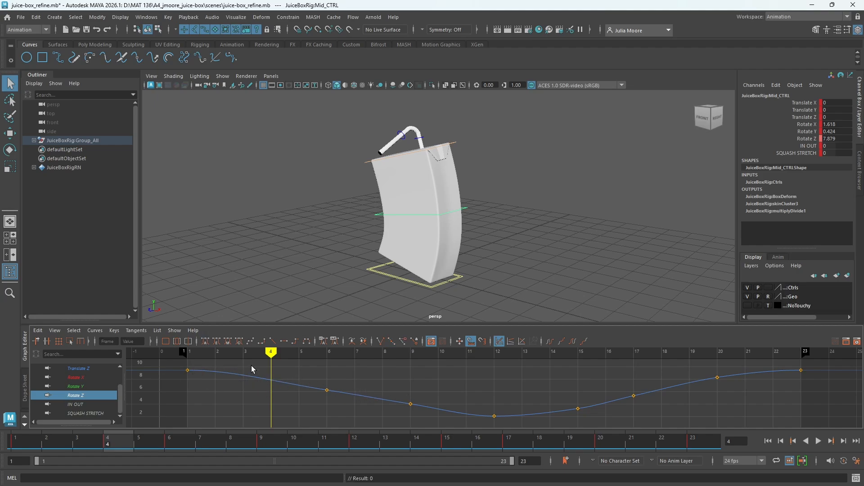
pyautogui.moveTo(270, 354); pyautogui.dragTo(410, 354)
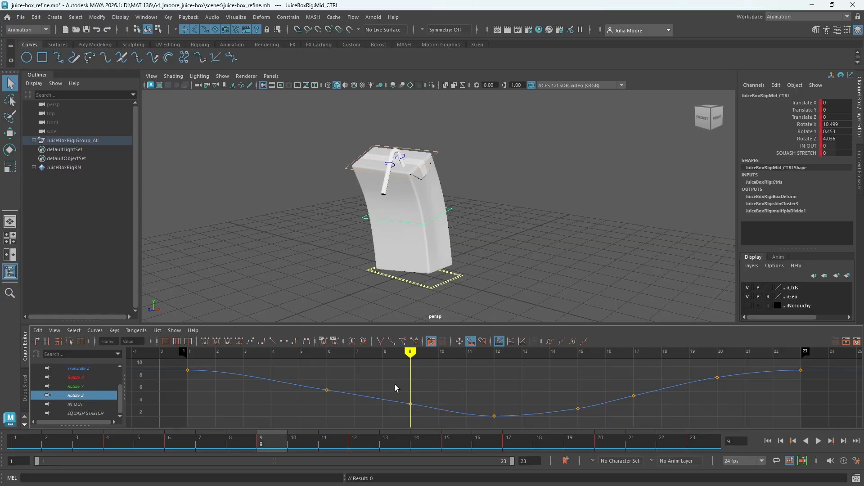
pyautogui.moveTo(395, 384); pyautogui.dragTo(436, 424)
pyautogui.press('Delete')
pyautogui.moveTo(414, 354)
pyautogui.mouseDown()
pyautogui.moveTo(576, 354)
pyautogui.moveTo(562, 375)
pyautogui.mouseUp()
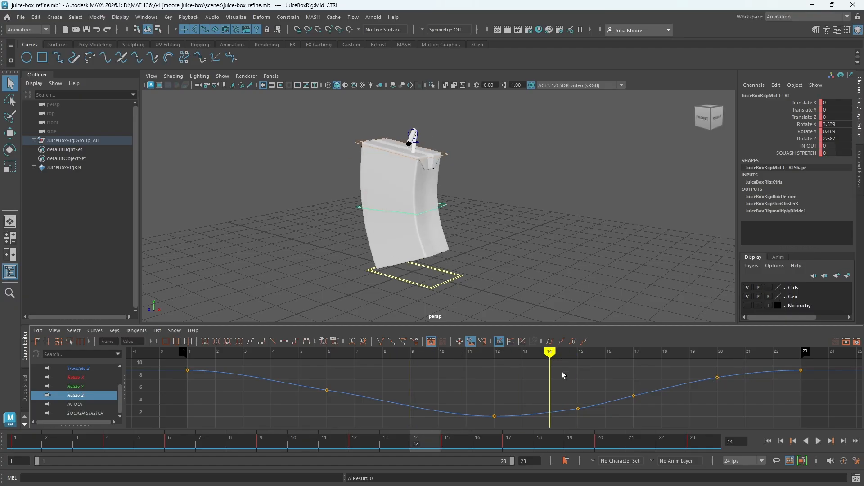
pyautogui.moveTo(593, 419); pyautogui.dragTo(595, 419)
pyautogui.press('Delete')
pyautogui.moveTo(704, 369); pyautogui.dragTo(737, 379)
pyautogui.press('Delete')
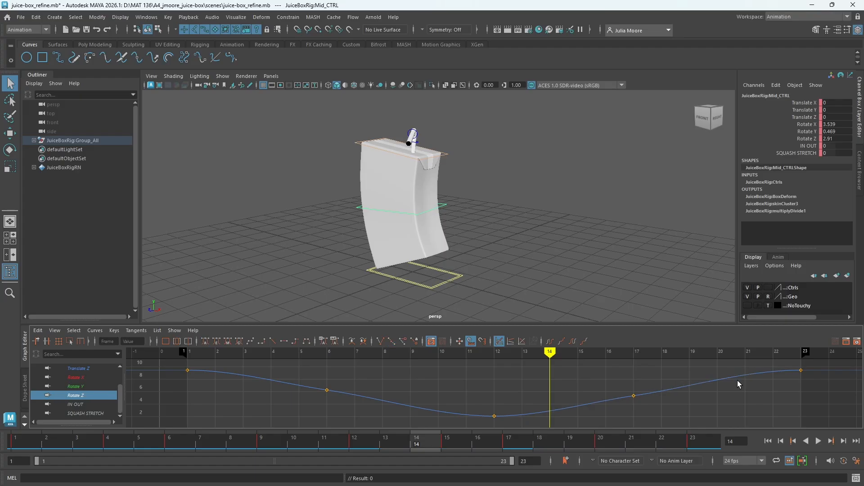
# Step: Play the animation from frame 1 twice to check the smoothed Rotate Z motion
pyautogui.moveTo(548, 355); pyautogui.dragTo(187, 355)
pyautogui.click(818, 441)
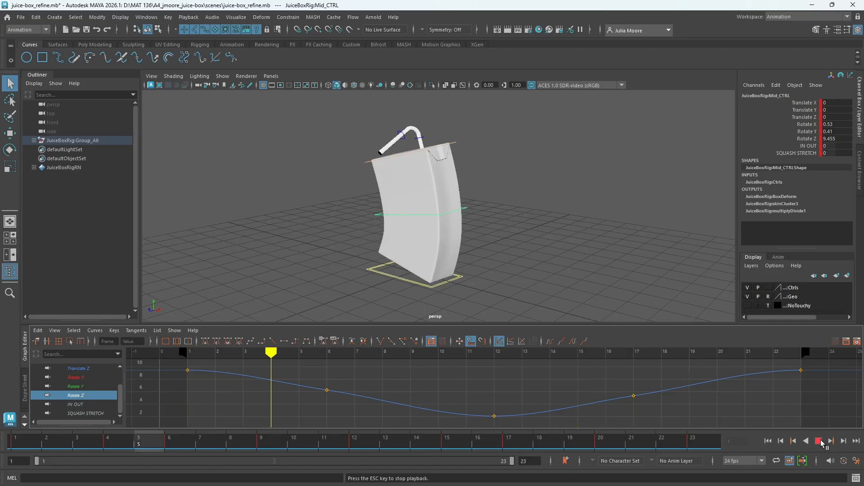
pyautogui.click(820, 442)
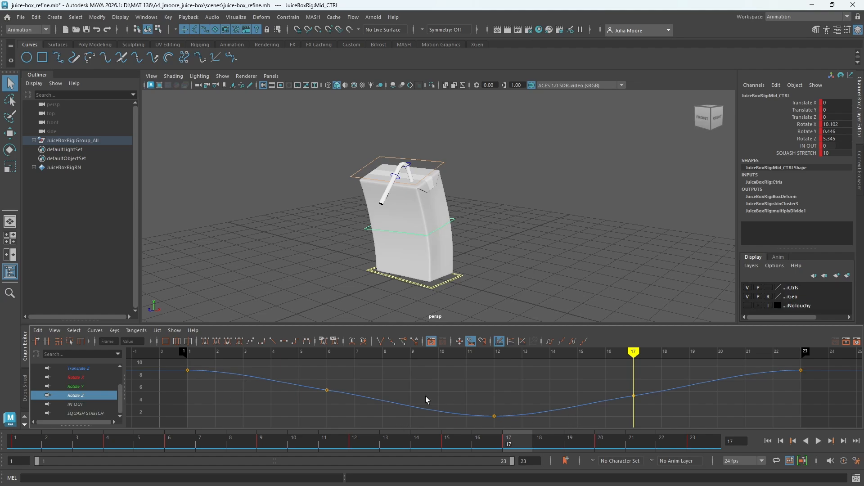
pyautogui.moveTo(633, 351); pyautogui.dragTo(198, 350)
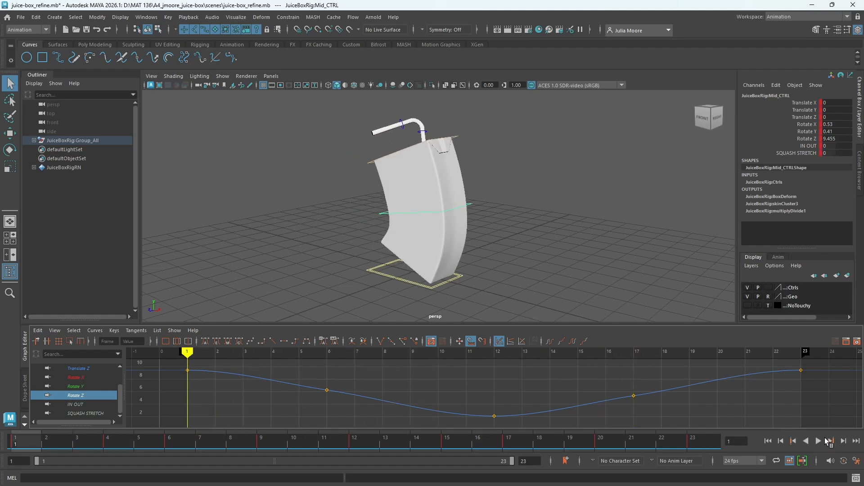
pyautogui.click(819, 442)
pyautogui.click(820, 443)
pyautogui.moveTo(775, 351); pyautogui.dragTo(199, 315)
# Step: Frame the Mid control's IN OUT curve, try an IN OUT value of 10 at frame 6, and undo it
pyautogui.click(81, 406)
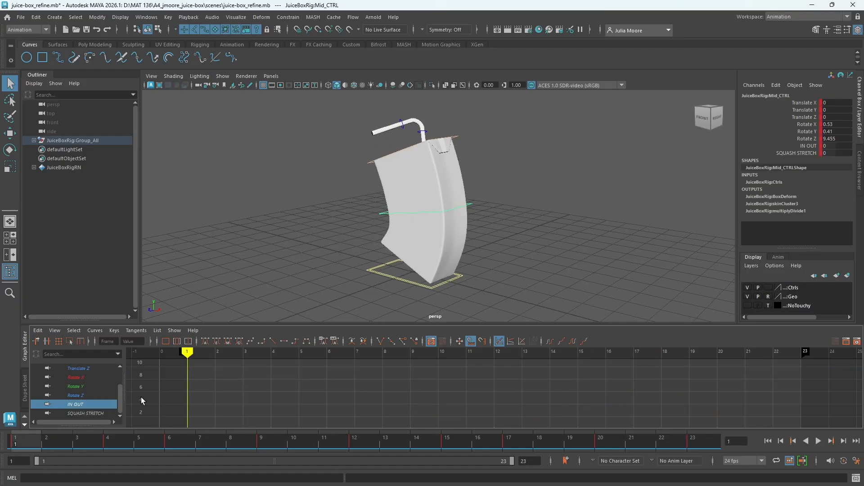
pyautogui.press('f')
pyautogui.moveTo(185, 352)
pyautogui.mouseDown()
pyautogui.moveTo(583, 353)
pyautogui.moveTo(190, 366)
pyautogui.mouseUp()
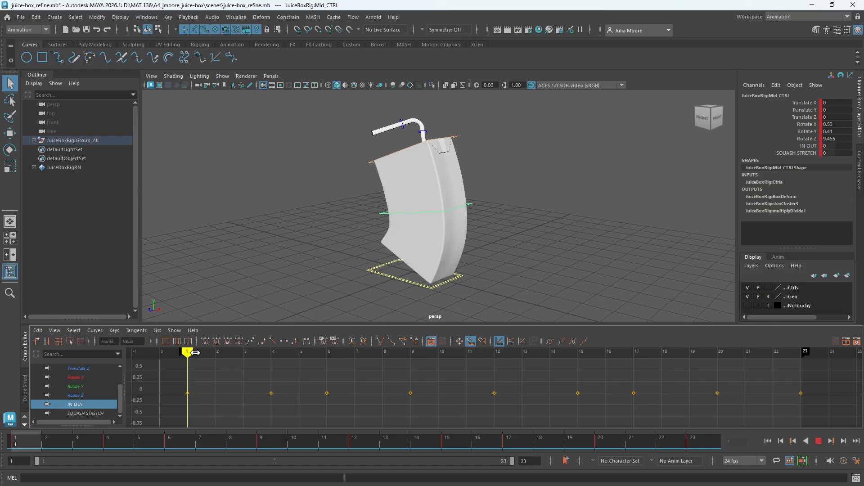
pyautogui.moveTo(187, 352)
pyautogui.mouseDown()
pyautogui.moveTo(384, 352)
pyautogui.moveTo(327, 351)
pyautogui.mouseUp()
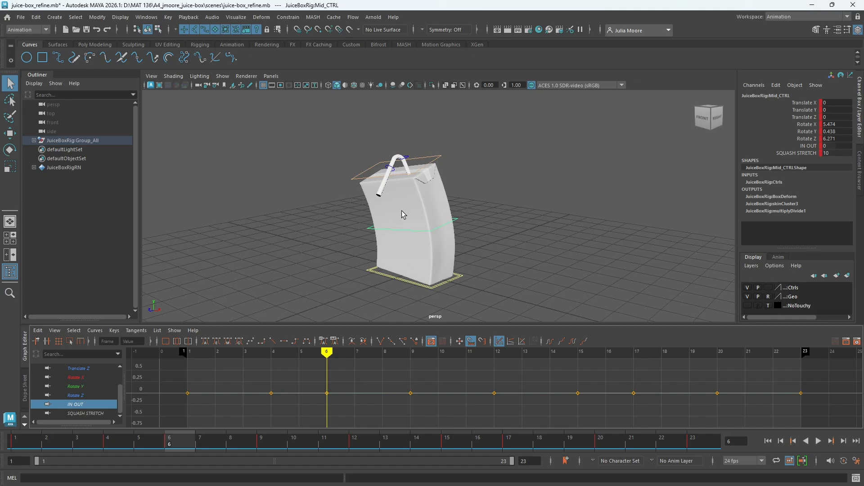
pyautogui.doubleClick(826, 146)
pyautogui.write('10')
pyautogui.press('Return')
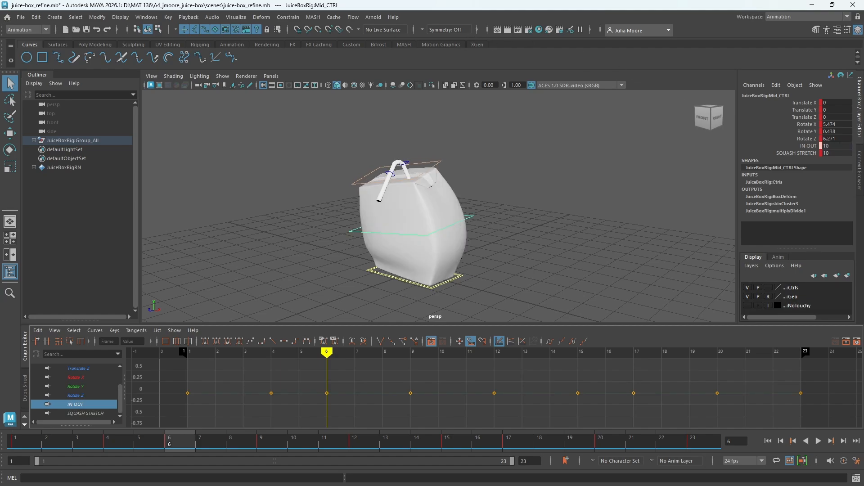
pyautogui.hotkey('ctrl', 'z')
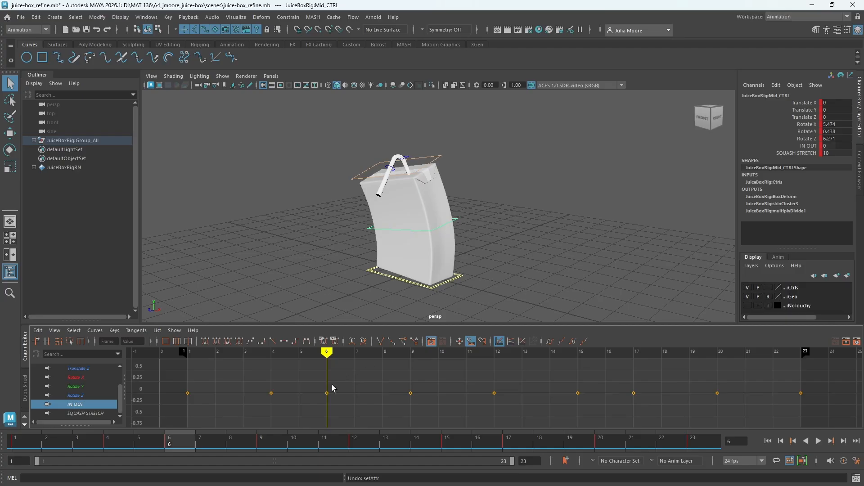
# Step: Try an IN OUT value of -10 at frame 12 without keying it, and scrub back through the animation
pyautogui.moveTo(327, 352); pyautogui.dragTo(494, 351)
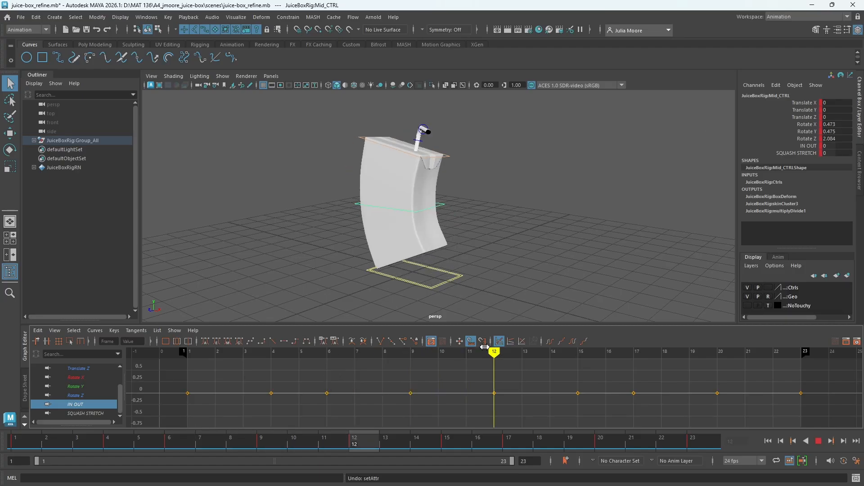
pyautogui.doubleClick(828, 146)
pyautogui.write('-10')
pyautogui.press('Return')
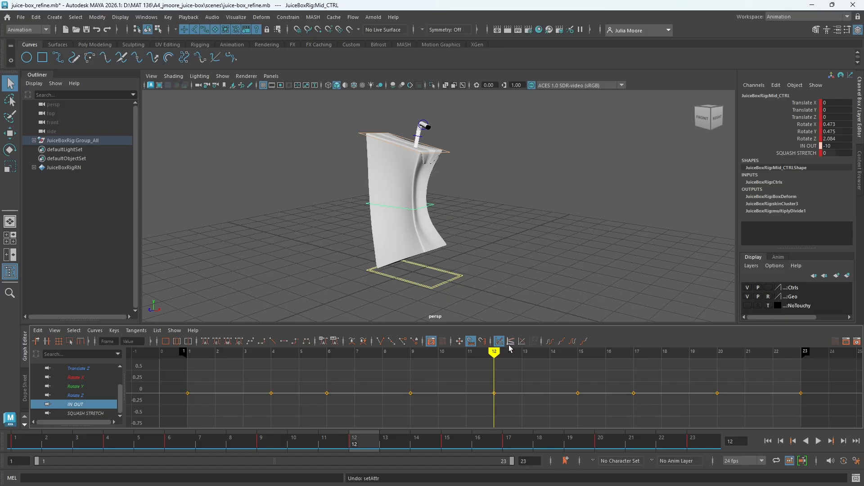
pyautogui.moveTo(495, 354); pyautogui.dragTo(348, 373)
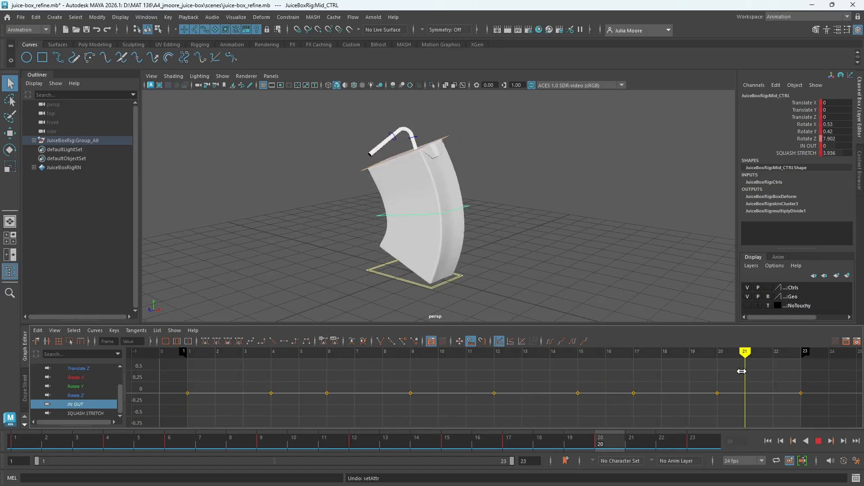
pyautogui.moveTo(215, 355); pyautogui.dragTo(160, 360)
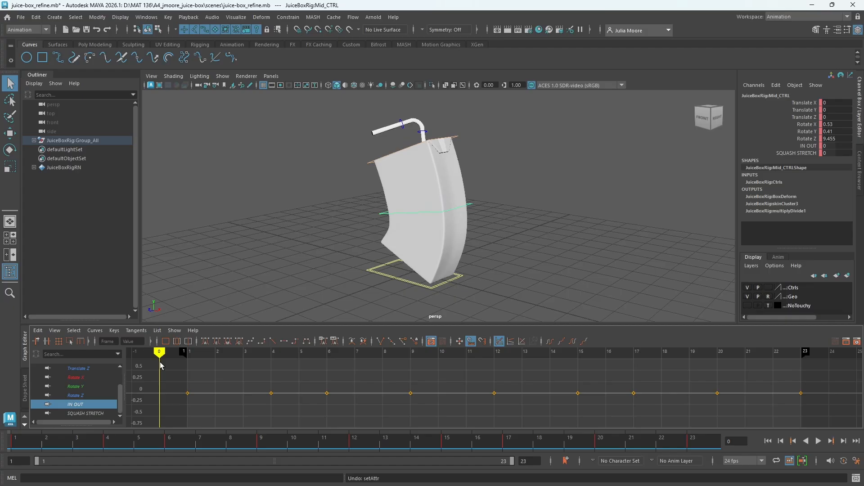
# Step: Frame the SQUASH STRETCH curve and examine its keys at frames 4, 6, 9, 15 and 17
pyautogui.click(88, 413)
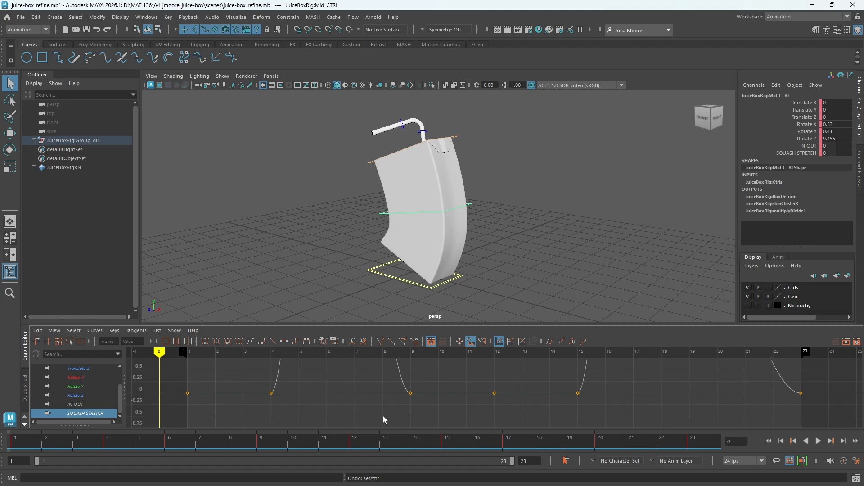
pyautogui.press('f')
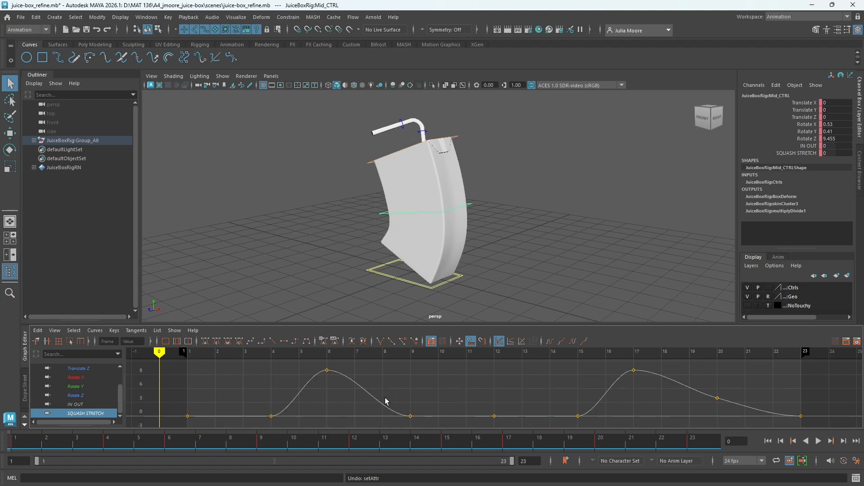
pyautogui.moveTo(161, 363)
pyautogui.mouseDown()
pyautogui.moveTo(299, 357)
pyautogui.moveTo(270, 358)
pyautogui.mouseUp()
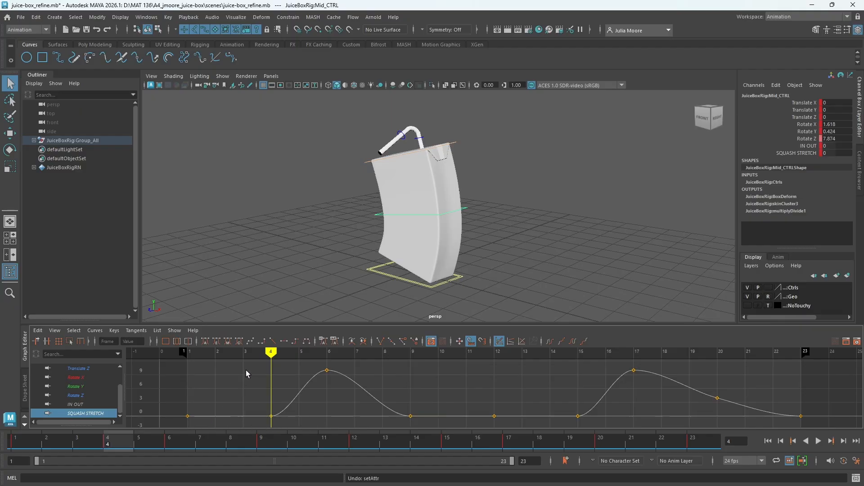
pyautogui.click(261, 414)
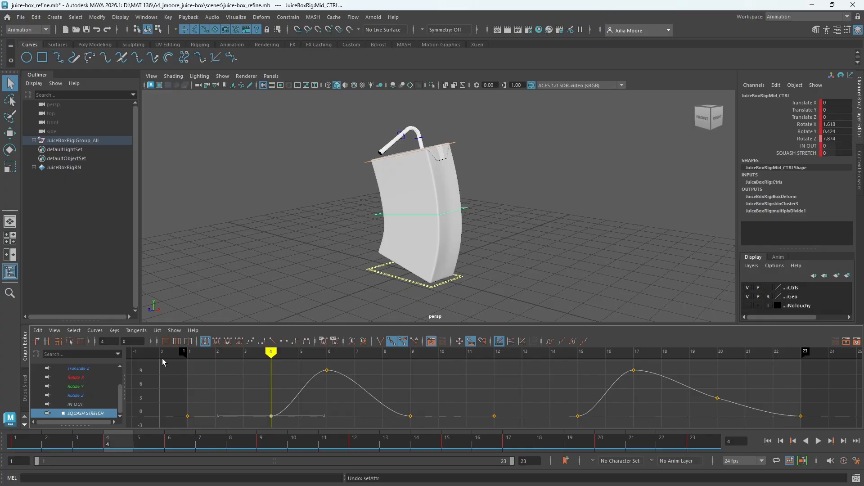
pyautogui.moveTo(320, 362); pyautogui.dragTo(347, 387)
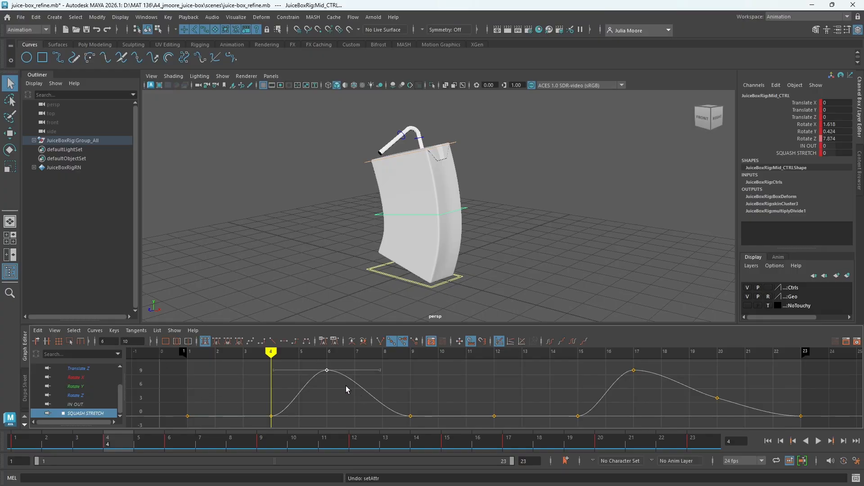
pyautogui.moveTo(271, 352); pyautogui.dragTo(325, 353)
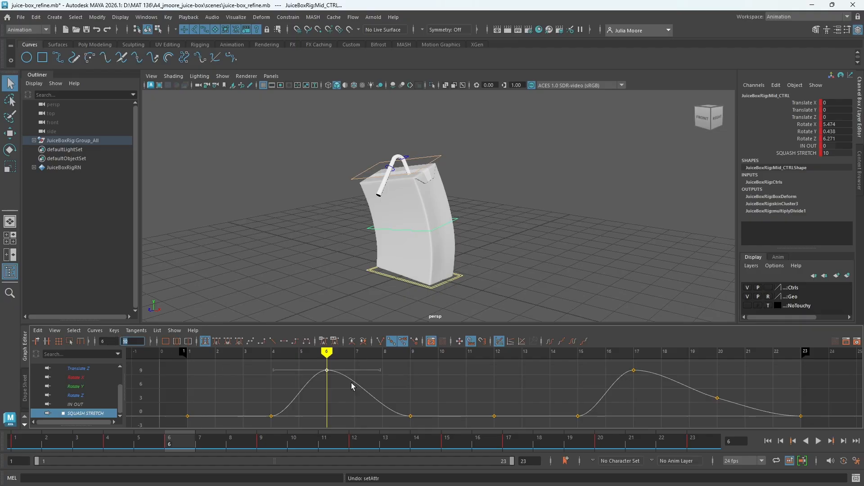
pyautogui.moveTo(327, 352); pyautogui.dragTo(408, 362)
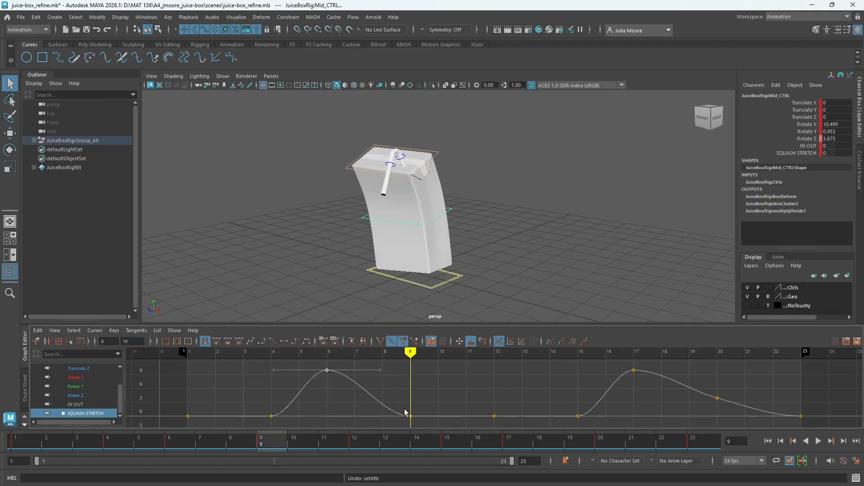
pyautogui.moveTo(404, 408); pyautogui.dragTo(429, 427)
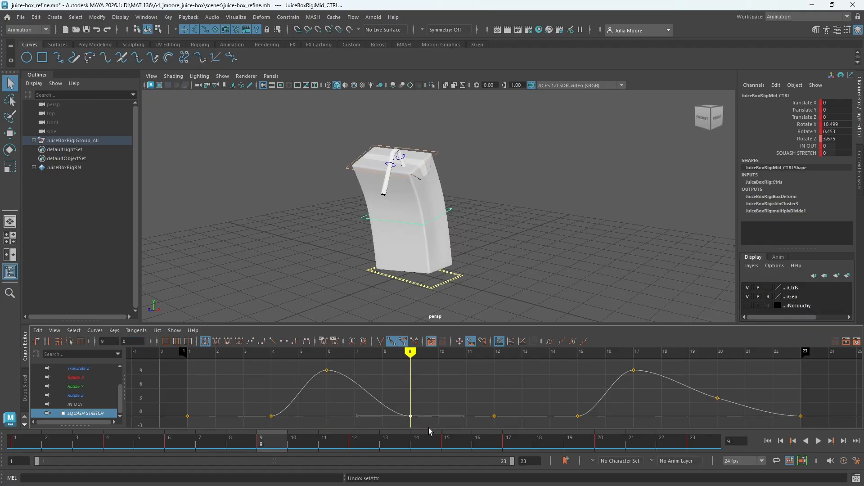
pyautogui.click(132, 341)
pyautogui.moveTo(410, 353); pyautogui.dragTo(578, 354)
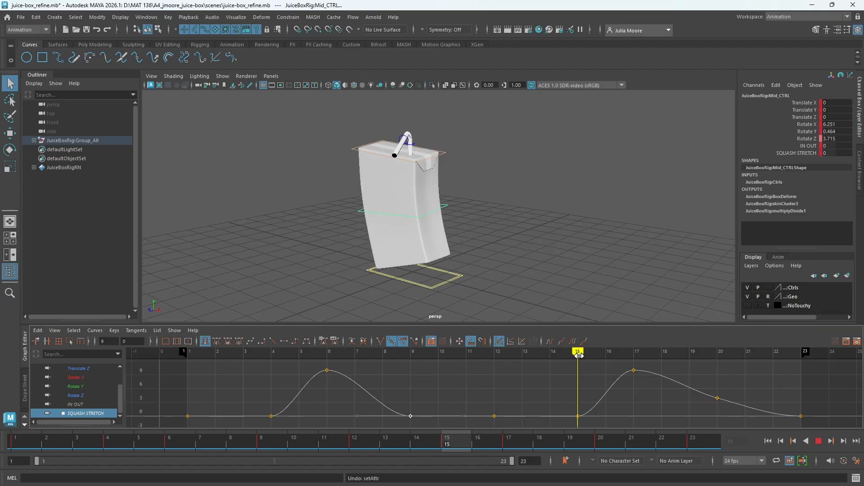
pyautogui.moveTo(575, 402); pyautogui.dragTo(583, 421)
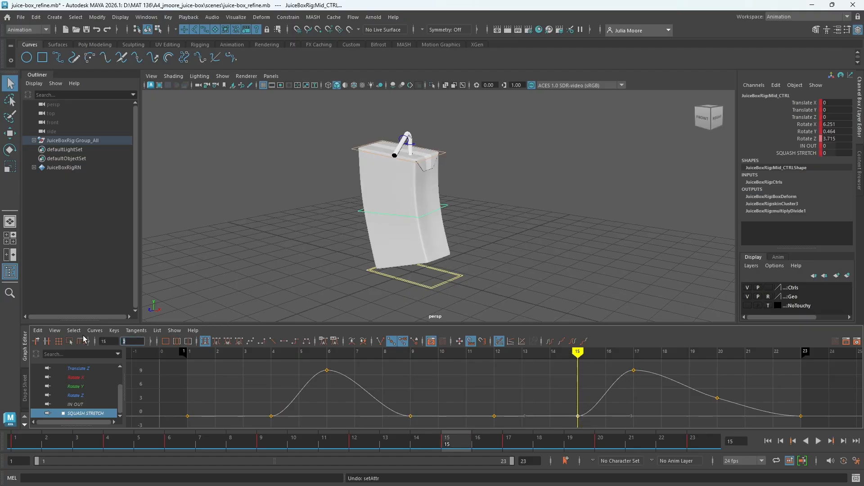
pyautogui.moveTo(578, 353); pyautogui.dragTo(647, 382)
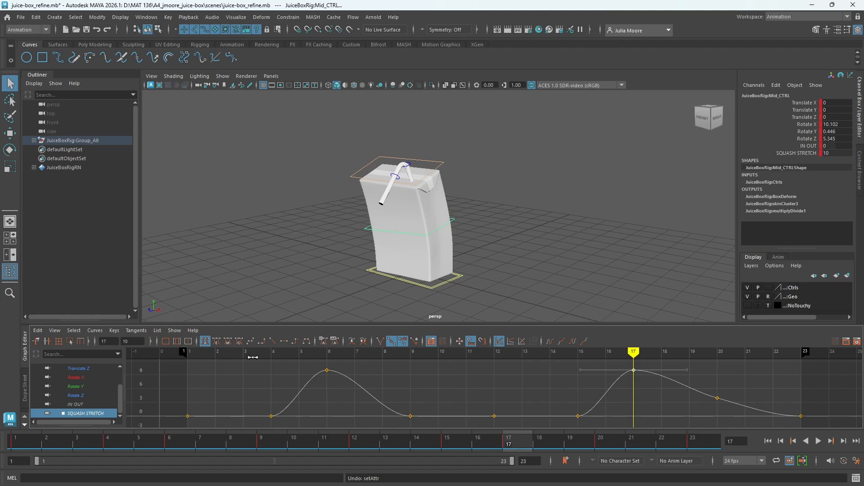
# Step: Set the SQUASH STRETCH key at frame 20 to a value of 0
pyautogui.moveTo(684, 355); pyautogui.dragTo(718, 380)
pyautogui.click(717, 398)
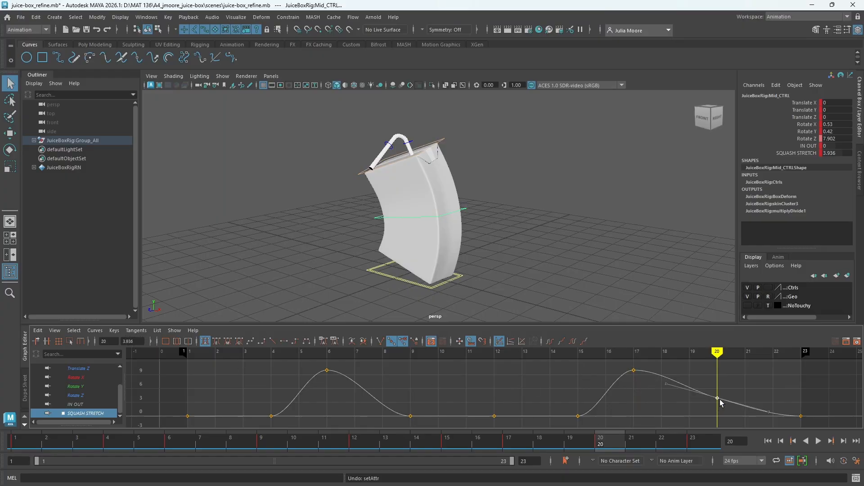
pyautogui.moveTo(717, 394); pyautogui.dragTo(719, 412, button='middle')
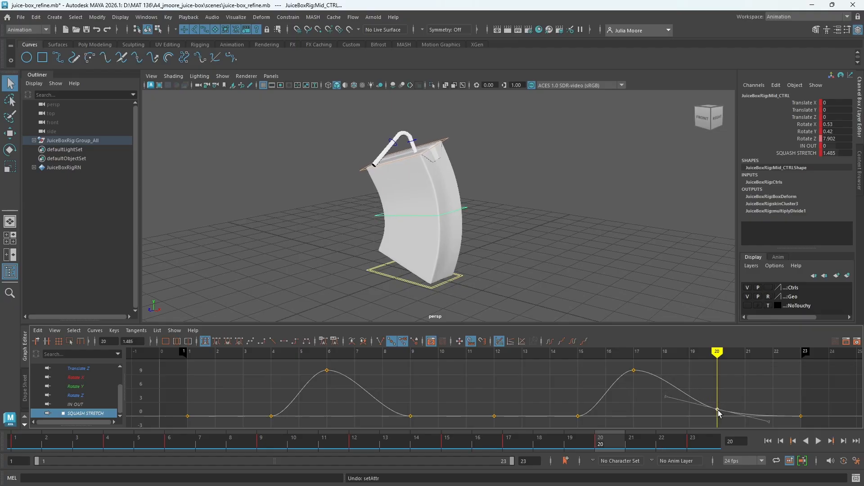
pyautogui.click(140, 341)
pyautogui.press('Return')
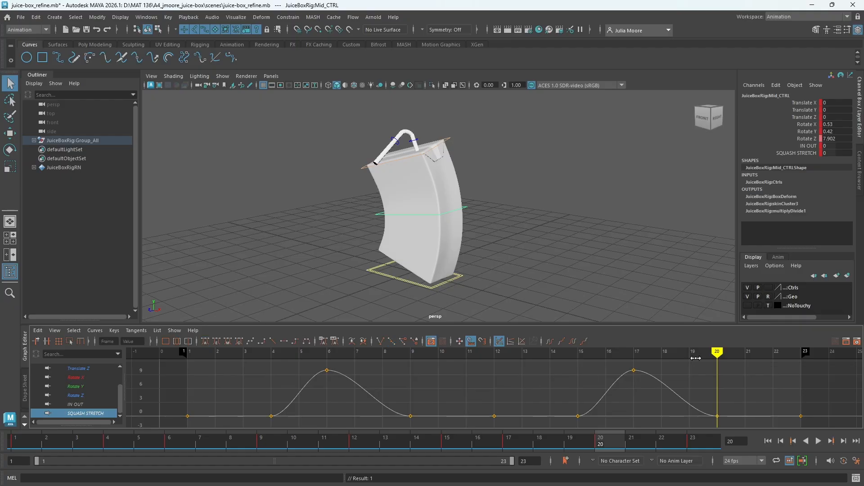
# Step: Play the animation from the start to check the SQUASH STRETCH timing, and return to frame 2
pyautogui.moveTo(217, 355); pyautogui.dragTo(161, 355)
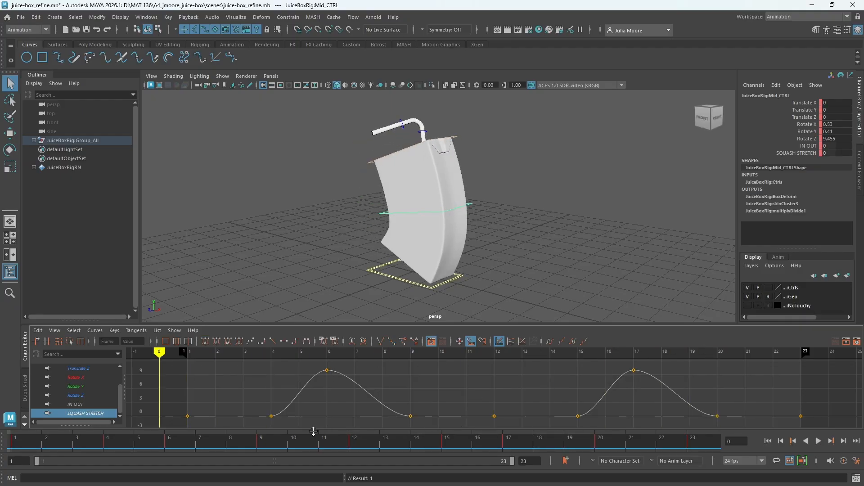
pyautogui.click(819, 441)
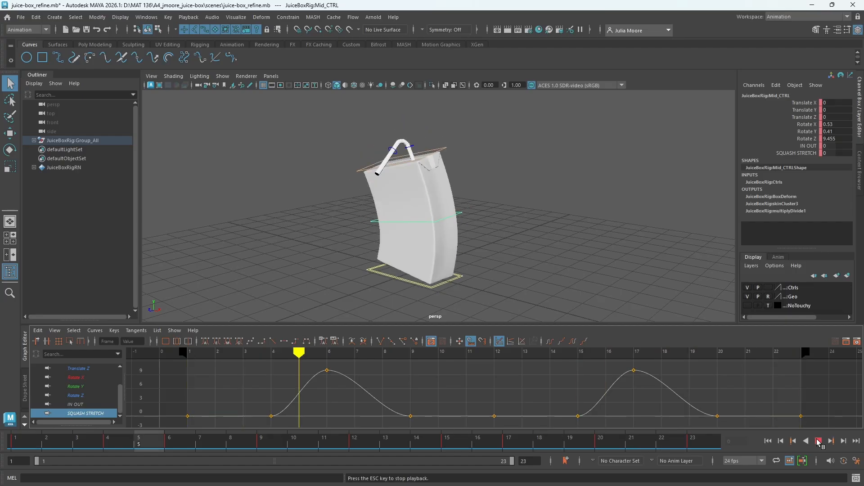
pyautogui.click(819, 441)
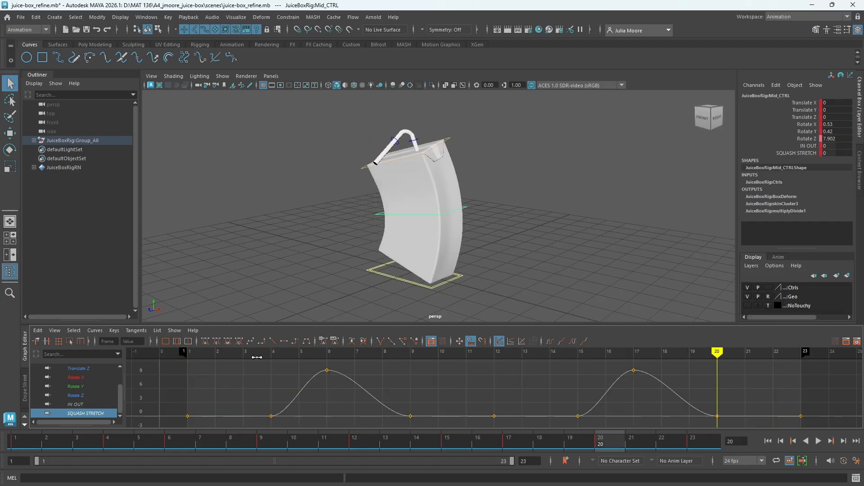
pyautogui.click(217, 352)
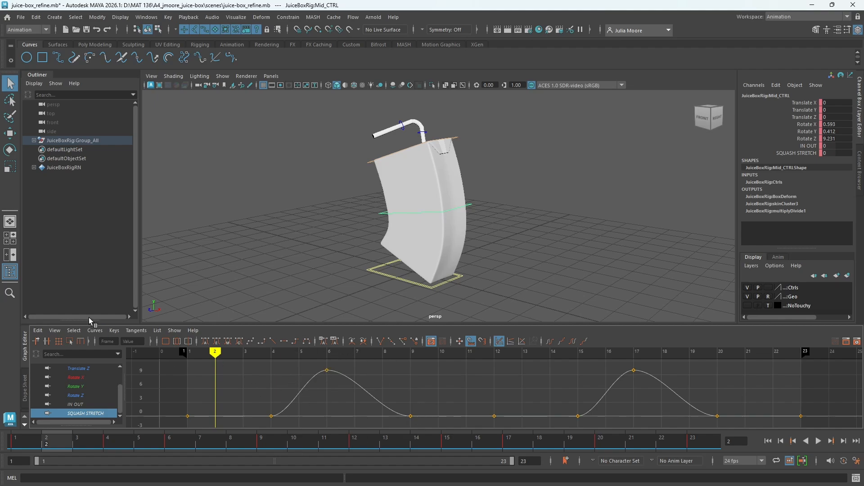
# Step: Try breaking the tangents of the SQUASH STRETCH key at frame 4 and steepening its outgoing side
pyautogui.moveTo(268, 413); pyautogui.dragTo(282, 424)
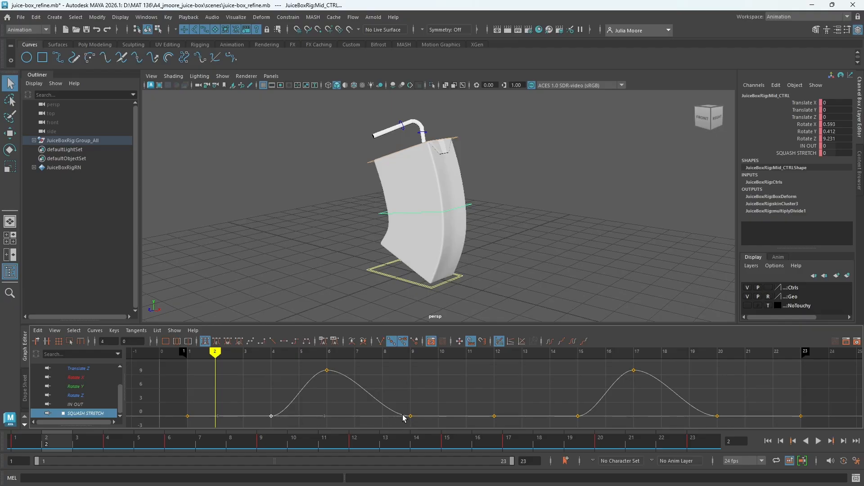
pyautogui.moveTo(324, 418); pyautogui.dragTo(314, 385)
pyautogui.hotkey('ctrl', 'z')
pyautogui.rightClick(272, 419)
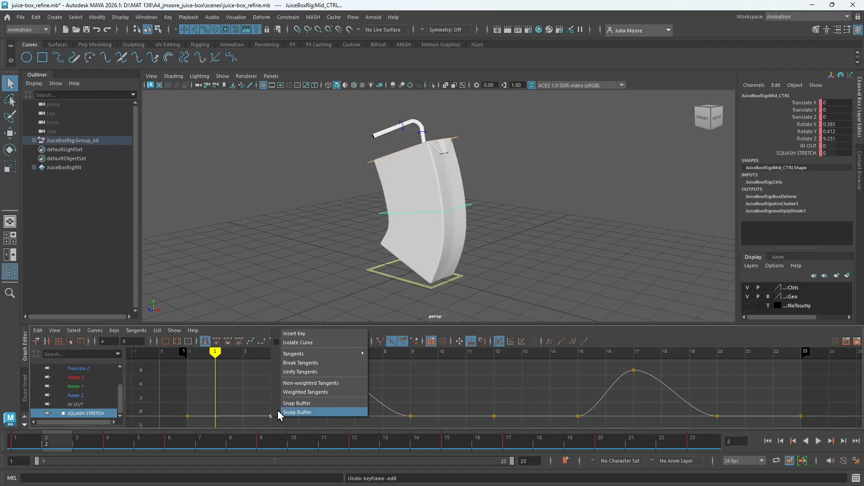
pyautogui.click(309, 363)
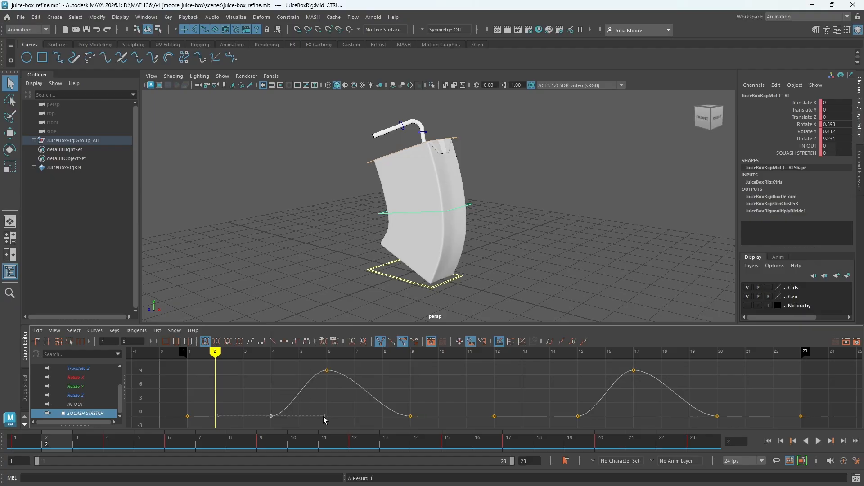
pyautogui.moveTo(323, 418); pyautogui.dragTo(305, 373)
pyautogui.moveTo(214, 352)
pyautogui.mouseDown()
pyautogui.moveTo(367, 353)
pyautogui.moveTo(445, 369)
pyautogui.moveTo(249, 376)
pyautogui.moveTo(409, 392)
pyautogui.moveTo(245, 382)
pyautogui.moveTo(353, 397)
pyautogui.moveTo(355, 389)
pyautogui.mouseUp()
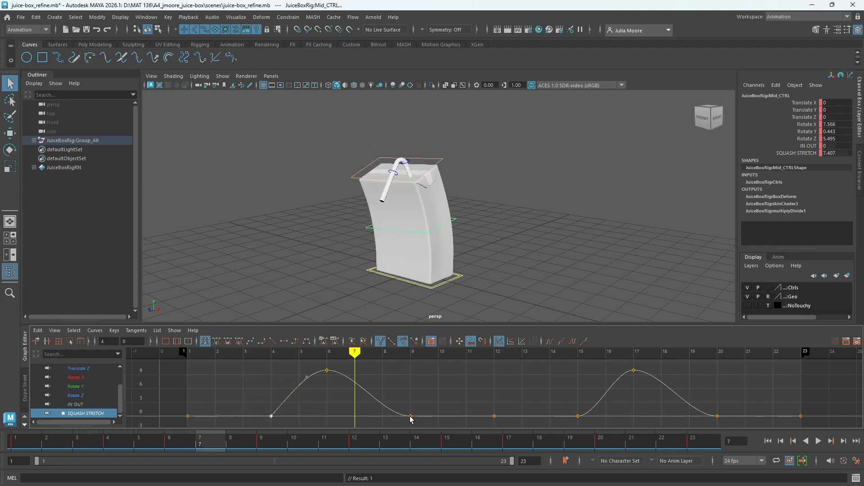
# Step: Try breaking the tangents of the SQUASH STRETCH key at frame 9 and steepening its incoming side
pyautogui.moveTo(406, 411)
pyautogui.mouseDown()
pyautogui.moveTo(419, 426)
pyautogui.moveTo(411, 419)
pyautogui.mouseUp()
pyautogui.moveTo(411, 418); pyautogui.dragTo(448, 363, button='right')
pyautogui.moveTo(358, 416); pyautogui.dragTo(379, 388)
# Step: Play and scrub the animation to judge the sharper SQUASH STRETCH tangents around frames 4 to 9
pyautogui.moveTo(356, 353); pyautogui.dragTo(159, 361)
pyautogui.click(818, 441)
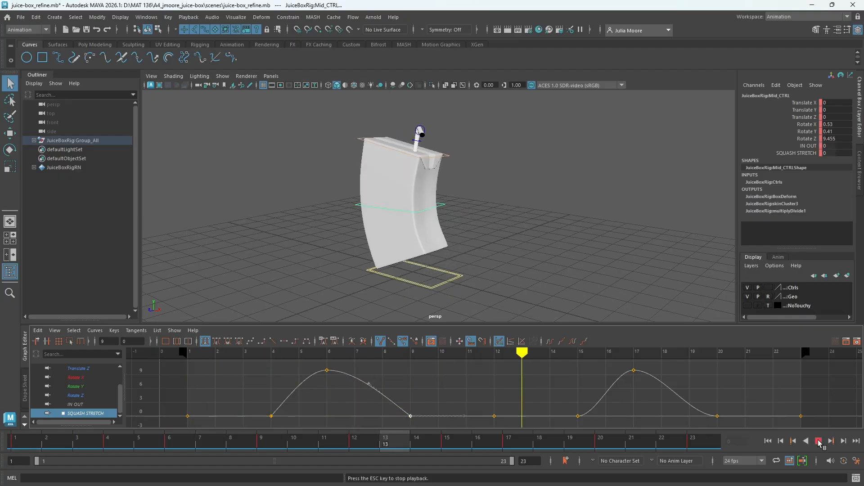
pyautogui.click(818, 441)
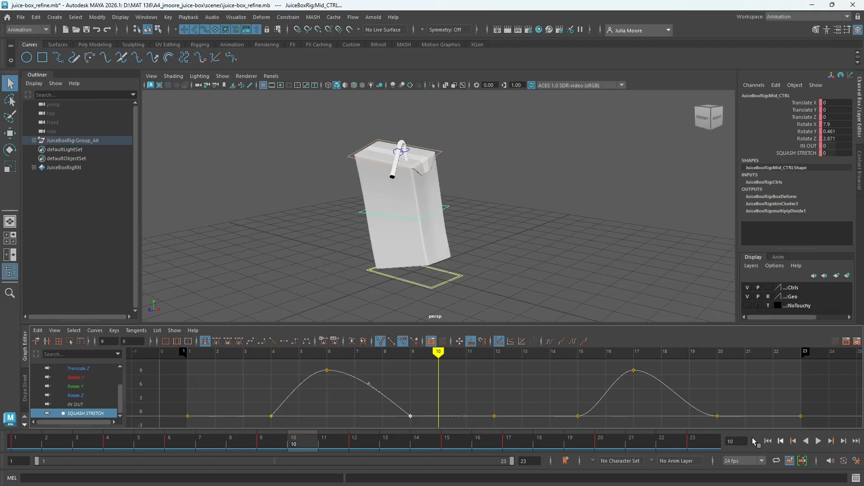
pyautogui.hotkey('alt', 'v')
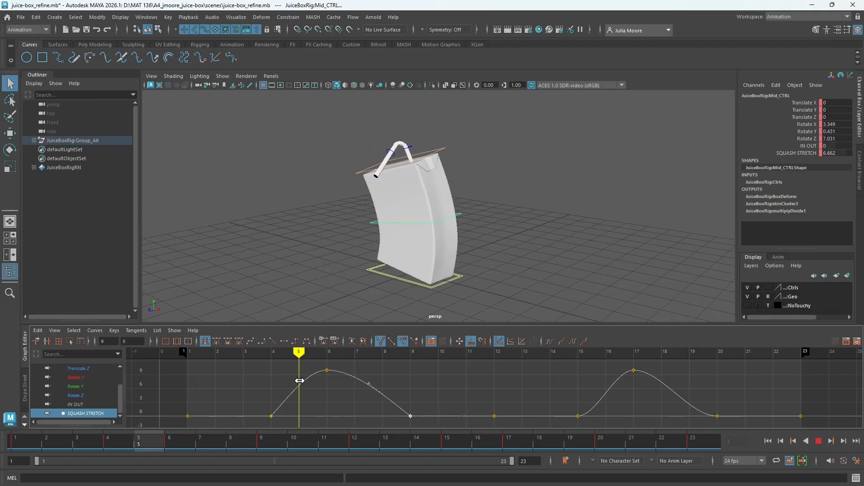
pyautogui.moveTo(316, 381)
pyautogui.mouseDown()
pyautogui.moveTo(717, 391)
pyautogui.moveTo(399, 392)
pyautogui.moveTo(270, 409)
pyautogui.moveTo(338, 395)
pyautogui.moveTo(465, 395)
pyautogui.moveTo(380, 400)
pyautogui.mouseUp()
# Step: Undo the tangent edits on the SQUASH STRETCH keys at frames 9 and 4
pyautogui.hotkey('ctrl', 'z')
pyautogui.hotkey('ctrl', 'z')
pyautogui.hotkey('ctrl', 'z')
pyautogui.hotkey('ctrl', 'z')
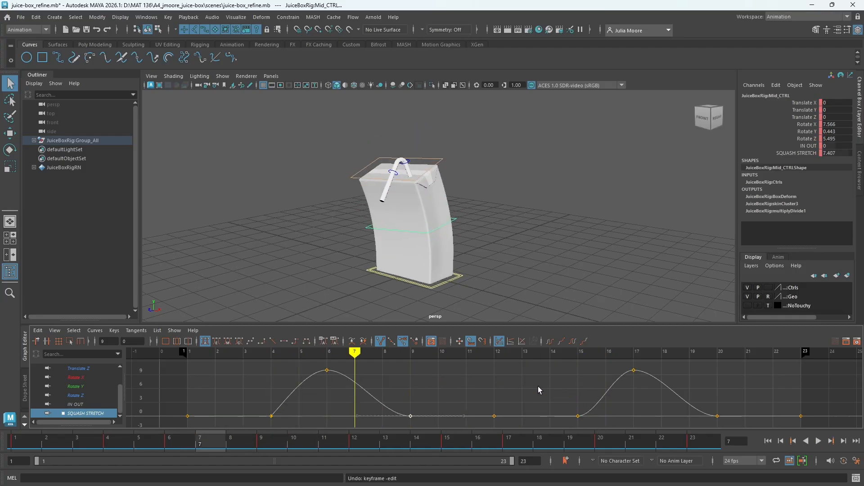
pyautogui.hotkey('ctrl', 'z')
pyautogui.hotkey('ctrl', 'z')
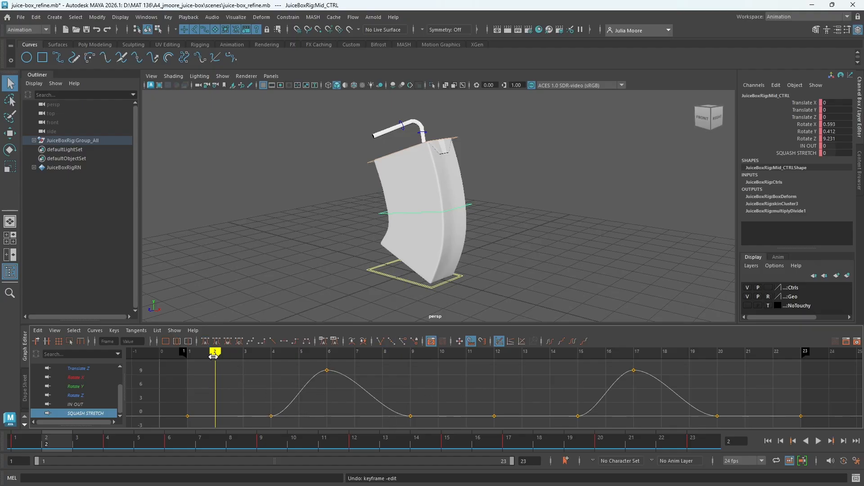
# Step: Review the Mid control's IN OUT, Rotate X and Translate curves, then all its curves together, and scrub to frame 10
pyautogui.moveTo(213, 356); pyautogui.dragTo(160, 356)
pyautogui.click(86, 404)
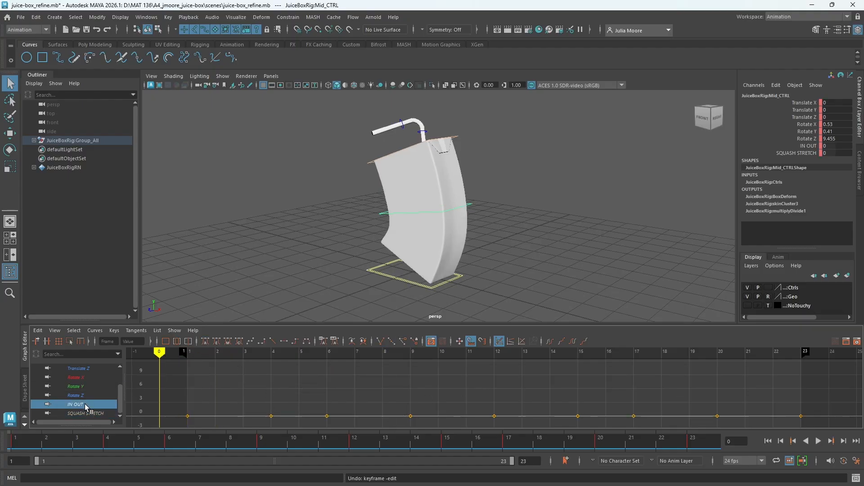
pyautogui.click(89, 377)
pyautogui.scroll(1, 88, 391)
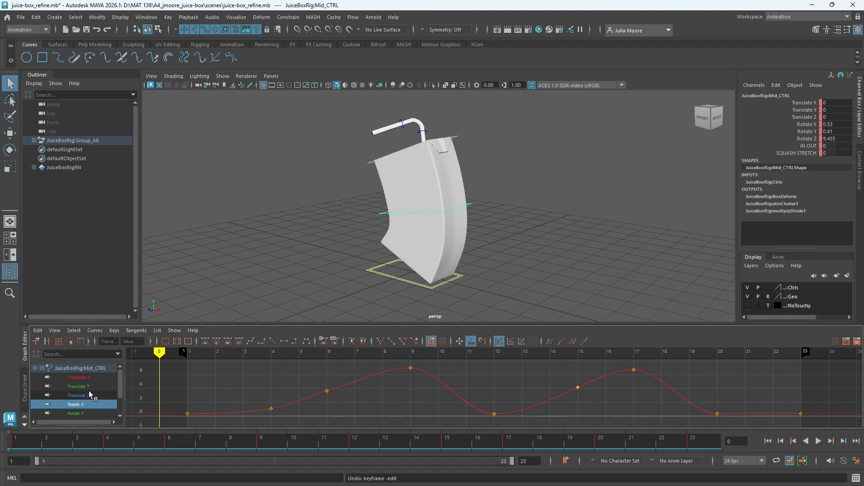
pyautogui.click(85, 396)
pyautogui.click(85, 390)
pyautogui.click(91, 377)
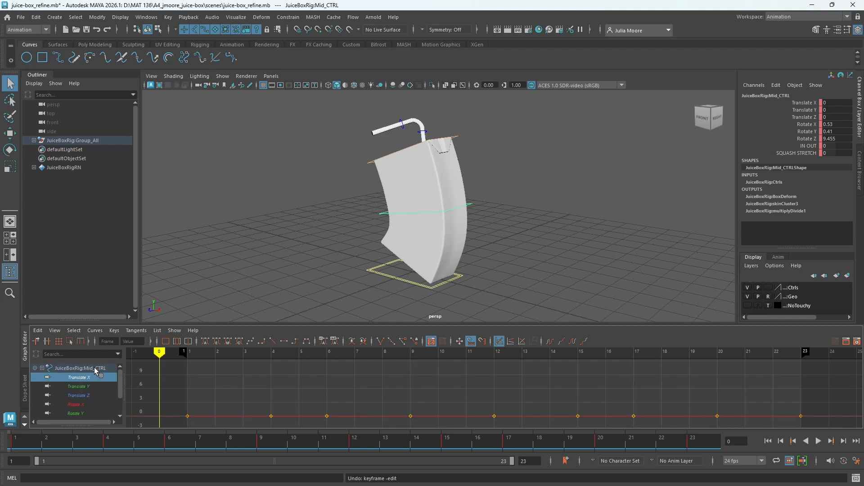
pyautogui.click(94, 367)
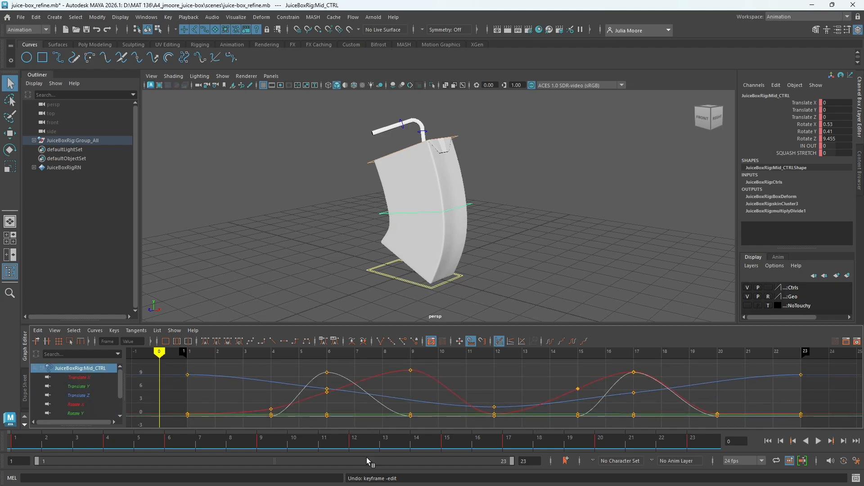
pyautogui.moveTo(276, 350); pyautogui.dragTo(439, 351)
# Step: Select the Base control, frame all its animation curves, and check the motion, ending on frame 2
pyautogui.click(435, 287)
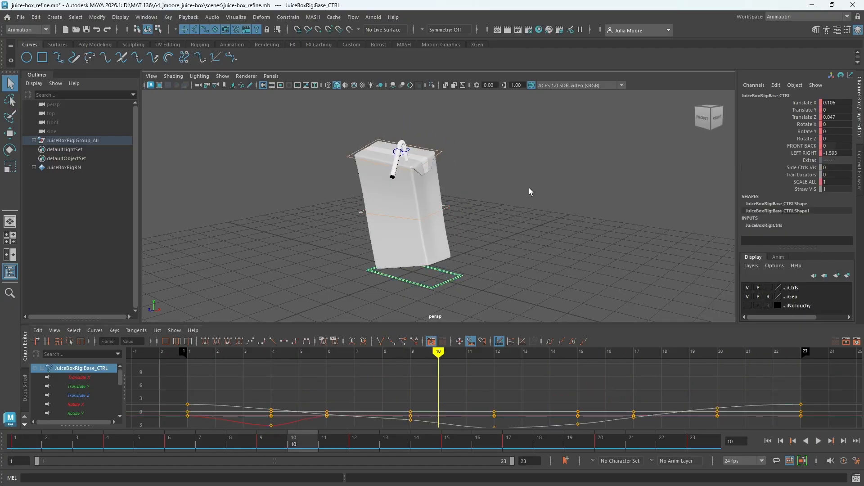
pyautogui.press('f')
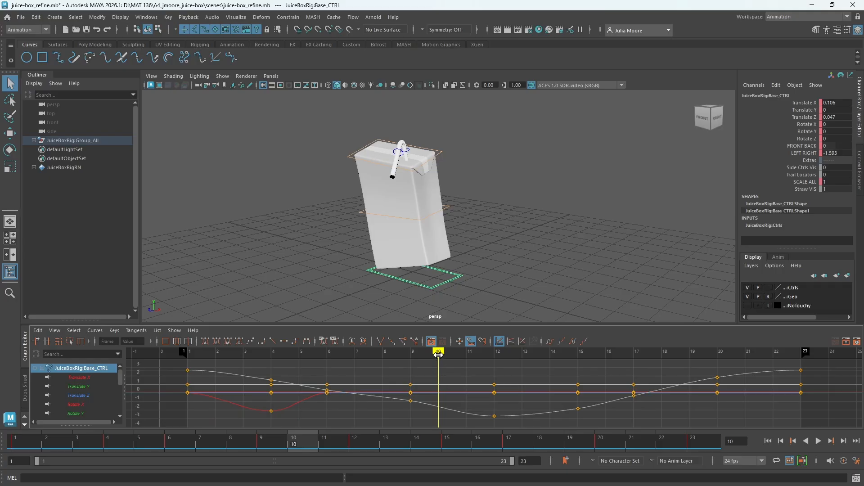
pyautogui.hotkey('alt', 'v')
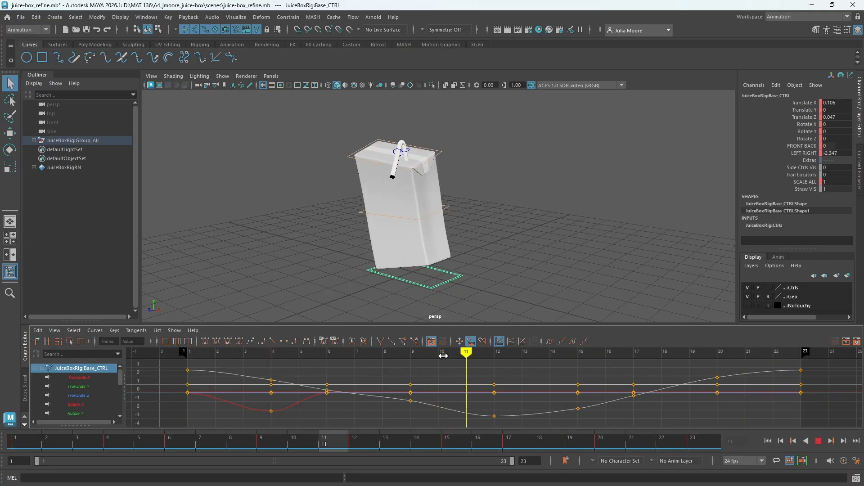
pyautogui.moveTo(444, 356)
pyautogui.mouseDown()
pyautogui.moveTo(187, 345)
pyautogui.moveTo(492, 351)
pyautogui.moveTo(215, 352)
pyautogui.mouseUp()
# Step: Examine the Base control's Translate X, Translate Y and Translate Z curves one at a time
pyautogui.click(76, 378)
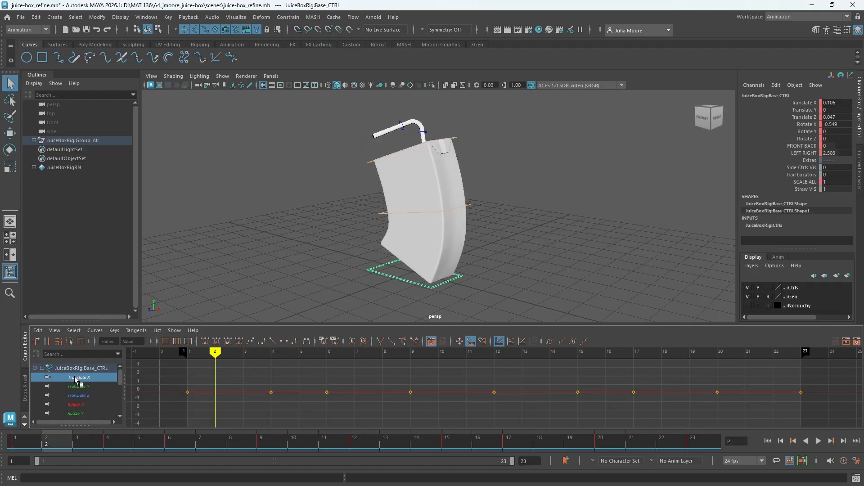
pyautogui.click(76, 386)
pyautogui.click(78, 396)
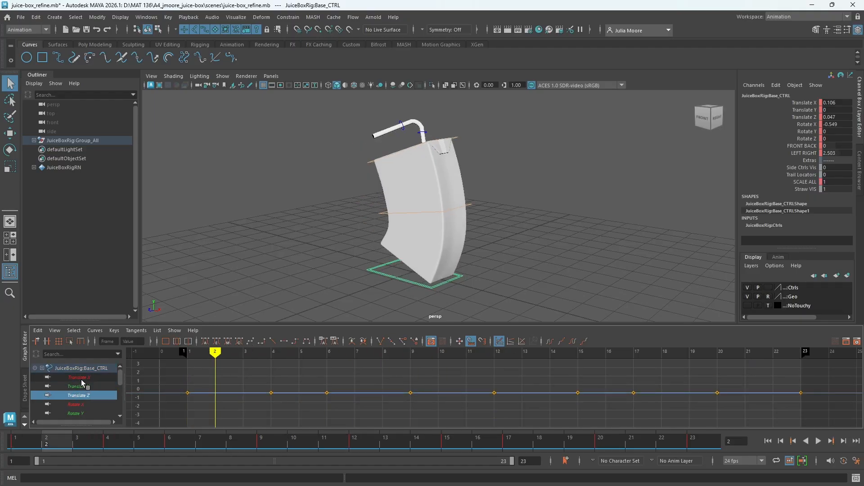
pyautogui.click(82, 386)
pyautogui.click(87, 396)
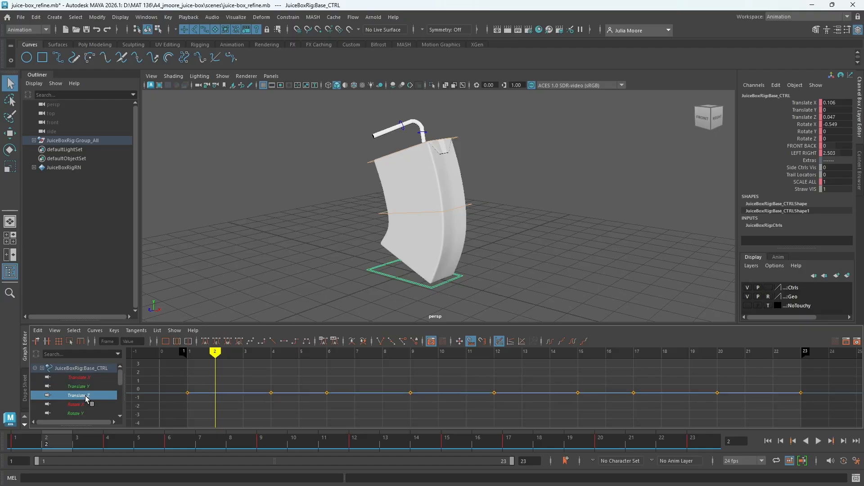
# Step: Inspect the box's base around frames 4 to 6 and delete the Base control's Rotate X key at frame 4
pyautogui.click(79, 405)
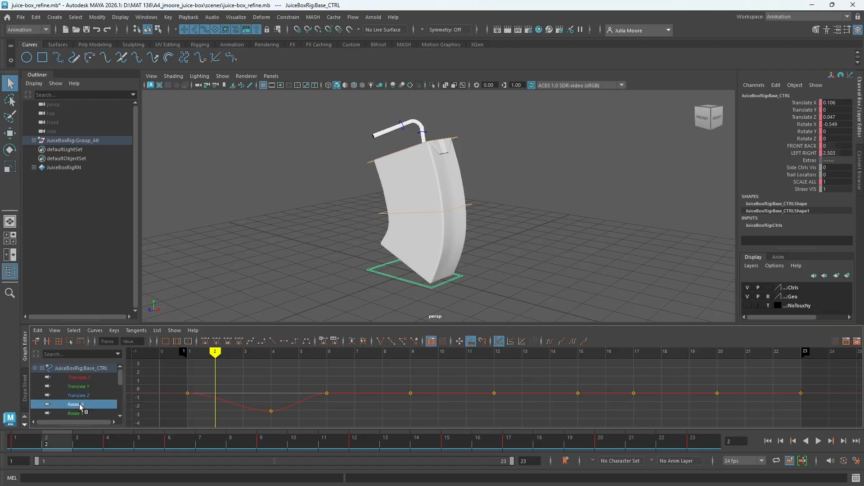
pyautogui.moveTo(230, 351)
pyautogui.mouseDown()
pyautogui.moveTo(299, 351)
pyautogui.moveTo(243, 351)
pyautogui.mouseUp()
pyautogui.moveTo(257, 400); pyautogui.dragTo(298, 428)
pyautogui.hotkey('alt', 'v')
pyautogui.moveTo(281, 356); pyautogui.dragTo(272, 356)
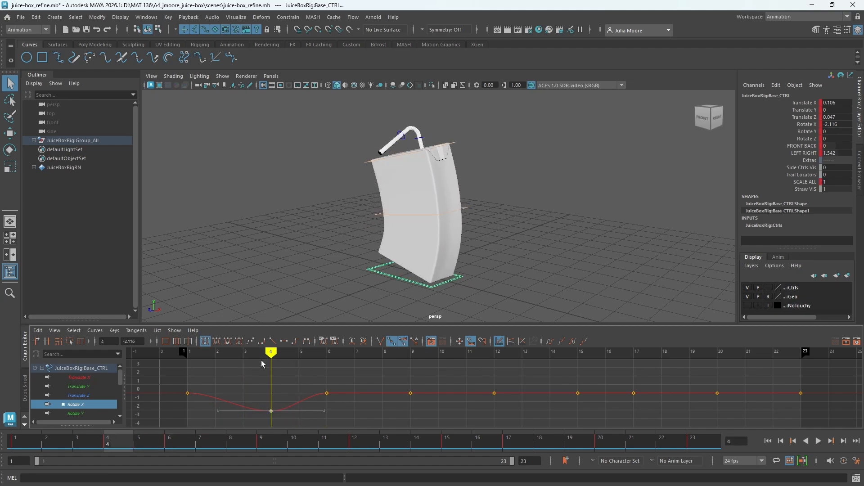
pyautogui.moveTo(263, 353)
pyautogui.mouseDown()
pyautogui.moveTo(299, 353)
pyautogui.moveTo(271, 353)
pyautogui.mouseUp()
pyautogui.scroll(10, 478, 257)
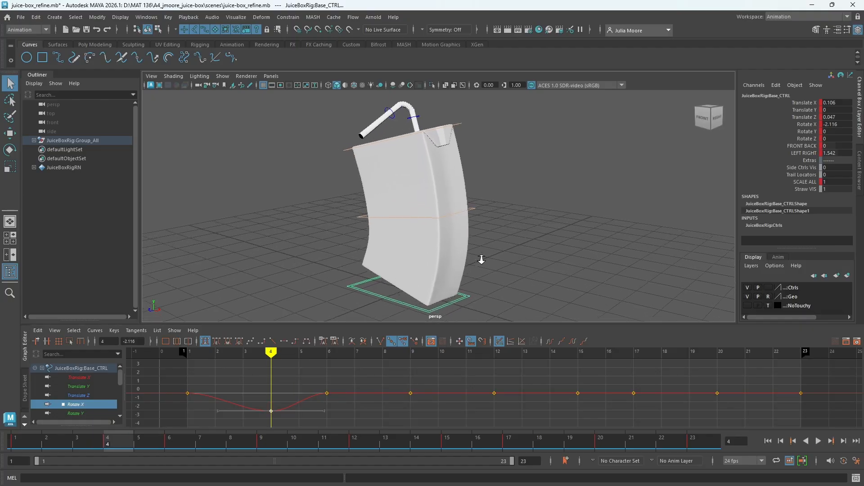
pyautogui.keyDown('alt'); pyautogui.moveTo(551, 252); pyautogui.dragTo(559, 143, button='middle'); pyautogui.keyUp('alt')
pyautogui.keyDown('alt'); pyautogui.moveTo(498, 207); pyautogui.dragTo(531, 240, button='right'); pyautogui.keyUp('alt')
pyautogui.moveTo(288, 354)
pyautogui.mouseDown()
pyautogui.moveTo(215, 353)
pyautogui.moveTo(327, 352)
pyautogui.moveTo(187, 352)
pyautogui.moveTo(326, 353)
pyautogui.moveTo(187, 353)
pyautogui.moveTo(299, 353)
pyautogui.moveTo(215, 353)
pyautogui.moveTo(286, 363)
pyautogui.moveTo(273, 366)
pyautogui.moveTo(485, 359)
pyautogui.moveTo(411, 375)
pyautogui.moveTo(759, 368)
pyautogui.moveTo(320, 354)
pyautogui.moveTo(325, 360)
pyautogui.mouseUp()
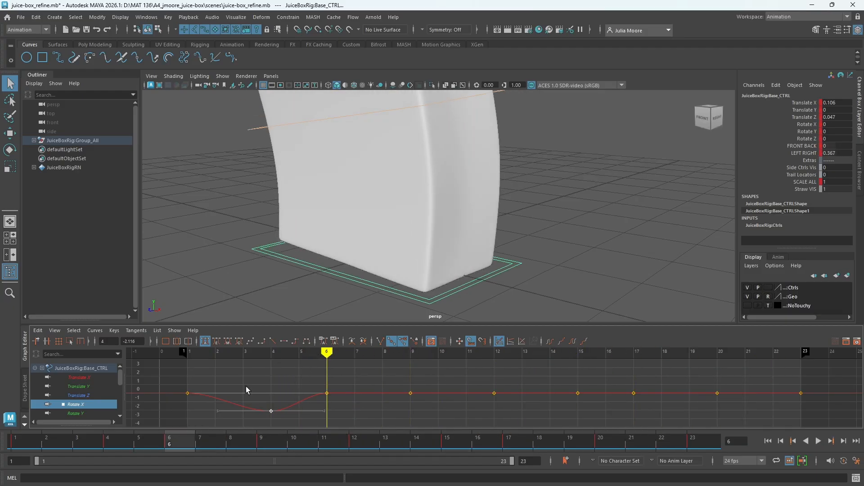
pyautogui.press('Delete')
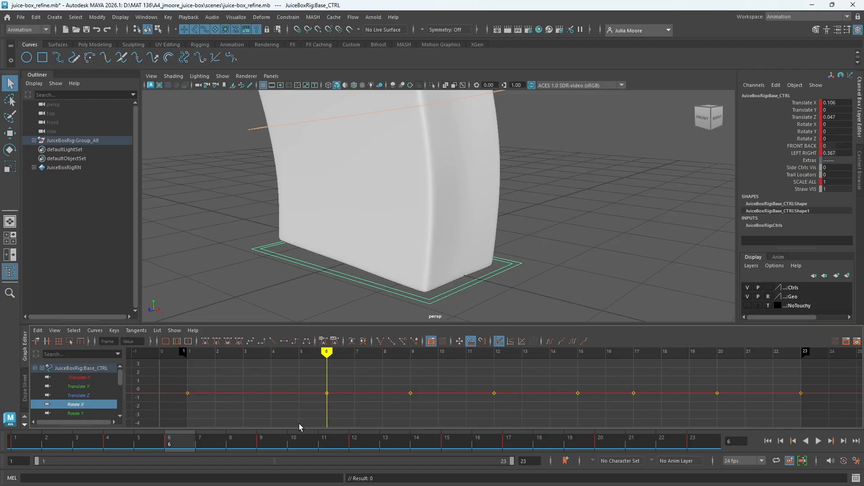
# Step: Play the animation to check the base contact, stop at frame 5, and bring the whole juice box into view
pyautogui.hotkey('alt', 'v')
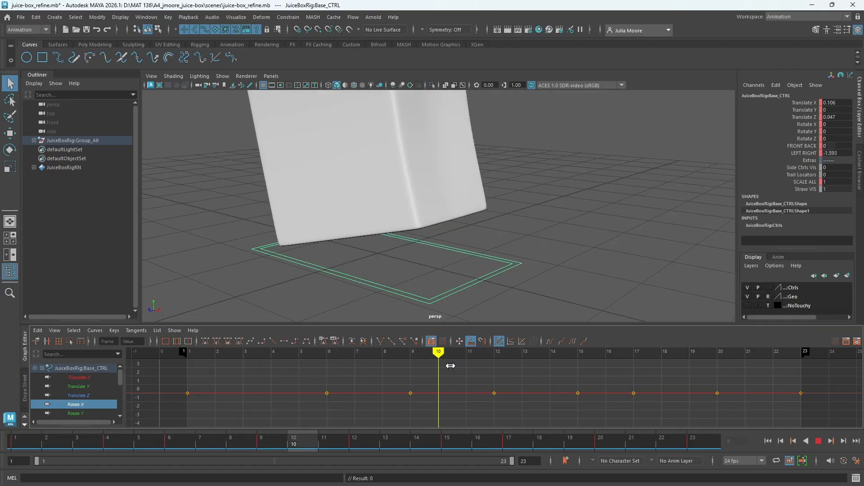
pyautogui.hotkey('alt', 'v')
pyautogui.scroll(-5, 395, 191)
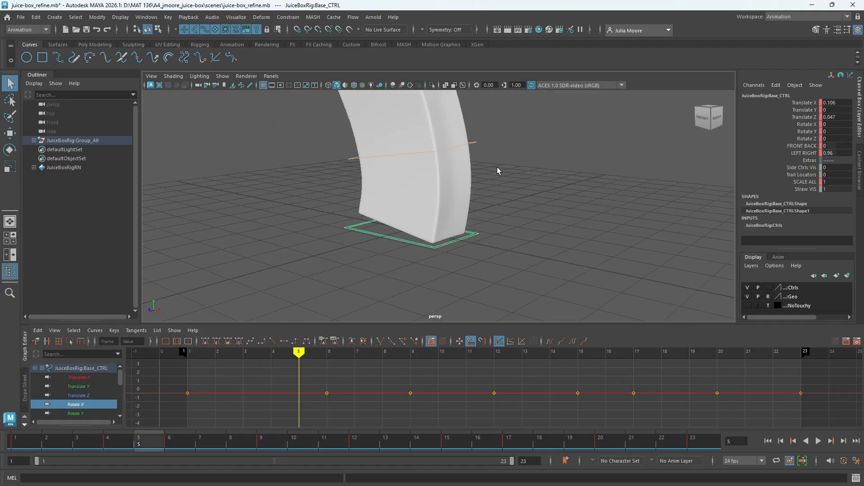
pyautogui.keyDown('alt'); pyautogui.moveTo(498, 169); pyautogui.dragTo(501, 227, button='middle'); pyautogui.keyUp('alt')
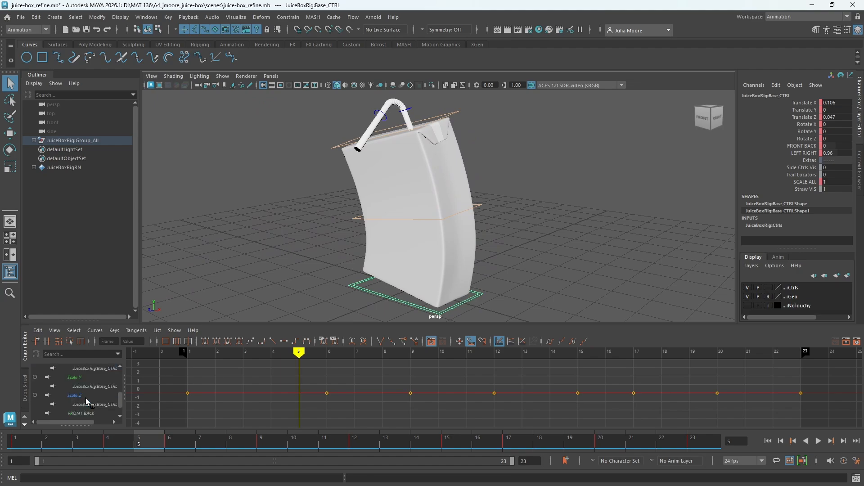
# Step: Review the Base control's Rotate Y, Rotate Z, Scale and FRONT BACK curves for stray keys
pyautogui.scroll(-2, 120, 377)
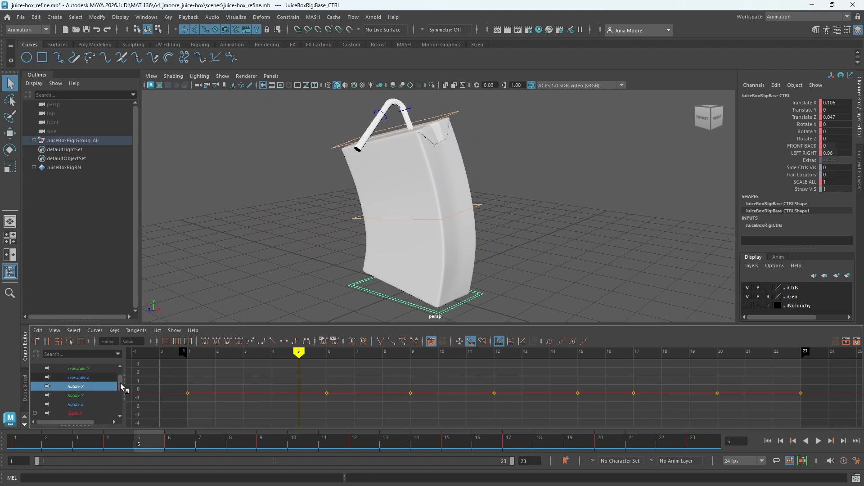
pyautogui.click(71, 385)
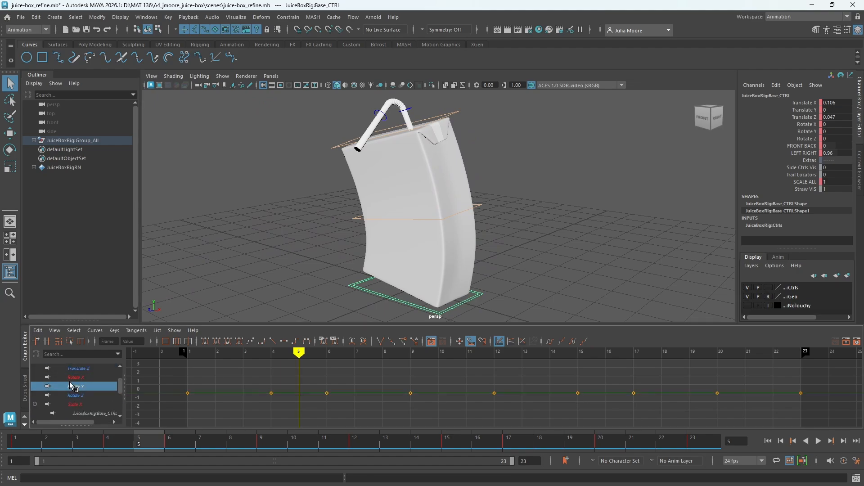
pyautogui.click(81, 395)
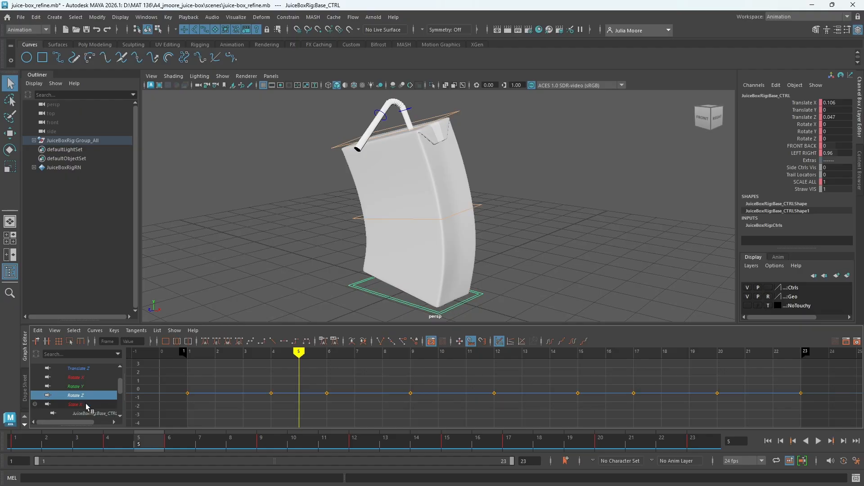
pyautogui.click(86, 403)
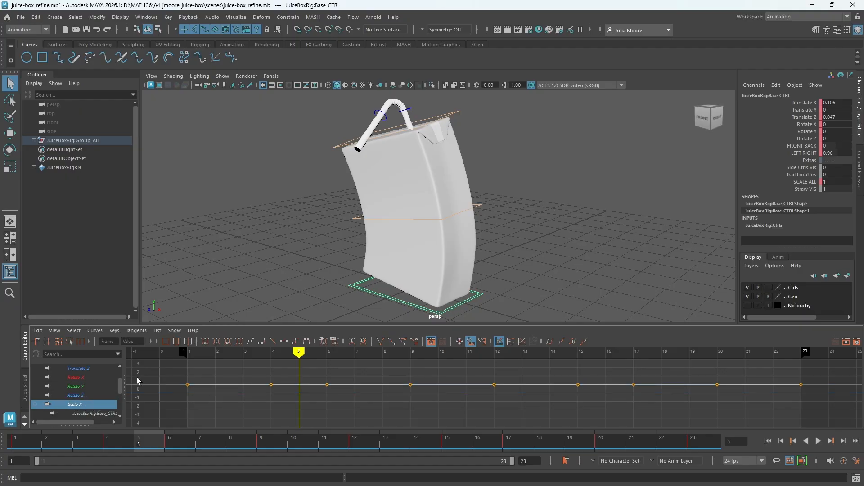
pyautogui.moveTo(120, 384); pyautogui.dragTo(121, 406)
pyautogui.click(88, 402)
pyautogui.click(87, 403)
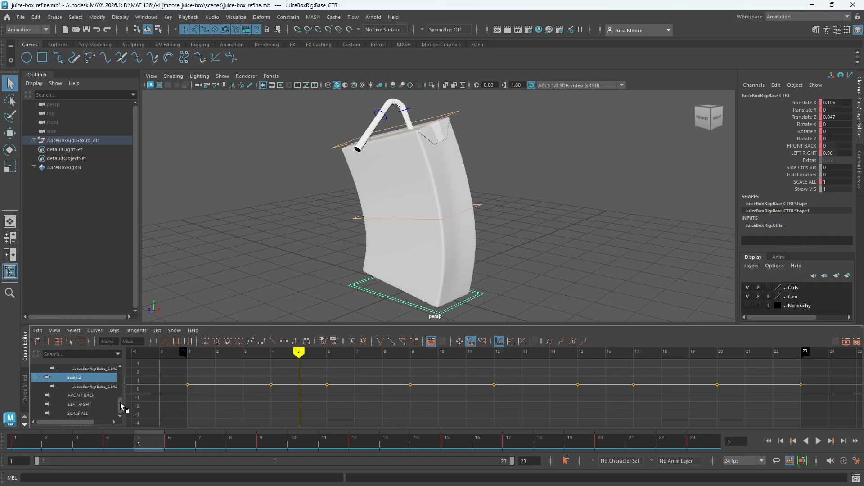
pyautogui.click(88, 397)
# Step: Display the Base control's LEFT RIGHT curve and play and scrub the animation to judge the side-to-side rocking
pyautogui.click(87, 405)
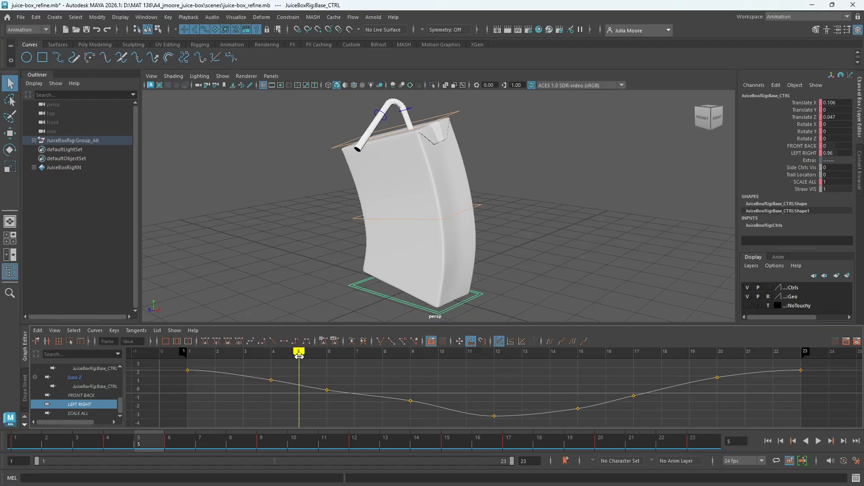
pyautogui.moveTo(299, 356)
pyautogui.mouseDown()
pyautogui.moveTo(214, 360)
pyautogui.moveTo(526, 379)
pyautogui.moveTo(299, 378)
pyautogui.mouseUp()
pyautogui.hotkey('alt', 'v')
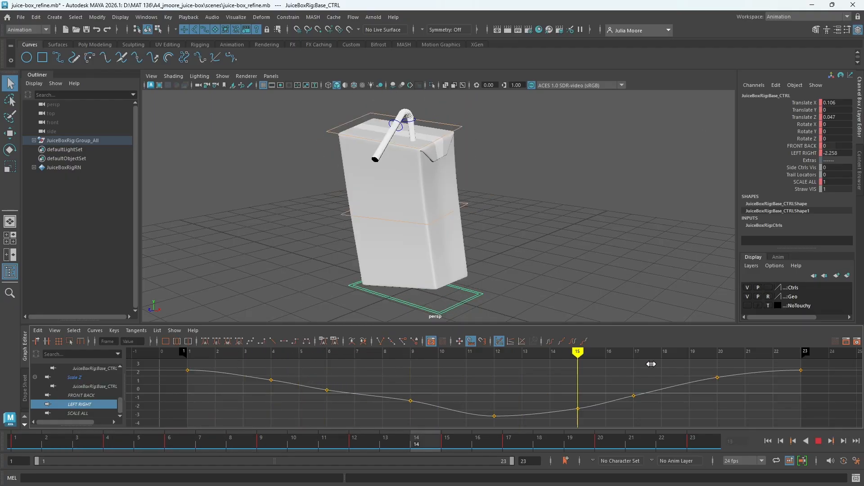
pyautogui.moveTo(494, 377); pyautogui.dragTo(310, 369)
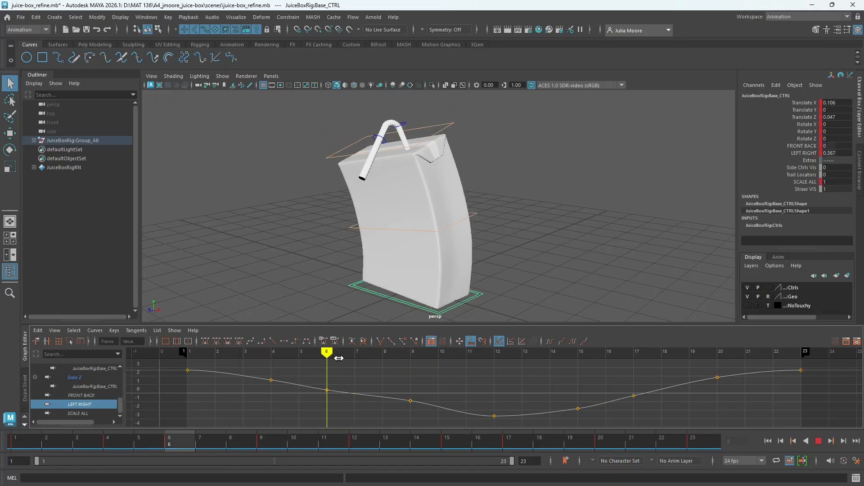
# Step: Try to smooth the Base control's LEFT RIGHT curve by deleting its keys at frames 4, 9, 15 and 20
pyautogui.moveTo(787, 357)
pyautogui.mouseDown()
pyautogui.moveTo(214, 378)
pyautogui.moveTo(490, 384)
pyautogui.moveTo(402, 382)
pyautogui.mouseUp()
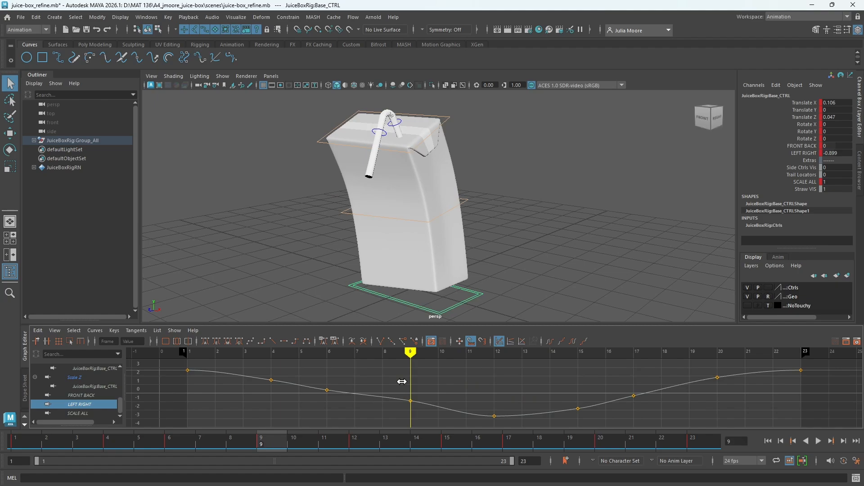
pyautogui.moveTo(280, 394); pyautogui.dragTo(280, 394)
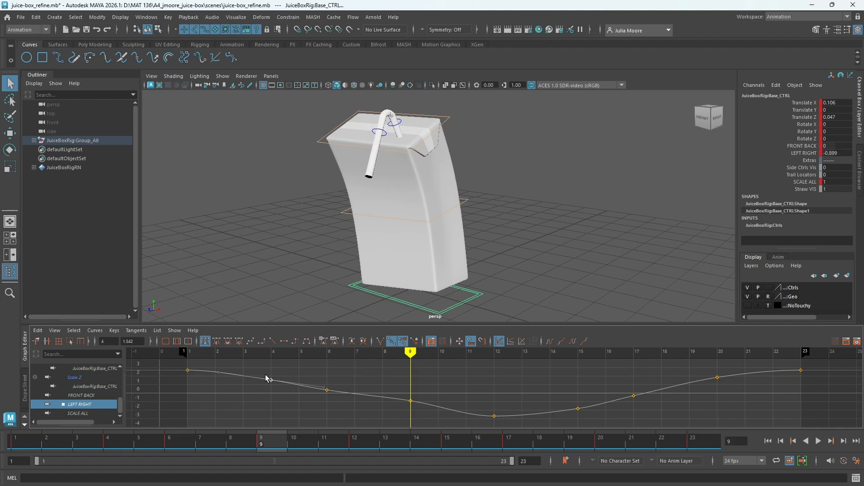
pyautogui.press('Delete')
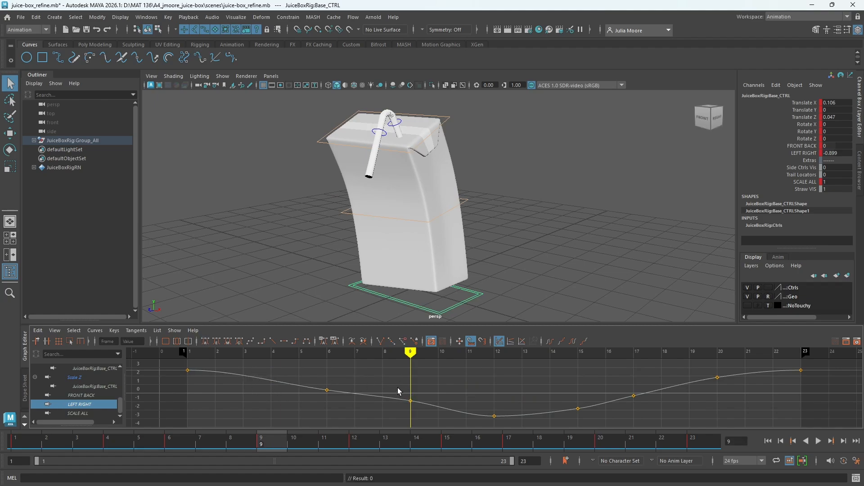
pyautogui.moveTo(398, 387); pyautogui.dragTo(433, 417)
pyautogui.press('Delete')
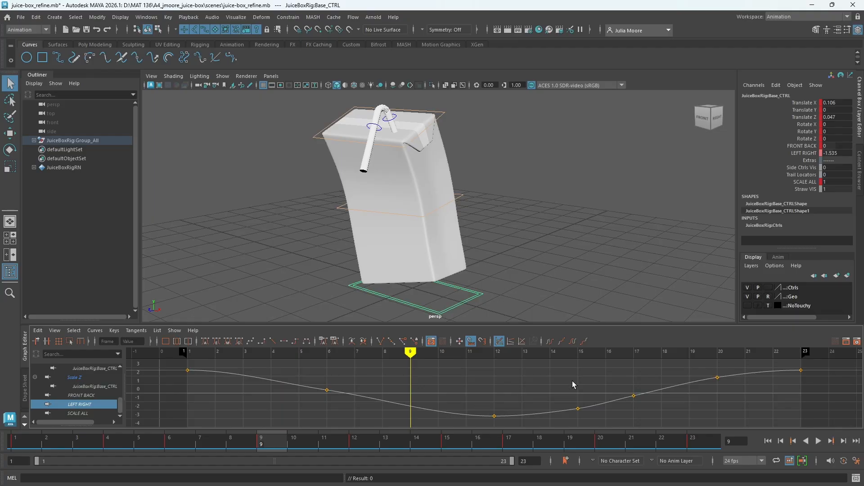
pyautogui.moveTo(584, 438); pyautogui.dragTo(592, 430)
pyautogui.press('Delete')
pyautogui.moveTo(738, 390); pyautogui.dragTo(739, 392)
pyautogui.press('Delete')
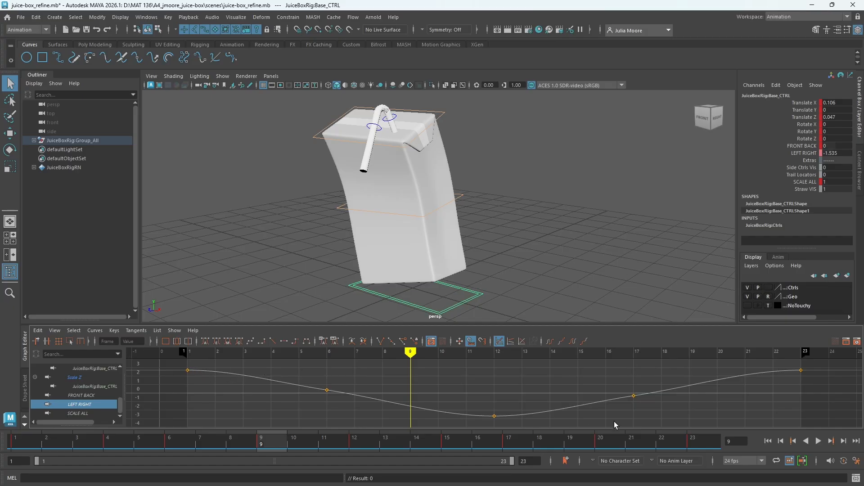
# Step: Play and scrub the animation from frame 1 to judge the rocking with the simplified LEFT RIGHT curve
pyautogui.moveTo(405, 354); pyautogui.dragTo(187, 353)
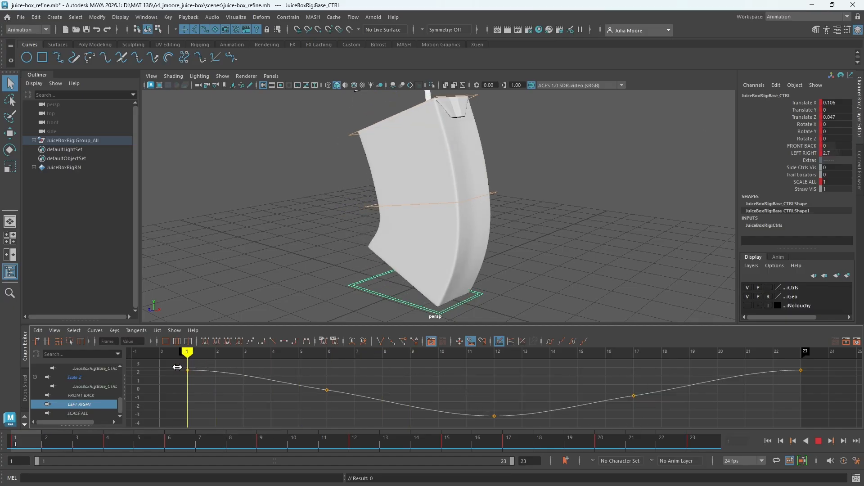
pyautogui.click(816, 439)
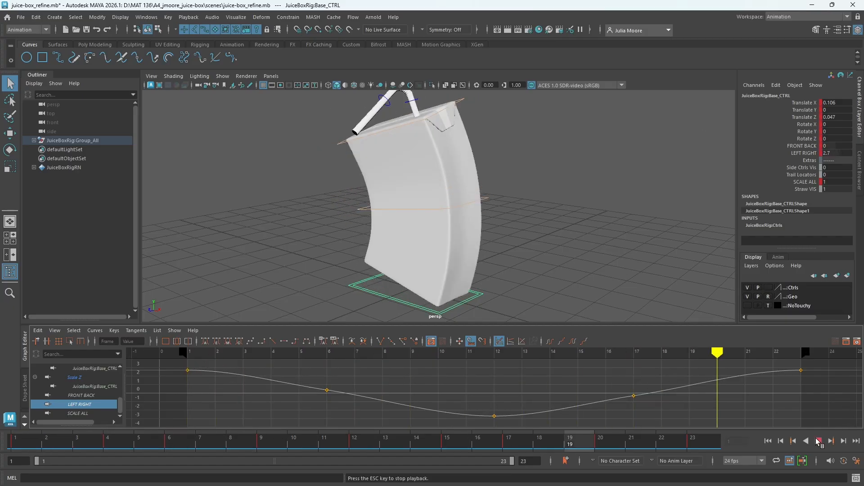
pyautogui.click(817, 441)
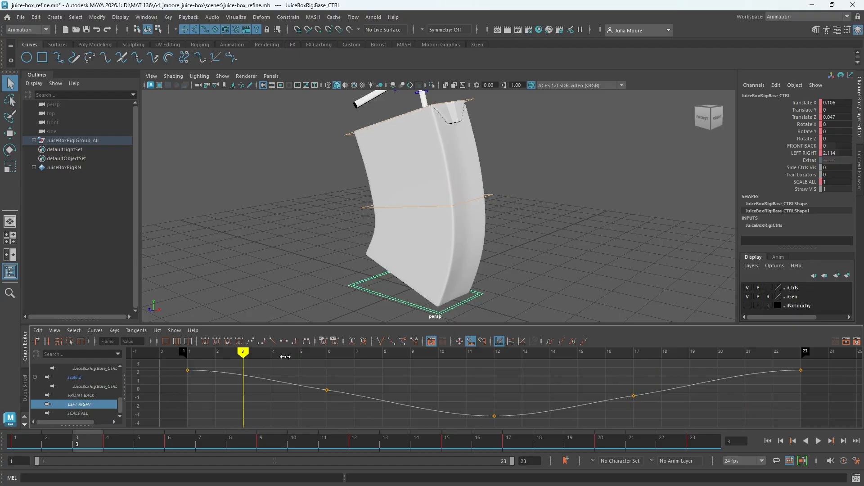
pyautogui.hotkey('alt', 'v')
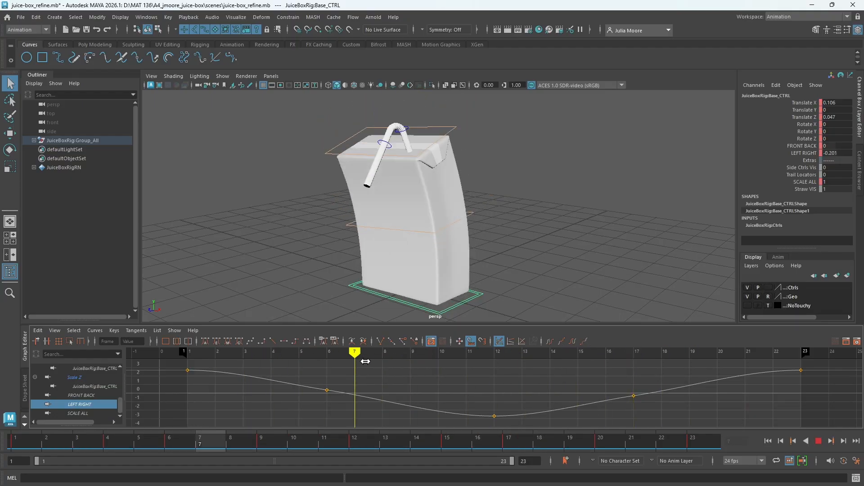
pyautogui.click(166, 356)
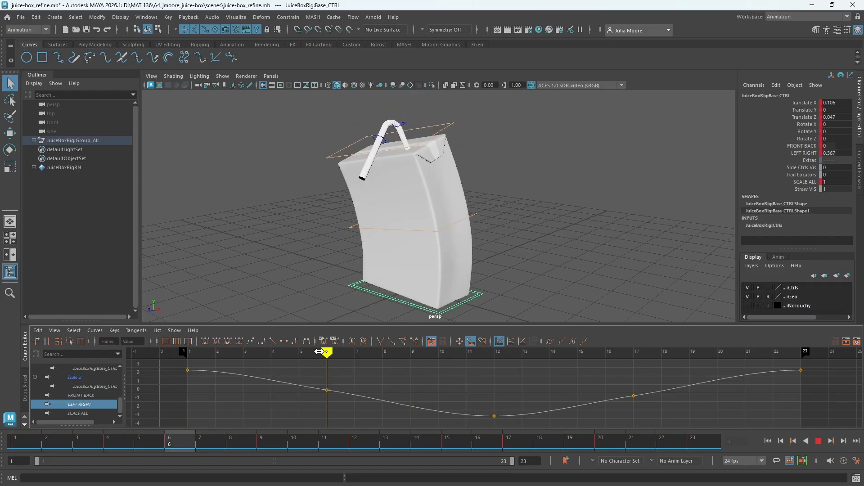
pyautogui.click(160, 353)
pyautogui.click(819, 442)
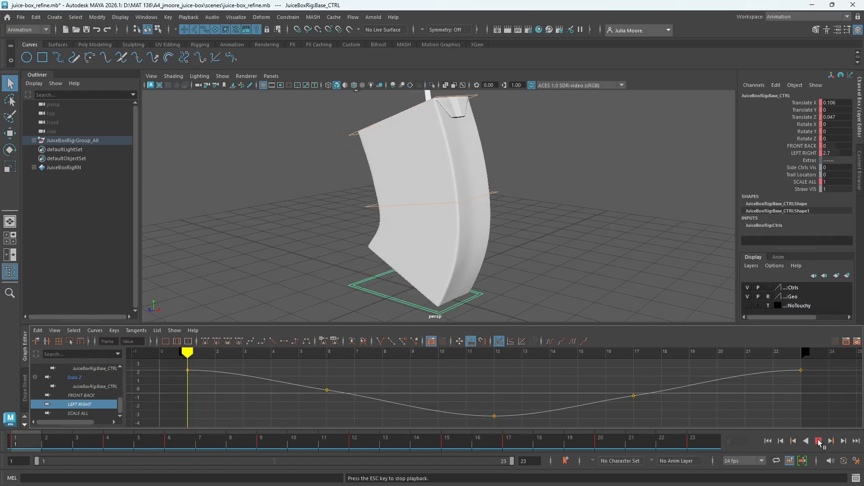
pyautogui.click(818, 441)
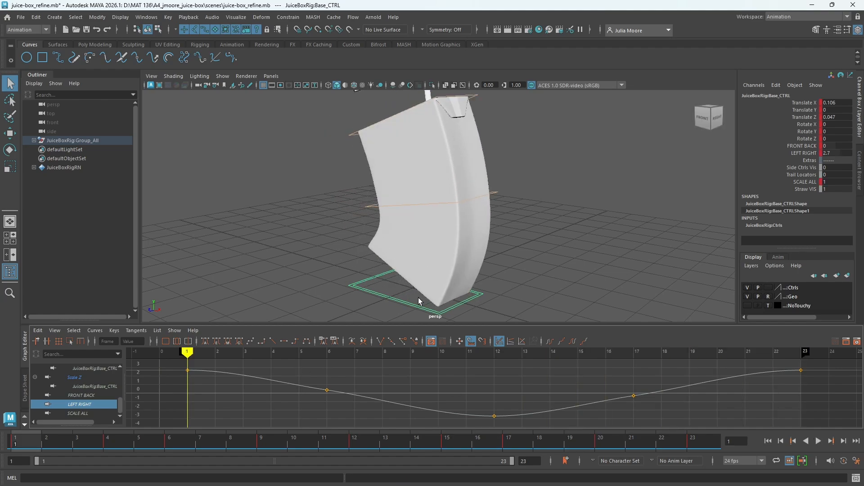
# Step: Undo the key deletions on the LEFT RIGHT curve at frames 4, 9, 15 and 20
pyautogui.hotkey('ctrl', 'z')
pyautogui.hotkey('ctrl', 'z')
pyautogui.hotkey('ctrl', 'z')
pyautogui.hotkey('ctrl', 'z')
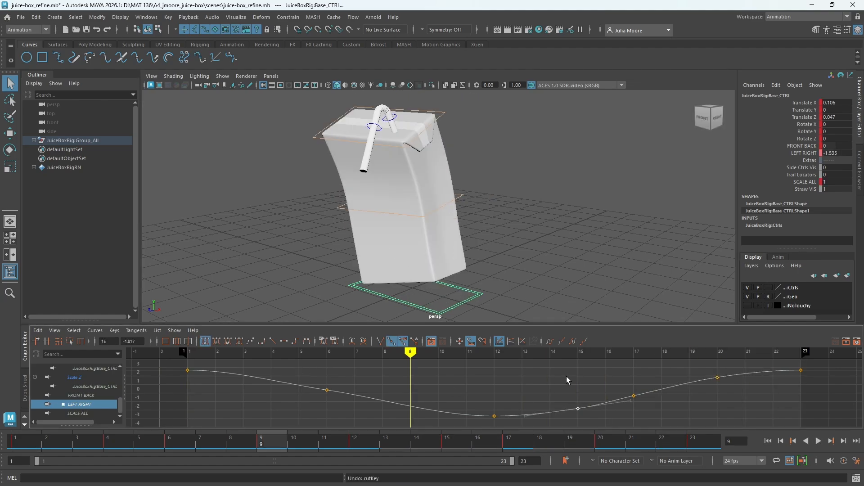
pyautogui.hotkey('ctrl', 'z')
pyautogui.hotkey('ctrl', 'z')
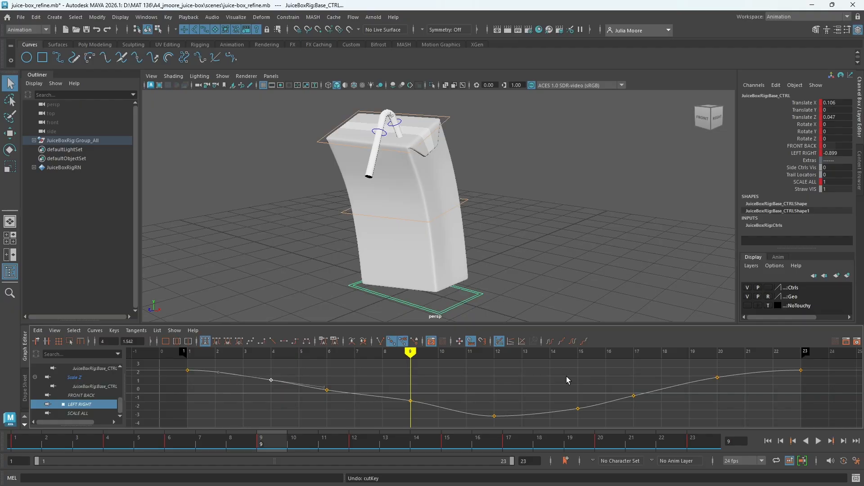
pyautogui.hotkey('ctrl', 'z')
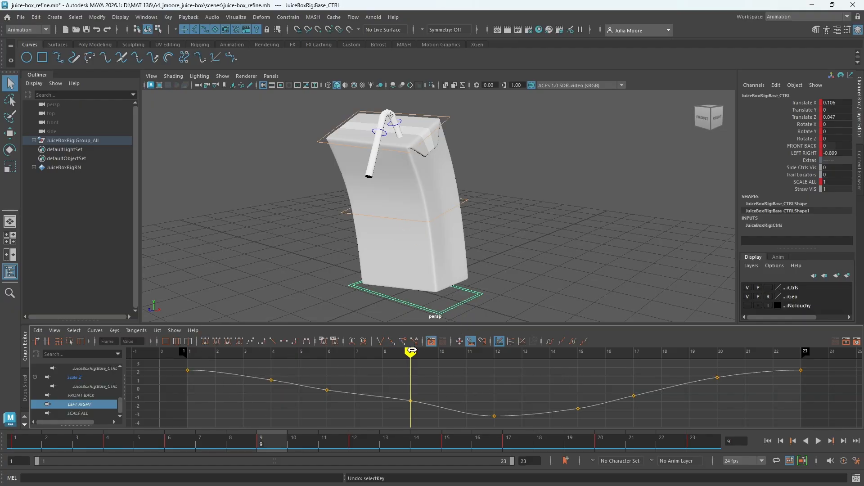
# Step: Replay and scrub the animation with the restored LEFT RIGHT keys to compare the rocking, ending at frame 1
pyautogui.moveTo(411, 350); pyautogui.dragTo(187, 351)
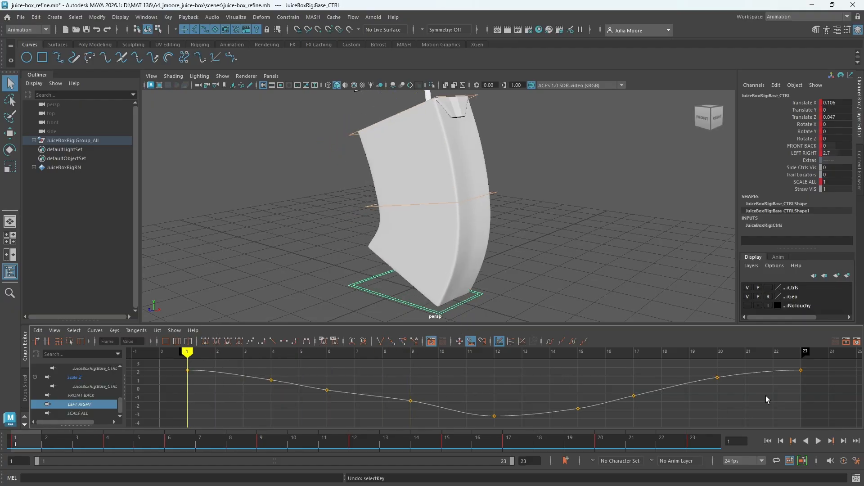
pyautogui.click(819, 443)
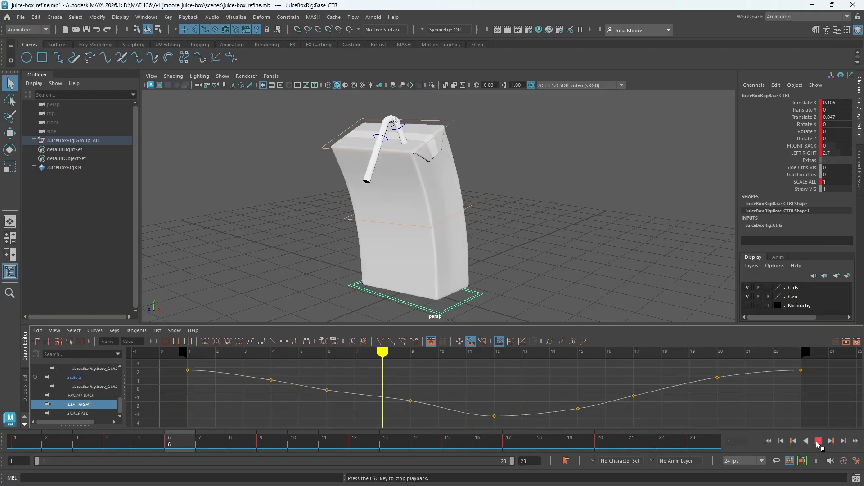
pyautogui.click(818, 442)
pyautogui.moveTo(493, 353); pyautogui.dragTo(176, 373)
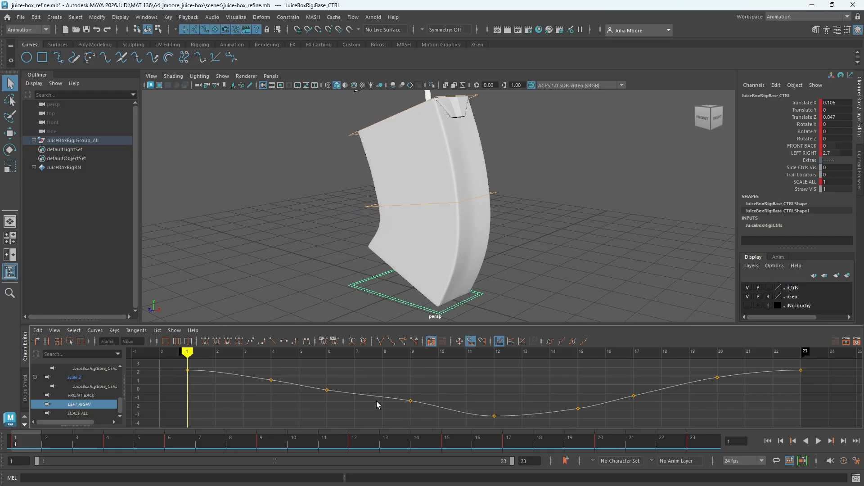
pyautogui.hotkey('alt', 'v')
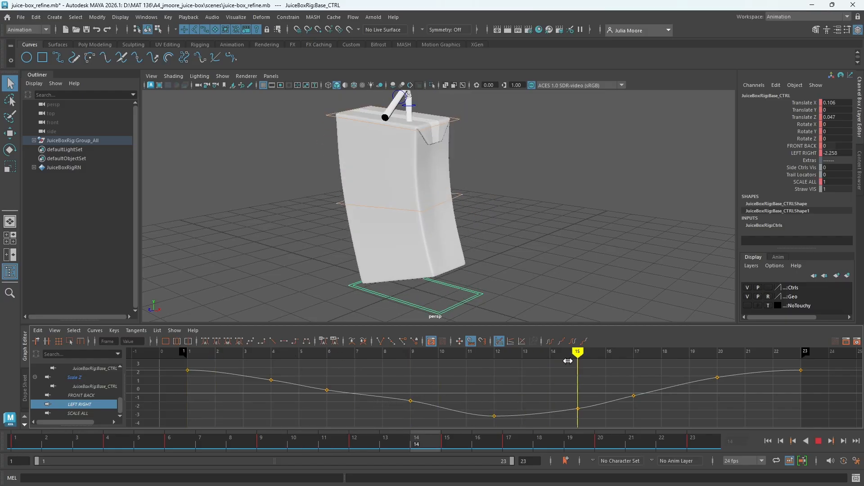
pyautogui.moveTo(236, 374)
pyautogui.mouseDown()
pyautogui.moveTo(139, 368)
pyautogui.moveTo(175, 366)
pyautogui.mouseUp()
pyautogui.click(818, 441)
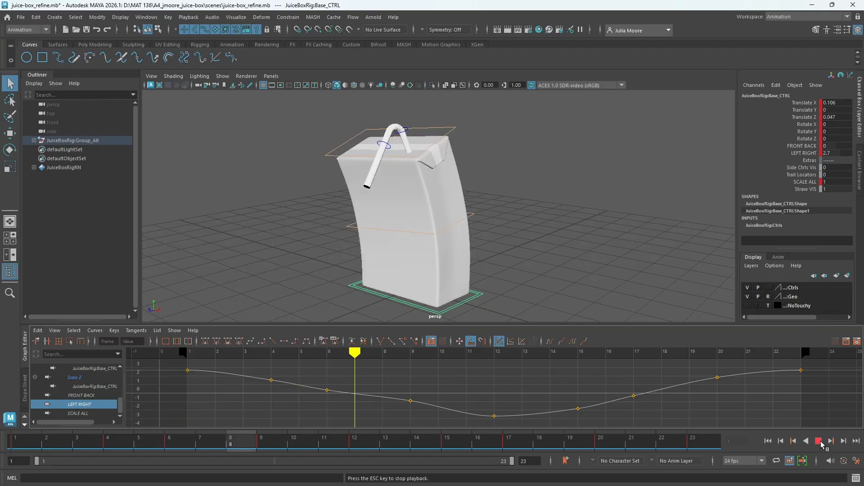
pyautogui.click(818, 441)
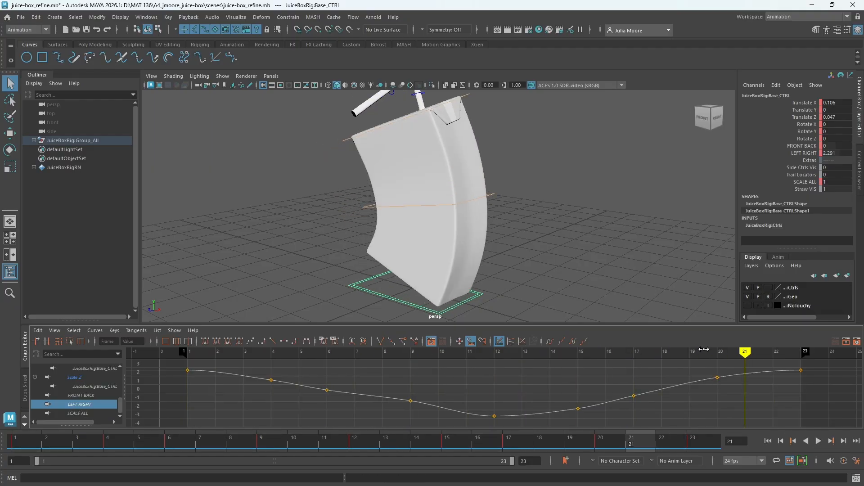
pyautogui.moveTo(744, 355); pyautogui.dragTo(173, 355)
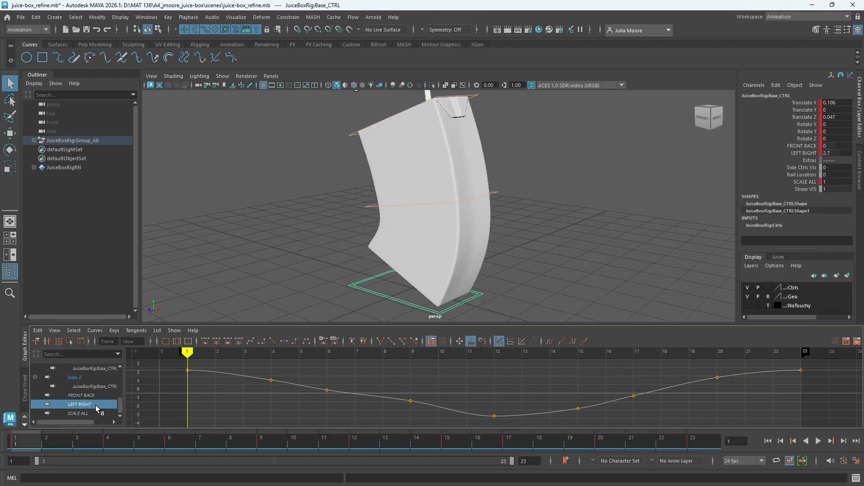
# Step: Check the Base control's SCALE ALL curve and look through the remaining channels
pyautogui.click(96, 412)
pyautogui.scroll(5, 99, 409)
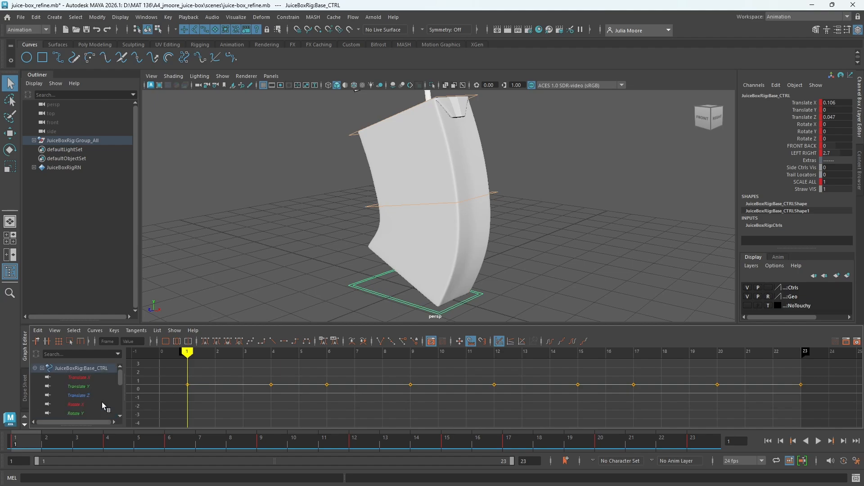
pyautogui.scroll(-5, 74, 399)
pyautogui.scroll(5, 79, 399)
pyautogui.scroll(-2, 449, 209)
# Step: Select the Top control of the juice box, check its Translate curves and display only its Rotate X curve
pyautogui.keyDown('alt'); pyautogui.moveTo(499, 170); pyautogui.dragTo(500, 206, button='middle'); pyautogui.keyUp('alt')
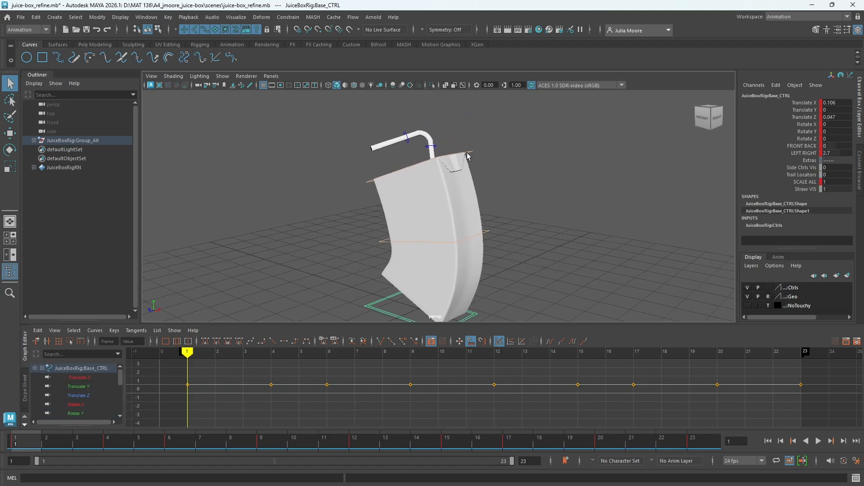
pyautogui.click(469, 156)
pyautogui.press('f')
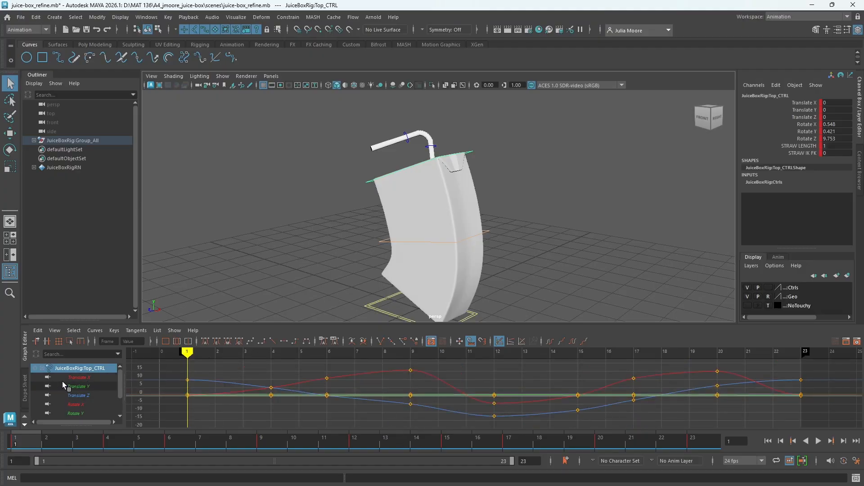
pyautogui.click(76, 377)
pyautogui.click(79, 387)
pyautogui.click(80, 395)
pyautogui.click(80, 404)
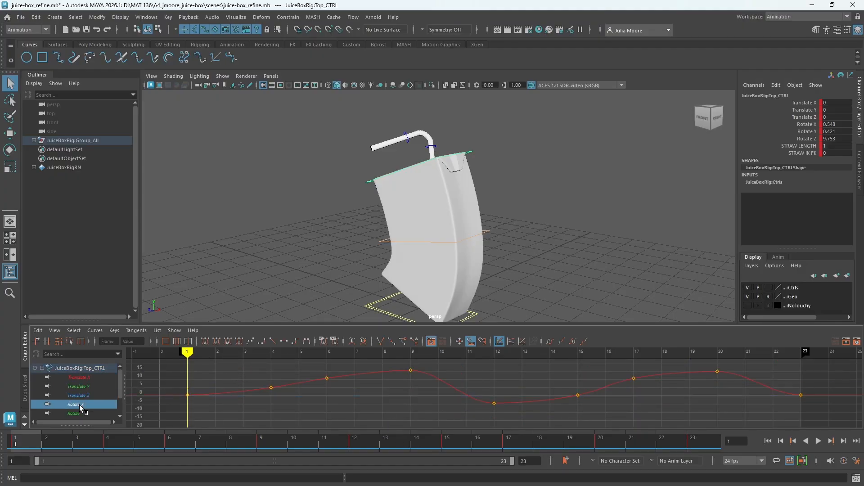
# Step: Lower the Top control's Rotate X key at frame 12 to about -8.4 and scrub through the animation to check it
pyautogui.hotkey('alt', 'v')
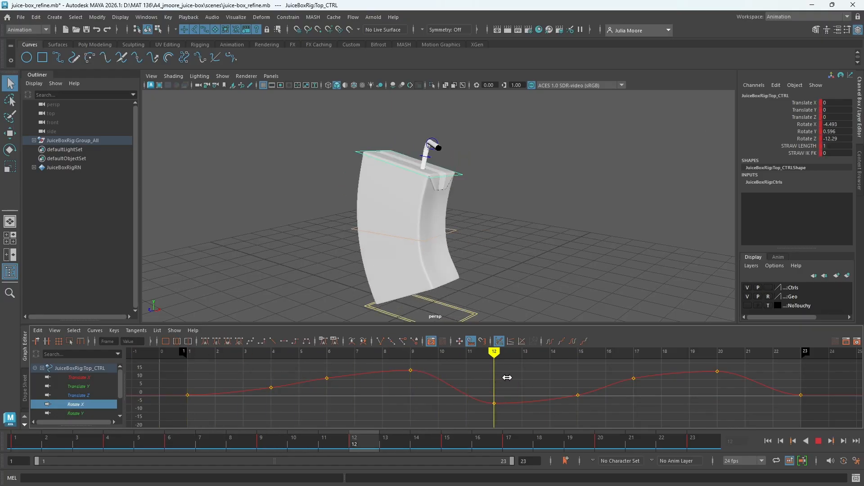
pyautogui.hotkey('alt', 'v')
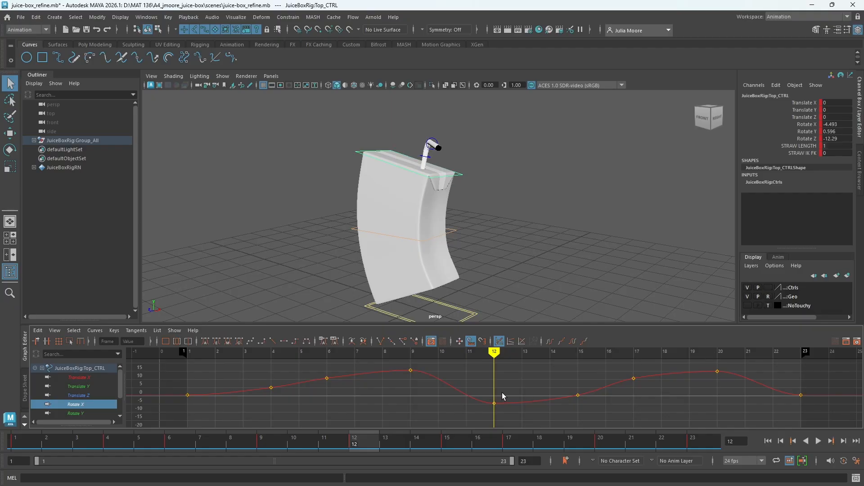
pyautogui.moveTo(490, 402); pyautogui.dragTo(503, 411)
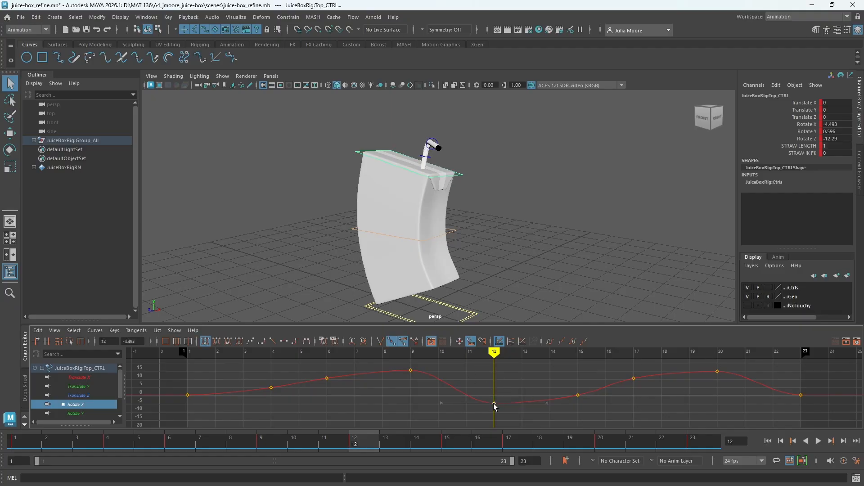
pyautogui.moveTo(494, 398); pyautogui.dragTo(495, 414, button='middle')
pyautogui.hotkey('alt', 'v')
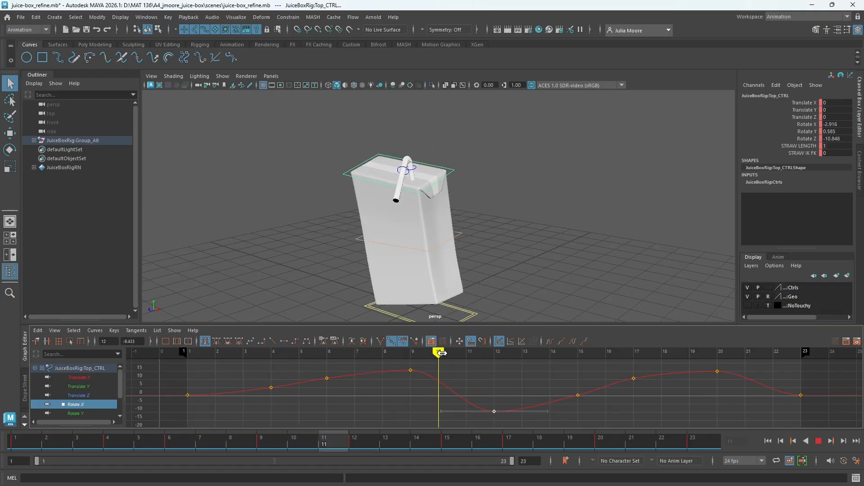
pyautogui.moveTo(287, 360); pyautogui.dragTo(812, 351)
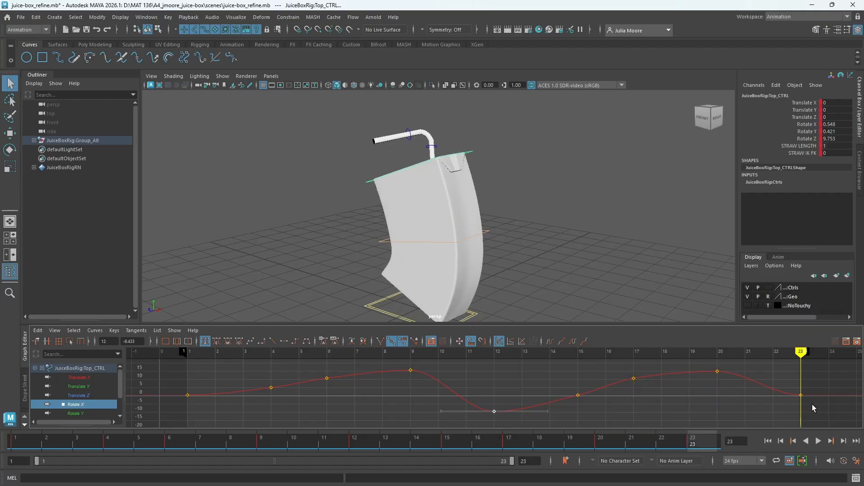
# Step: Raise the Top control's Rotate X key at frame 20 to about 17.5 and play the animation from frame 1
pyautogui.click(801, 395)
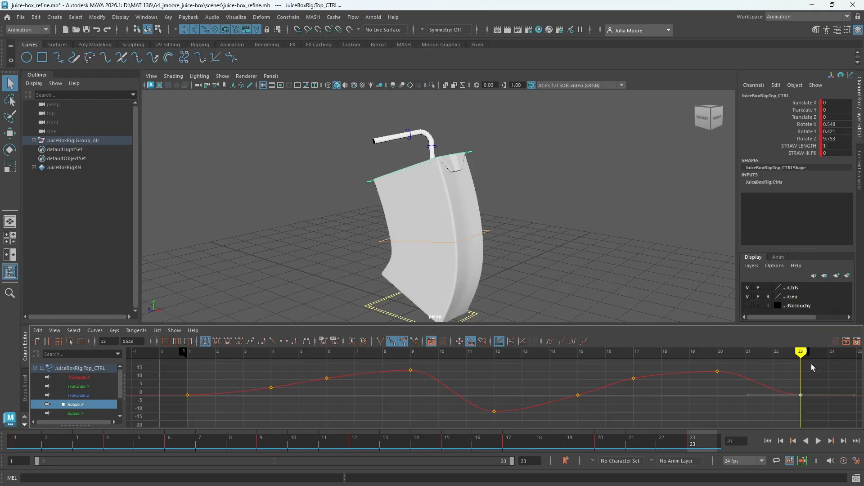
pyautogui.moveTo(801, 353); pyautogui.dragTo(718, 366)
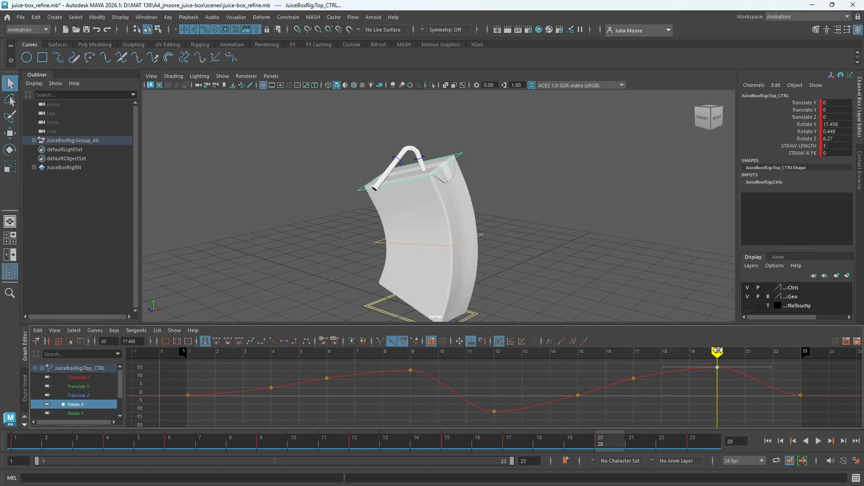
pyautogui.moveTo(717, 351); pyautogui.dragTo(187, 351)
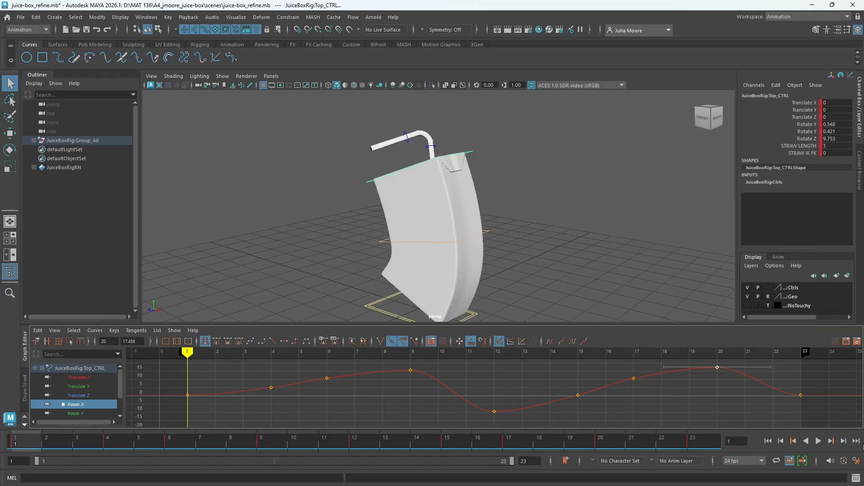
pyautogui.click(816, 441)
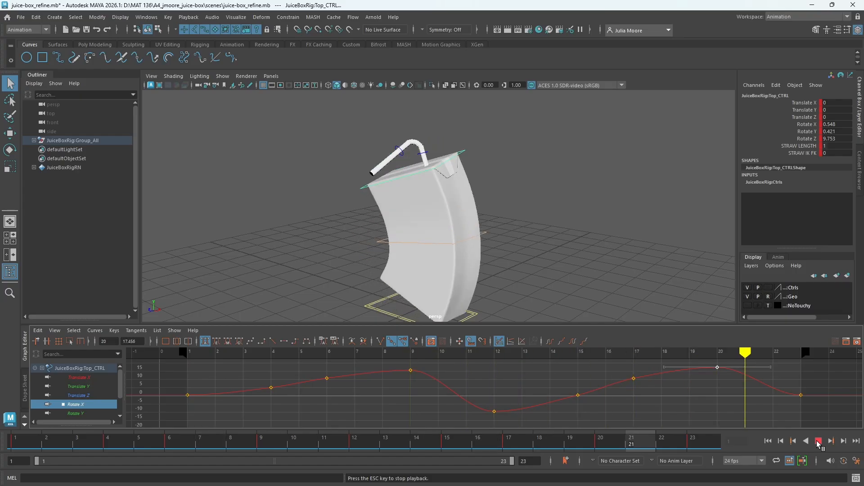
# Step: Replay the animation from the start to check the Top control's adjusted Rotate X motion
pyautogui.click(817, 441)
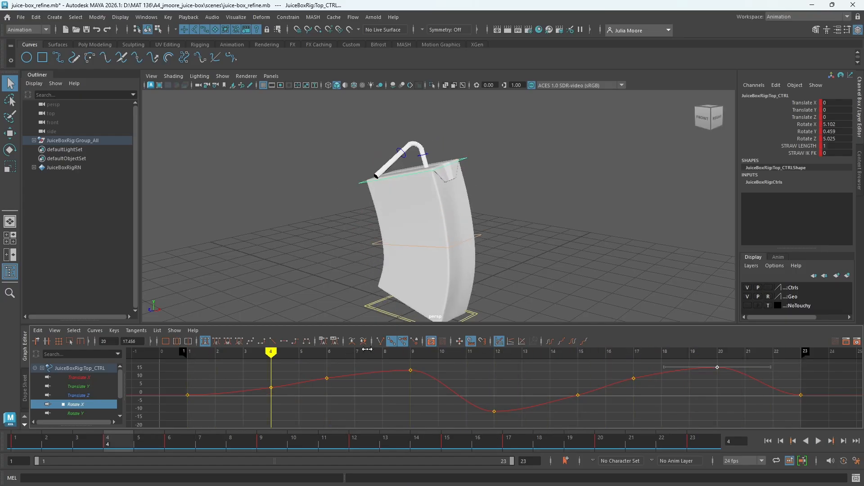
pyautogui.moveTo(269, 352); pyautogui.dragTo(158, 353)
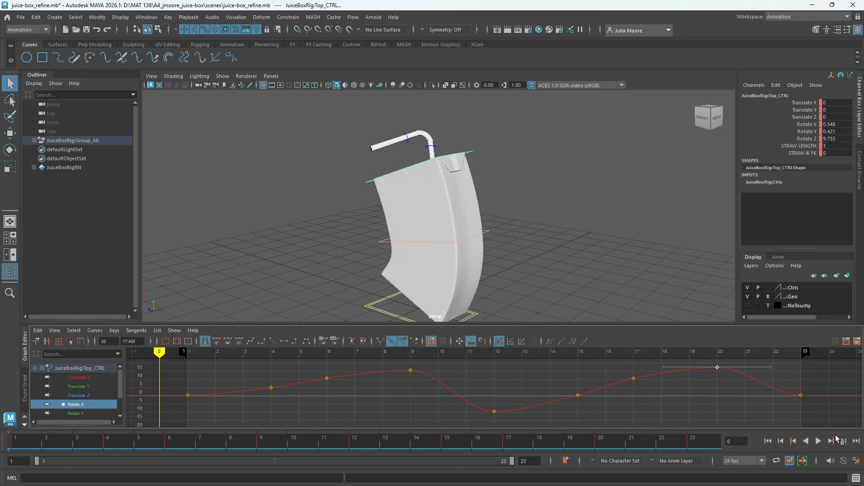
pyautogui.click(817, 441)
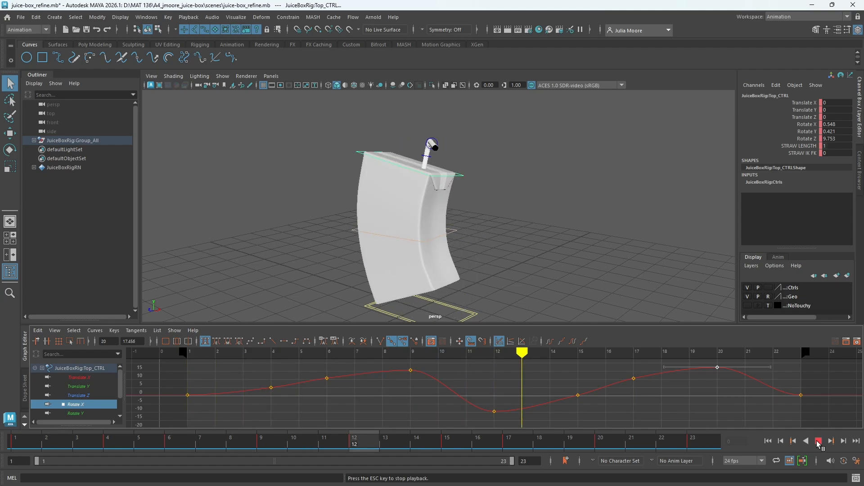
pyautogui.click(817, 441)
# Step: Display only the Top control's Rotate Z curve, frame it and play the animation from frame 1
pyautogui.scroll(-1, 95, 390)
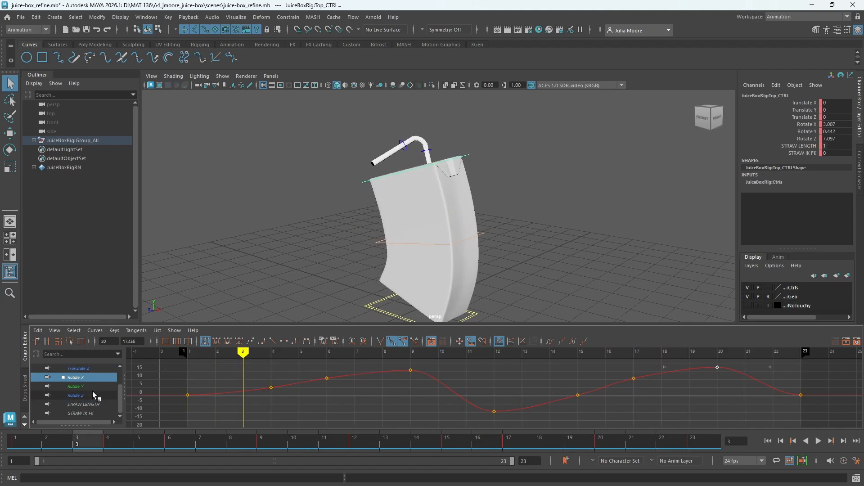
pyautogui.click(82, 387)
pyautogui.click(72, 396)
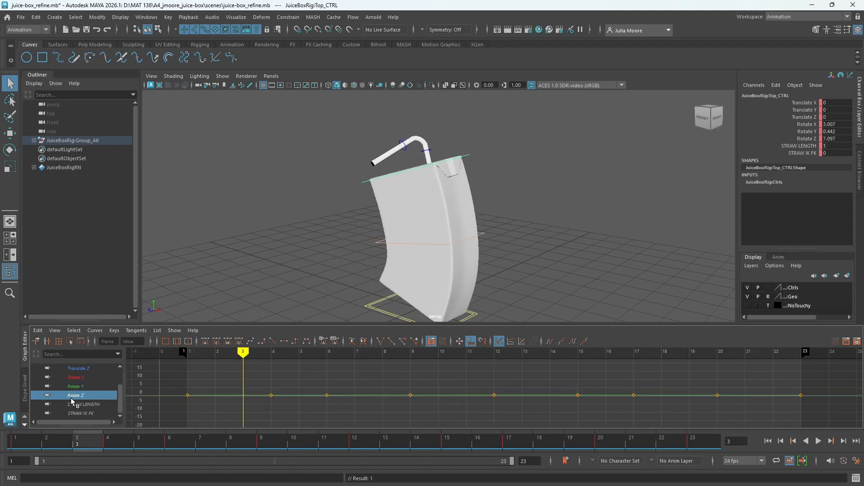
pyautogui.press('f')
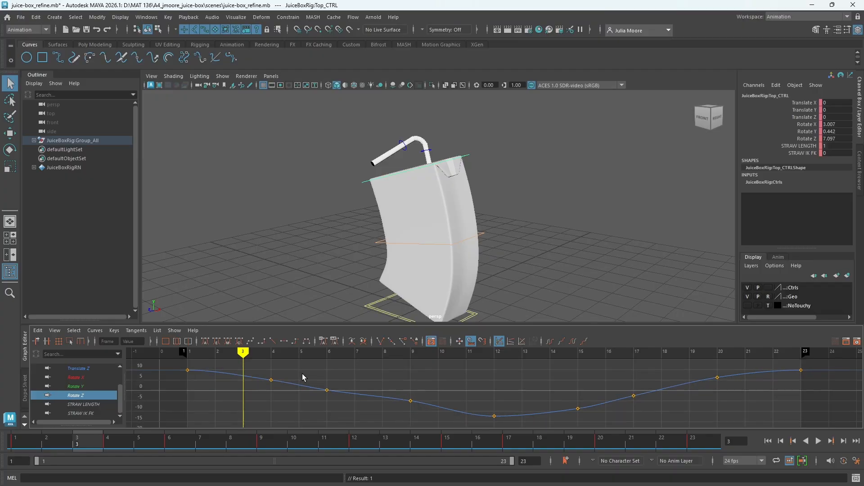
pyautogui.moveTo(247, 353); pyautogui.dragTo(185, 353)
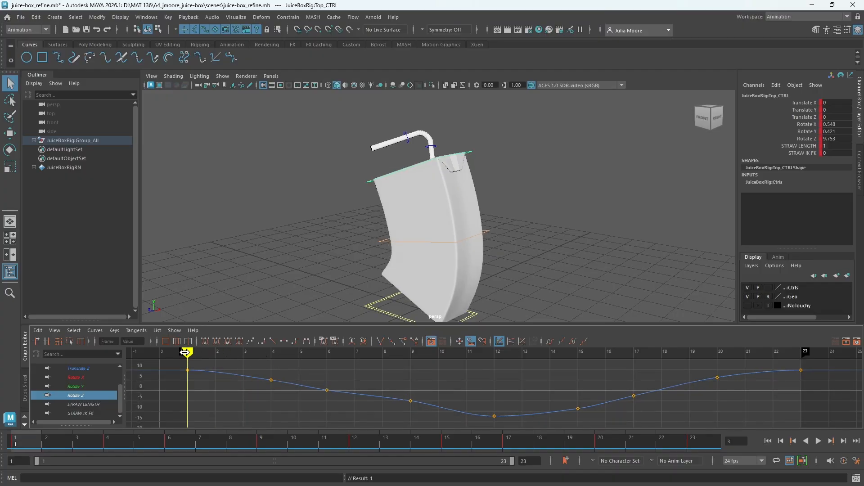
pyautogui.click(817, 442)
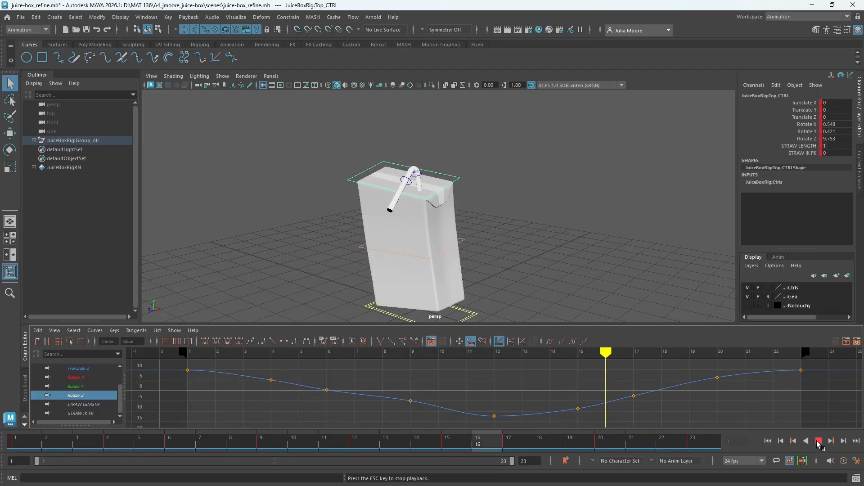
pyautogui.click(817, 442)
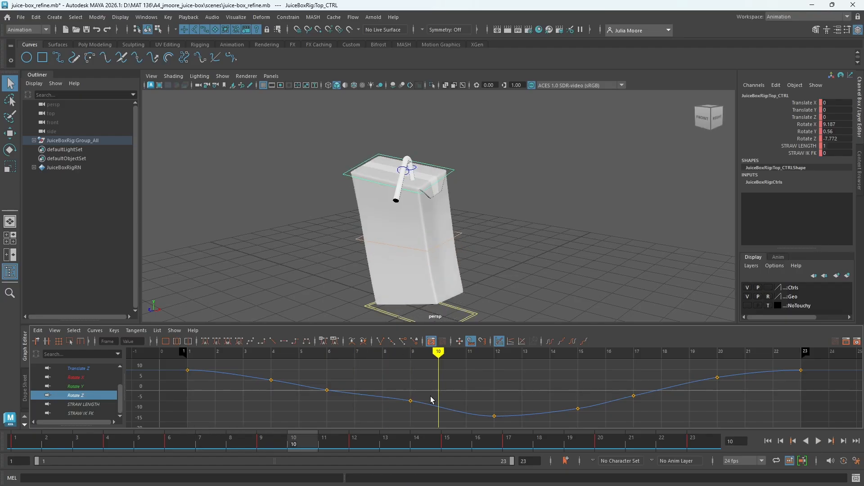
# Step: Replay the walk from frame 1 a couple more times to judge the Top control's side-to-side rotation
pyautogui.moveTo(435, 353)
pyautogui.mouseDown()
pyautogui.moveTo(217, 352)
pyautogui.moveTo(493, 352)
pyautogui.moveTo(189, 351)
pyautogui.moveTo(771, 353)
pyautogui.moveTo(792, 362)
pyautogui.moveTo(187, 359)
pyautogui.mouseUp()
pyautogui.click(819, 441)
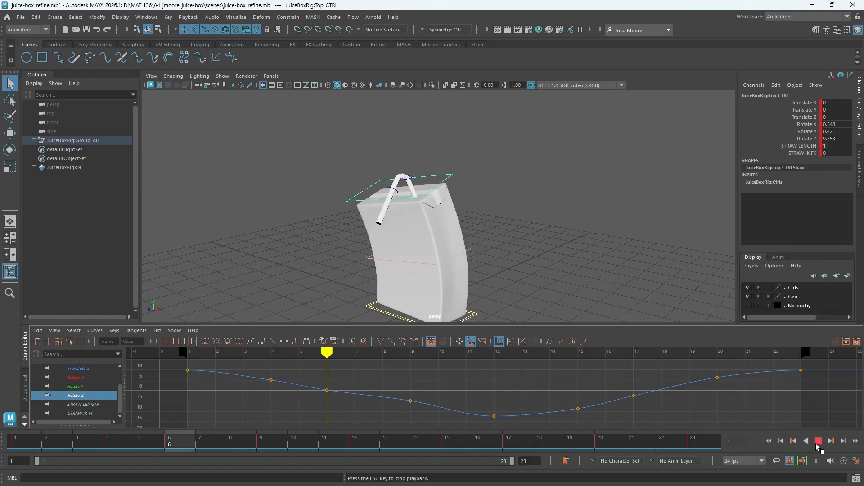
pyautogui.click(818, 443)
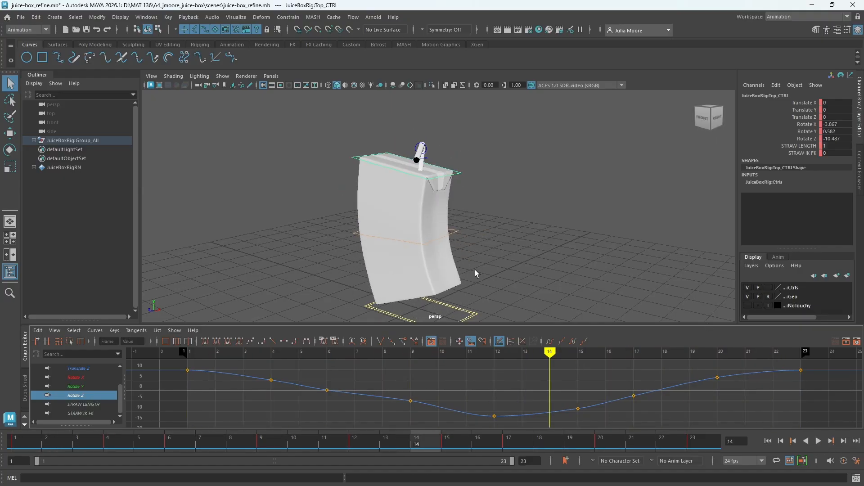
pyautogui.hotkey('alt', 'v')
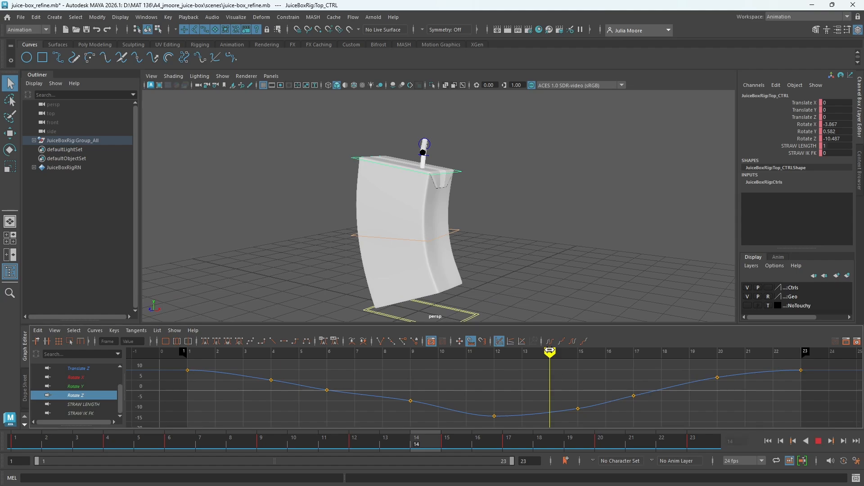
pyautogui.moveTo(550, 349)
pyautogui.mouseDown()
pyautogui.moveTo(186, 334)
pyautogui.moveTo(186, 342)
pyautogui.mouseUp()
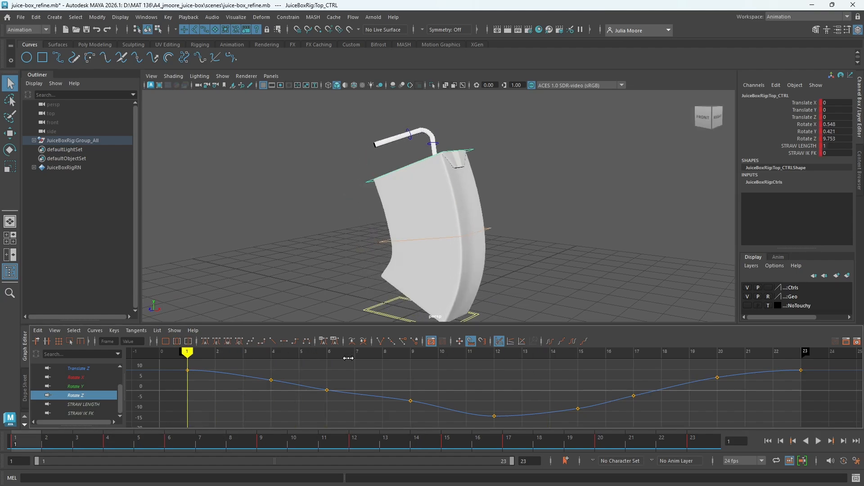
# Step: Try to exaggerate the Top control's Rotate Z curve by raising its frame 4 key and lowering its frame 12 key
pyautogui.click(495, 416)
pyautogui.moveTo(199, 353)
pyautogui.mouseDown()
pyautogui.moveTo(270, 354)
pyautogui.moveTo(271, 409)
pyautogui.mouseUp()
pyautogui.hotkey('ctrl', 'z')
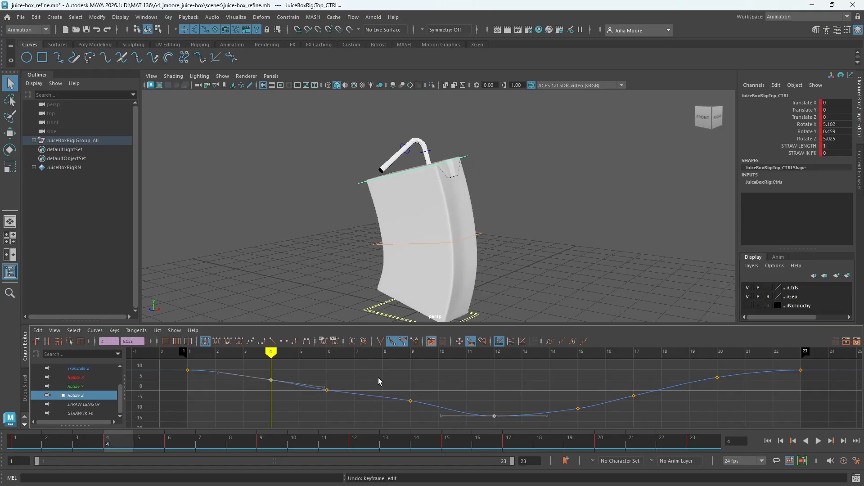
pyautogui.click(276, 390)
pyautogui.moveTo(266, 378)
pyautogui.mouseDown()
pyautogui.moveTo(270, 393)
pyautogui.moveTo(272, 372)
pyautogui.moveTo(298, 352)
pyautogui.moveTo(491, 385)
pyautogui.moveTo(495, 434)
pyautogui.mouseUp()
pyautogui.hotkey('alt', 'v')
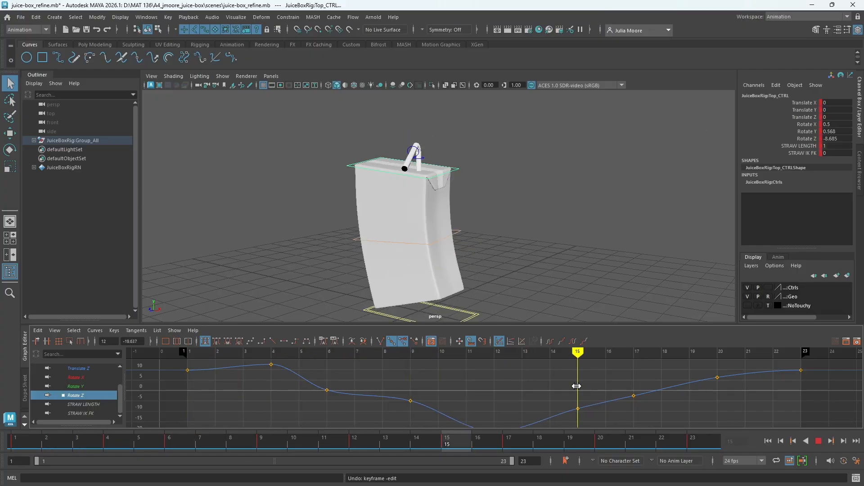
pyautogui.hotkey('alt', 'v')
# Step: Try raising the Top control's Rotate Z key at frame 20 slightly above the frame 23 key
pyautogui.press('f')
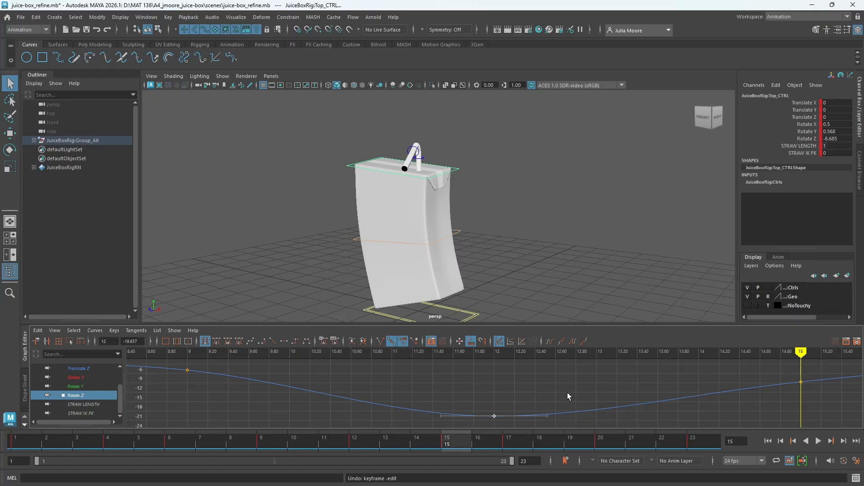
pyautogui.scroll(-7, 567, 393)
pyautogui.keyDown('alt'); pyautogui.moveTo(605, 383); pyautogui.dragTo(468, 394, button='middle'); pyautogui.keyUp('alt')
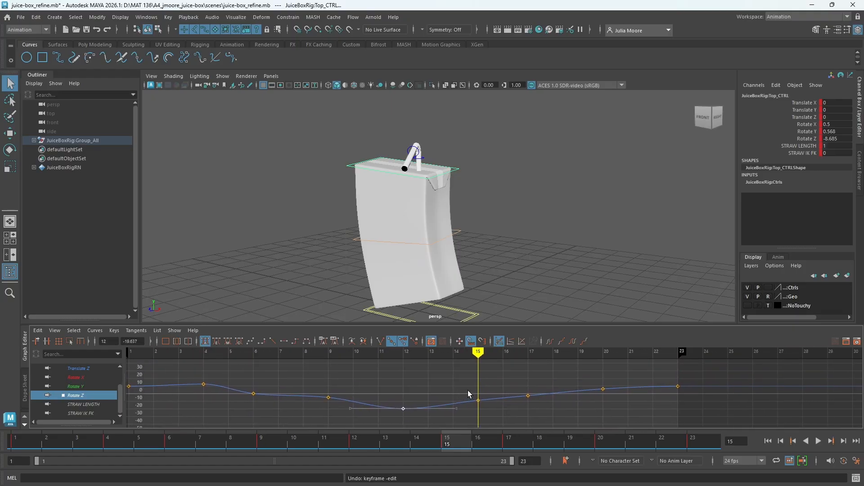
pyautogui.moveTo(481, 355)
pyautogui.mouseDown()
pyautogui.moveTo(521, 359)
pyautogui.moveTo(360, 369)
pyautogui.moveTo(684, 372)
pyautogui.moveTo(671, 380)
pyautogui.moveTo(578, 367)
pyautogui.moveTo(602, 353)
pyautogui.mouseUp()
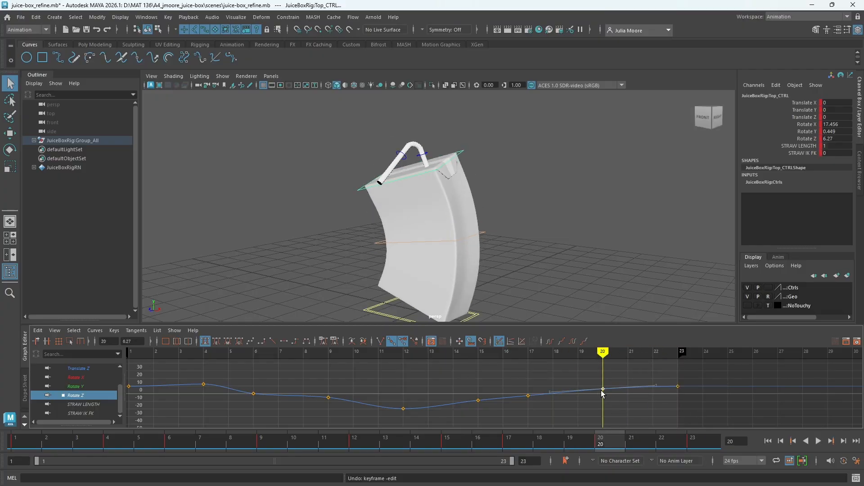
pyautogui.moveTo(602, 388)
pyautogui.mouseDown()
pyautogui.moveTo(654, 366)
pyautogui.moveTo(679, 377)
pyautogui.moveTo(676, 393)
pyautogui.mouseUp()
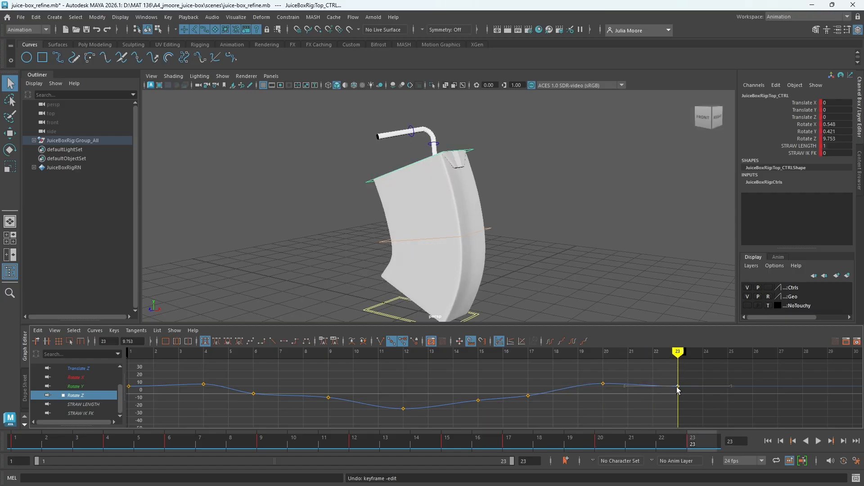
# Step: Play the animation from near the start to review the exaggerated Rotate Z curve, and return to frame 2
pyautogui.moveTo(677, 357); pyautogui.dragTo(154, 354)
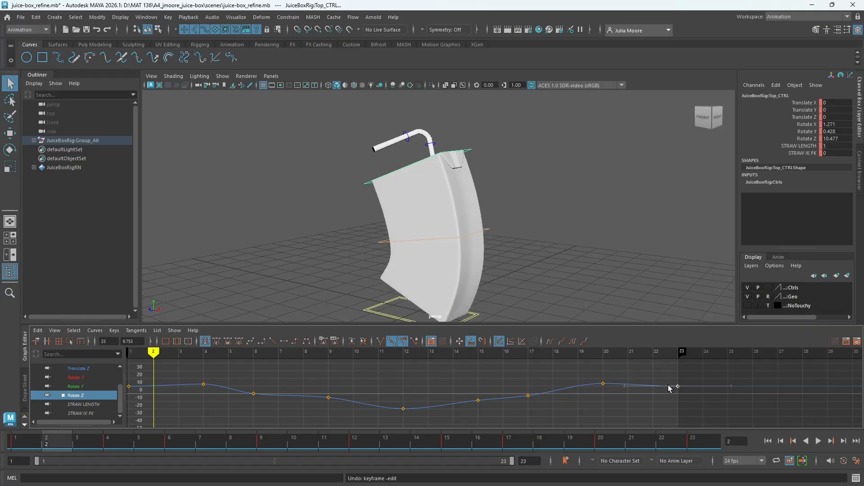
pyautogui.click(818, 441)
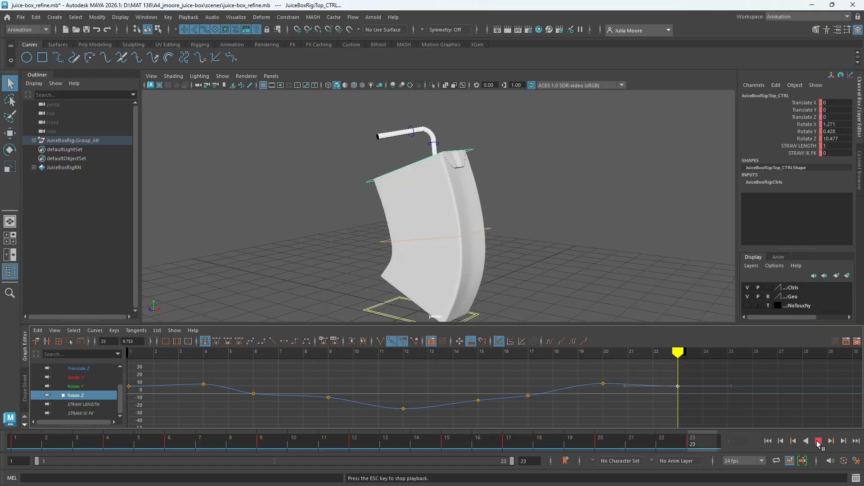
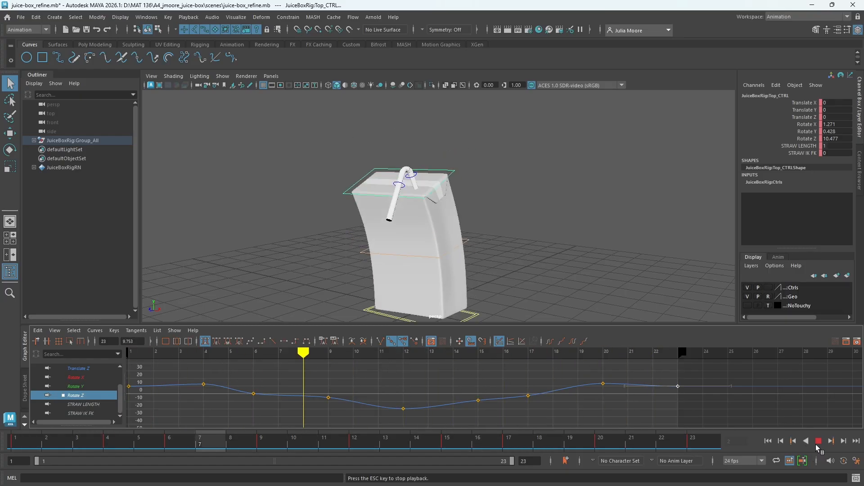
pyautogui.press('Escape')
pyautogui.moveTo(528, 351); pyautogui.dragTo(158, 353)
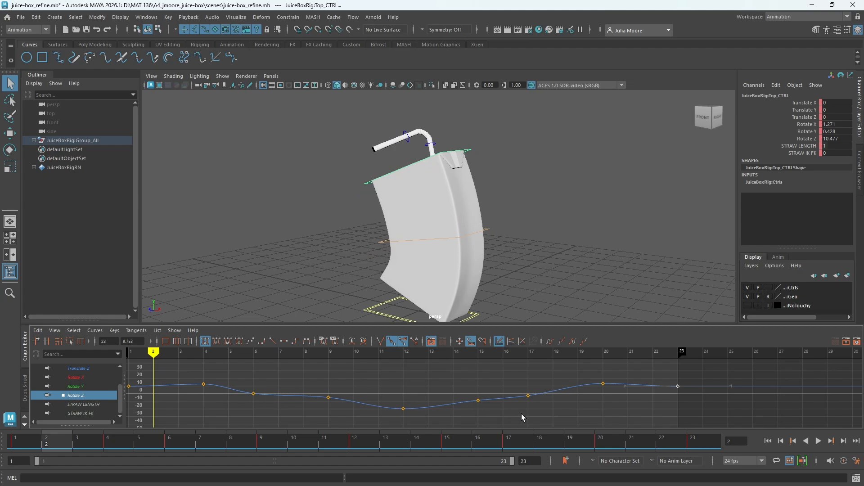
# Step: Undo the changes to the Top control's Rotate Z keys at frames 4, 12 and 20 and return to frame 1
pyautogui.hotkey('ctrl', 'z')
pyautogui.hotkey('ctrl', 'z')
pyautogui.hotkey('ctrl', 'z')
pyautogui.hotkey('ctrl', 'z')
pyautogui.hotkey('ctrl', 'z')
pyautogui.hotkey('ctrl', 'z')
pyautogui.hotkey('ctrl', 'z')
pyautogui.hotkey('ctrl', 'z')
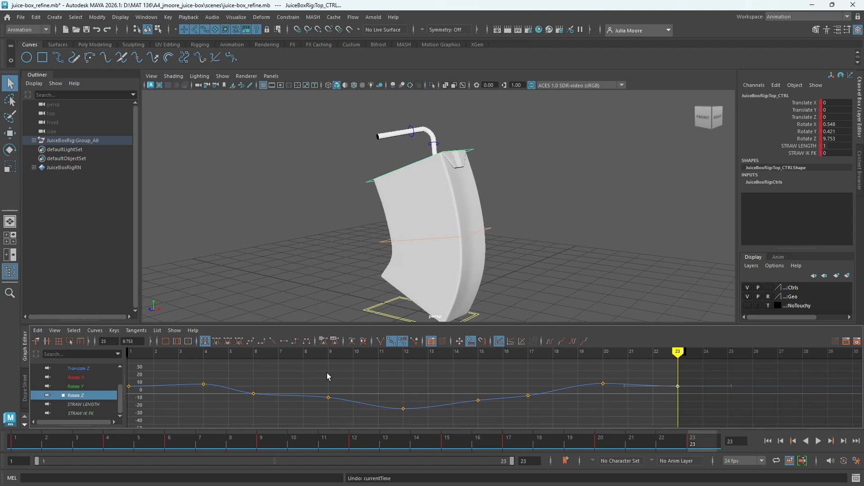
pyautogui.hotkey('ctrl', 'z')
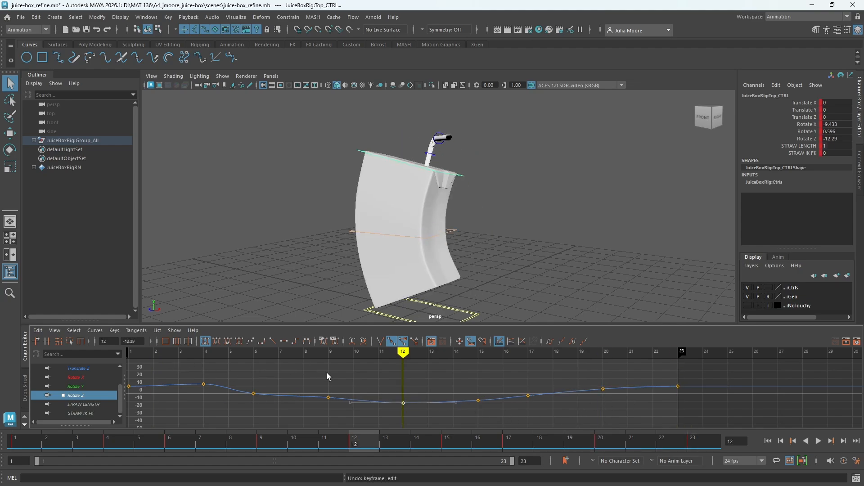
pyautogui.click(405, 355)
pyautogui.moveTo(405, 355); pyautogui.dragTo(129, 360)
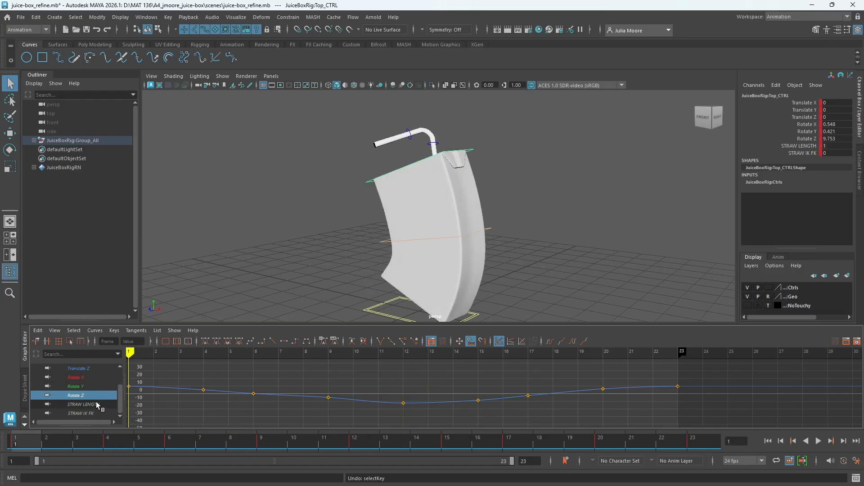
# Step: Check the Top control's STRAW LENGTH and STRAW IK FK curves, and view the StrawBase FK control's Rotate X curve
pyautogui.click(96, 403)
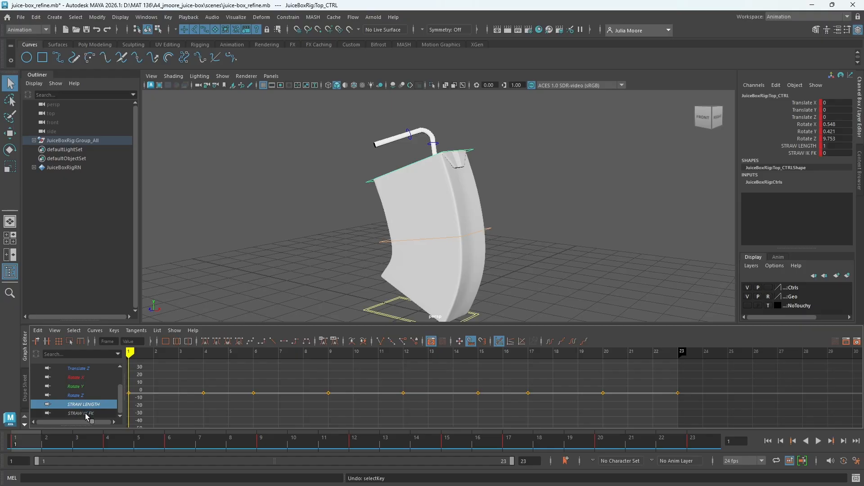
pyautogui.click(85, 413)
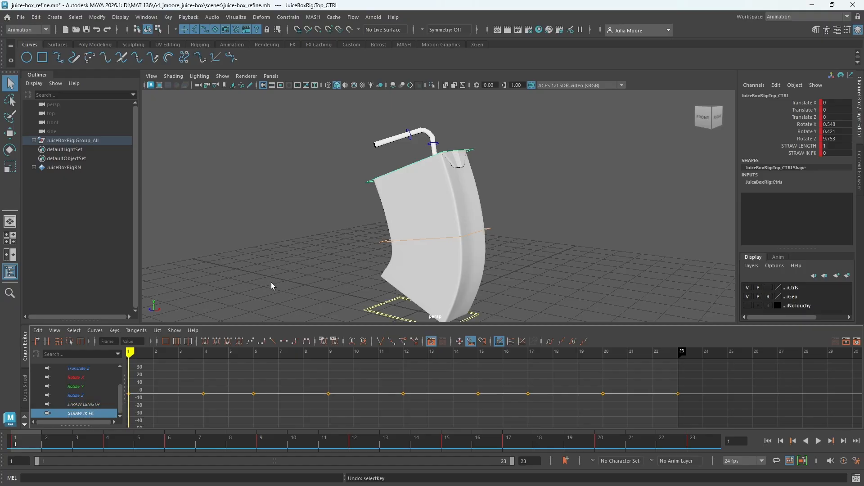
pyautogui.click(436, 144)
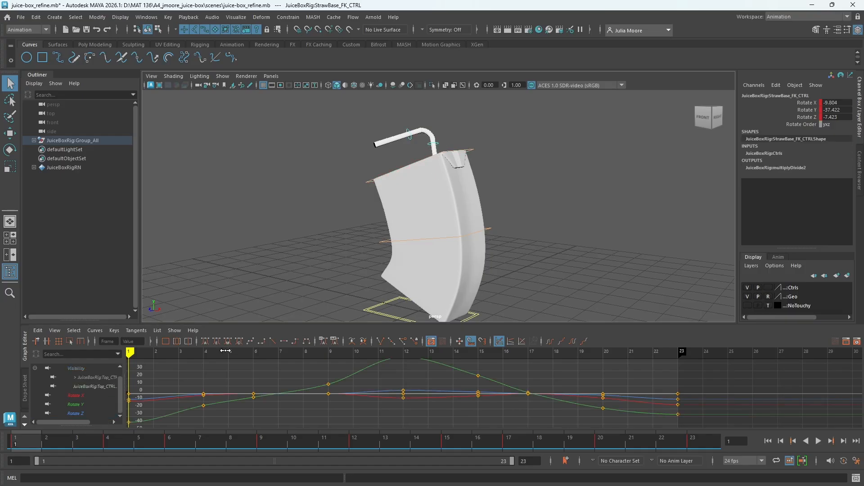
pyautogui.press('f')
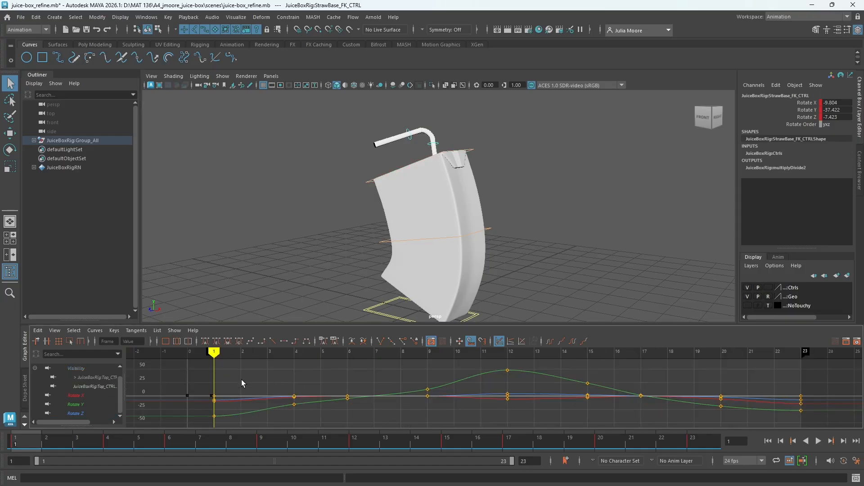
pyautogui.click(88, 396)
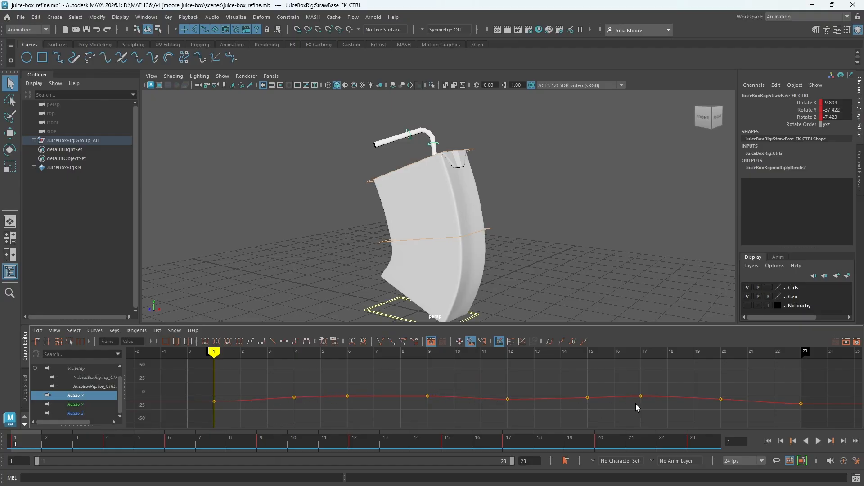
# Step: Raise the StrawBase FK control's Rotate Y key at frame 9 to about 23.4 and play the animation from frame 1
pyautogui.click(75, 404)
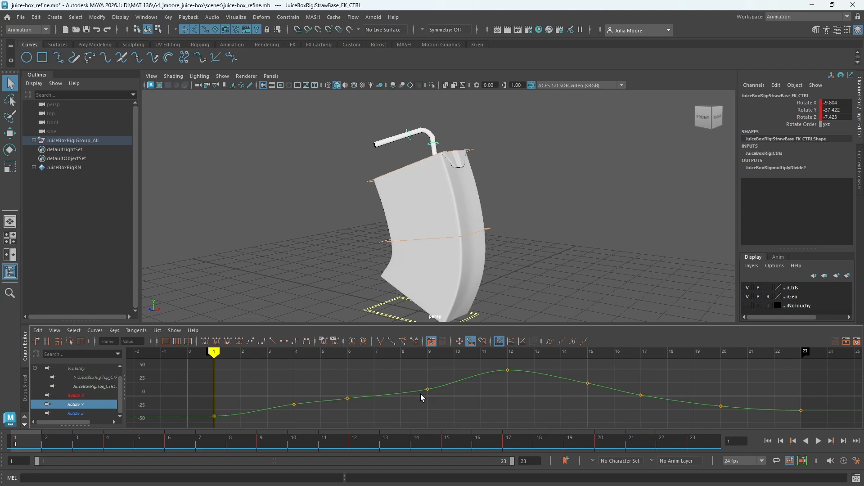
pyautogui.moveTo(420, 380)
pyautogui.mouseDown()
pyautogui.moveTo(444, 409)
pyautogui.moveTo(426, 380)
pyautogui.mouseUp()
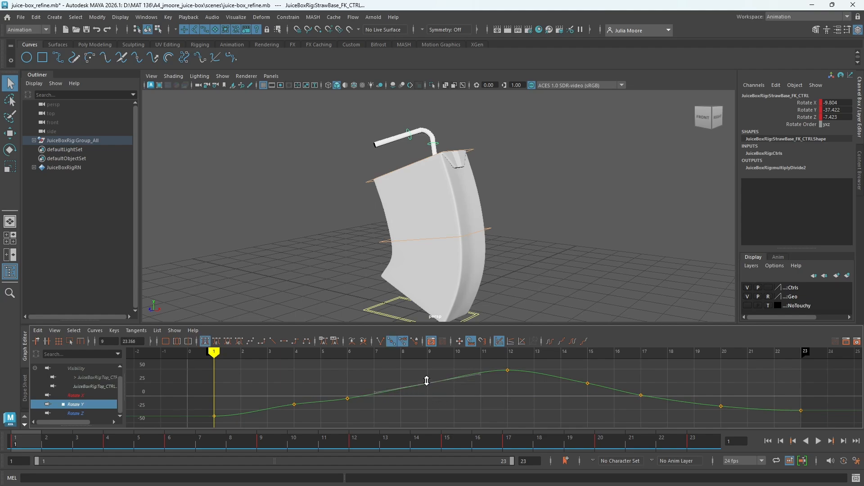
pyautogui.moveTo(219, 353)
pyautogui.mouseDown()
pyautogui.moveTo(294, 354)
pyautogui.moveTo(214, 353)
pyautogui.mouseUp()
pyautogui.click(818, 442)
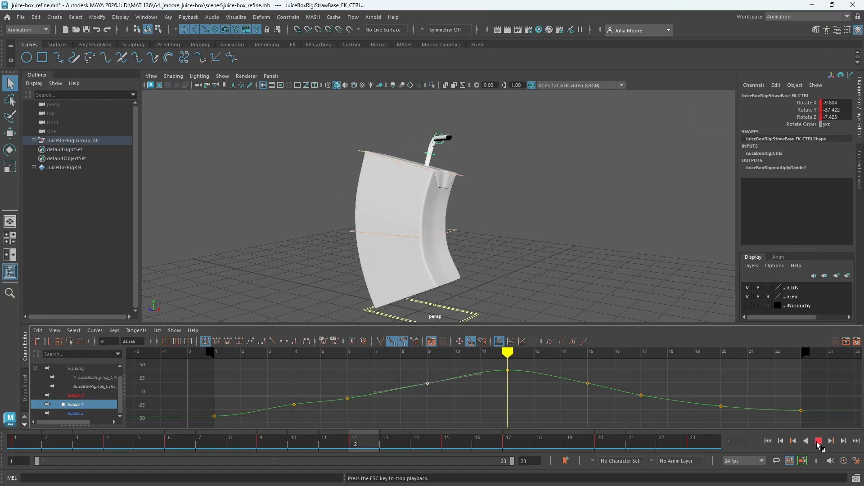
pyautogui.click(819, 442)
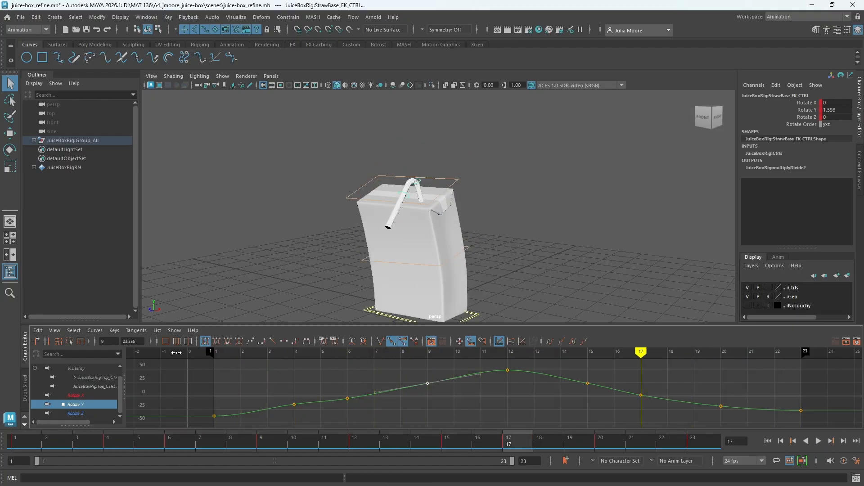
# Step: Raise the StrawBase FK control's Rotate Z key at frame 9 to about 2.2 and play the animation from frame 1
pyautogui.click(77, 414)
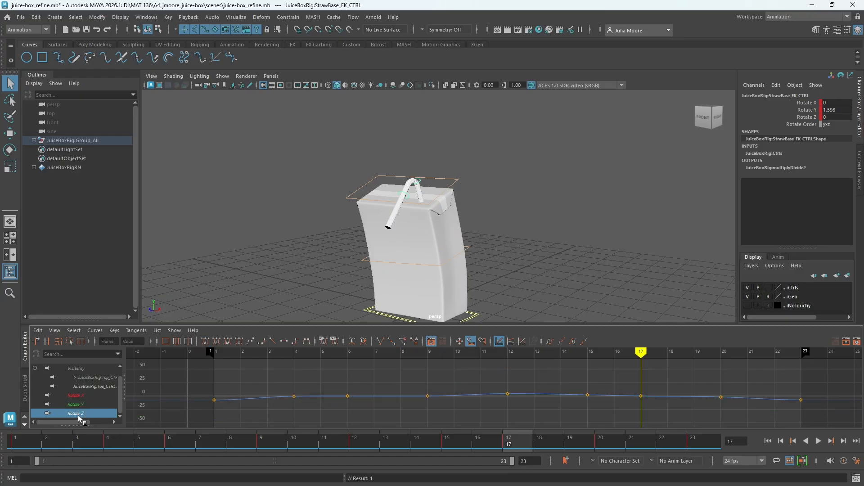
pyautogui.press('f')
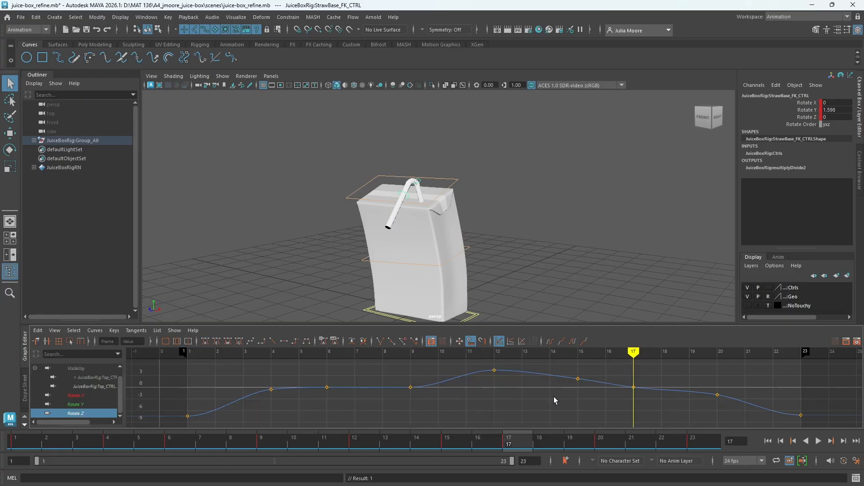
pyautogui.moveTo(619, 363)
pyautogui.mouseDown()
pyautogui.moveTo(396, 369)
pyautogui.moveTo(556, 371)
pyautogui.moveTo(388, 371)
pyautogui.moveTo(416, 408)
pyautogui.mouseUp()
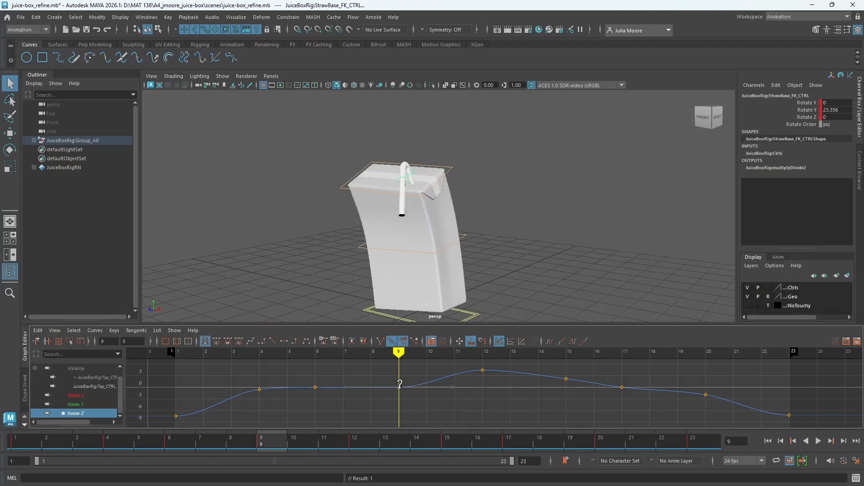
pyautogui.moveTo(399, 383); pyautogui.dragTo(400, 380, button='middle')
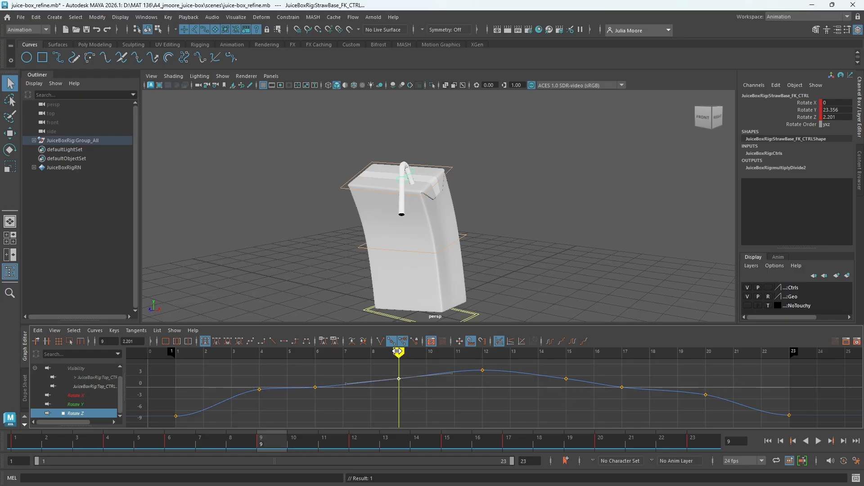
pyautogui.moveTo(398, 354); pyautogui.dragTo(170, 370)
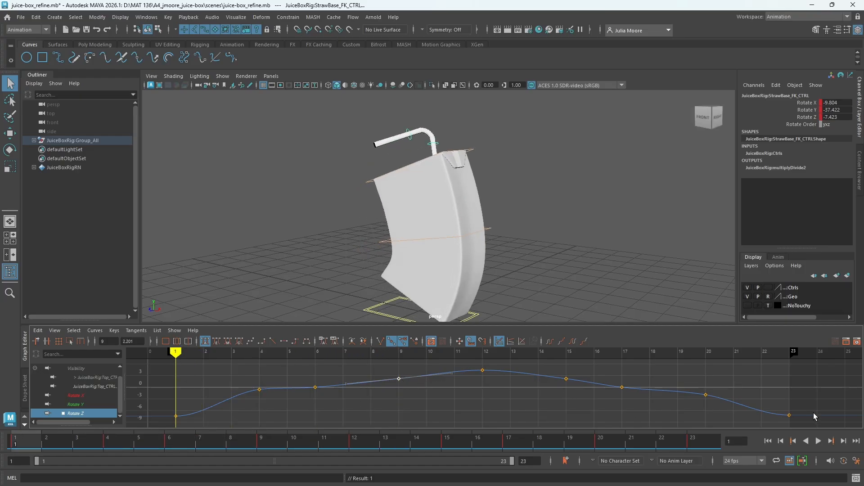
pyautogui.click(818, 441)
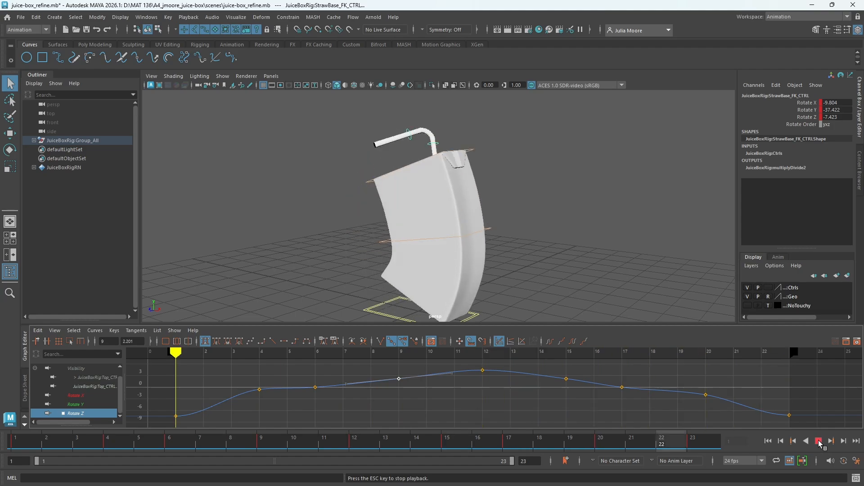
pyautogui.click(818, 441)
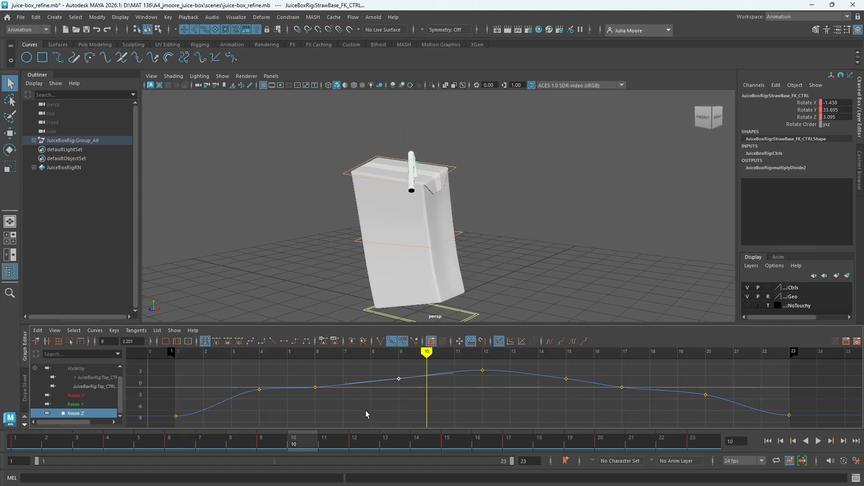
pyautogui.click(366, 414)
# Step: Select the StrawTip FK control and examine its Rotate X, Rotate Y and Rotate Z curves, ending framed on Rotate X
pyautogui.scroll(1, 90, 404)
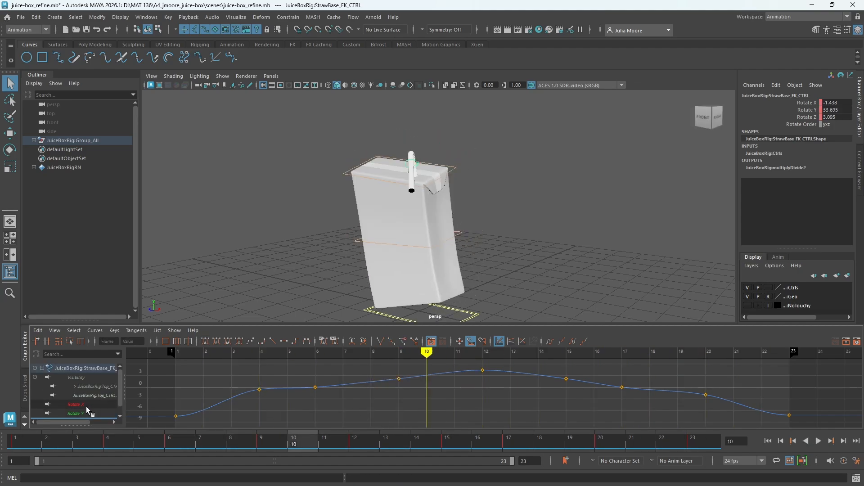
pyautogui.keyDown('alt'); pyautogui.moveTo(504, 187); pyautogui.dragTo(459, 185); pyautogui.keyUp('alt')
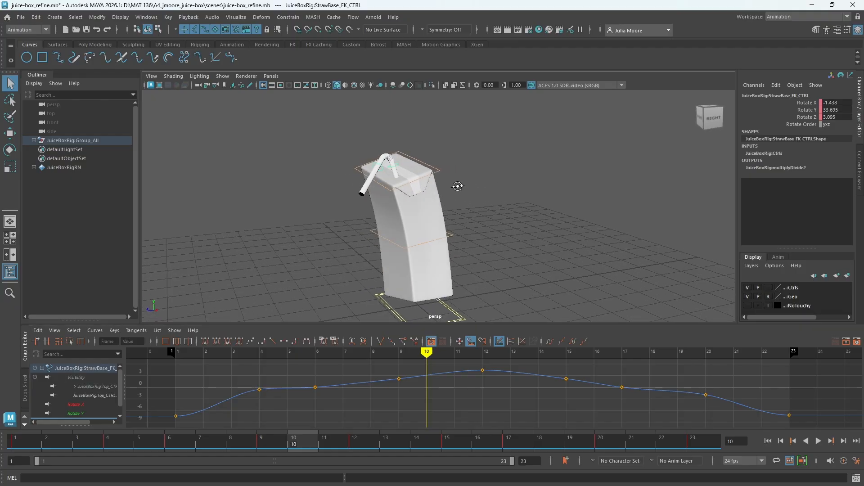
pyautogui.click(381, 170)
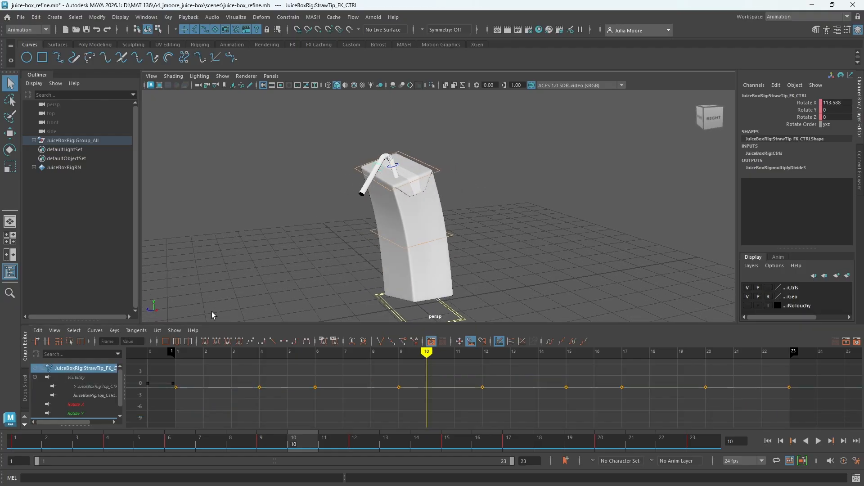
pyautogui.scroll(-1, 81, 383)
pyautogui.click(76, 405)
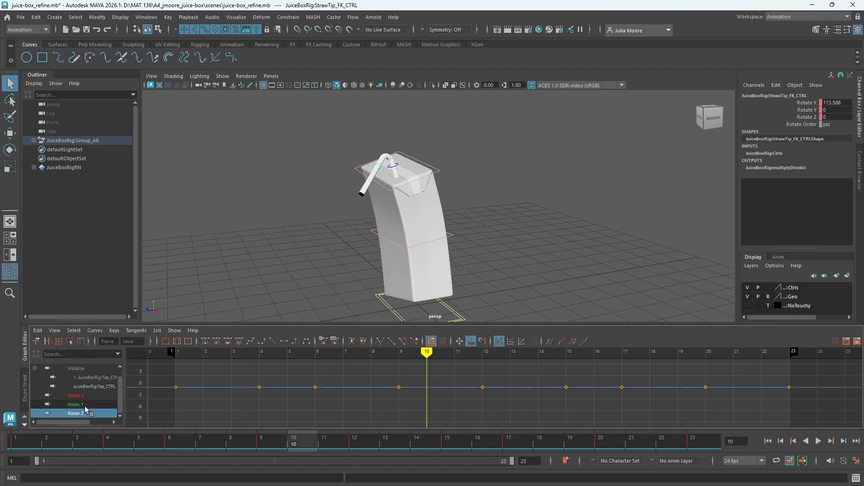
pyautogui.click(77, 413)
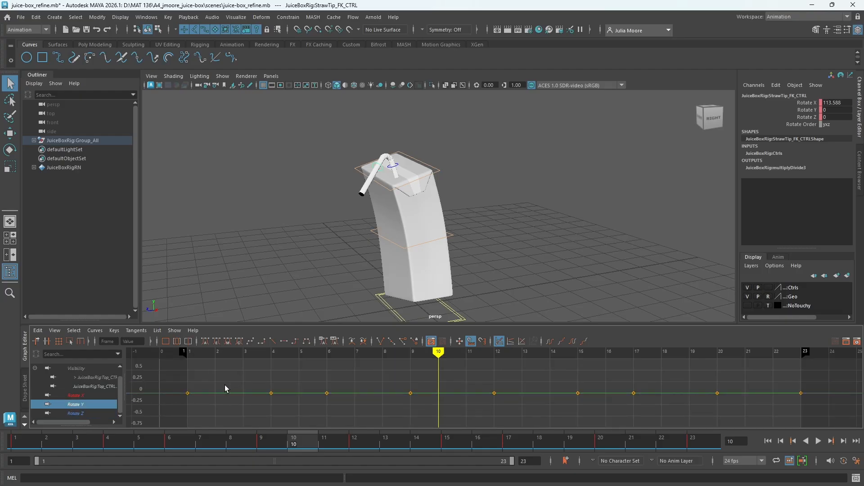
pyautogui.click(83, 395)
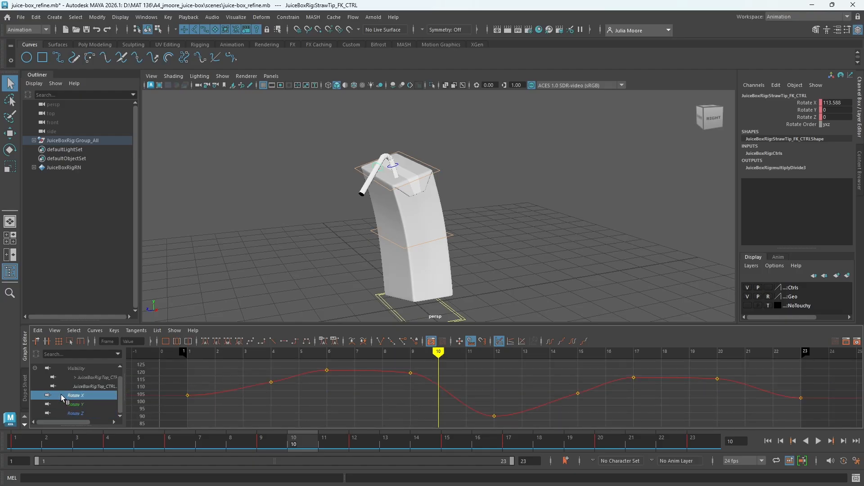
pyautogui.click(77, 413)
pyautogui.click(76, 405)
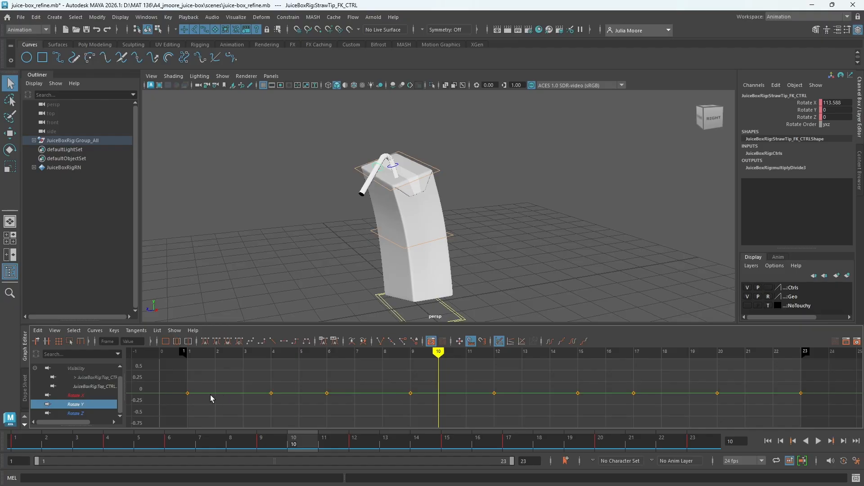
pyautogui.click(79, 398)
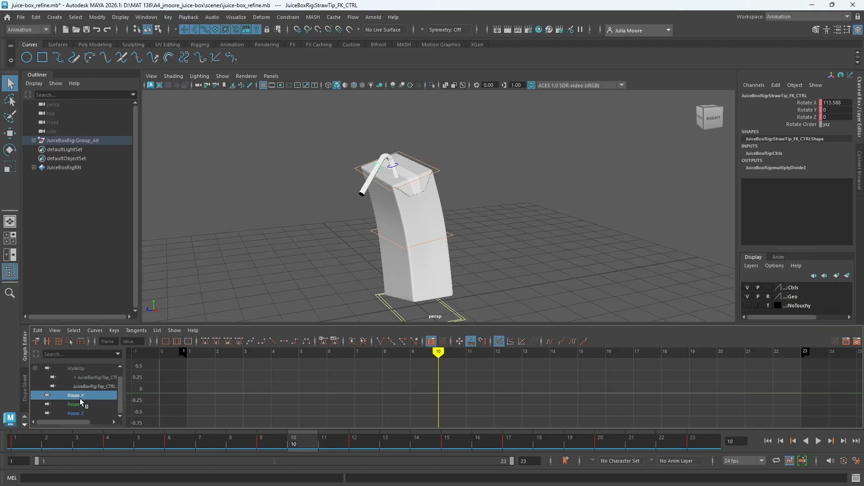
pyautogui.press('f')
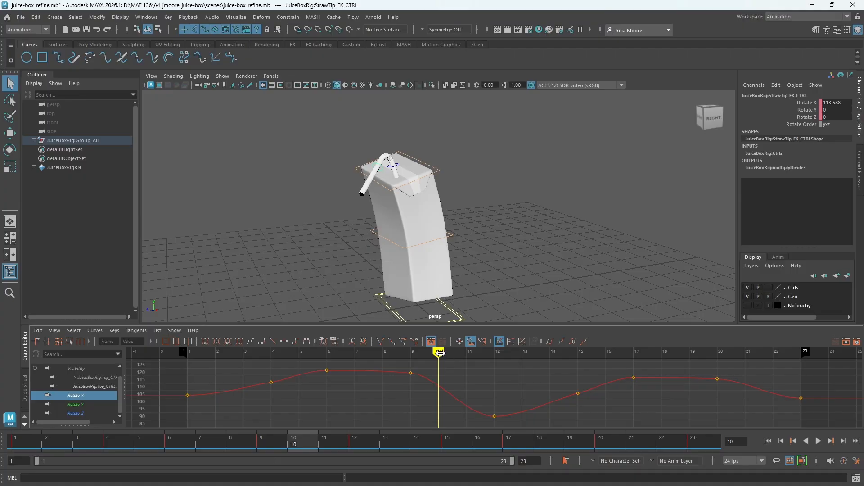
# Step: Go to frame 3 and recheck the StrawTip FK control's three rotation channels, returning to the Rotate X curve
pyautogui.hotkey('alt', 'v')
pyautogui.hotkey('alt', 'v')
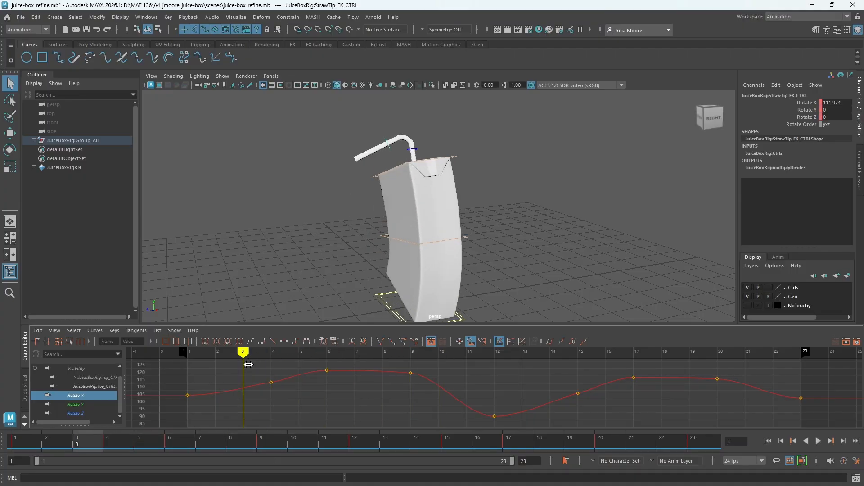
pyautogui.click(75, 412)
pyautogui.click(77, 405)
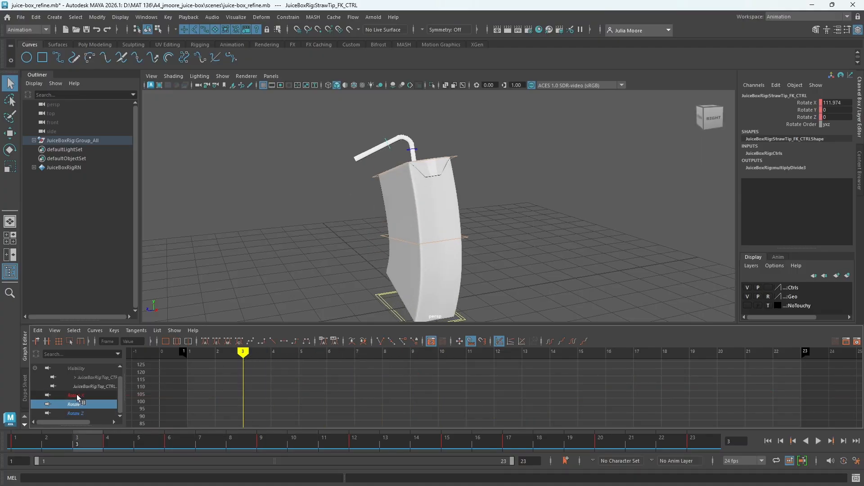
pyautogui.click(84, 396)
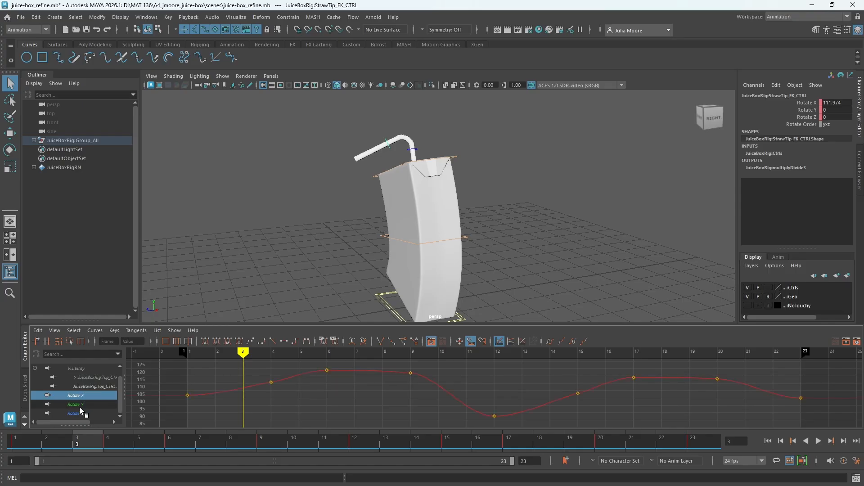
pyautogui.click(79, 405)
pyautogui.click(81, 412)
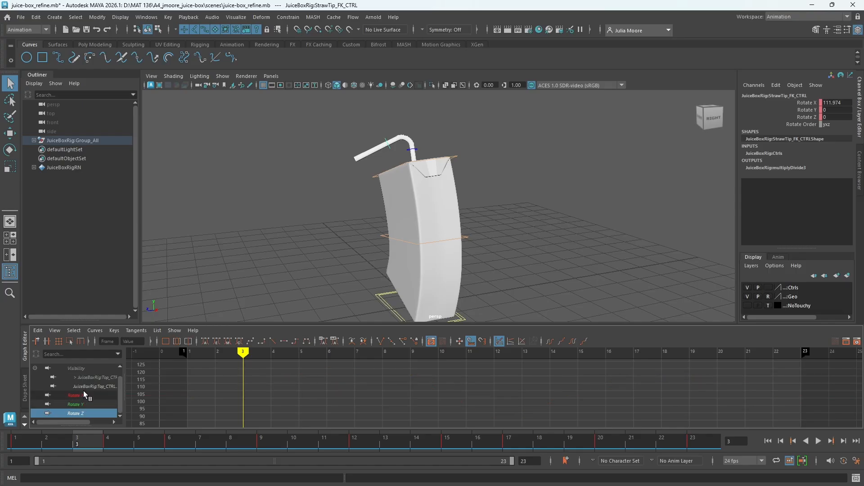
pyautogui.click(84, 396)
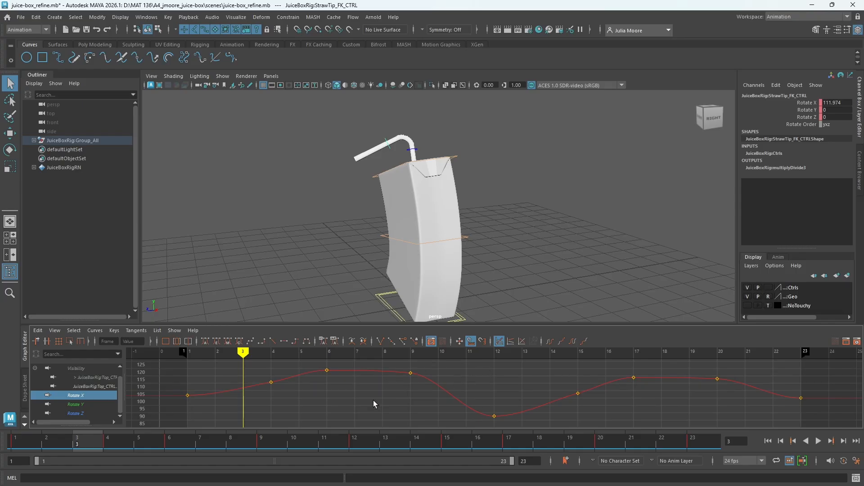
# Step: Raise the StrawTip FK control's Rotate X key at frame 15 to about 117.2 and lower its frame 20 key to about 111.7
pyautogui.moveTo(242, 354)
pyautogui.mouseDown()
pyautogui.moveTo(550, 355)
pyautogui.moveTo(187, 360)
pyautogui.moveTo(232, 377)
pyautogui.moveTo(552, 375)
pyautogui.moveTo(191, 382)
pyautogui.moveTo(182, 396)
pyautogui.moveTo(206, 405)
pyautogui.mouseUp()
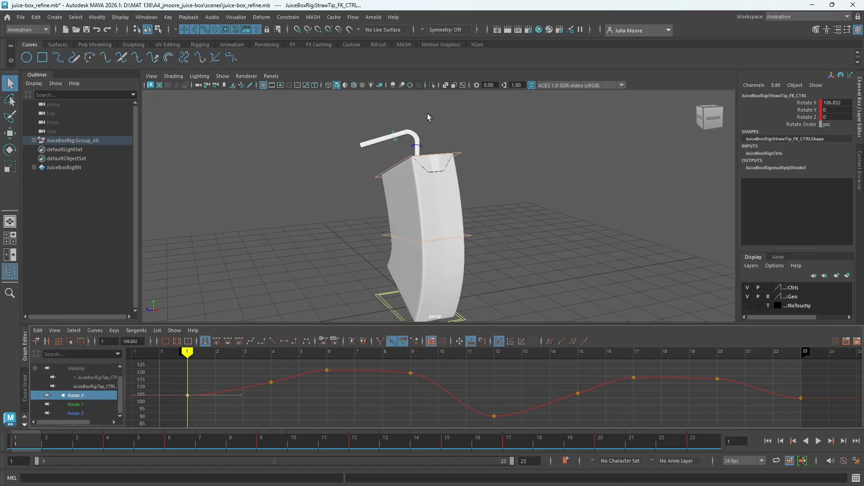
pyautogui.moveTo(197, 357)
pyautogui.mouseDown()
pyautogui.moveTo(579, 355)
pyautogui.moveTo(465, 354)
pyautogui.mouseUp()
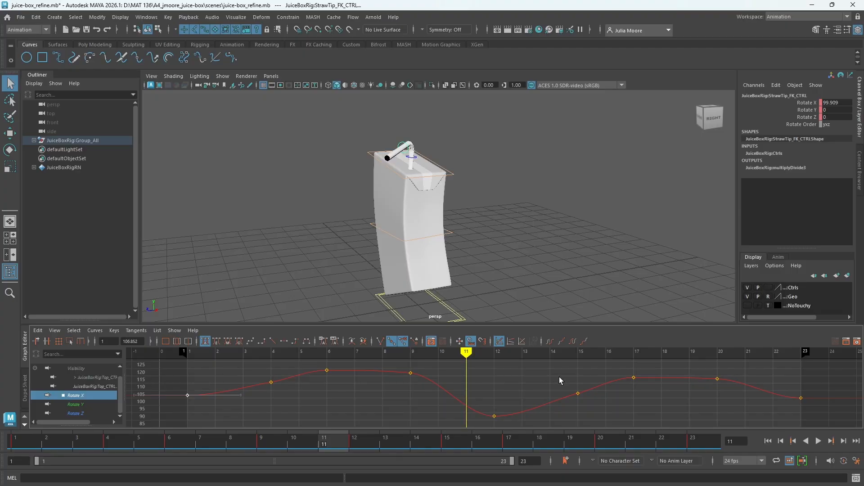
pyautogui.moveTo(561, 380)
pyautogui.mouseDown()
pyautogui.moveTo(598, 406)
pyautogui.moveTo(577, 378)
pyautogui.mouseUp()
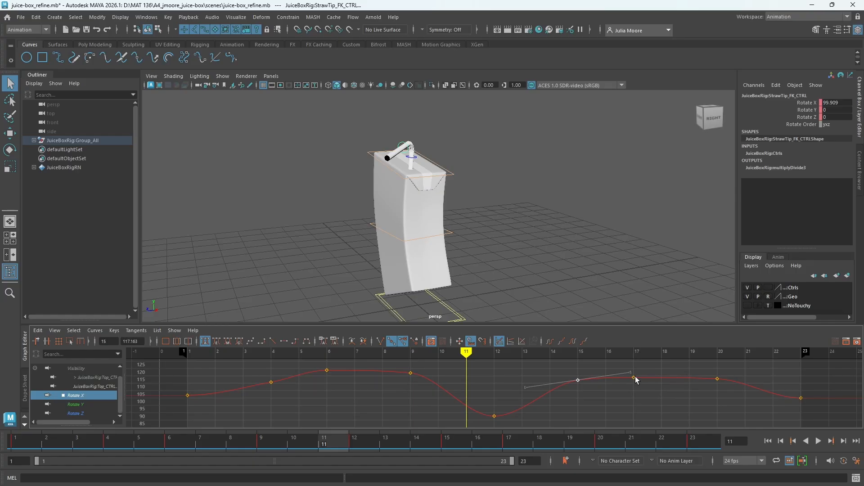
pyautogui.moveTo(701, 368); pyautogui.dragTo(721, 389)
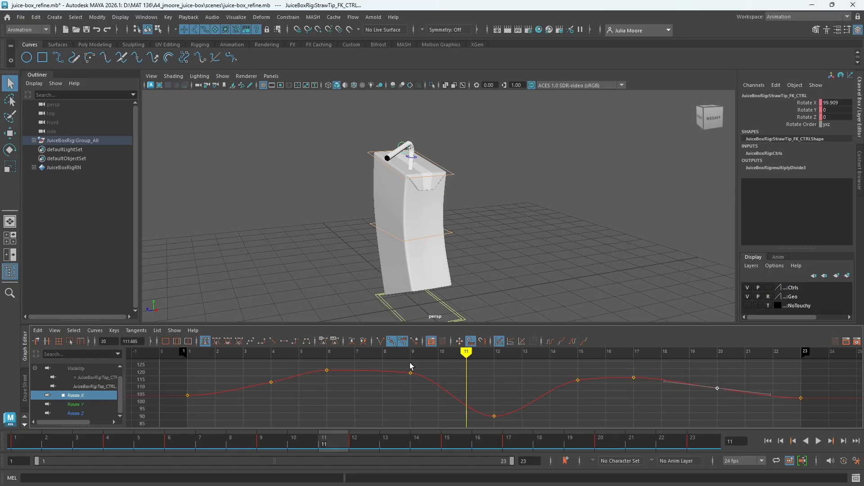
# Step: Play the animation from frame 1 and review the straw tip motion from the side and front views
pyautogui.moveTo(467, 354); pyautogui.dragTo(187, 353)
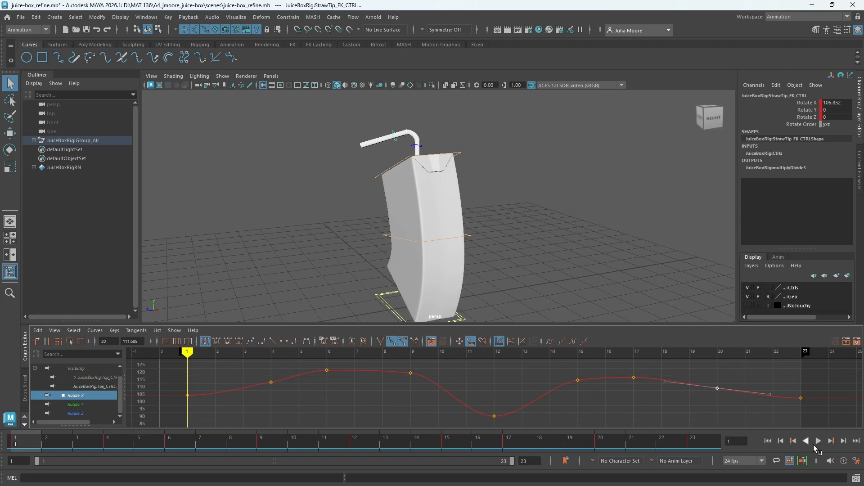
pyautogui.click(819, 441)
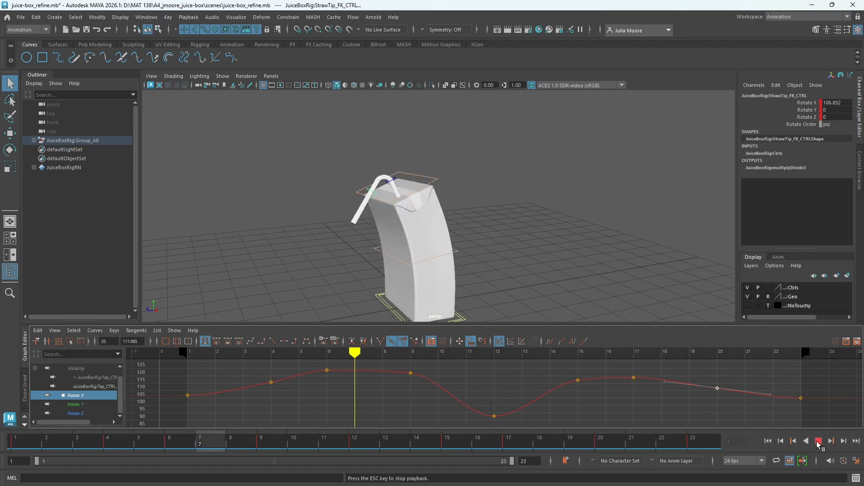
pyautogui.click(818, 443)
pyautogui.keyDown('alt'); pyautogui.moveTo(469, 285); pyautogui.dragTo(532, 278); pyautogui.keyUp('alt')
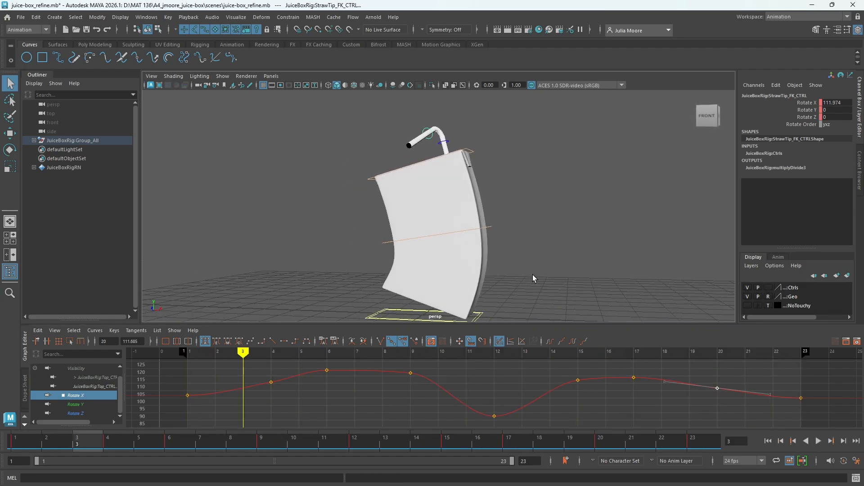
pyautogui.click(818, 441)
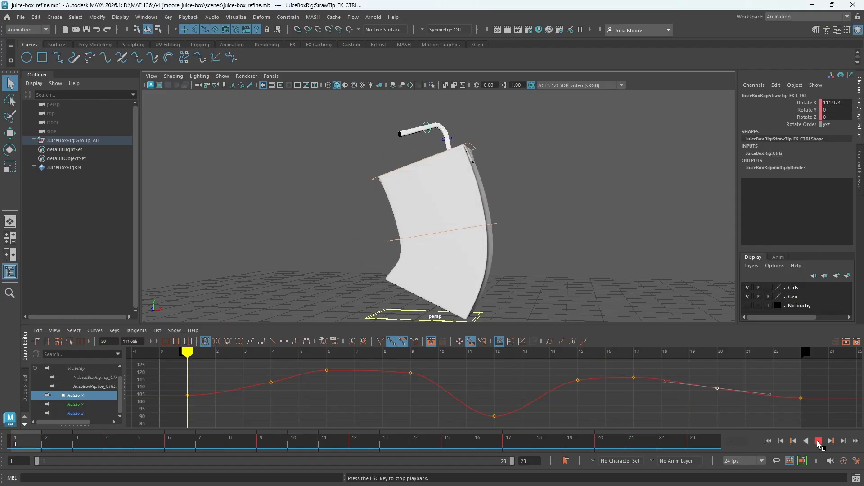
pyautogui.click(818, 441)
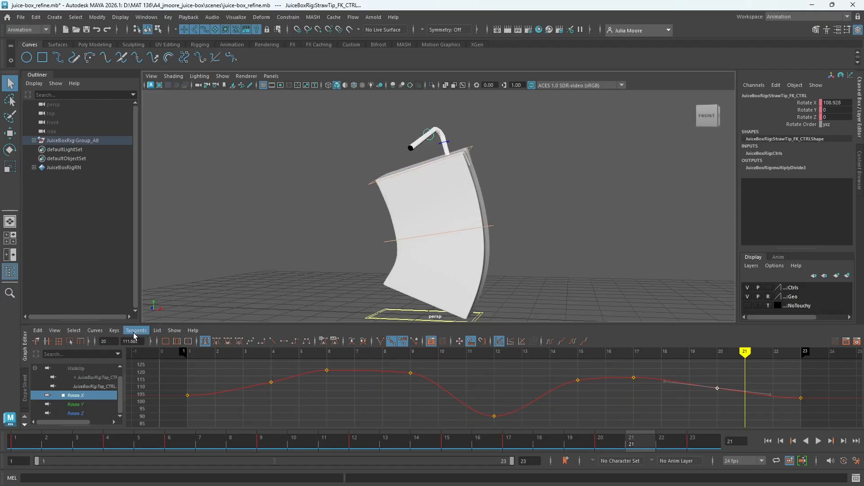
# Step: Check the StrawTip FK control's Rotate Y and Rotate Z curves, then select the whole control's channels and play the animation
pyautogui.click(75, 404)
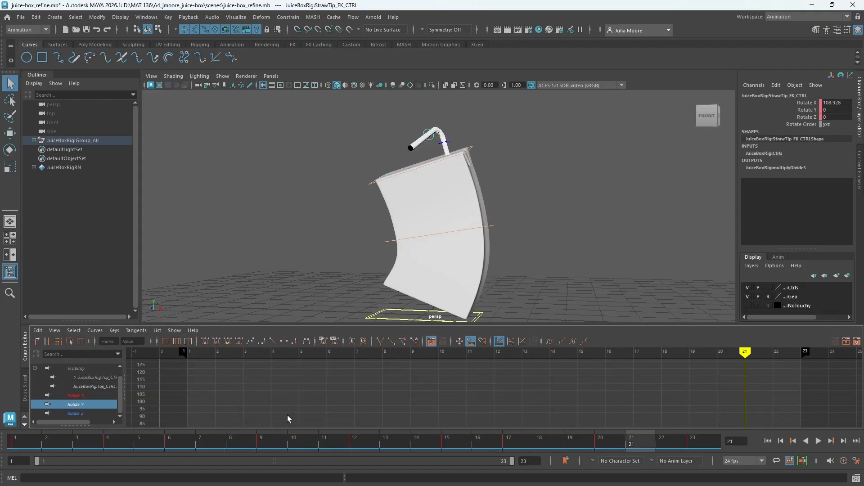
pyautogui.press('f')
pyautogui.click(85, 413)
pyautogui.press('f')
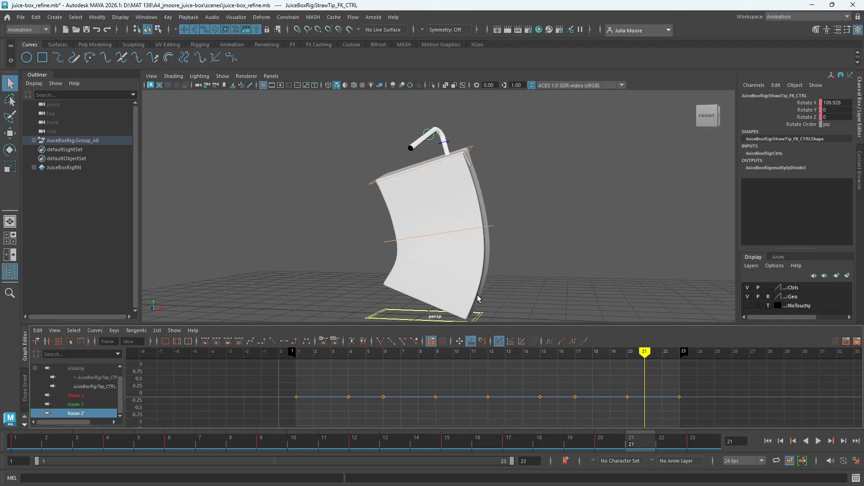
pyautogui.scroll(2, 93, 378)
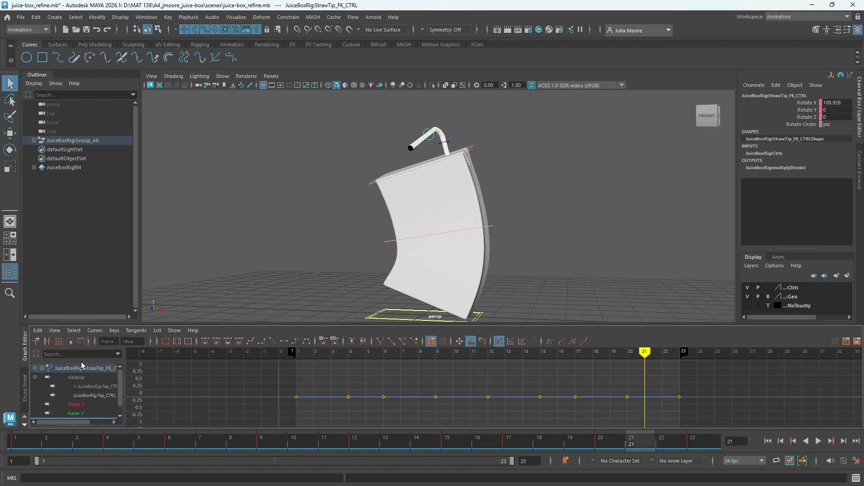
pyautogui.click(88, 369)
pyautogui.scroll(-2, 522, 203)
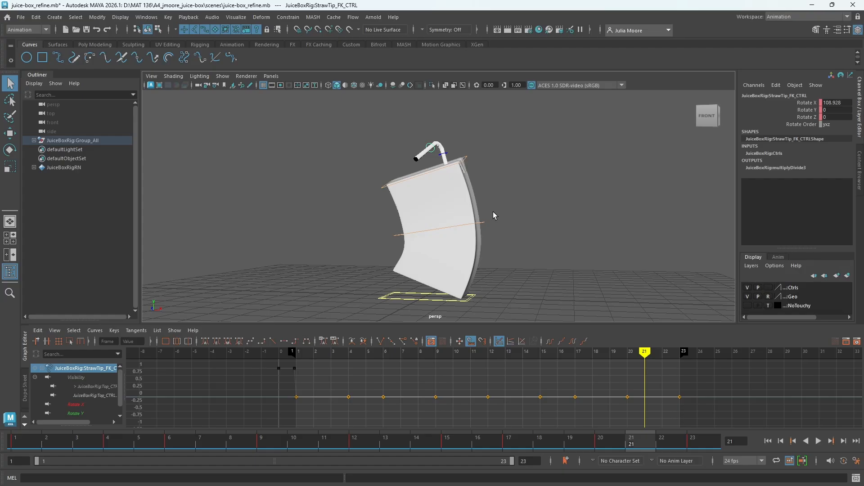
pyautogui.click(819, 441)
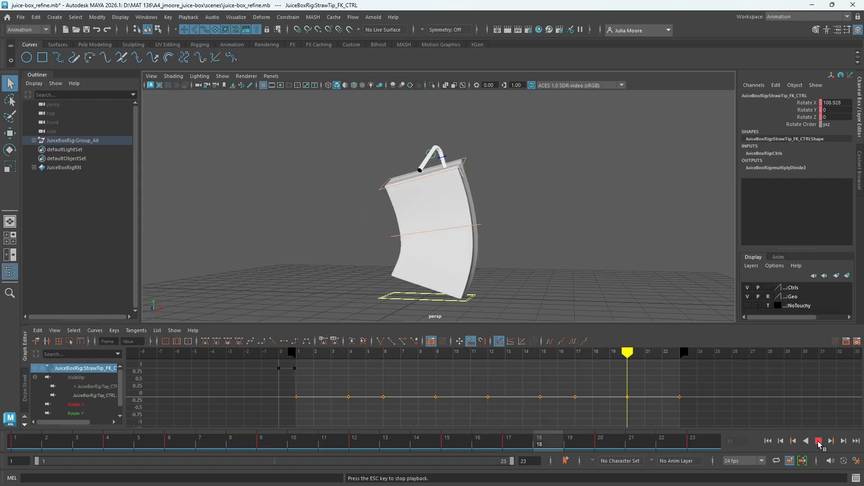
# Step: Play the walk animation and scrub between frames 3 and 1, reviewing the straw and body from the front and side views
pyautogui.click(818, 441)
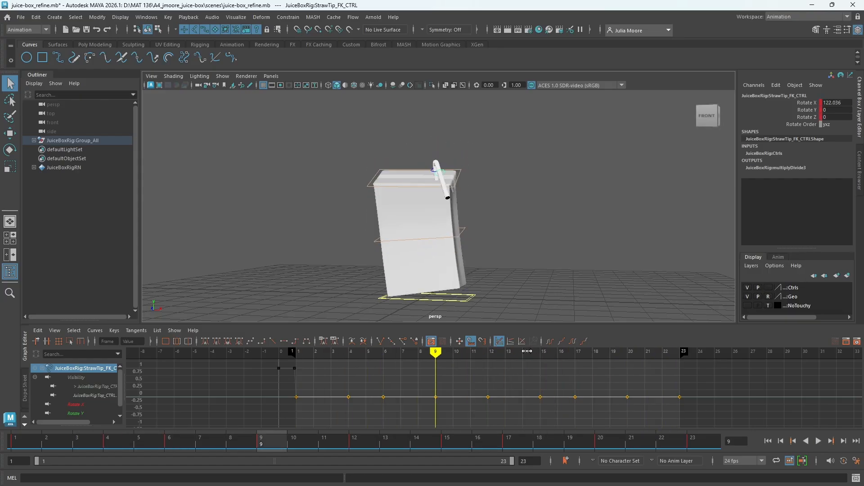
pyautogui.hotkey('alt', 'v')
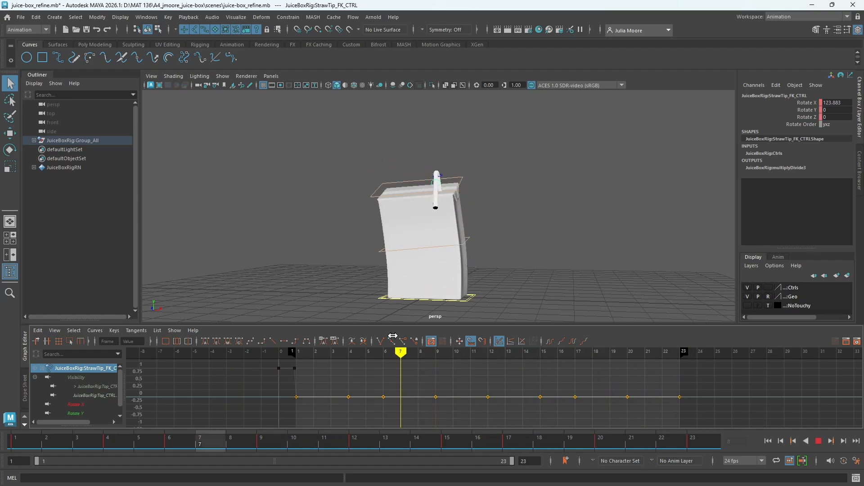
pyautogui.press('Escape')
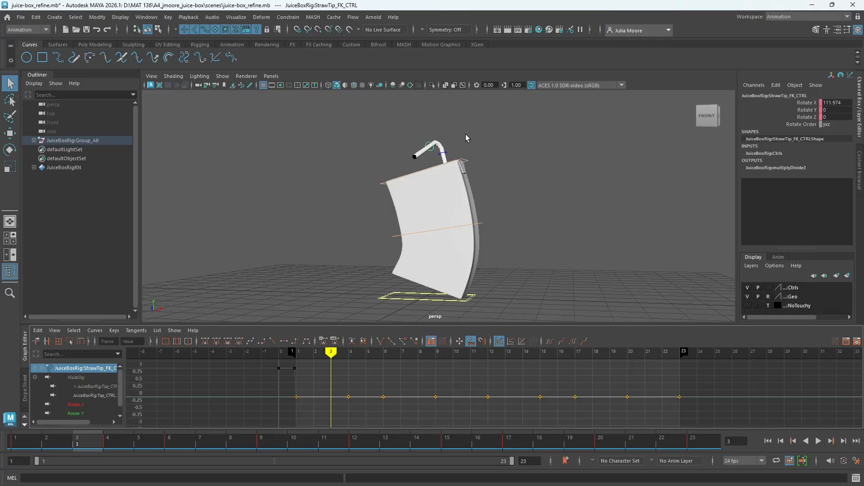
pyautogui.moveTo(338, 357)
pyautogui.mouseDown()
pyautogui.moveTo(488, 356)
pyautogui.moveTo(332, 356)
pyautogui.mouseUp()
pyautogui.keyDown('alt'); pyautogui.moveTo(556, 183); pyautogui.dragTo(476, 189); pyautogui.keyUp('alt')
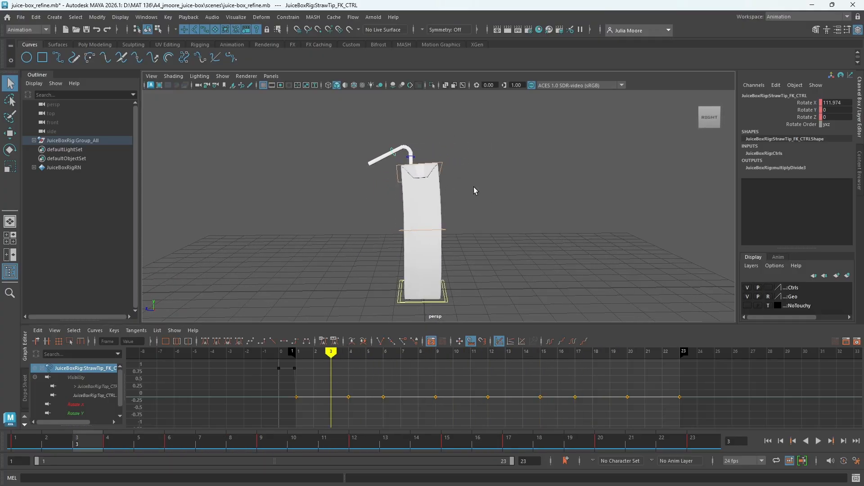
pyautogui.moveTo(331, 354); pyautogui.dragTo(295, 355)
pyautogui.keyDown('alt'); pyautogui.moveTo(360, 245); pyautogui.dragTo(466, 233); pyautogui.keyUp('alt')
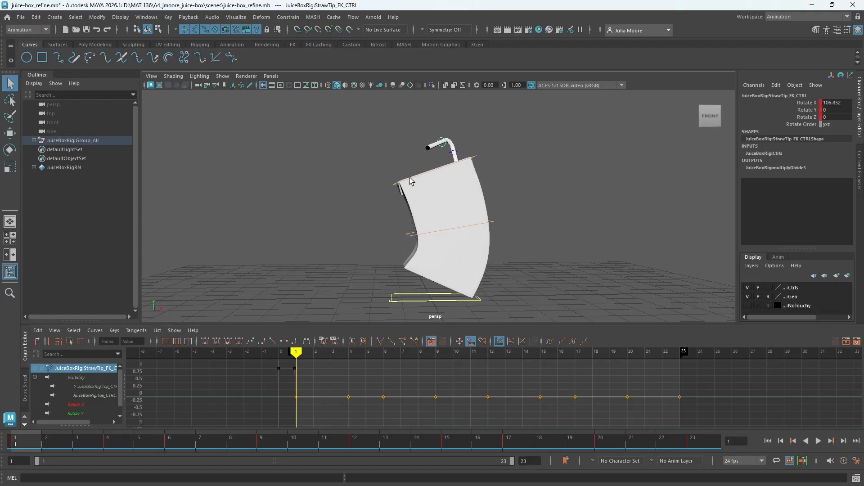
pyautogui.hotkey('alt', 'v')
pyautogui.moveTo(298, 353)
pyautogui.mouseDown()
pyautogui.moveTo(532, 367)
pyautogui.moveTo(309, 370)
pyautogui.moveTo(683, 366)
pyautogui.moveTo(184, 349)
pyautogui.moveTo(698, 351)
pyautogui.moveTo(295, 351)
pyautogui.mouseUp()
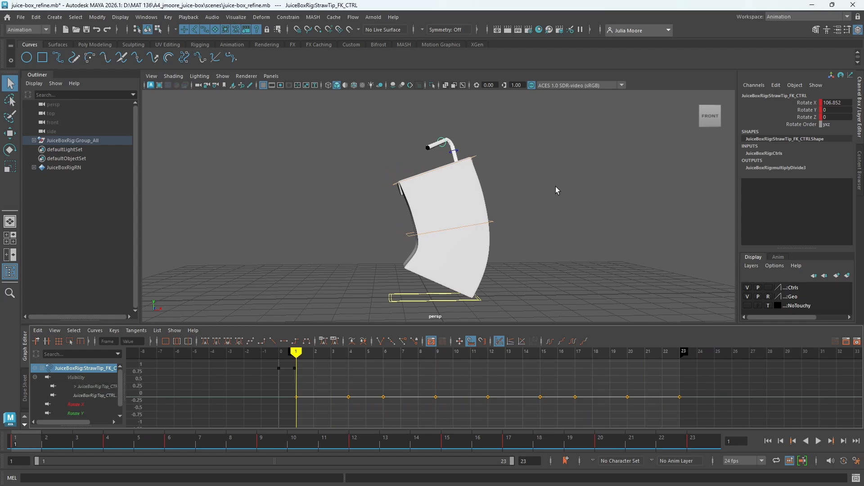
# Step: Try IN OUT values of 10 and -10 on the Mid control at frame 1
pyautogui.click(446, 232)
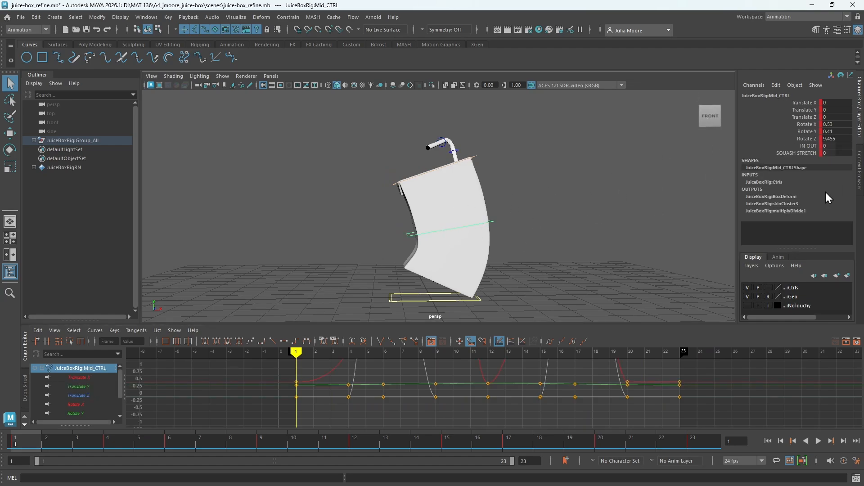
pyautogui.click(837, 146)
pyautogui.write('10')
pyautogui.press('Return')
pyautogui.write('-10')
pyautogui.press('Return')
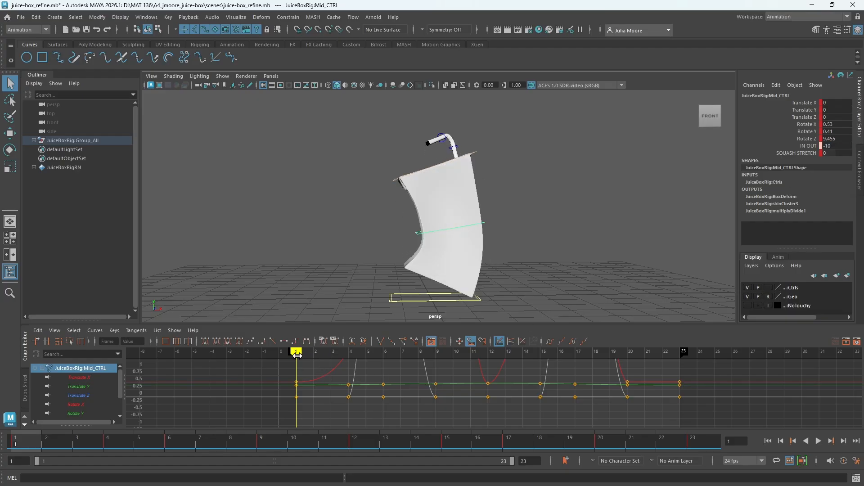
# Step: Try an IN OUT value of 10 on the Mid control at frame 6 and inspect the body shape at an angle
pyautogui.moveTo(298, 353); pyautogui.dragTo(383, 354)
pyautogui.click(836, 145)
pyautogui.write('10')
pyautogui.press('Return')
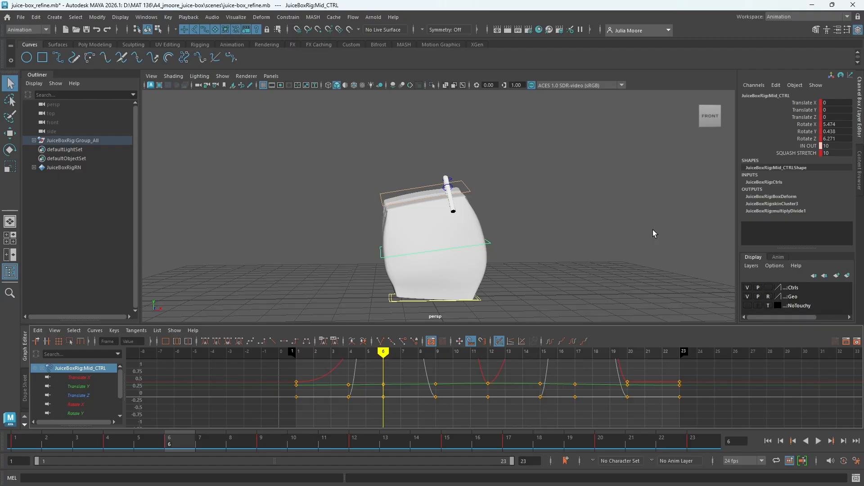
pyautogui.keyDown('alt'); pyautogui.moveTo(632, 265); pyautogui.dragTo(592, 260); pyautogui.keyUp('alt')
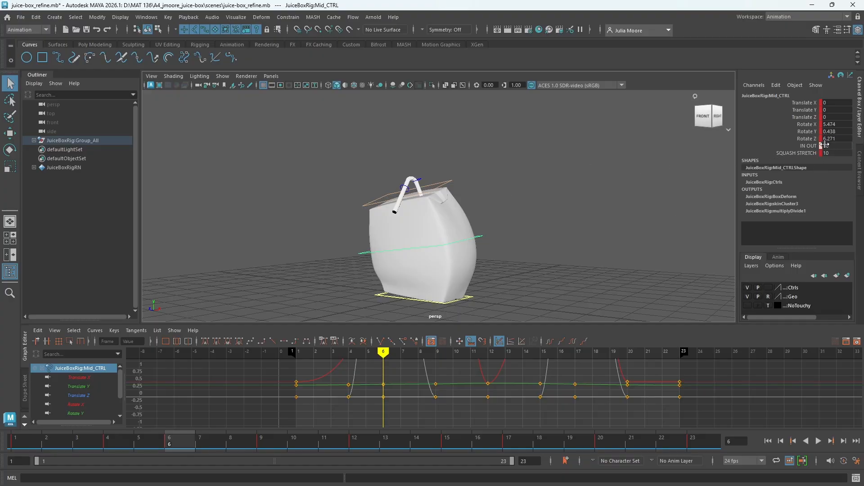
# Step: Play the animation from an angled view, stop it at frame 6 and clear the selection
pyautogui.hotkey('alt', 'v')
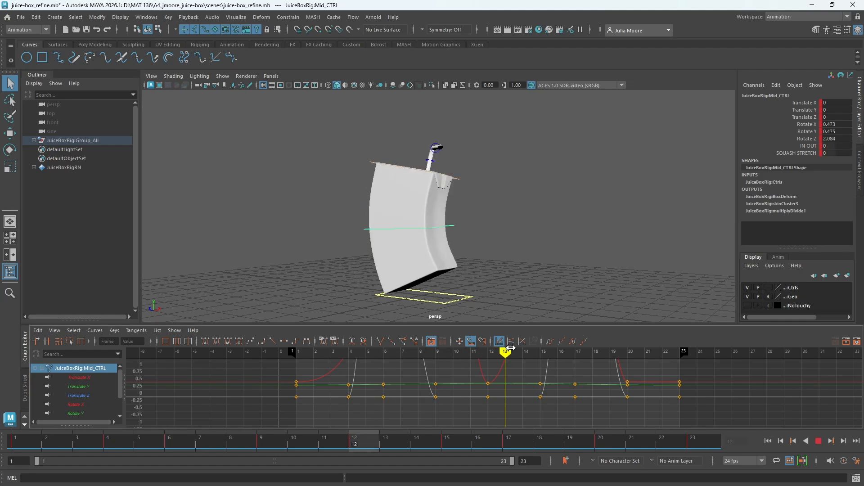
pyautogui.moveTo(332, 355); pyautogui.dragTo(332, 352)
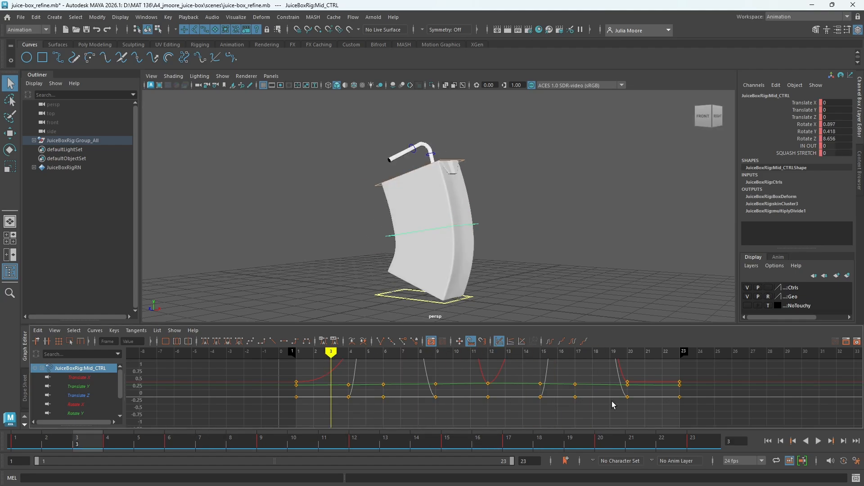
pyautogui.click(817, 442)
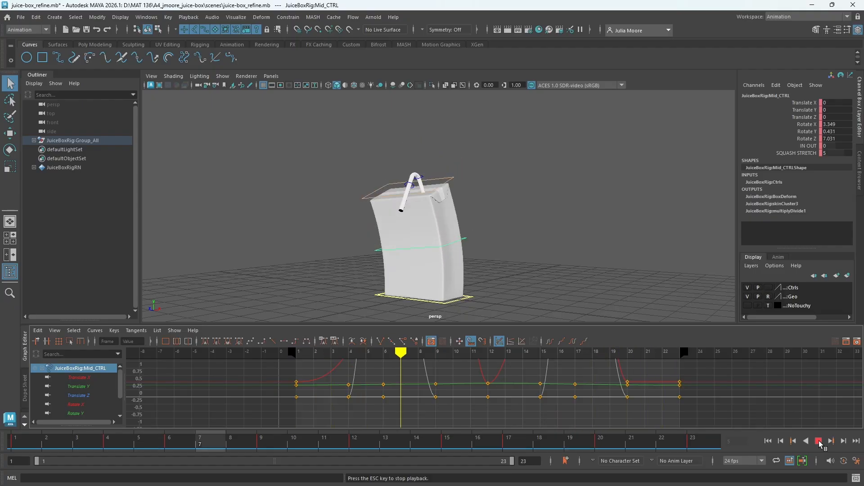
pyautogui.click(818, 441)
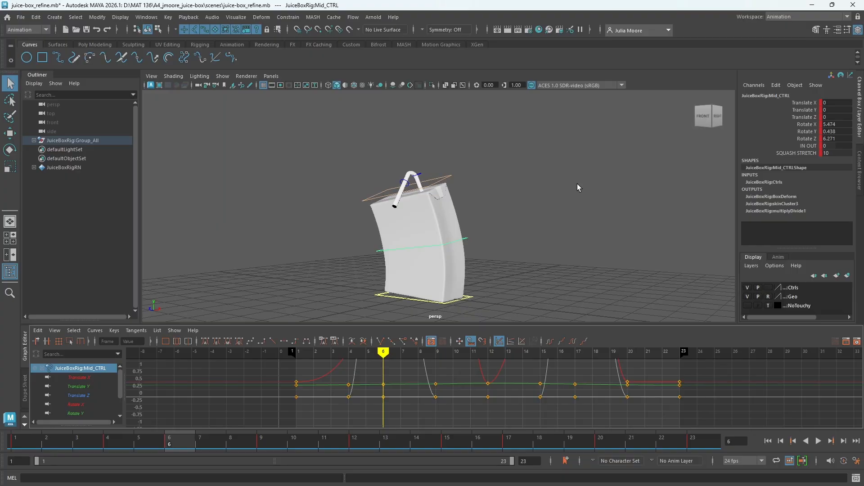
pyautogui.click(579, 203)
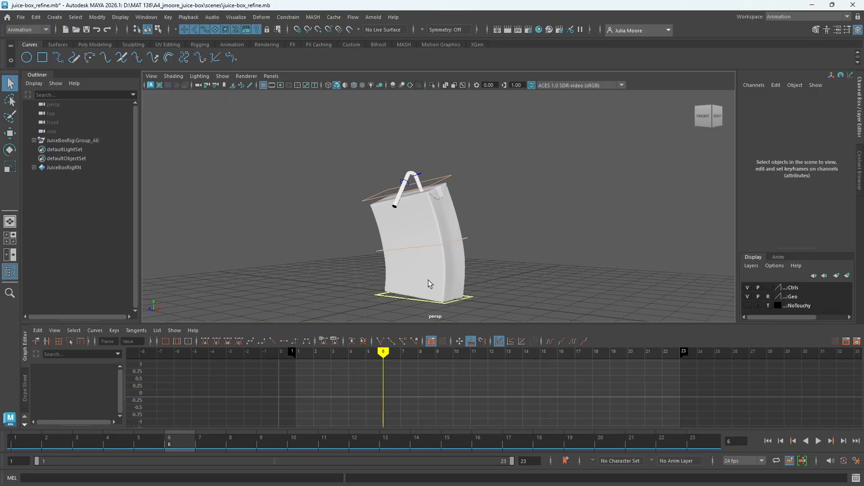
pyautogui.keyDown('alt'); pyautogui.moveTo(419, 223); pyautogui.dragTo(517, 195); pyautogui.keyUp('alt')
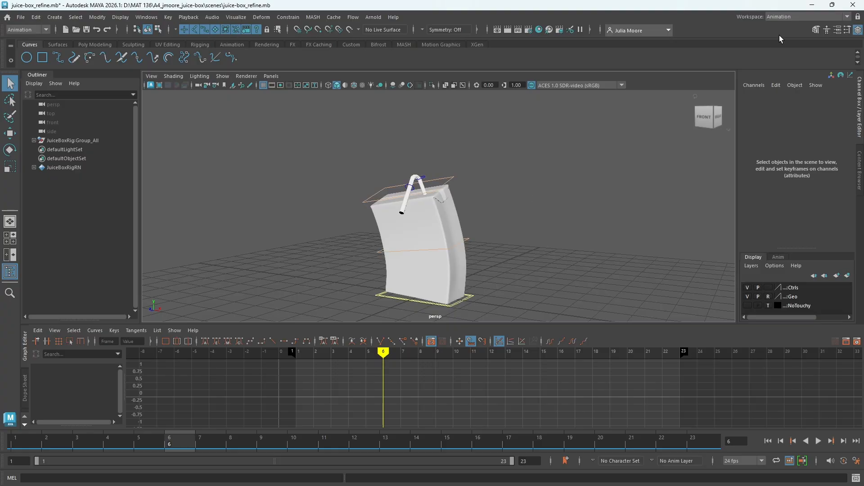
# Step: Switch to the General workspace and save the scene as juice-box_animation_finished.mb in the scenes folder, over the existing file
pyautogui.click(787, 17)
pyautogui.click(785, 23)
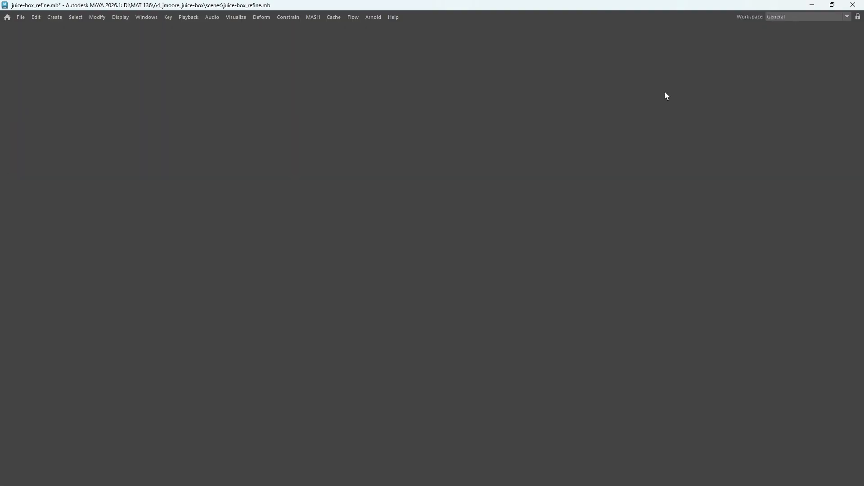
pyautogui.click(21, 17)
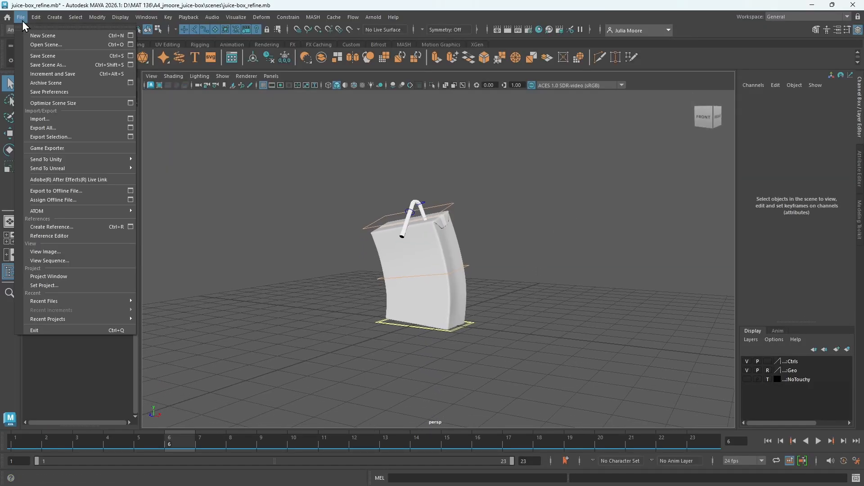
pyautogui.click(45, 65)
pyautogui.moveTo(226, 368); pyautogui.dragTo(178, 368)
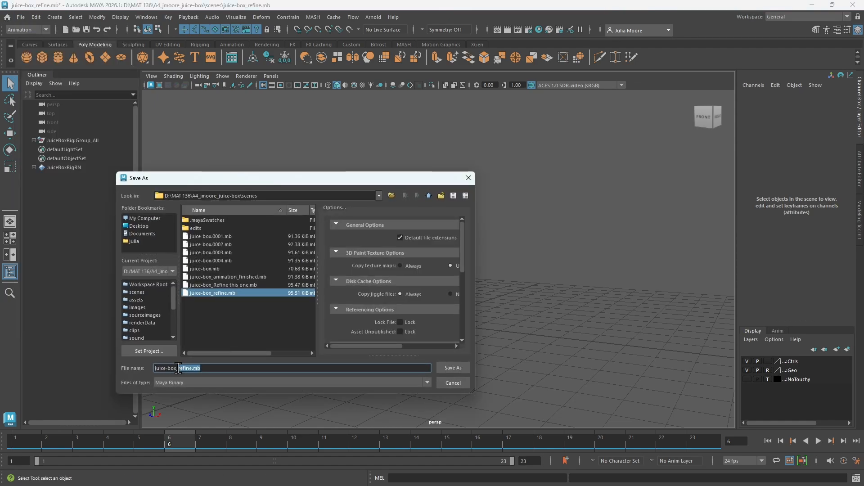
pyautogui.write('anima')
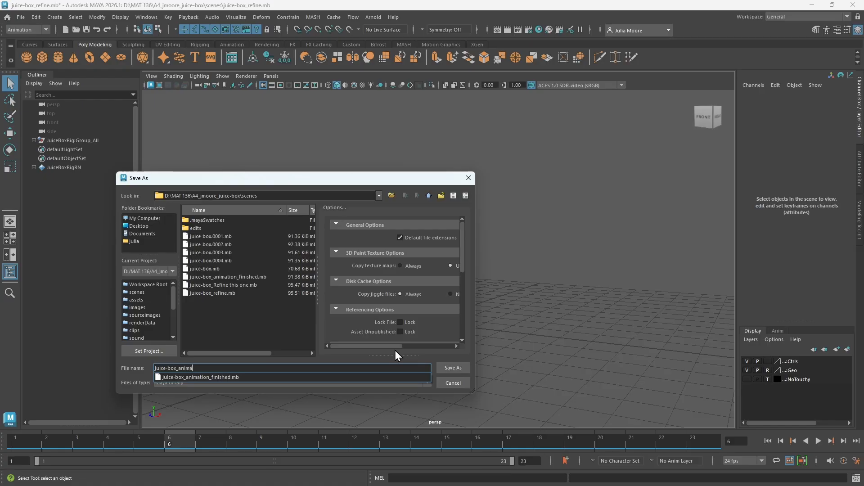
pyautogui.press('Down')
pyautogui.press('Return')
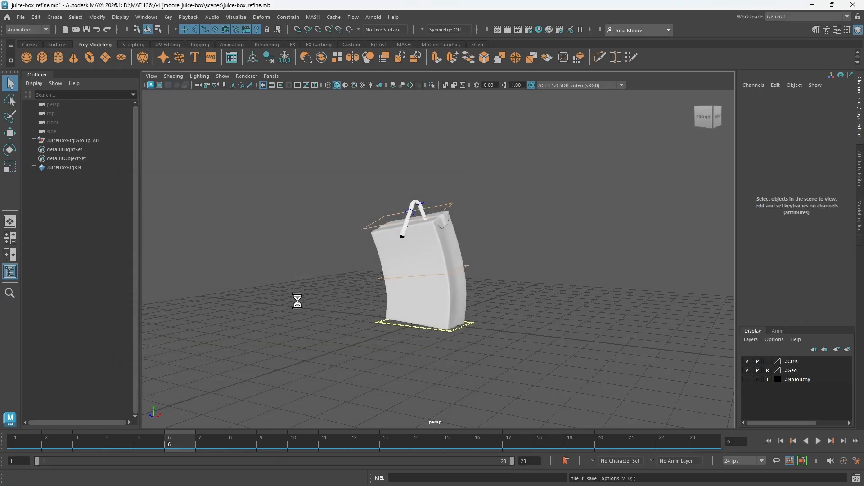
# Step: Play the saved walk animation once more and stop it at frame 1
pyautogui.hotkey('alt', 'v')
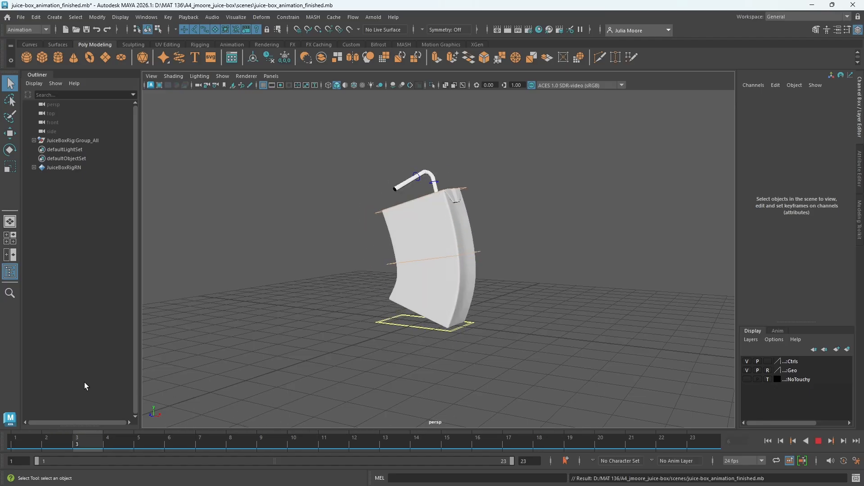
pyautogui.hotkey('alt', 'v')
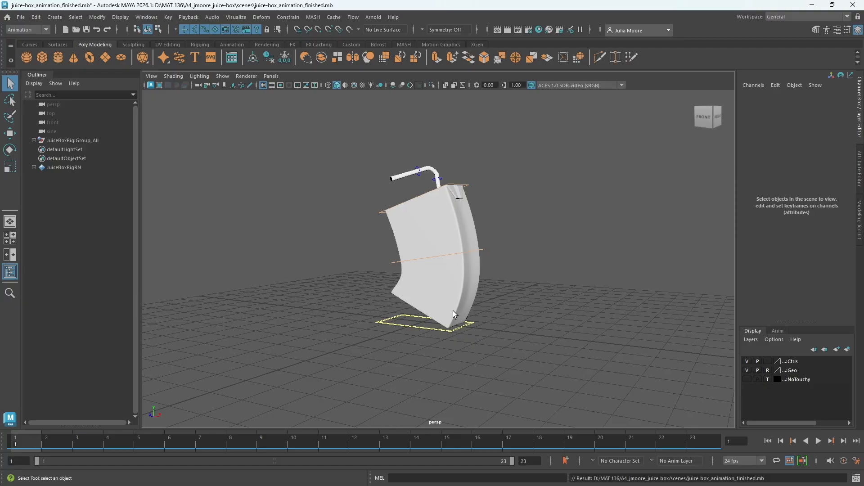
# Step: Switch to the UV Editing workspace and return to the General workspace
pyautogui.click(783, 18)
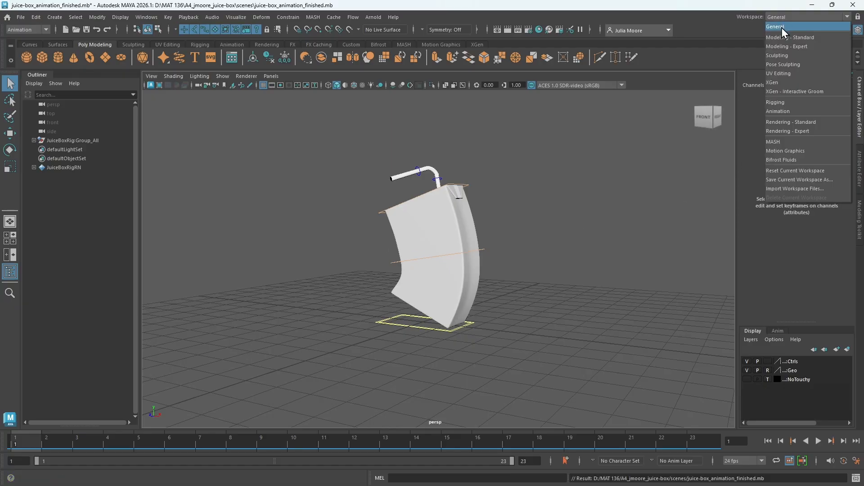
pyautogui.click(779, 73)
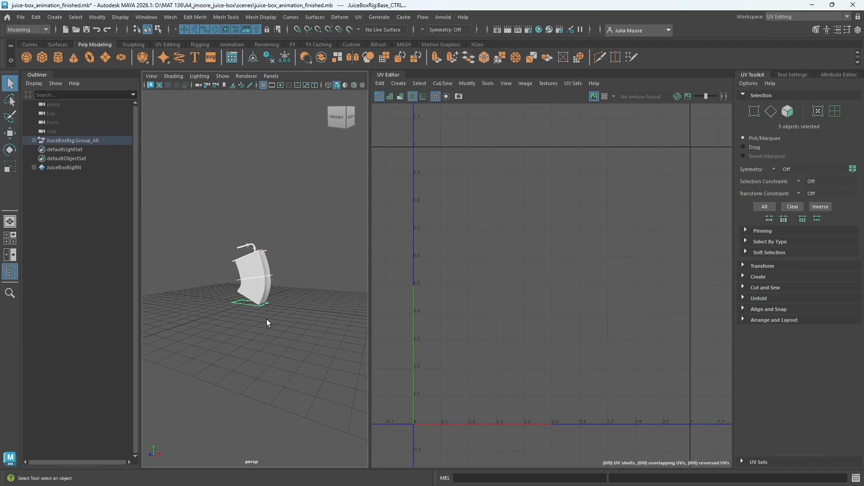
pyautogui.click(775, 17)
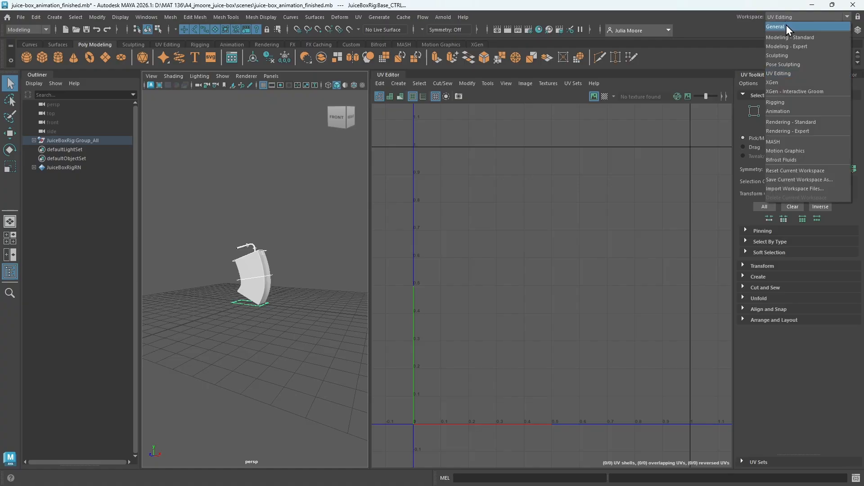
pyautogui.click(775, 24)
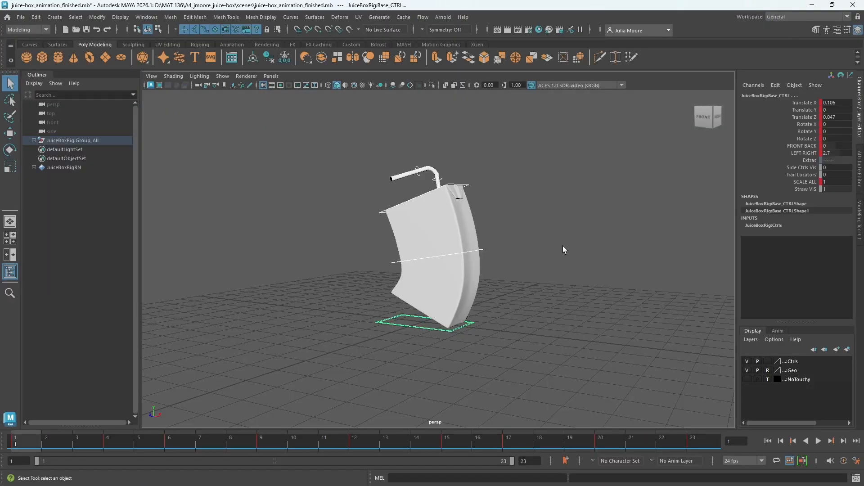
# Step: Clear the control selection and toggle the object selection mask to all objects off and back to all objects on
pyautogui.scroll(2, 563, 246)
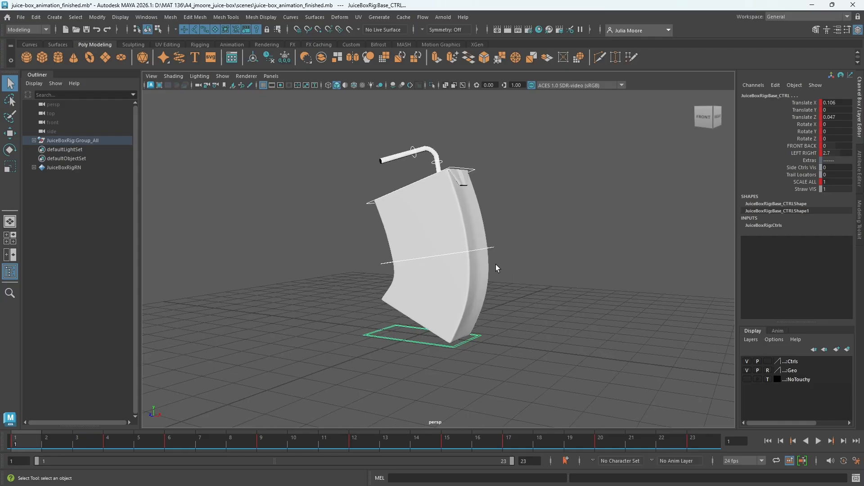
pyautogui.moveTo(518, 298)
pyautogui.keyDown('alt'); pyautogui.mouseDown()
pyautogui.moveTo(545, 301)
pyautogui.moveTo(524, 301)
pyautogui.mouseUp(); pyautogui.keyUp('alt')
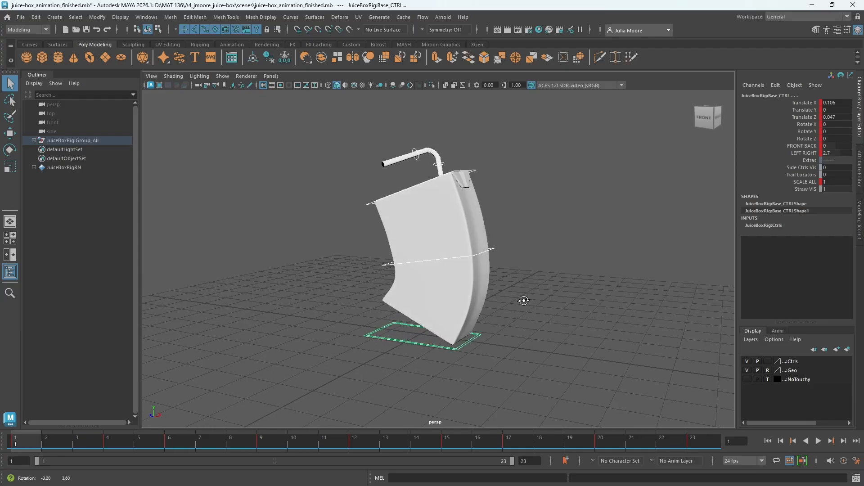
pyautogui.keyDown('alt'); pyautogui.moveTo(546, 285); pyautogui.dragTo(496, 299, button='middle'); pyautogui.keyUp('alt')
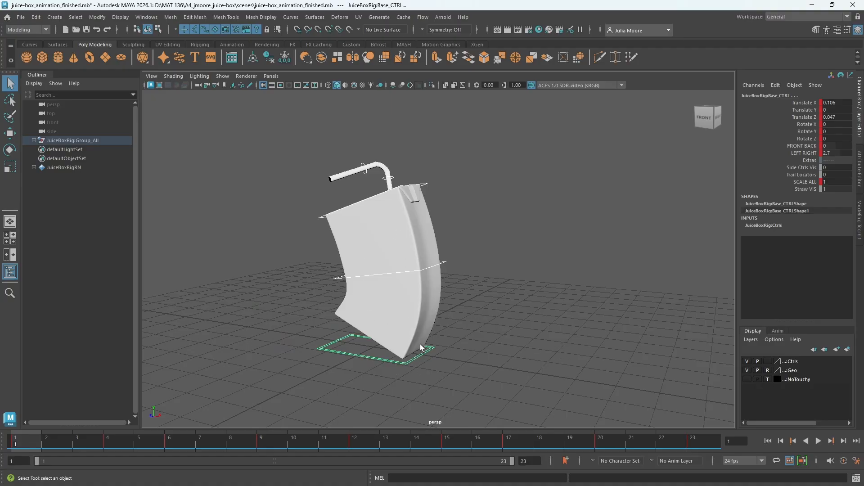
pyautogui.click(393, 225)
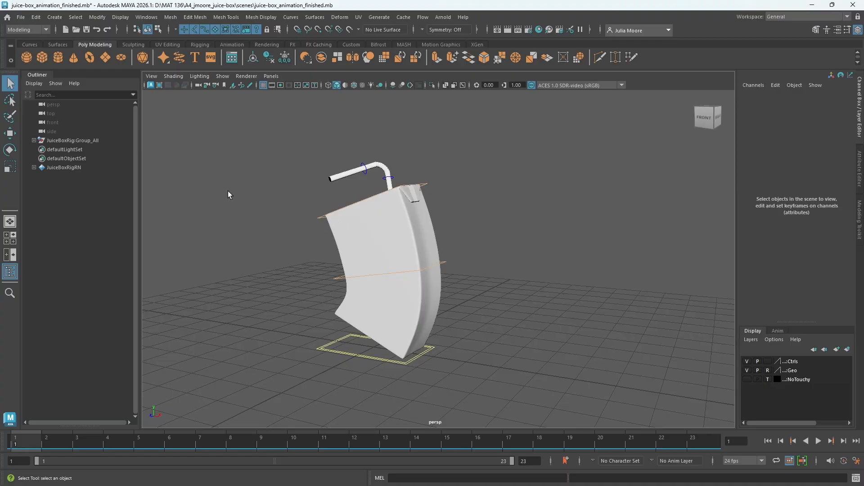
pyautogui.click(176, 30)
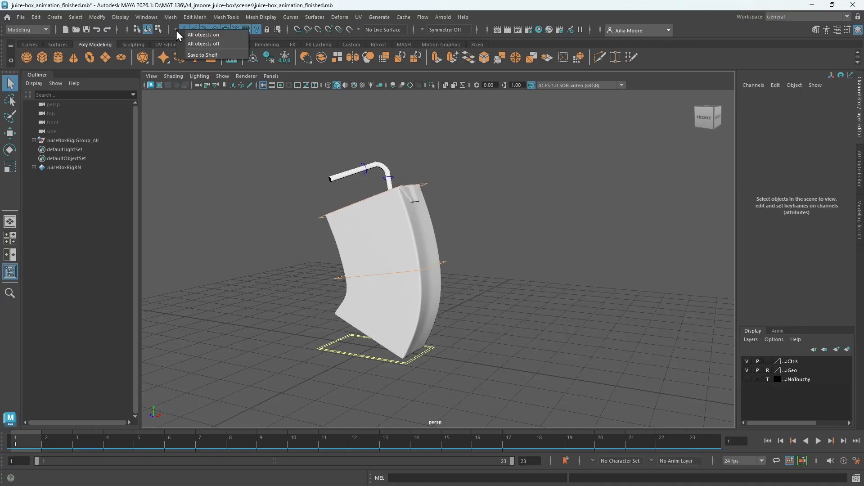
pyautogui.click(209, 44)
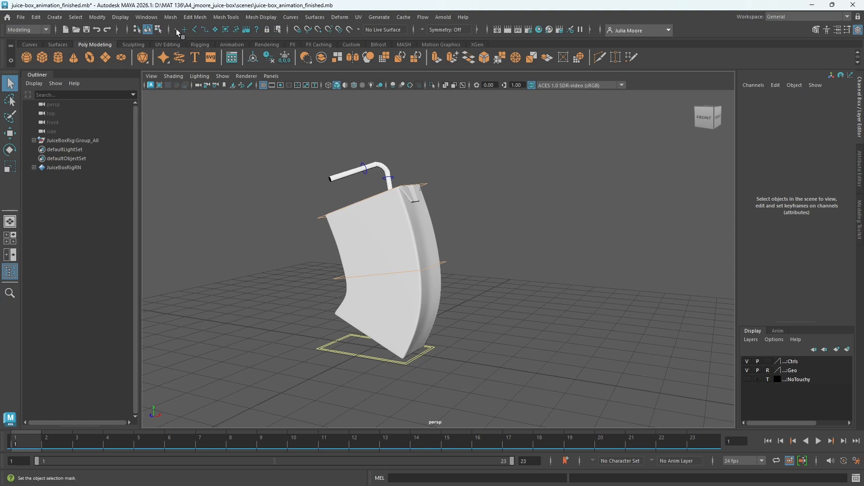
pyautogui.click(176, 30)
pyautogui.click(198, 34)
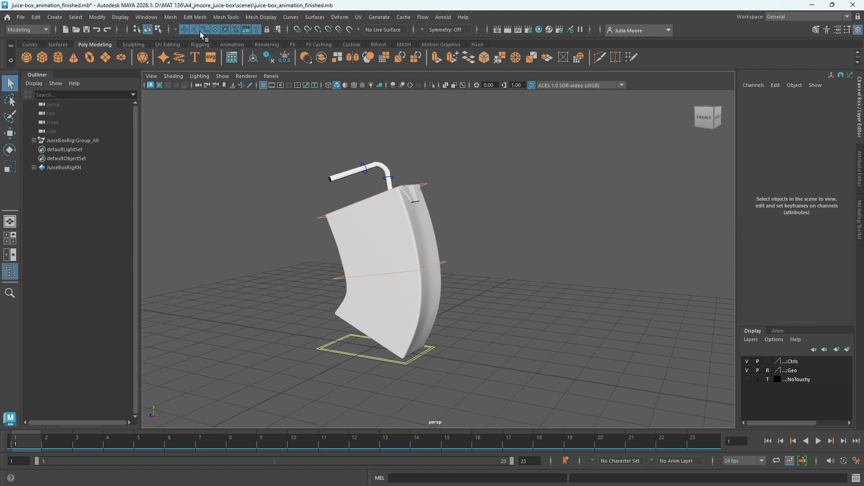
pyautogui.click(177, 30)
pyautogui.click(514, 206)
# Step: Turn off the Geo layer's reference display mode and select the juice box body mesh
pyautogui.click(768, 371)
pyautogui.click(413, 255)
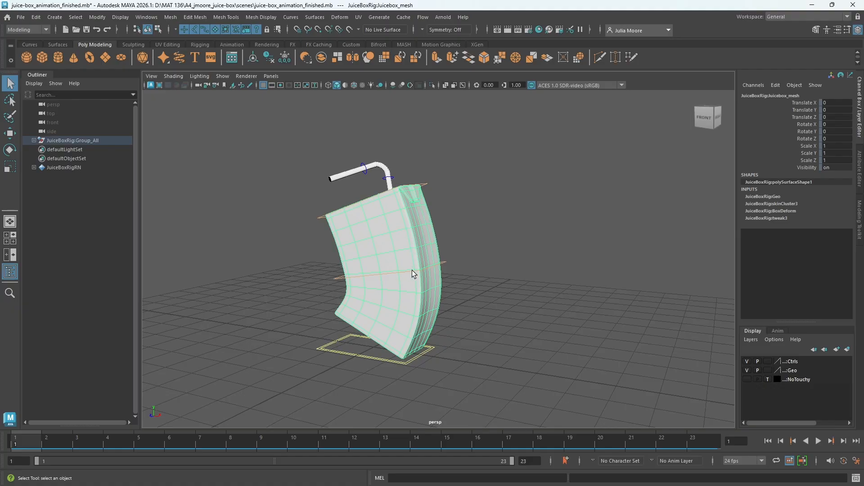
# Step: Assign a new Arnold Standard Surface material to the juice box body mesh
pyautogui.keyDown('alt'); pyautogui.moveTo(409, 295); pyautogui.dragTo(426, 274); pyautogui.keyUp('alt')
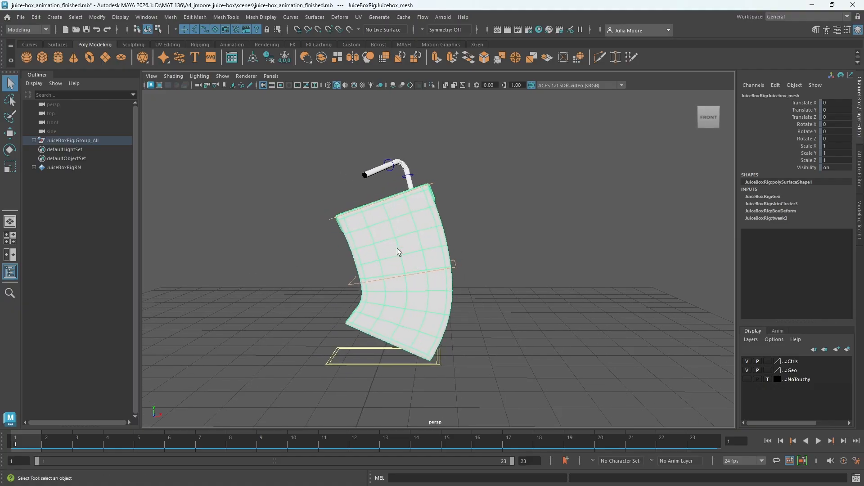
pyautogui.rightClick(398, 209)
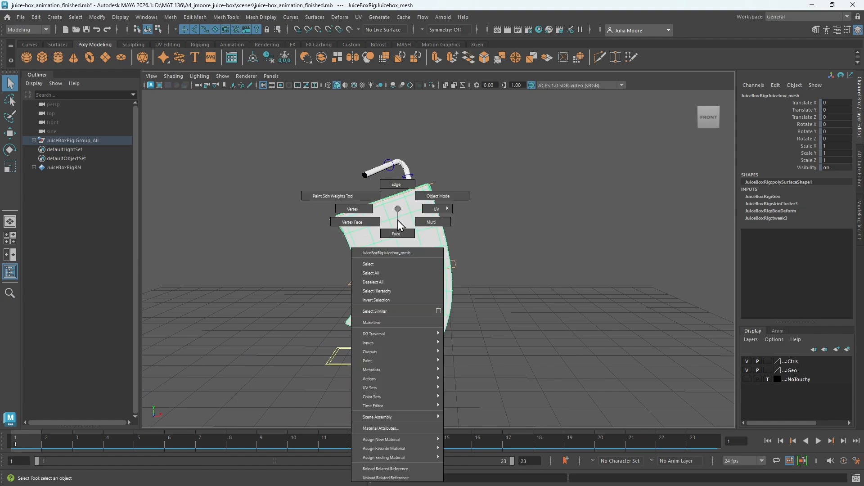
pyautogui.moveTo(404, 459)
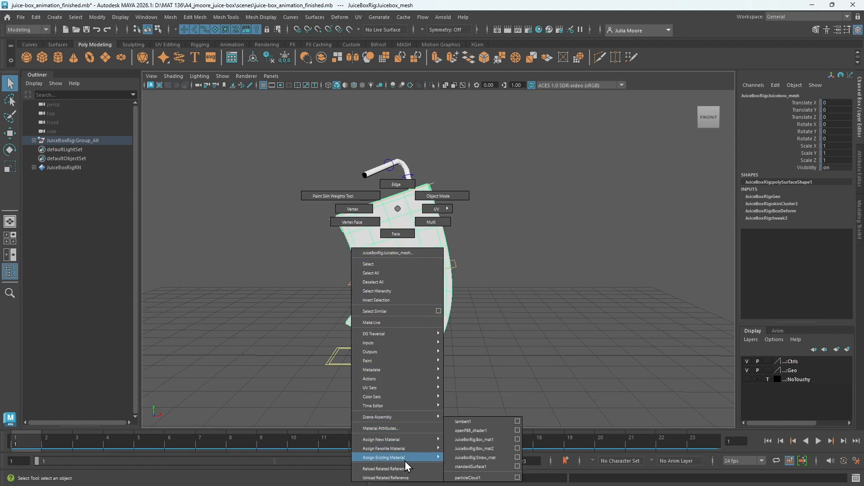
pyautogui.moveTo(404, 440)
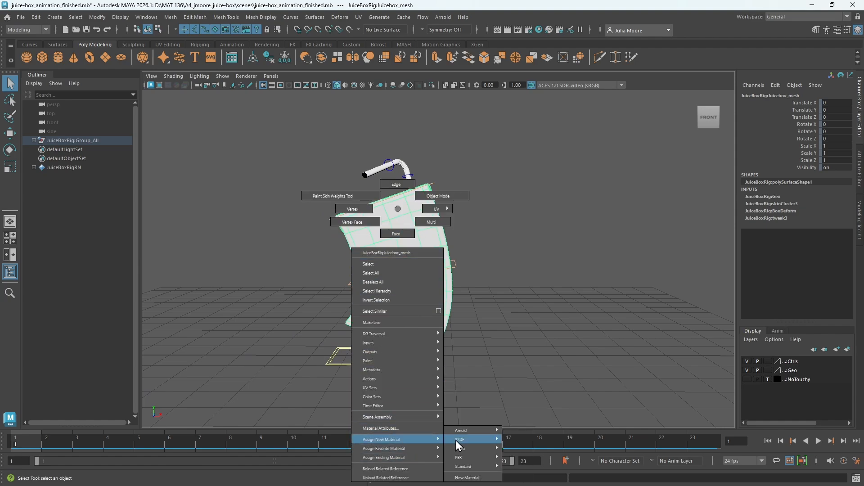
pyautogui.moveTo(477, 433)
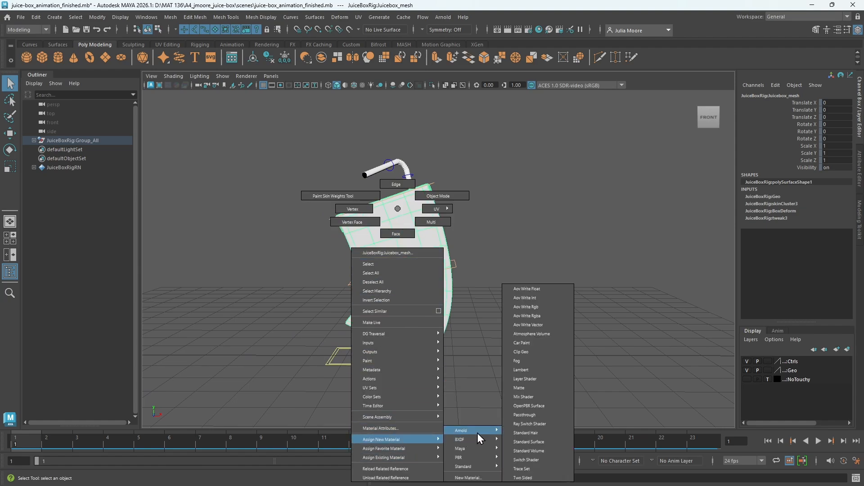
pyautogui.click(541, 443)
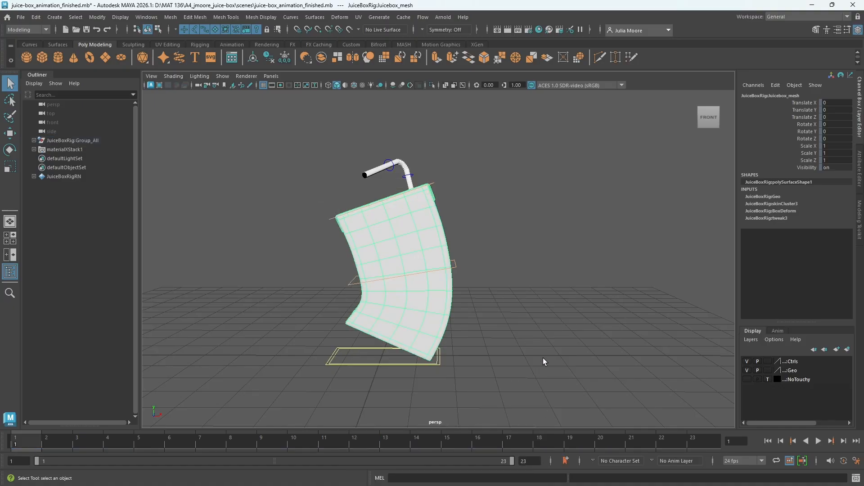
# Step: Set the new material's base color to a saturated turquoise with hue about 182.3 and its specular roughness to 0.810
pyautogui.click(860, 169)
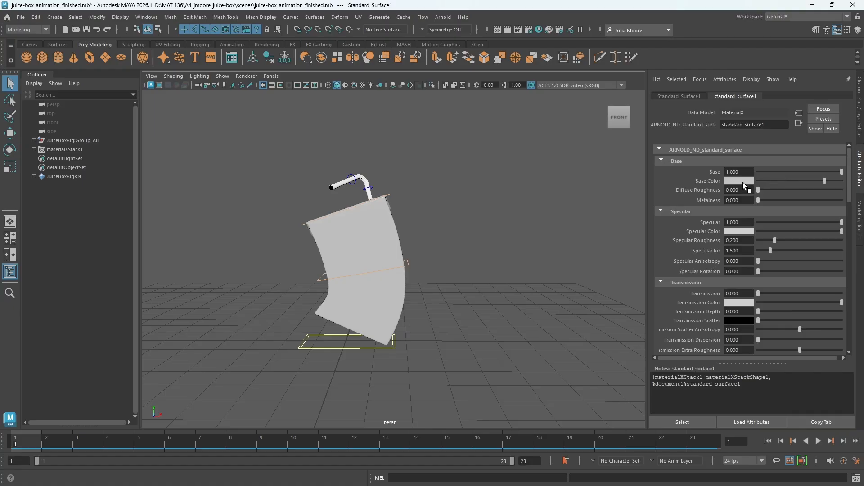
pyautogui.click(742, 181)
pyautogui.click(729, 207)
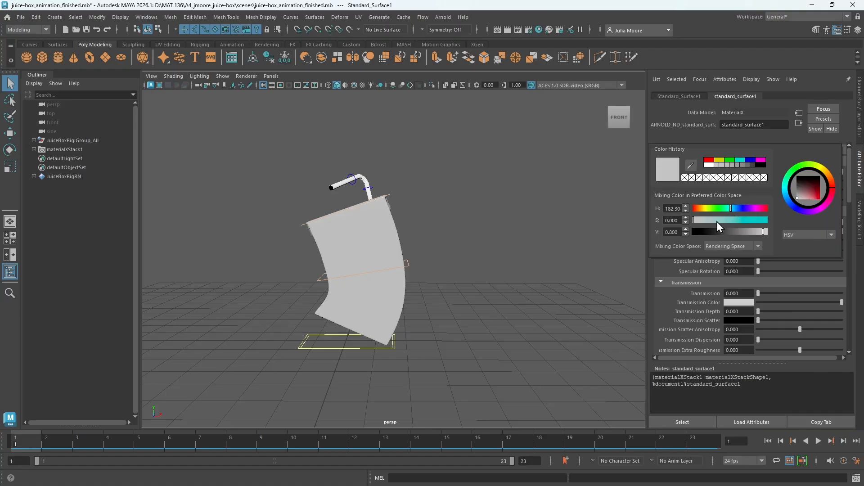
pyautogui.moveTo(717, 221)
pyautogui.mouseDown()
pyautogui.moveTo(751, 221)
pyautogui.moveTo(749, 231)
pyautogui.moveTo(761, 232)
pyautogui.mouseUp()
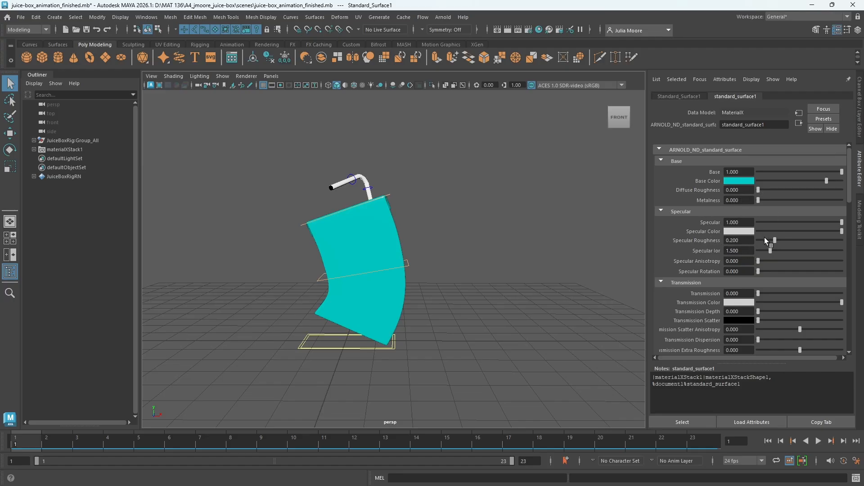
pyautogui.moveTo(775, 241); pyautogui.dragTo(817, 241)
pyautogui.moveTo(441, 252)
pyautogui.keyDown('alt'); pyautogui.mouseDown()
pyautogui.moveTo(506, 241)
pyautogui.moveTo(448, 248)
pyautogui.mouseUp(); pyautogui.keyUp('alt')
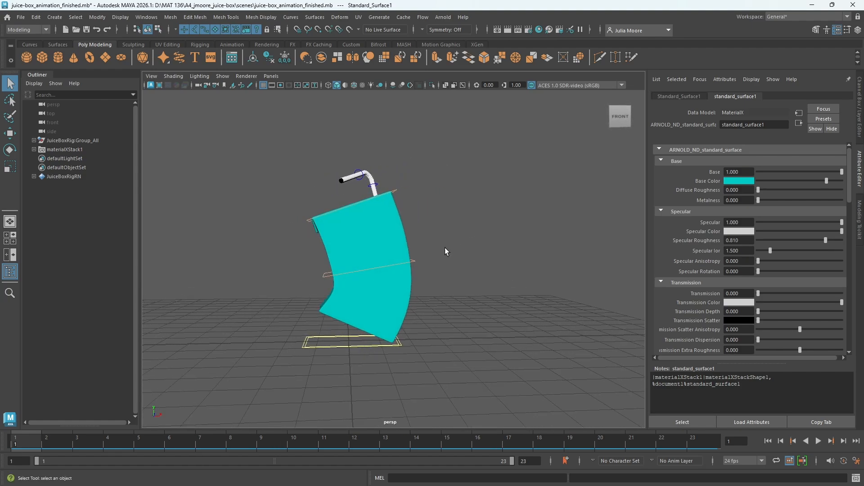
# Step: Rename the juice box's standard surface material to juice_box_S
pyautogui.doubleClick(773, 126)
pyautogui.write('juice')
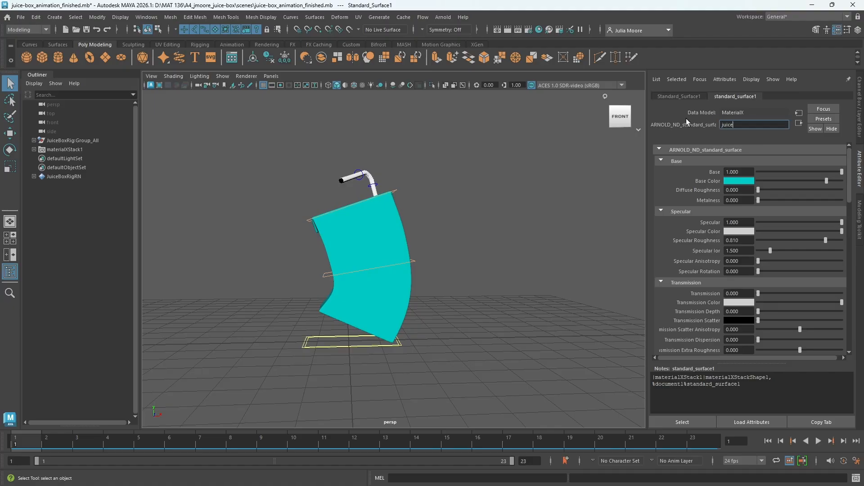
pyautogui.write('_box')
pyautogui.write('s')
pyautogui.press('BackSpace')
pyautogui.write('S')
pyautogui.press('Return')
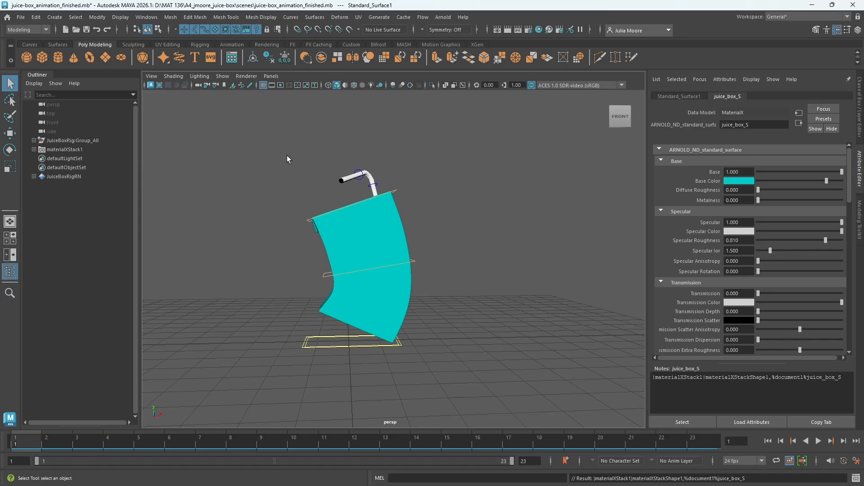
# Step: Create a polygon plane under the juice box and scale it uniformly to about 27.8 as a floor
pyautogui.moveTo(287, 158); pyautogui.dragTo(464, 368)
pyautogui.click(479, 271)
pyautogui.keyDown('alt'); pyautogui.moveTo(504, 317); pyautogui.dragTo(474, 299); pyautogui.keyUp('alt')
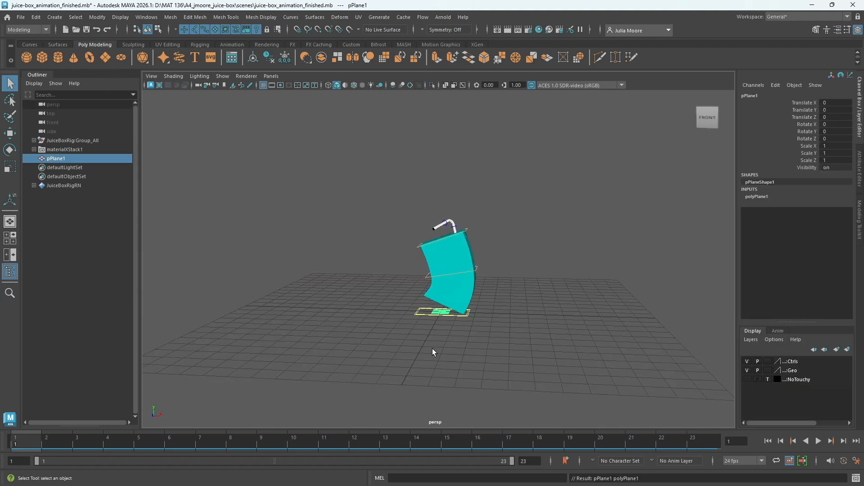
pyautogui.keyDown('alt'); pyautogui.moveTo(433, 348); pyautogui.dragTo(440, 351); pyautogui.keyUp('alt')
pyautogui.press('r')
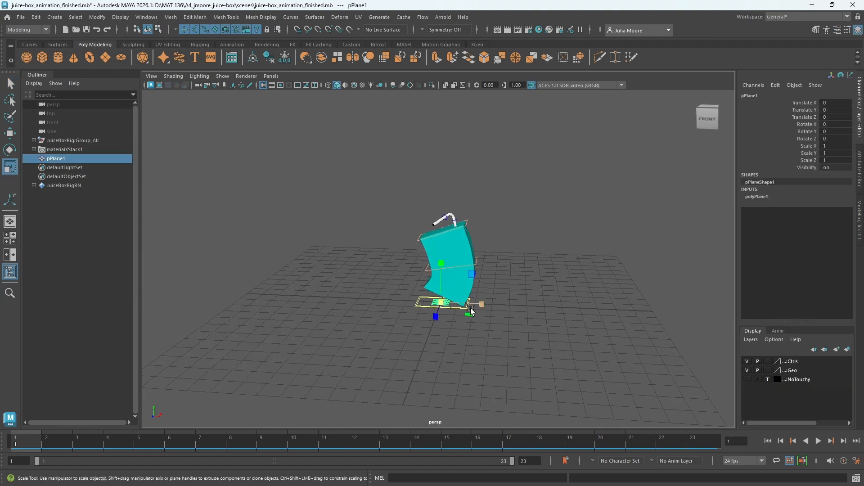
pyautogui.moveTo(442, 302); pyautogui.dragTo(738, 239)
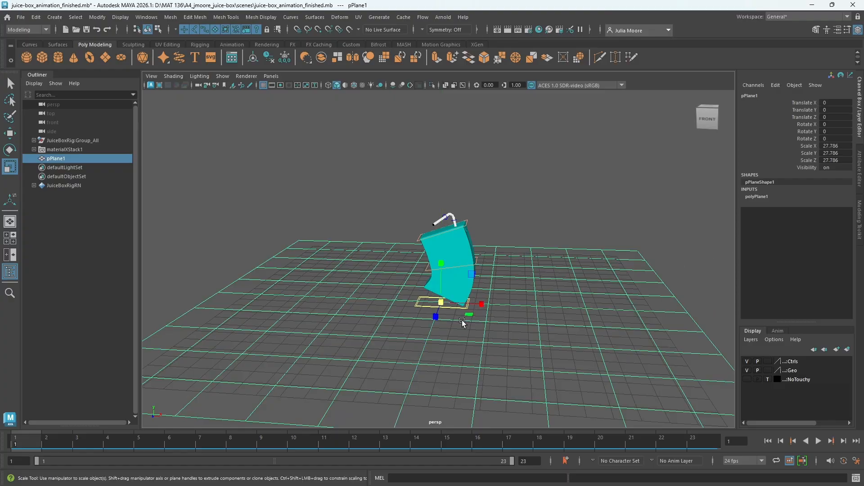
# Step: Extrude the floor plane's border edges along the back and both sides upward by about 14.03 to form three walls
pyautogui.moveTo(363, 317); pyautogui.dragTo(365, 202, button='right')
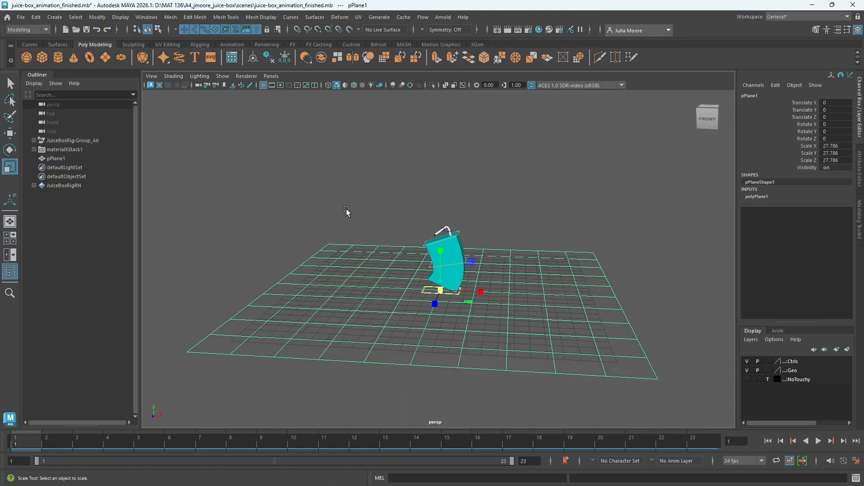
pyautogui.scroll(1, 273, 273)
pyautogui.scroll(-1, 220, 337)
pyautogui.click(202, 343)
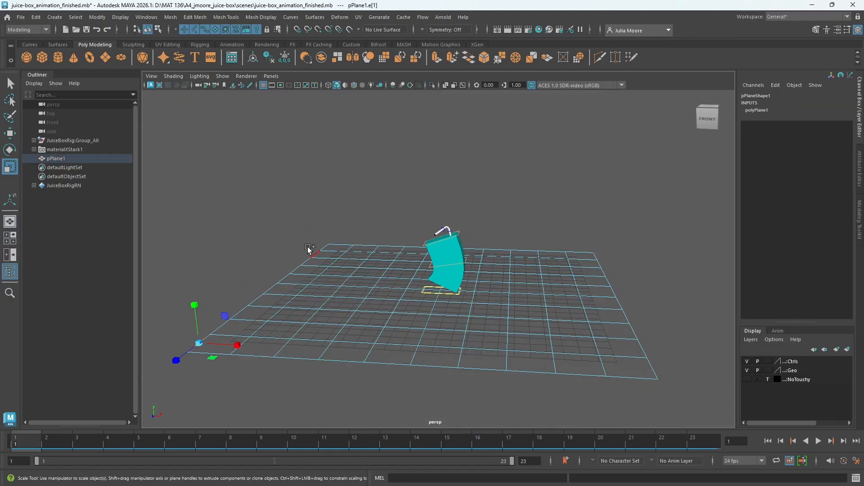
pyautogui.keyDown('shift'); pyautogui.doubleClick(325, 247); pyautogui.keyUp('shift')
pyautogui.keyDown('shift'); pyautogui.click(340, 244); pyautogui.keyUp('shift')
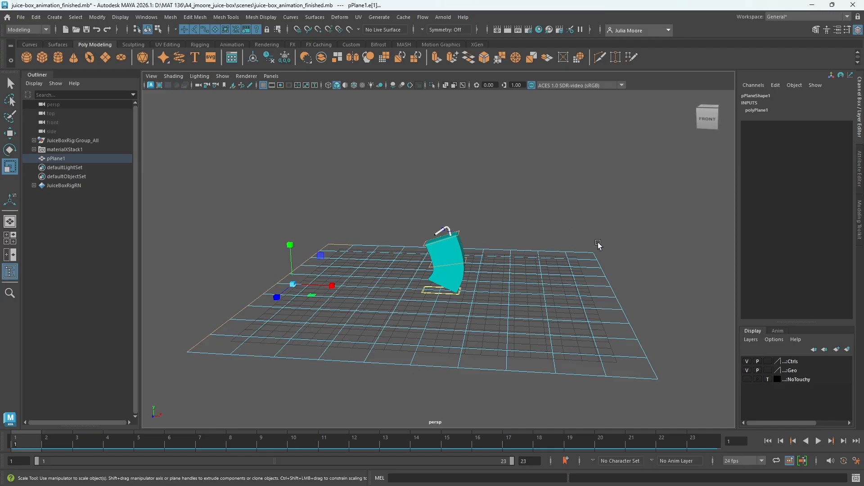
pyautogui.keyDown('shift'); pyautogui.click(573, 251); pyautogui.keyUp('shift')
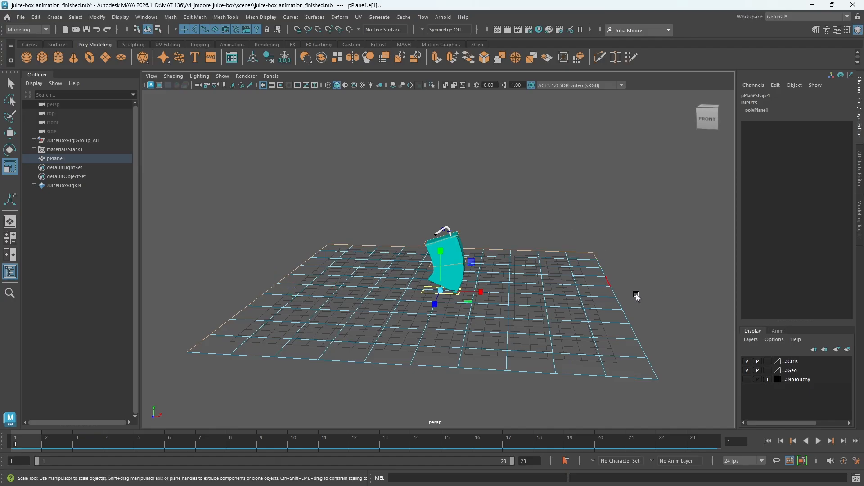
pyautogui.click(195, 17)
pyautogui.click(232, 103)
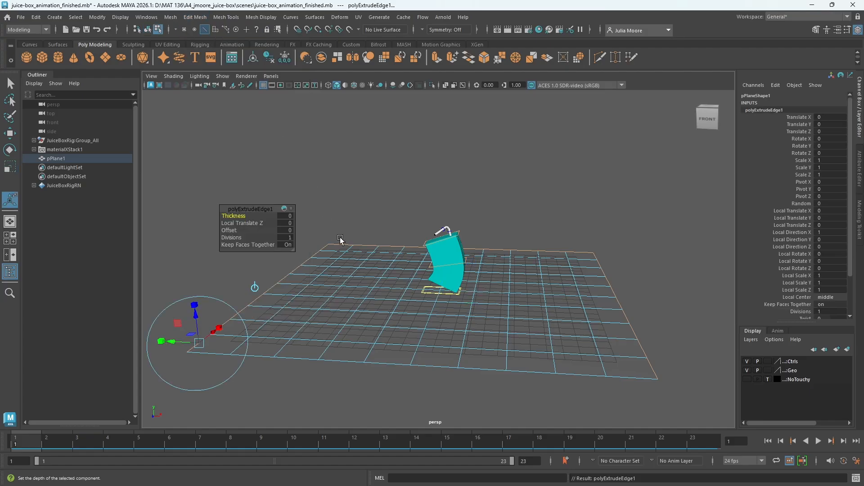
pyautogui.moveTo(204, 310); pyautogui.dragTo(157, 84)
pyautogui.scroll(1, 305, 187)
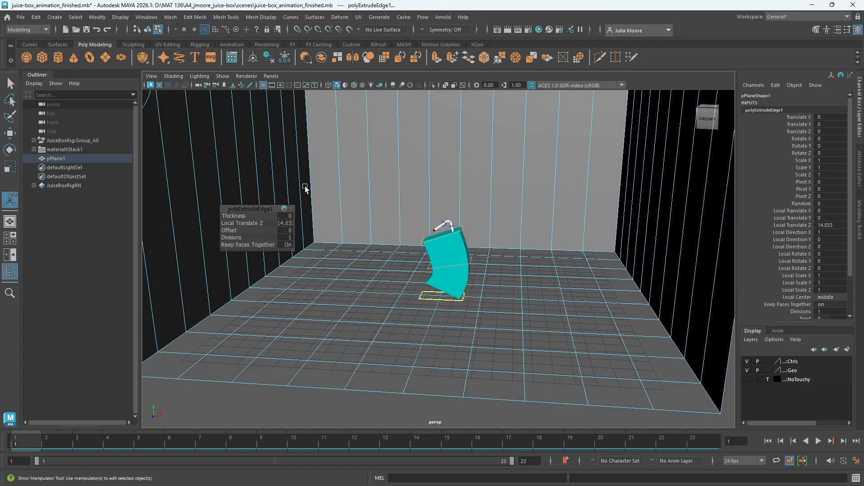
pyautogui.scroll(-2, 286, 240)
pyautogui.click(169, 259)
pyautogui.scroll(1, 301, 221)
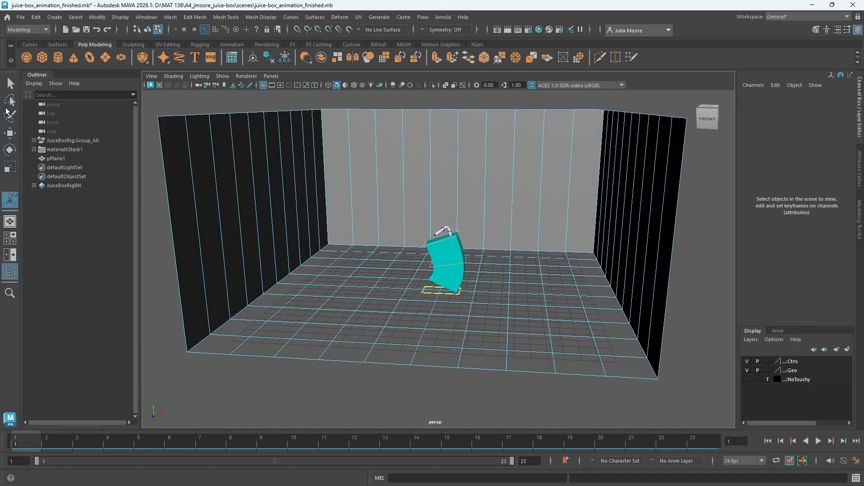
# Step: Bevel the two vertical corner edges of the back wall with a fraction of 0.7 and several segments to round them
pyautogui.press('q')
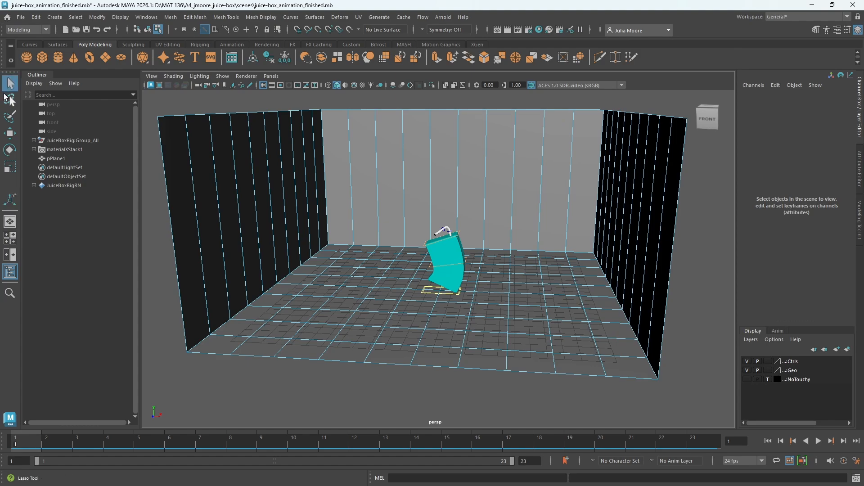
pyautogui.click(325, 202)
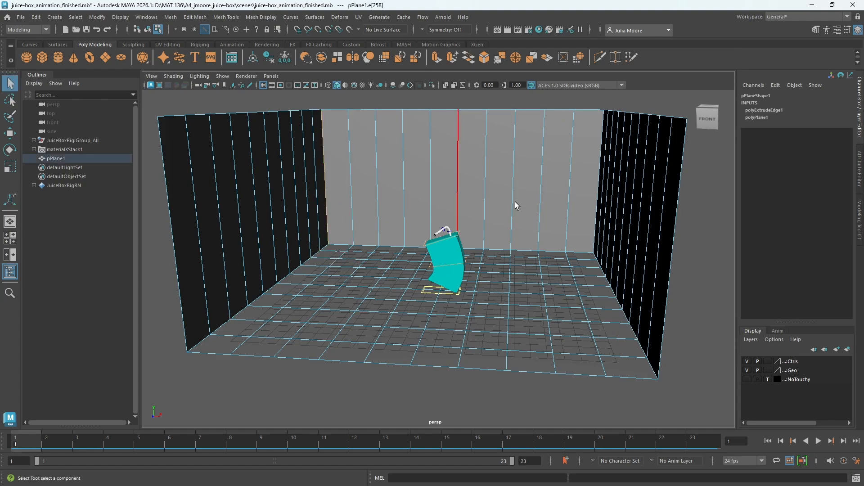
pyautogui.keyDown('alt'); pyautogui.moveTo(613, 216); pyautogui.dragTo(540, 239); pyautogui.keyUp('alt')
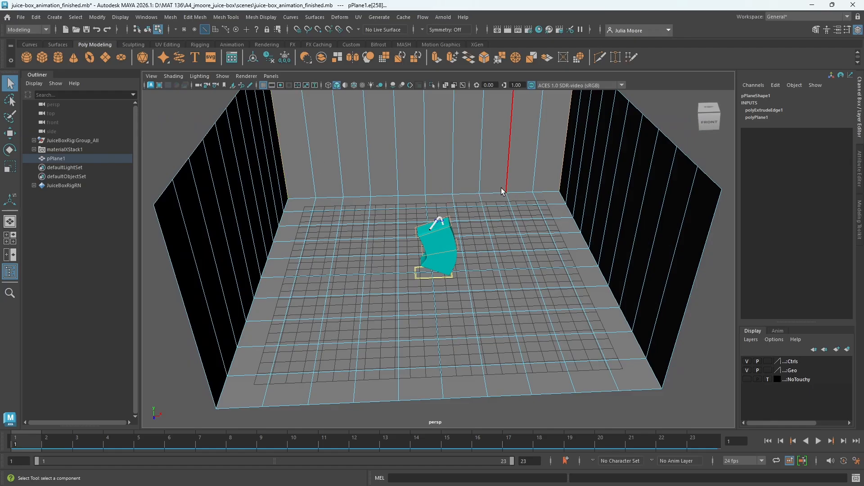
pyautogui.keyDown('alt'); pyautogui.moveTo(501, 188); pyautogui.dragTo(471, 258); pyautogui.keyUp('alt')
pyautogui.click(193, 17)
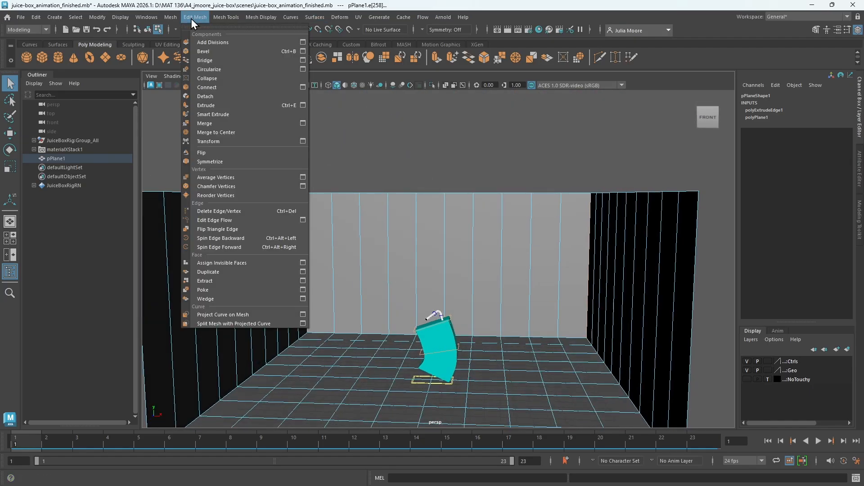
pyautogui.click(202, 51)
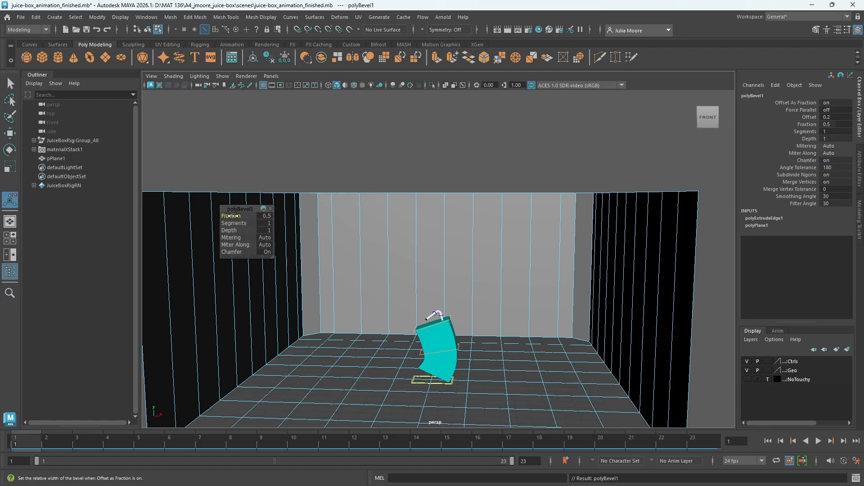
pyautogui.moveTo(230, 216); pyautogui.dragTo(233, 214)
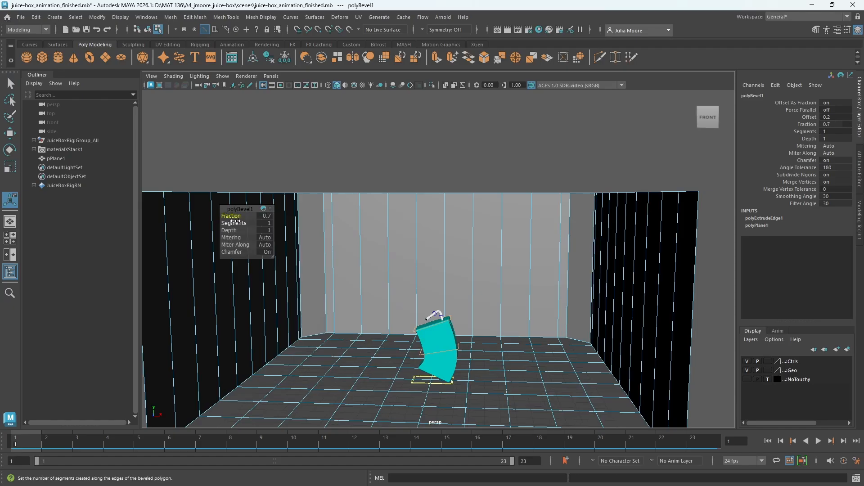
pyautogui.moveTo(234, 223); pyautogui.dragTo(255, 222)
pyautogui.keyDown('alt'); pyautogui.moveTo(468, 274); pyautogui.dragTo(628, 336); pyautogui.keyUp('alt')
pyautogui.click(678, 340)
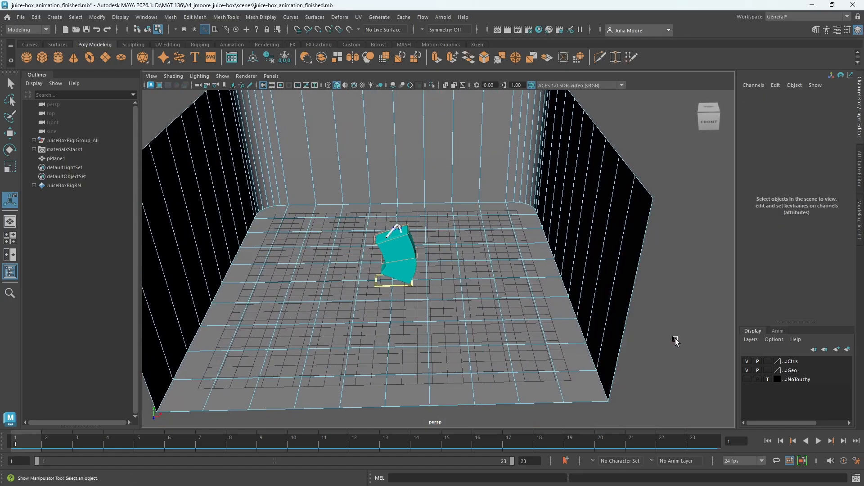
# Step: Bevel the edges where the backdrop's floor meets its three walls with a fraction of 0.8 and 5 segments, and return to object mode
pyautogui.keyDown('alt'); pyautogui.moveTo(453, 297); pyautogui.dragTo(367, 301); pyautogui.keyUp('alt')
pyautogui.click(9, 82)
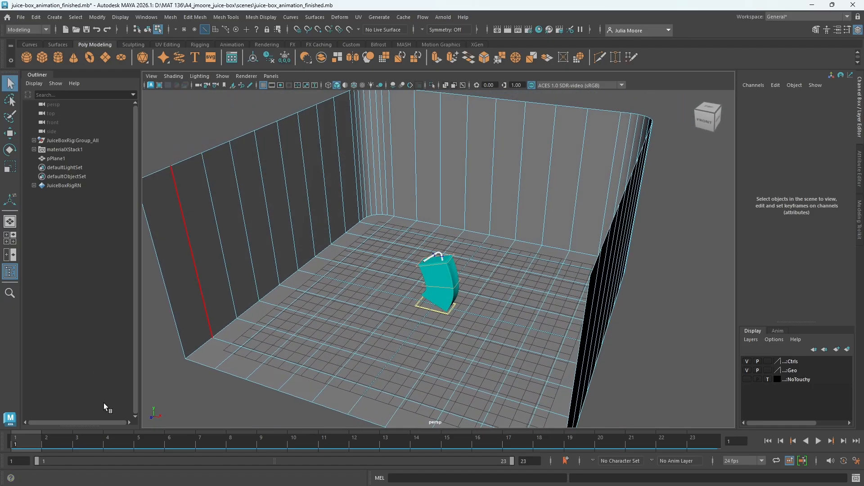
pyautogui.click(194, 350)
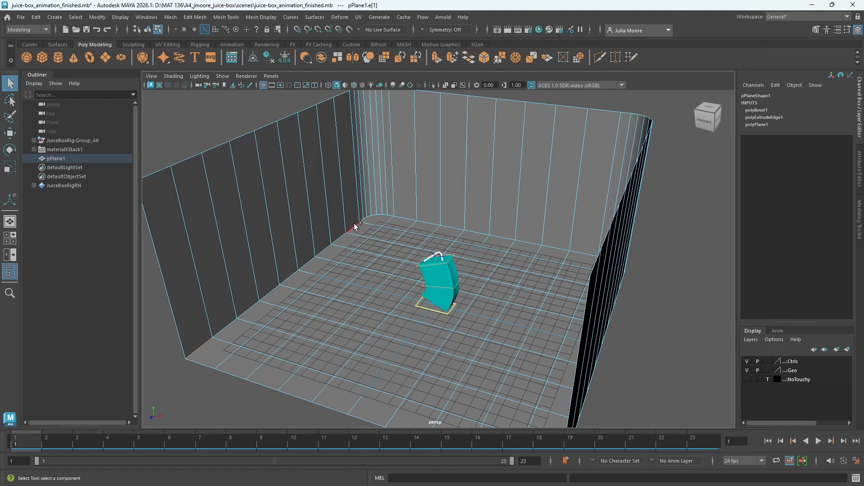
pyautogui.scroll(5, 368, 220)
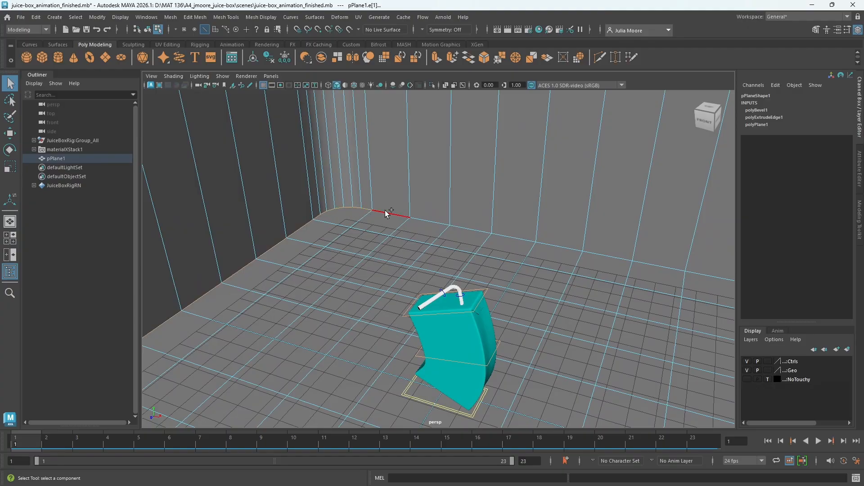
pyautogui.keyDown('alt'); pyautogui.moveTo(610, 290); pyautogui.dragTo(647, 291); pyautogui.keyUp('alt')
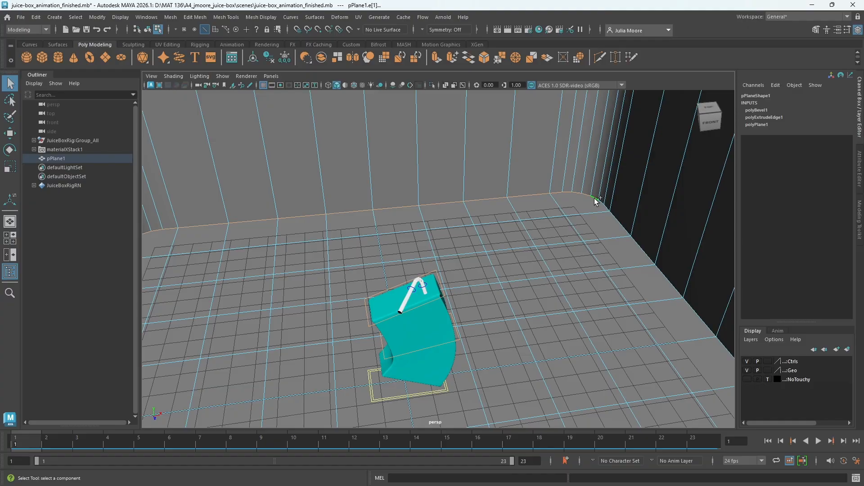
pyautogui.keyDown('alt'); pyautogui.moveTo(665, 262); pyautogui.dragTo(727, 259); pyautogui.keyUp('alt')
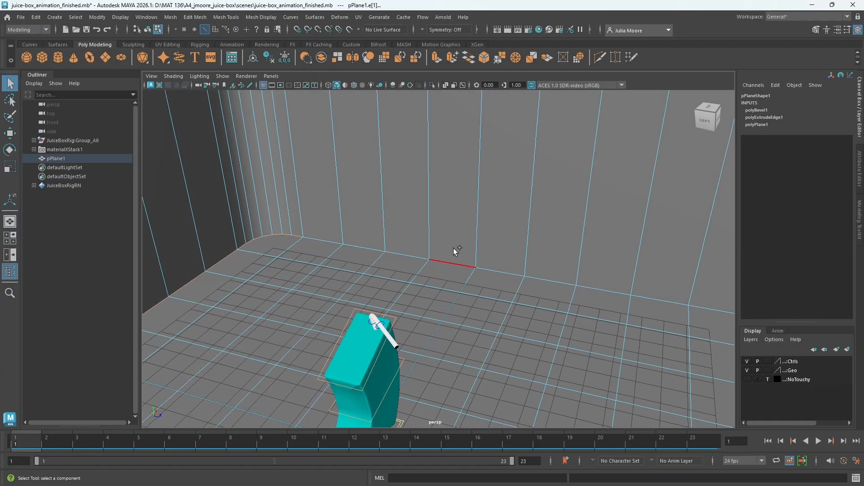
pyautogui.click(327, 243)
pyautogui.keyDown('alt'); pyautogui.moveTo(640, 301); pyautogui.dragTo(540, 293); pyautogui.keyUp('alt')
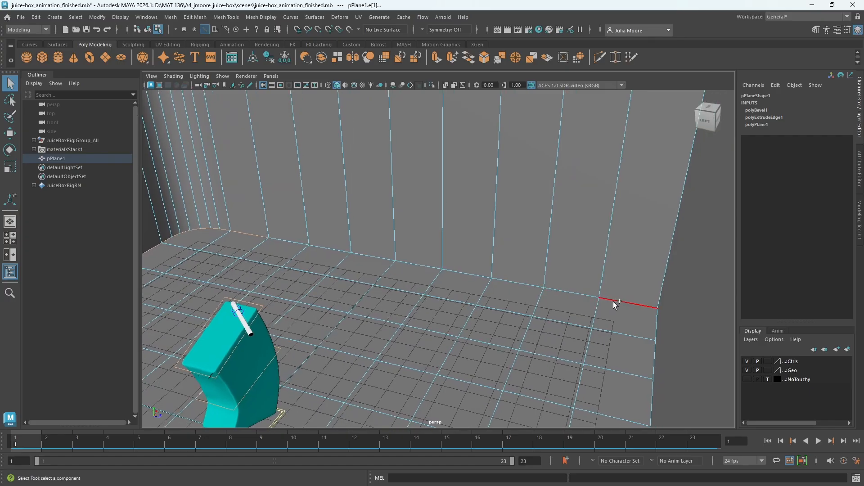
pyautogui.click(627, 301)
pyautogui.keyDown('alt'); pyautogui.moveTo(434, 282); pyautogui.dragTo(443, 304); pyautogui.keyUp('alt')
pyautogui.scroll(-5, 443, 304)
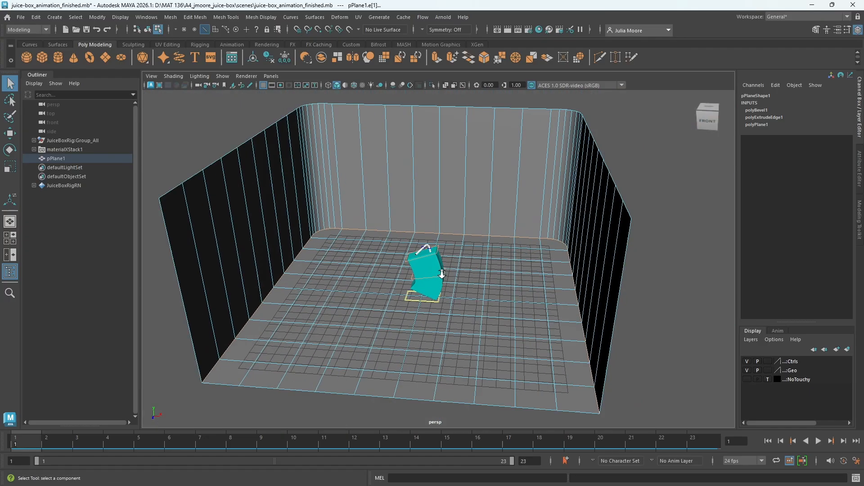
pyautogui.click(171, 20)
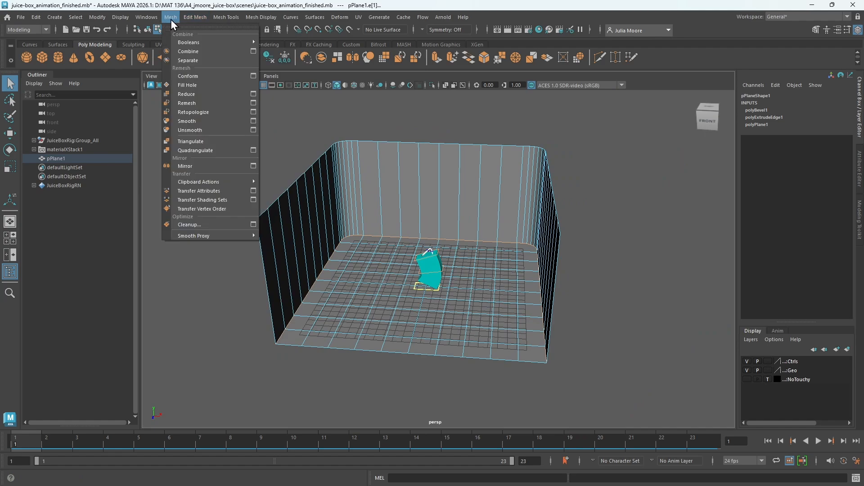
pyautogui.click(204, 50)
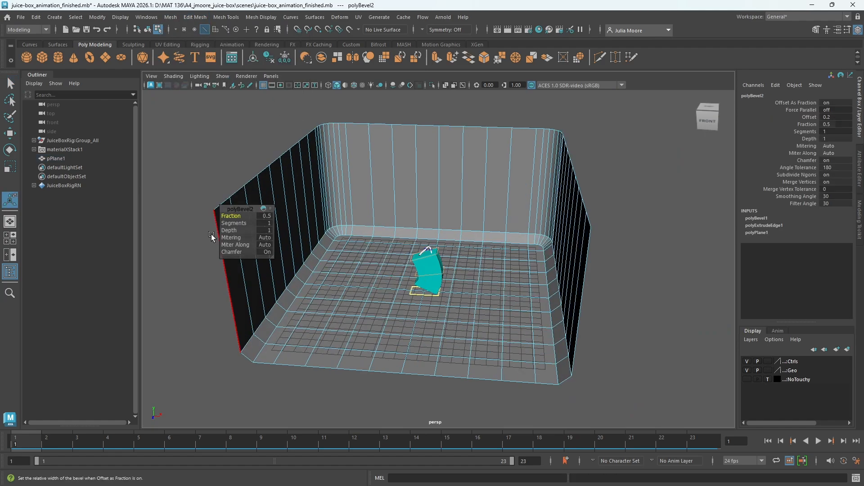
pyautogui.moveTo(231, 216); pyautogui.dragTo(236, 216)
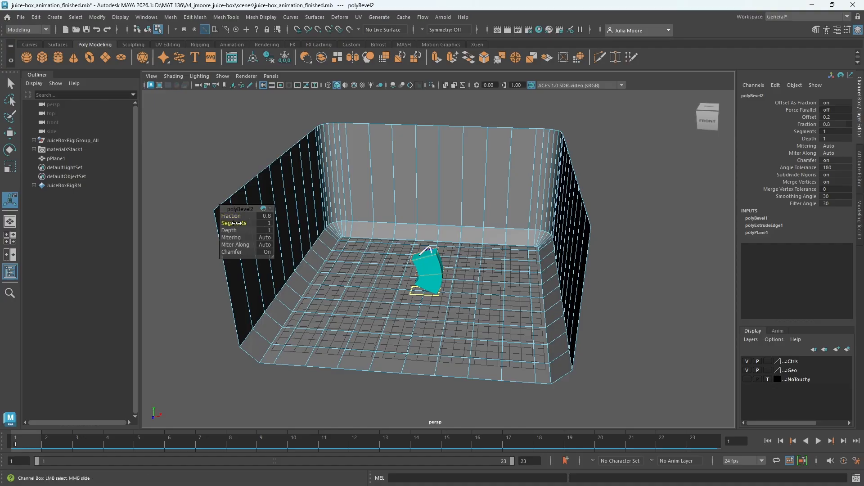
pyautogui.moveTo(234, 224); pyautogui.dragTo(247, 222)
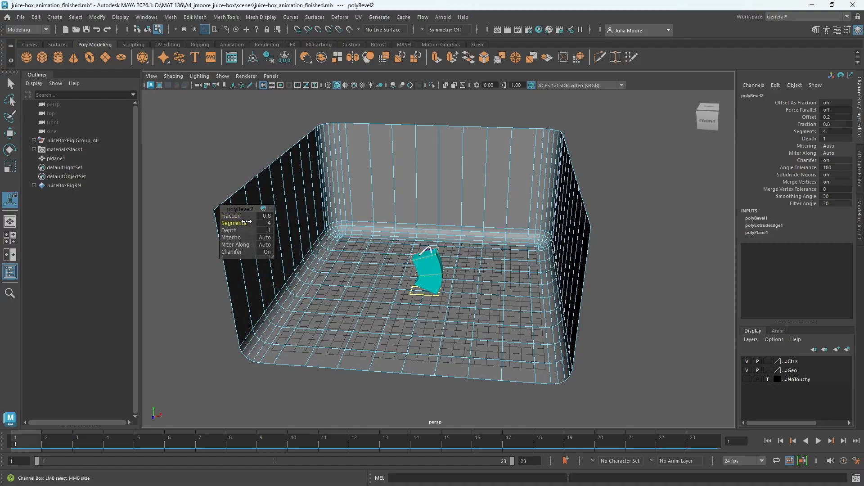
pyautogui.moveTo(249, 223); pyautogui.dragTo(253, 222)
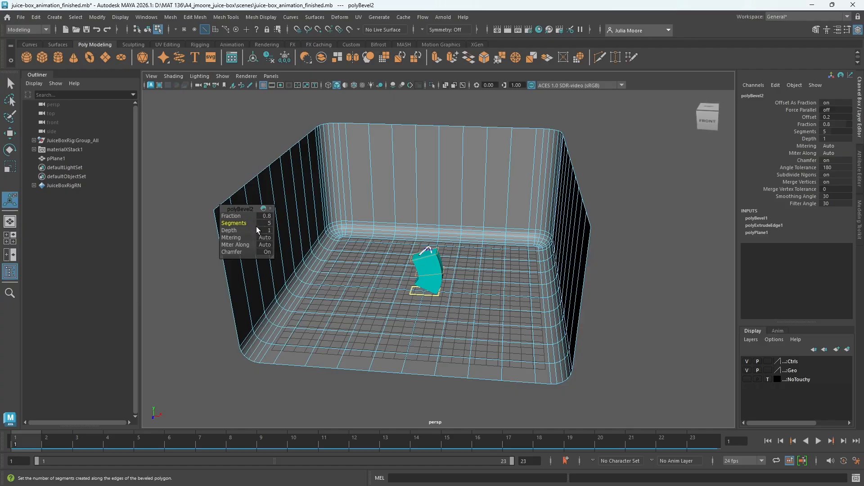
pyautogui.scroll(3, 293, 248)
pyautogui.moveTo(331, 230); pyautogui.dragTo(364, 215, button='right')
pyautogui.scroll(-5, 425, 240)
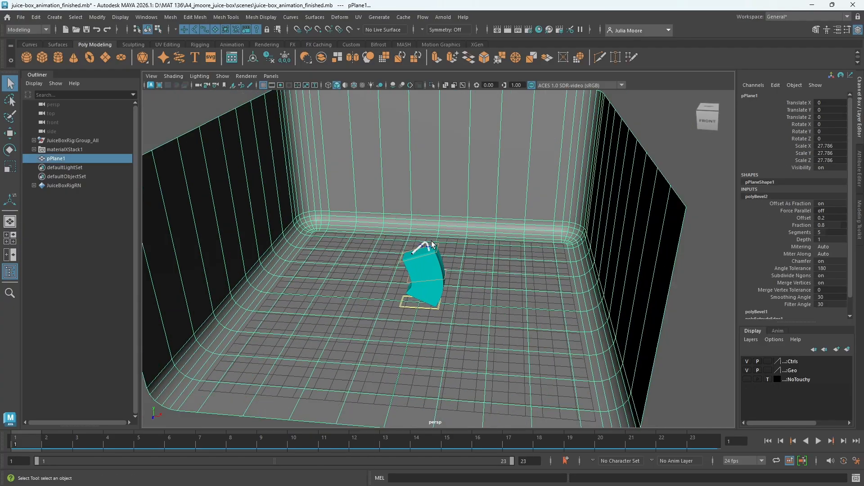
pyautogui.click(237, 153)
# Step: Assign a new Arnold Standard Surface material to the backdrop
pyautogui.keyDown('alt'); pyautogui.moveTo(391, 271); pyautogui.dragTo(375, 315); pyautogui.keyUp('alt')
pyautogui.scroll(2, 341, 259)
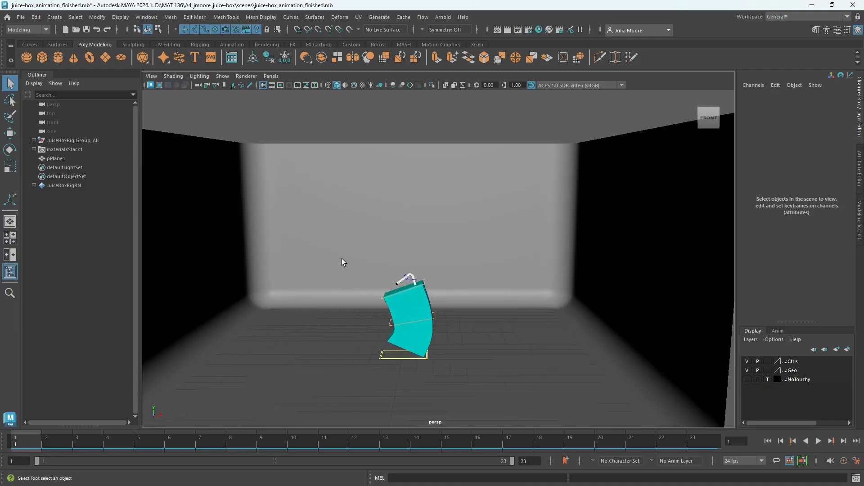
pyautogui.scroll(-3, 342, 258)
pyautogui.scroll(3, 342, 258)
pyautogui.click(368, 210)
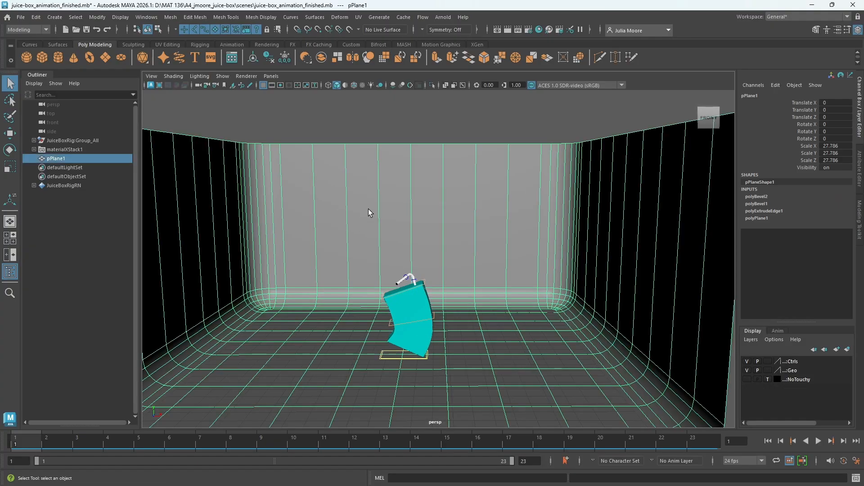
pyautogui.rightClick(328, 235)
pyautogui.moveTo(340, 459)
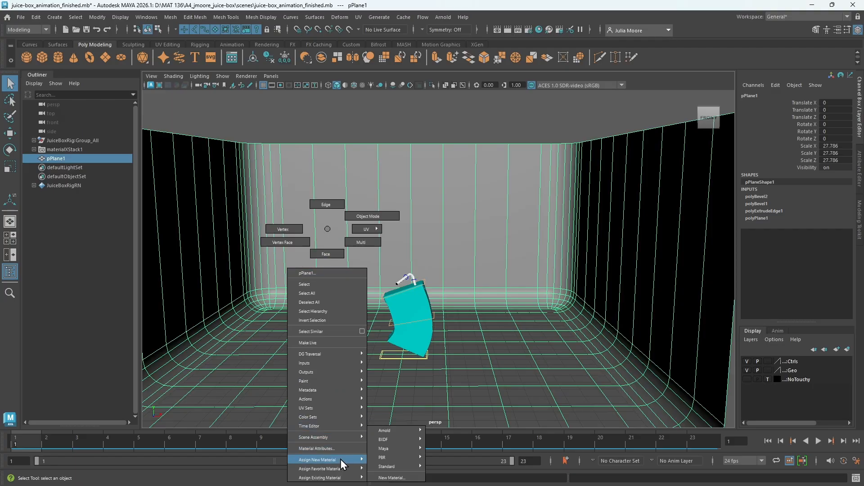
pyautogui.moveTo(389, 432)
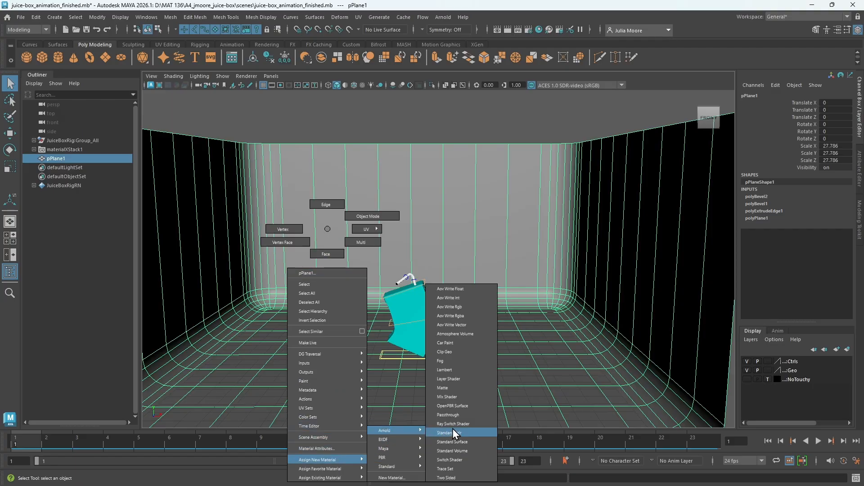
pyautogui.click(467, 441)
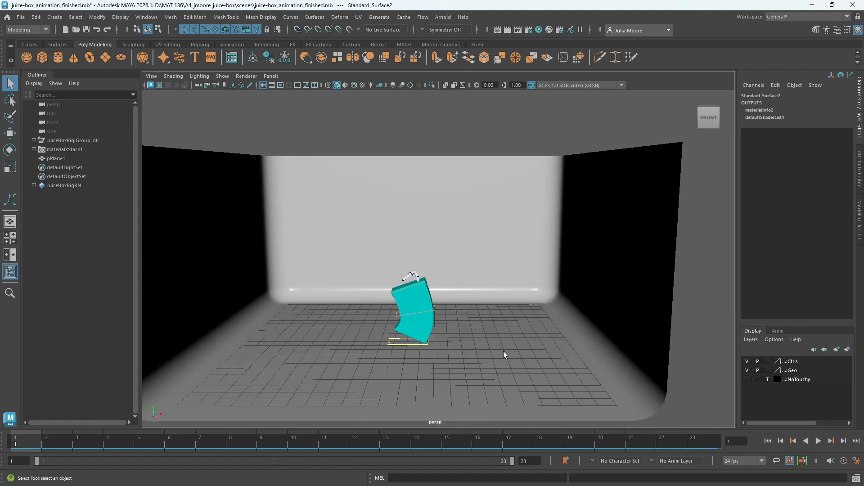
# Step: Set the backdrop material's base color to a muted yellow and its specular roughness to 0.902
pyautogui.click(860, 162)
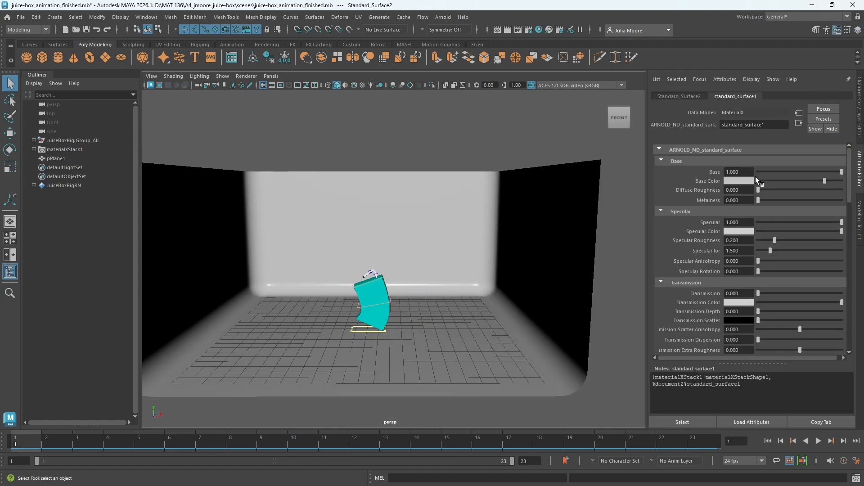
pyautogui.click(750, 180)
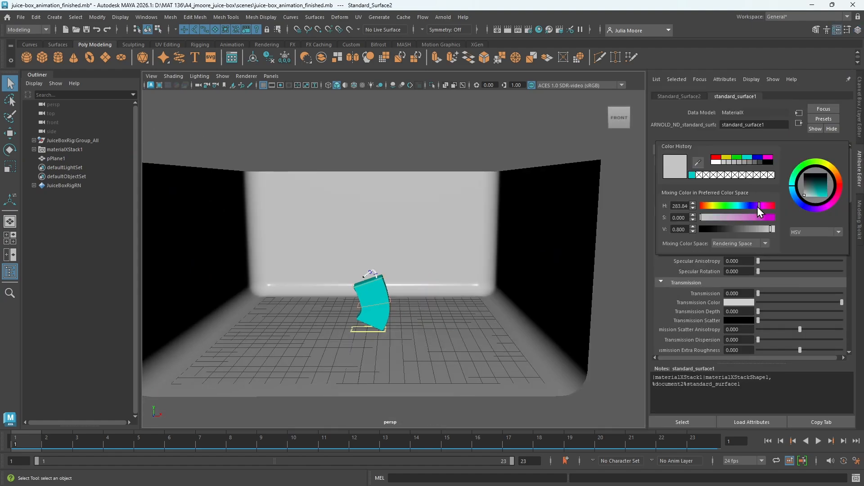
pyautogui.moveTo(750, 217)
pyautogui.mouseDown()
pyautogui.moveTo(759, 218)
pyautogui.moveTo(707, 205)
pyautogui.moveTo(762, 229)
pyautogui.mouseUp()
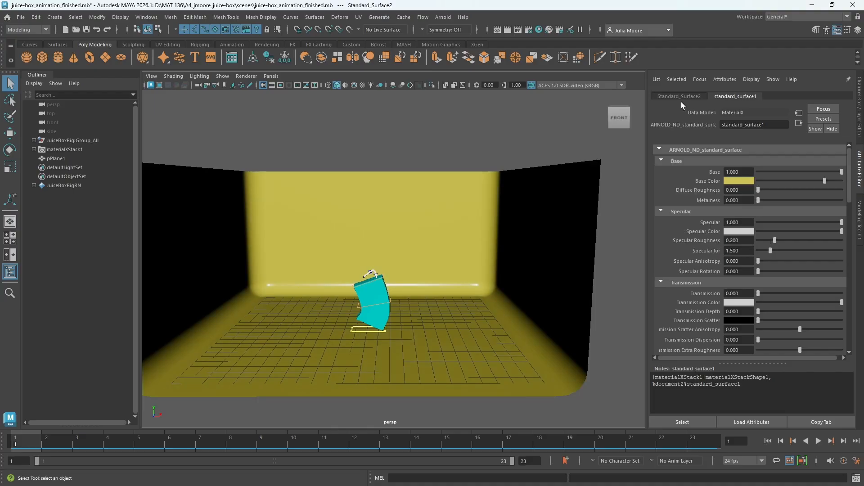
pyautogui.moveTo(773, 239); pyautogui.dragTo(833, 246)
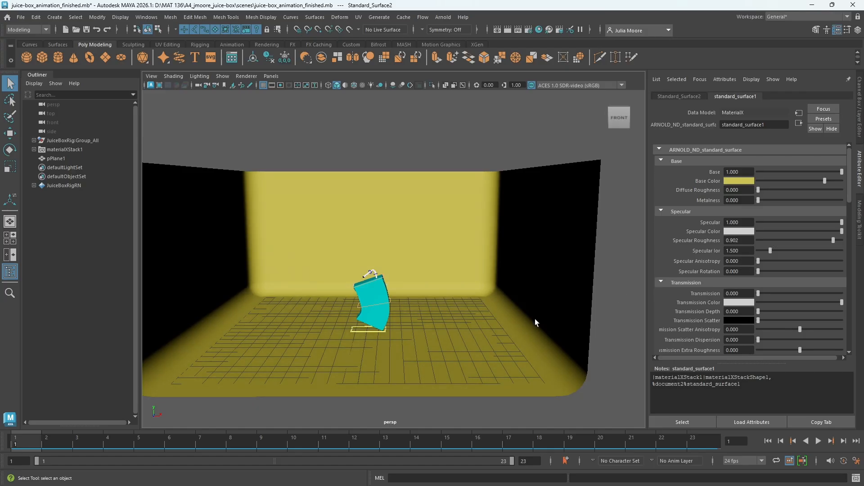
# Step: Turn on motion blur and screen space ambient occlusion in the perspective view and check the shading around the juice box
pyautogui.keyDown('alt'); pyautogui.moveTo(524, 325); pyautogui.dragTo(487, 324); pyautogui.keyUp('alt')
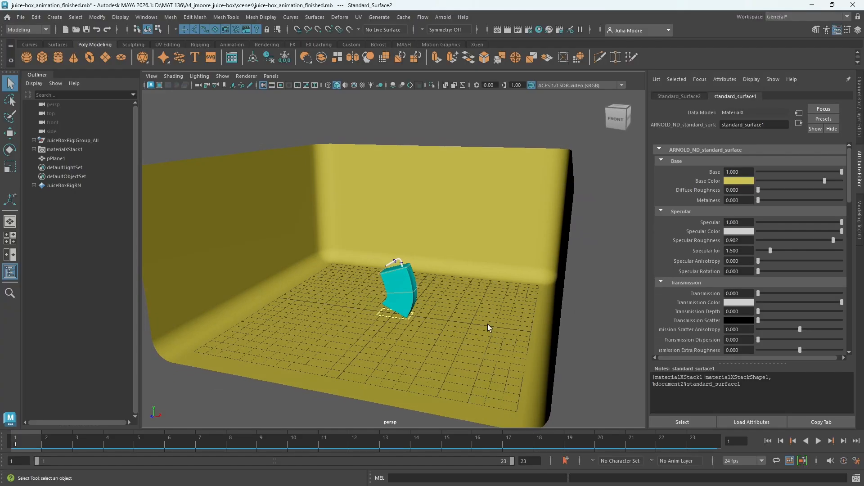
pyautogui.moveTo(375, 230)
pyautogui.keyDown('alt'); pyautogui.mouseDown()
pyautogui.moveTo(386, 259)
pyautogui.moveTo(378, 244)
pyautogui.mouseUp(); pyautogui.keyUp('alt')
pyautogui.scroll(3, 379, 244)
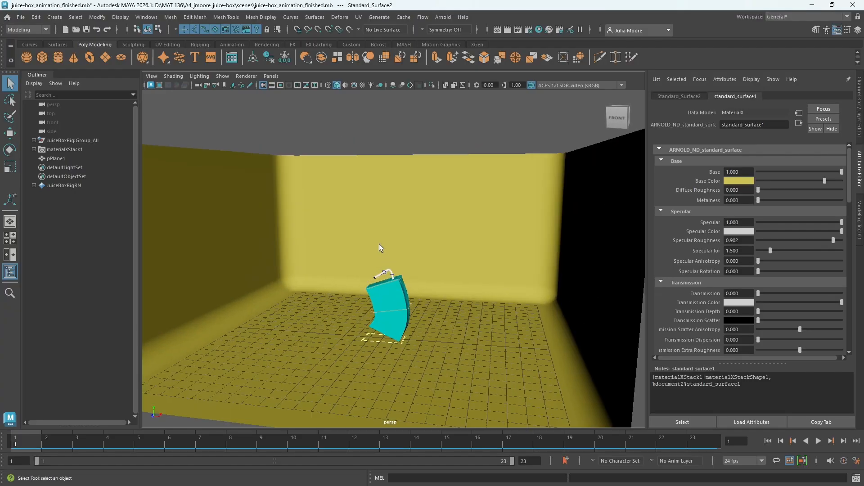
pyautogui.keyDown('alt'); pyautogui.moveTo(445, 307); pyautogui.dragTo(450, 275, button='middle'); pyautogui.keyUp('alt')
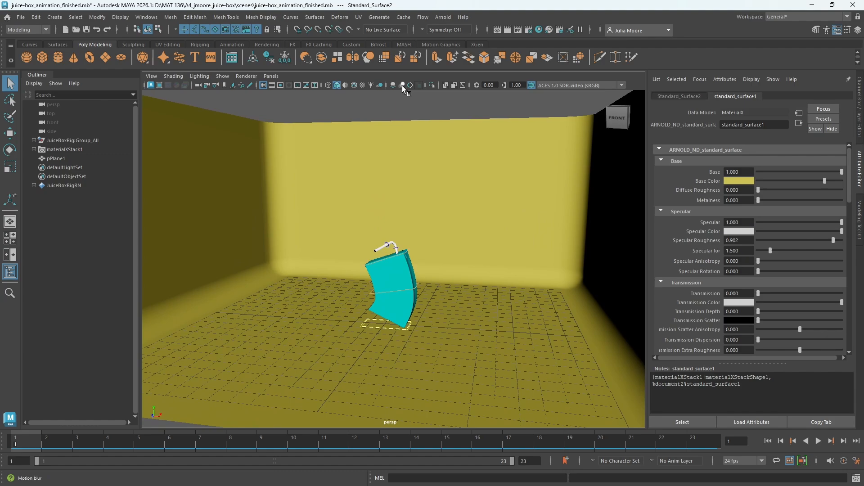
pyautogui.click(402, 85)
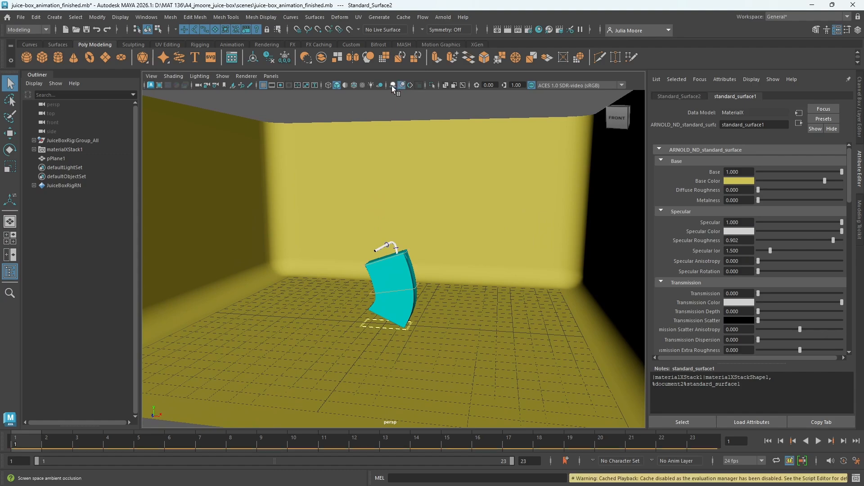
pyautogui.click(392, 85)
pyautogui.scroll(5, 401, 374)
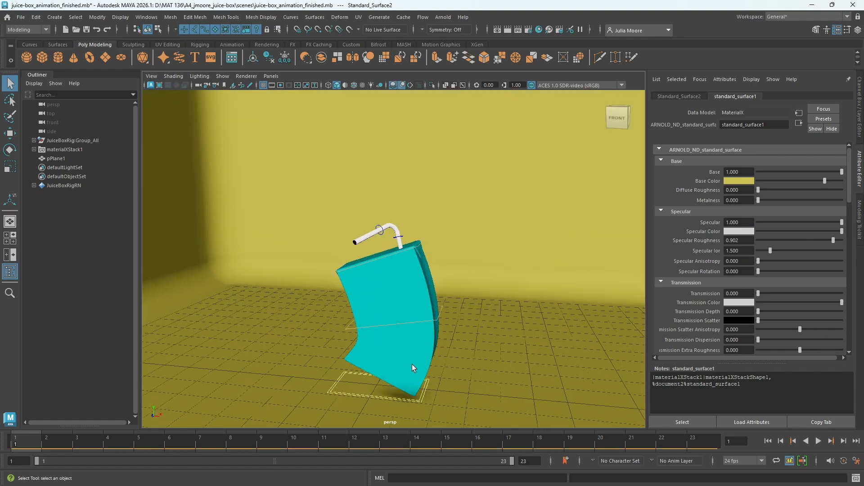
pyautogui.keyDown('alt'); pyautogui.moveTo(411, 363); pyautogui.dragTo(396, 355, button='middle'); pyautogui.keyUp('alt')
pyautogui.keyDown('alt'); pyautogui.moveTo(455, 272); pyautogui.dragTo(455, 292); pyautogui.keyUp('alt')
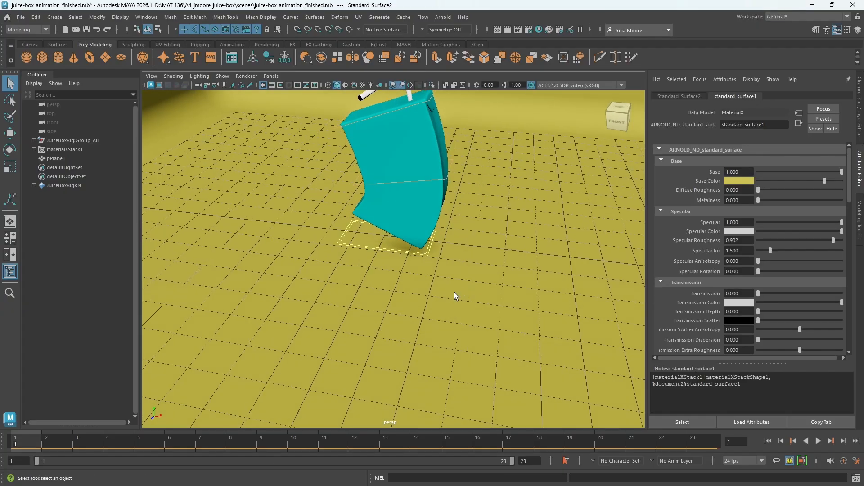
# Step: Save the scene incrementally as juice-box_animation_finished.0001.mb
pyautogui.scroll(-8, 453, 256)
pyautogui.scroll(3, 453, 255)
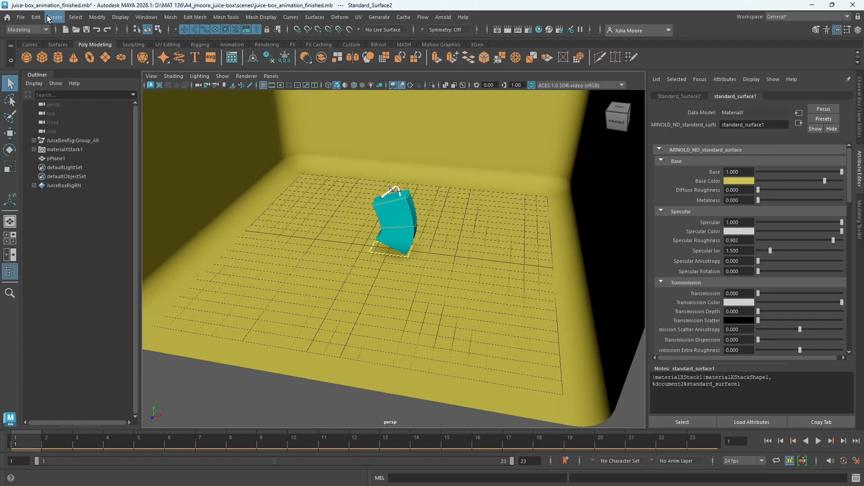
pyautogui.click(20, 17)
pyautogui.click(47, 74)
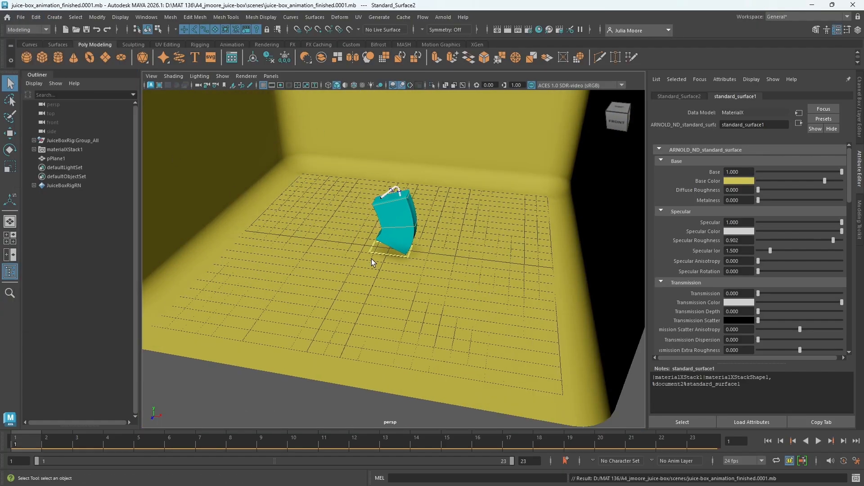
# Step: Widen the perspective view beside the Camera view and bring the juice box and the Rim light into close view
pyautogui.moveTo(371, 259)
pyautogui.keyDown('alt'); pyautogui.mouseDown()
pyautogui.moveTo(368, 269)
pyautogui.moveTo(351, 250)
pyautogui.moveTo(412, 257)
pyautogui.moveTo(363, 251)
pyautogui.moveTo(384, 269)
pyautogui.mouseUp(); pyautogui.keyUp('alt')
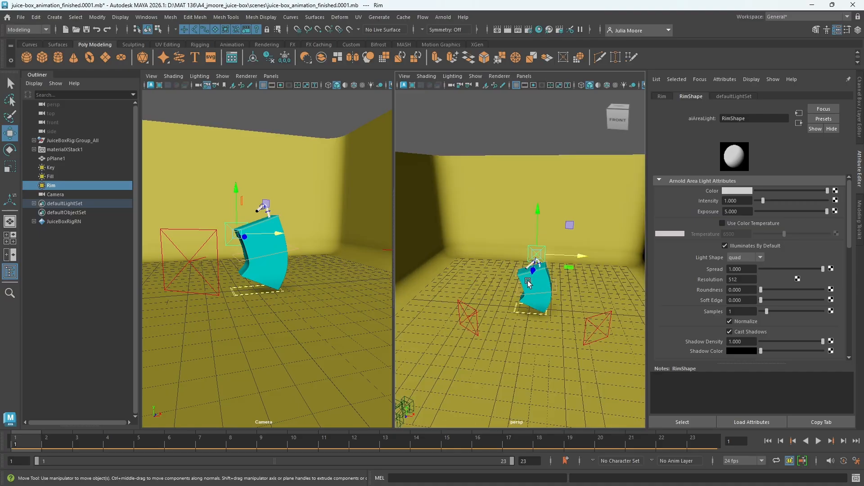
pyautogui.keyDown('alt'); pyautogui.moveTo(528, 282); pyautogui.dragTo(539, 322); pyautogui.keyUp('alt')
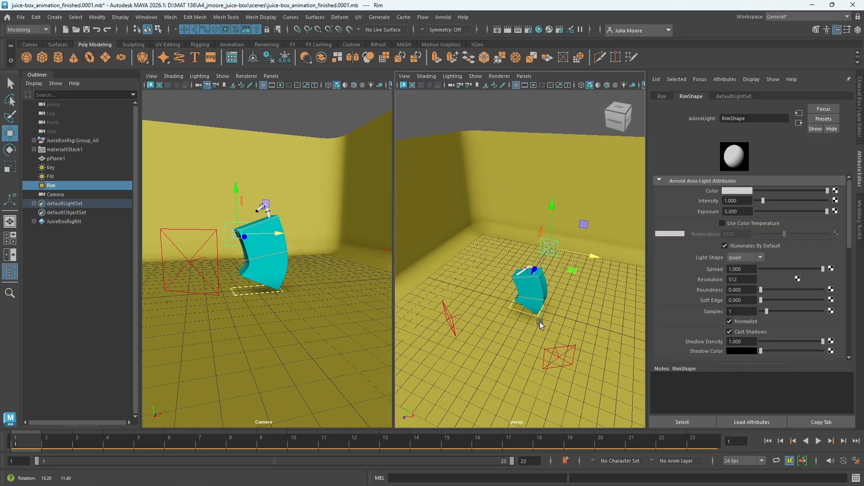
pyautogui.scroll(3, 551, 329)
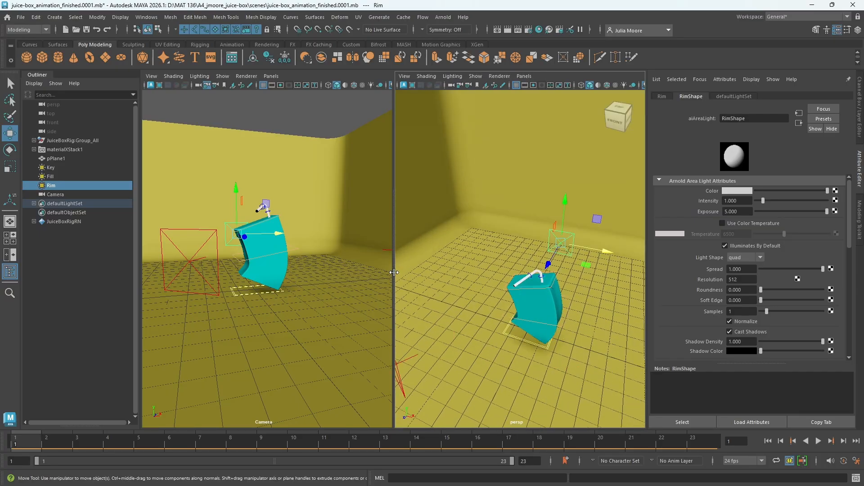
pyautogui.moveTo(393, 273); pyautogui.dragTo(305, 272)
pyautogui.keyDown('alt'); pyautogui.moveTo(622, 355); pyautogui.dragTo(577, 306, button='right'); pyautogui.keyUp('alt')
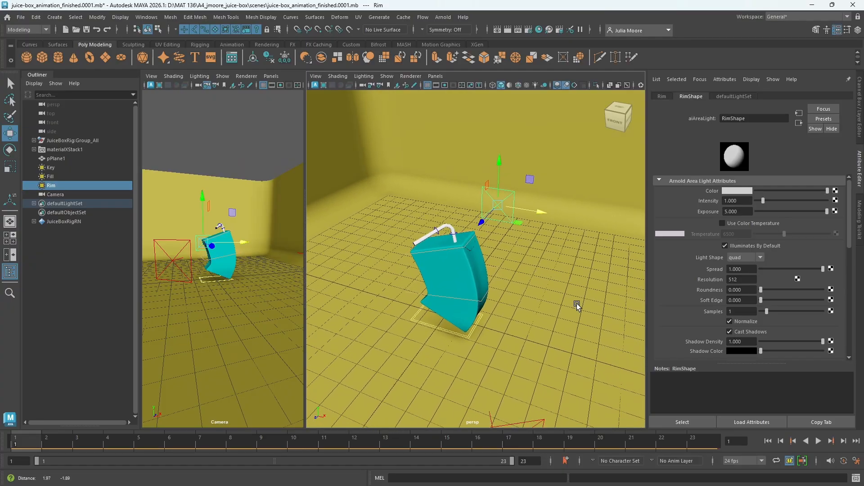
pyautogui.keyDown('alt'); pyautogui.moveTo(479, 192); pyautogui.dragTo(590, 246); pyautogui.keyUp('alt')
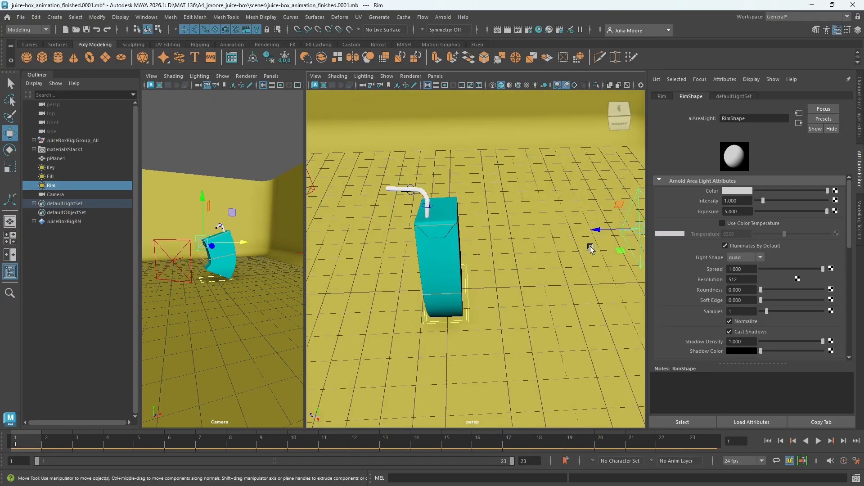
# Step: Inspect the Rim light's placement behind the juice box, both up close and from the front of the whole set
pyautogui.keyDown('alt'); pyautogui.moveTo(590, 246); pyautogui.dragTo(490, 282, button='middle'); pyautogui.keyUp('alt')
pyautogui.scroll(4, 490, 282)
pyautogui.scroll(1, 527, 282)
pyautogui.keyDown('alt'); pyautogui.moveTo(527, 282); pyautogui.dragTo(517, 281); pyautogui.keyUp('alt')
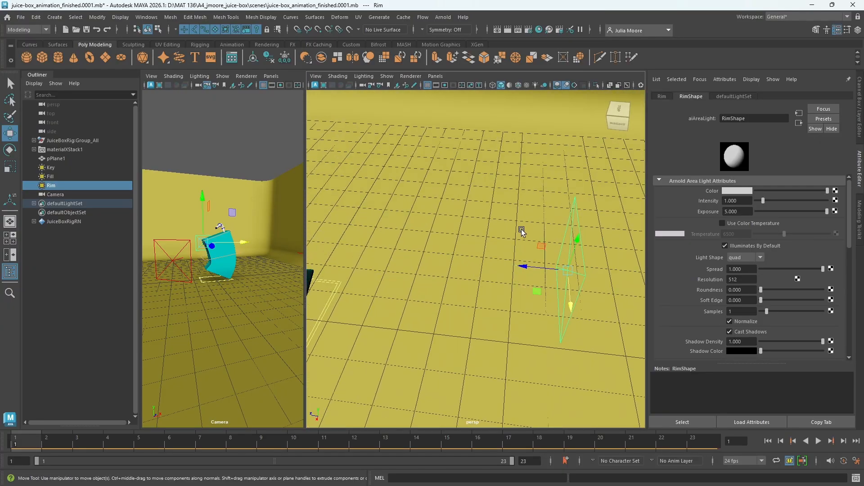
pyautogui.click(571, 268)
pyautogui.click(577, 274)
pyautogui.press('a')
pyautogui.keyDown('alt'); pyautogui.moveTo(434, 295); pyautogui.dragTo(492, 264); pyautogui.keyUp('alt')
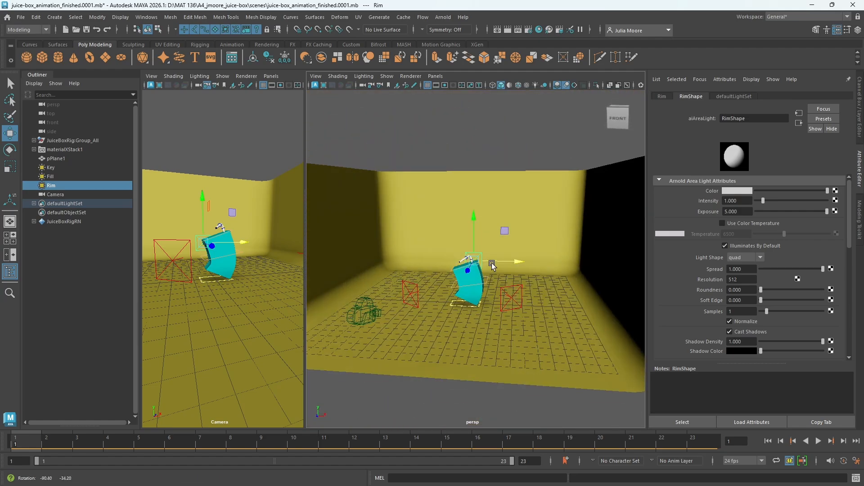
pyautogui.scroll(5, 515, 311)
pyautogui.moveTo(514, 311)
pyautogui.keyDown('alt'); pyautogui.mouseDown()
pyautogui.moveTo(525, 343)
pyautogui.moveTo(519, 302)
pyautogui.mouseUp(); pyautogui.keyUp('alt')
pyautogui.scroll(-5, 541, 344)
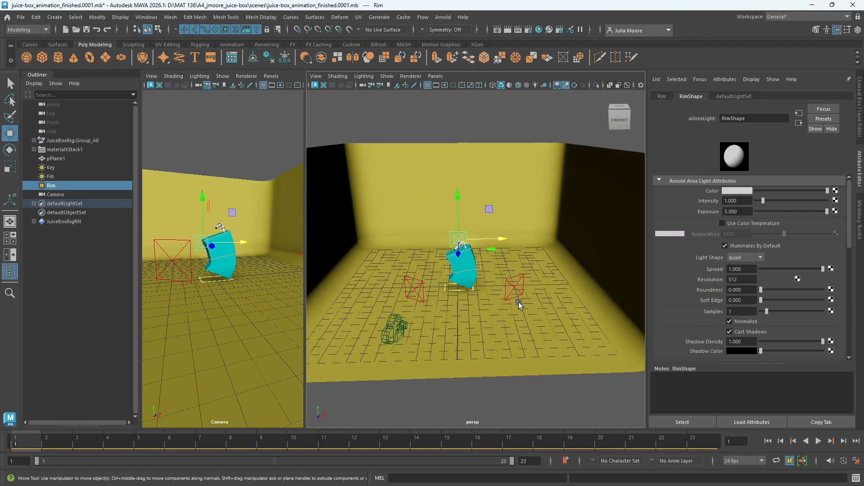
# Step: Select the Key, Fill and Rim lights in turn and compare their placement and exposure
pyautogui.click(407, 288)
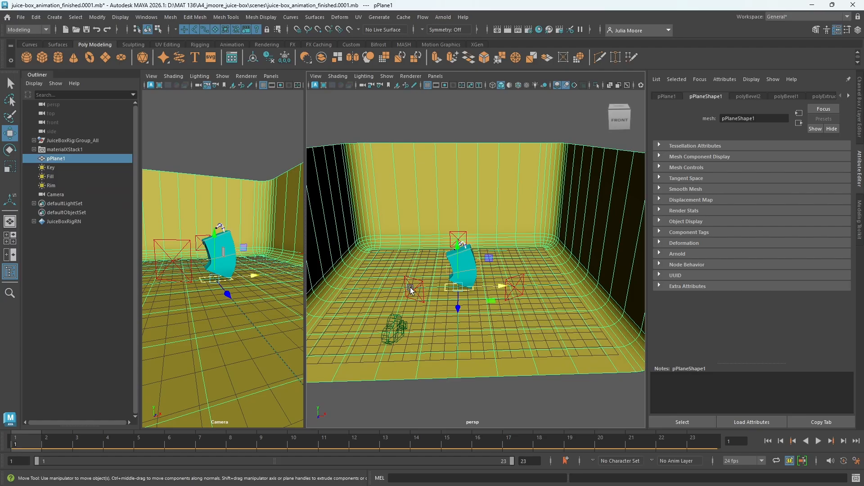
pyautogui.click(409, 287)
pyautogui.scroll(3, 466, 300)
pyautogui.keyDown('alt'); pyautogui.moveTo(466, 302); pyautogui.dragTo(468, 324); pyautogui.keyUp('alt')
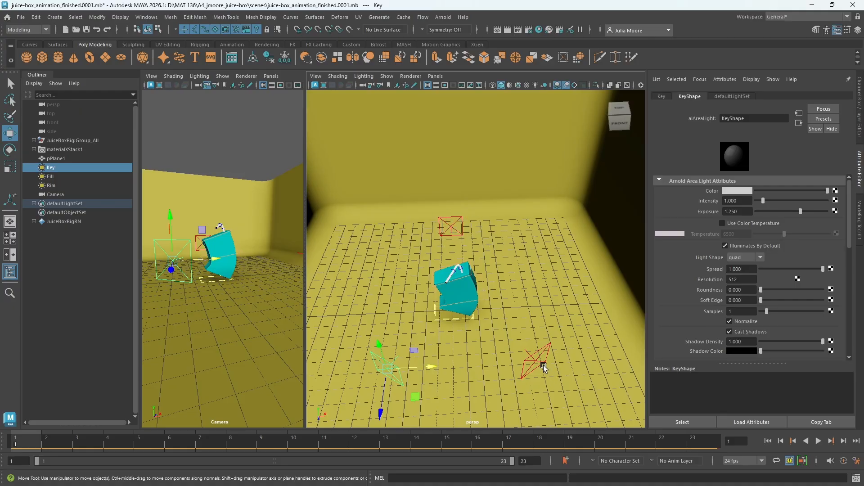
pyautogui.click(537, 355)
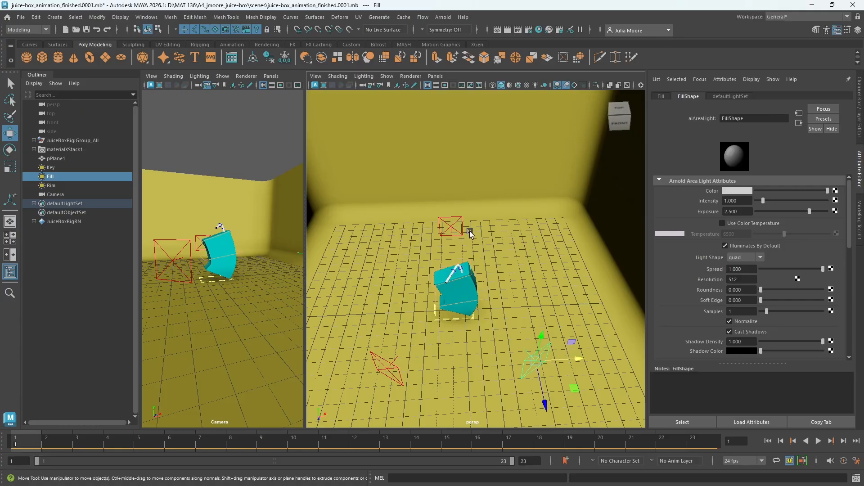
pyautogui.click(455, 225)
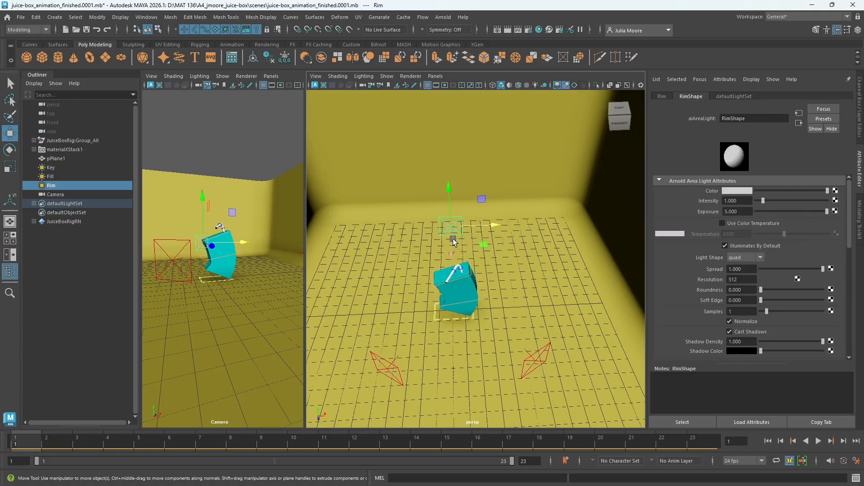
pyautogui.click(465, 229)
pyautogui.click(392, 368)
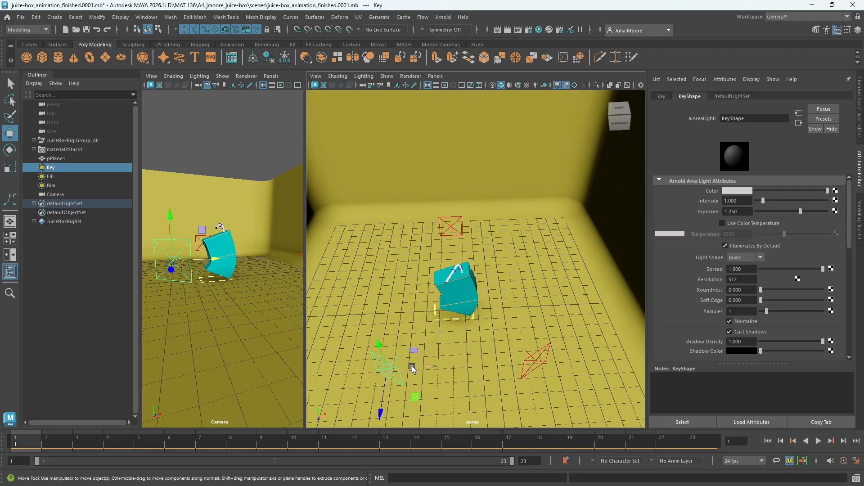
pyautogui.click(535, 357)
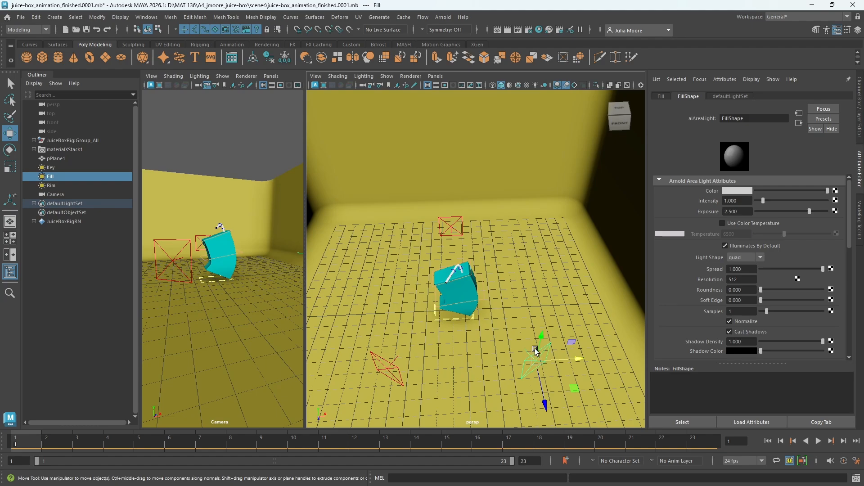
pyautogui.click(455, 221)
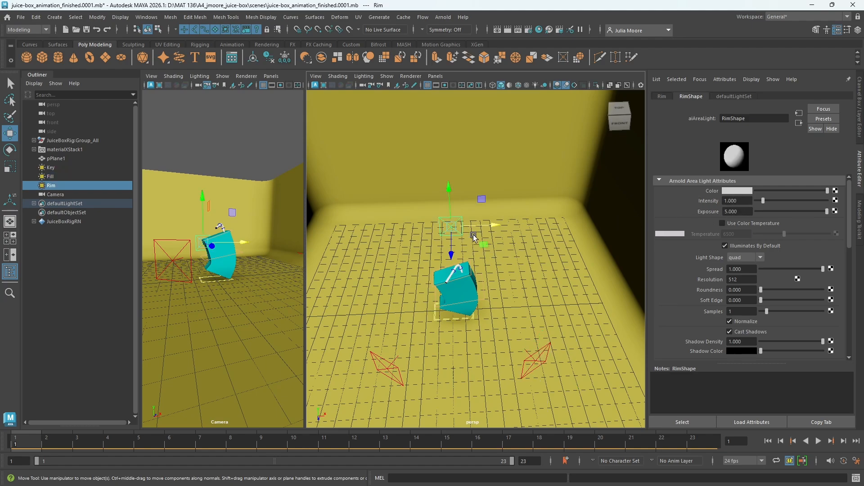
pyautogui.click(530, 360)
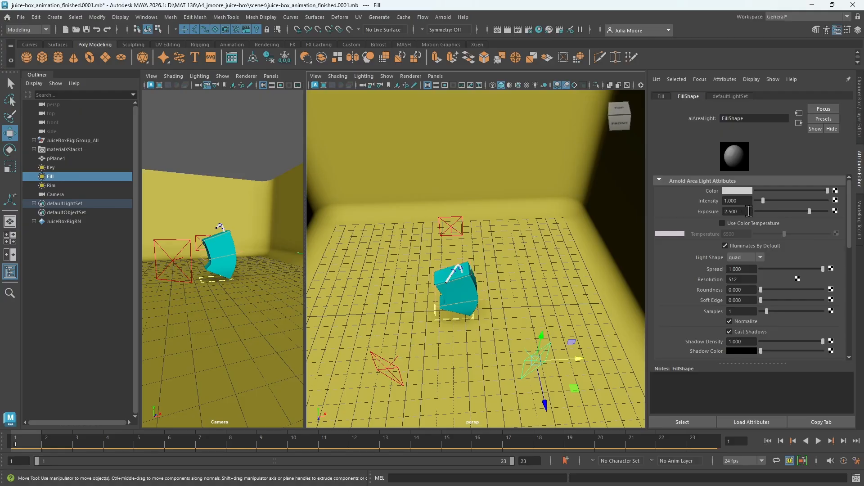
pyautogui.click(383, 366)
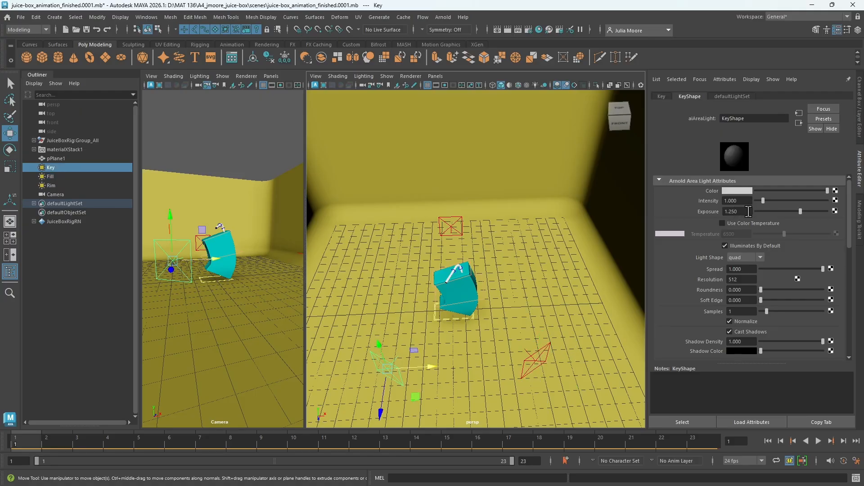
# Step: Widen the Camera view to about the same width as the perspective view and show the Channel Box
pyautogui.keyDown('alt'); pyautogui.moveTo(468, 391); pyautogui.dragTo(485, 320); pyautogui.keyUp('alt')
pyautogui.scroll(-3, 481, 371)
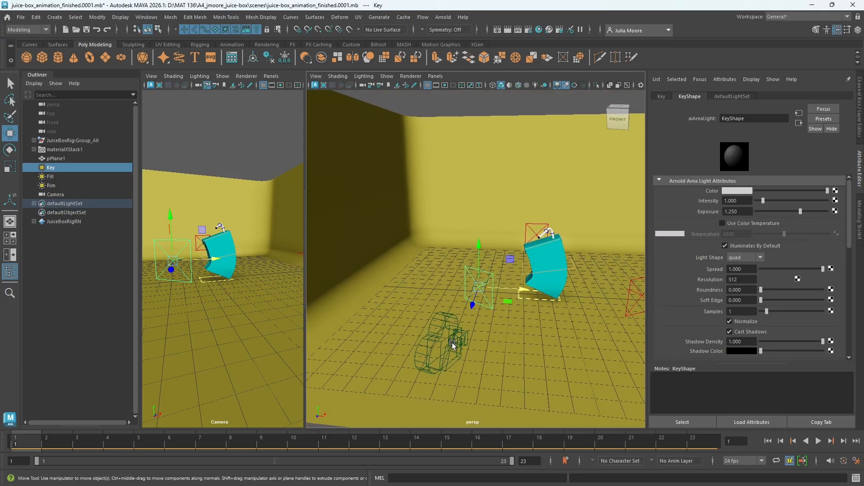
pyautogui.moveTo(304, 210); pyautogui.dragTo(389, 208)
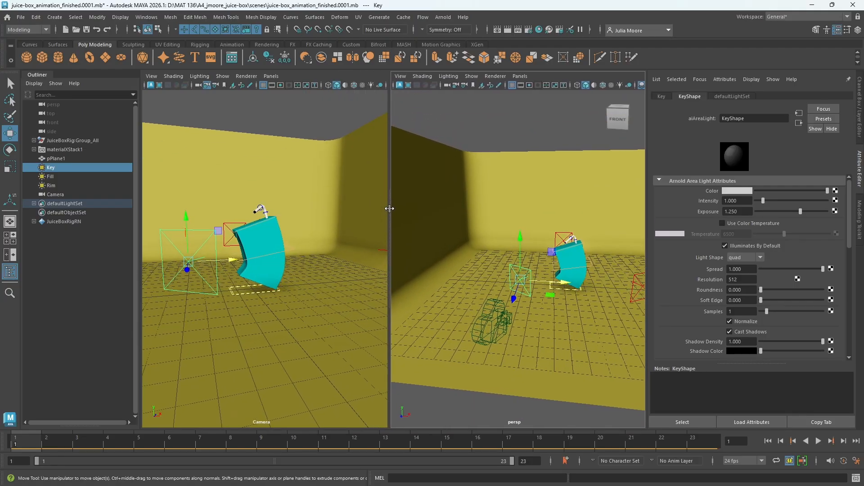
pyautogui.click(858, 123)
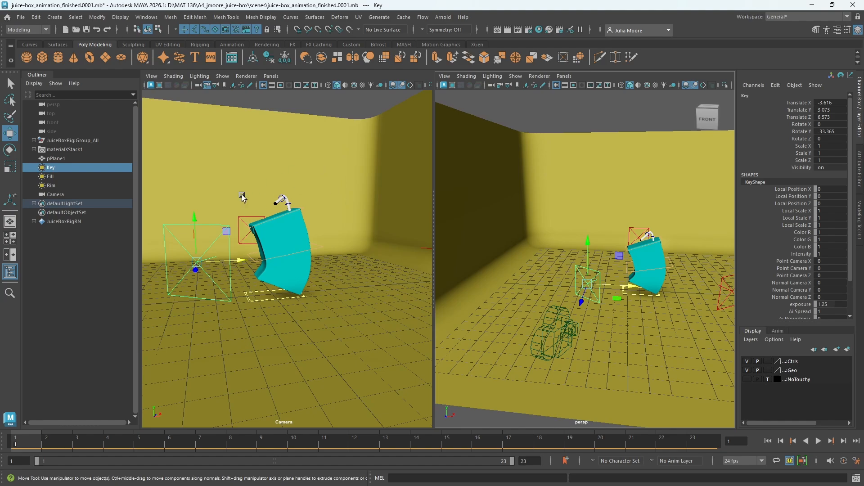
pyautogui.keyDown('alt'); pyautogui.moveTo(614, 332); pyautogui.dragTo(609, 309); pyautogui.keyUp('alt')
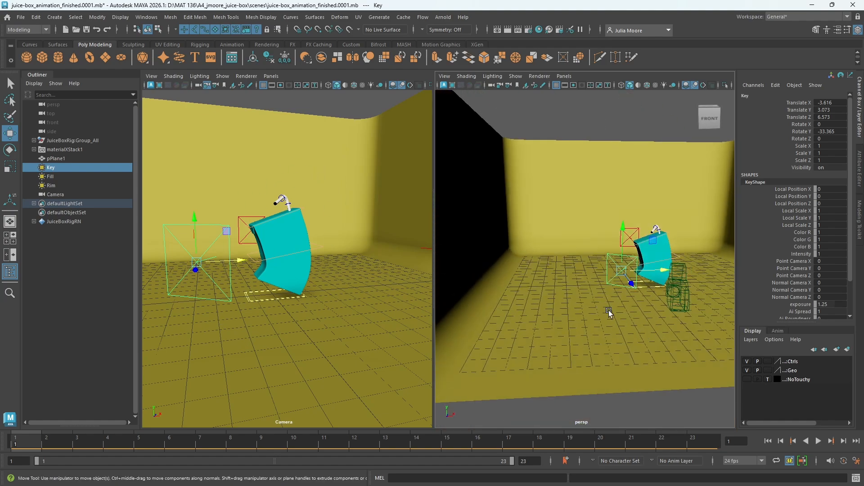
# Step: Check the Lock Camera option of the Camera view and clear the selection
pyautogui.click(187, 111)
pyautogui.click(151, 76)
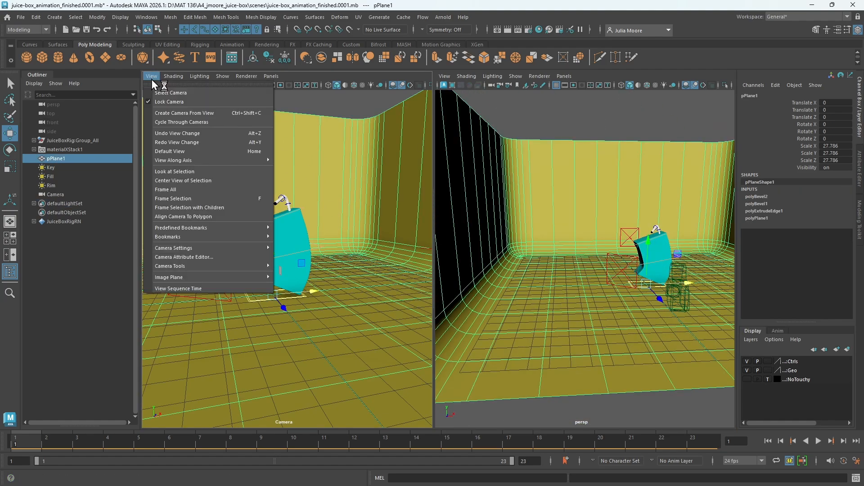
pyautogui.click(325, 99)
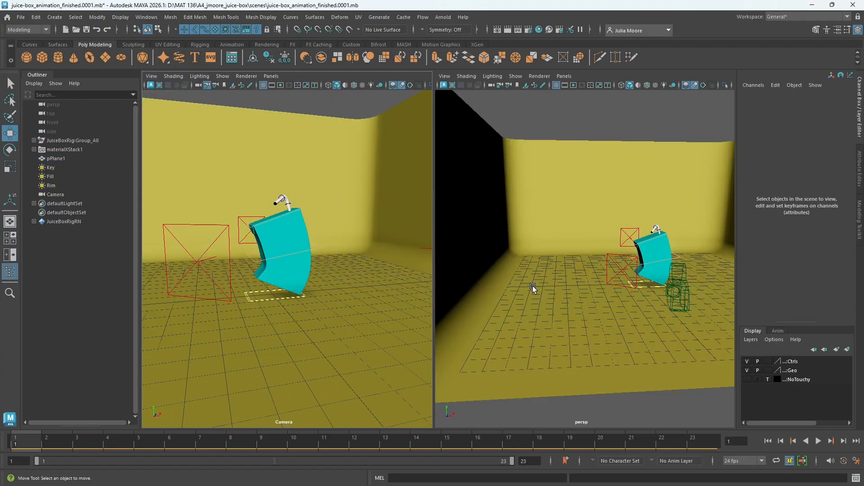
# Step: Select the Camera and examine its position relative to the juice box and the three lights from several angles
pyautogui.scroll(-3, 590, 269)
pyautogui.keyDown('alt'); pyautogui.moveTo(626, 291); pyautogui.dragTo(597, 319); pyautogui.keyUp('alt')
pyautogui.scroll(3, 603, 309)
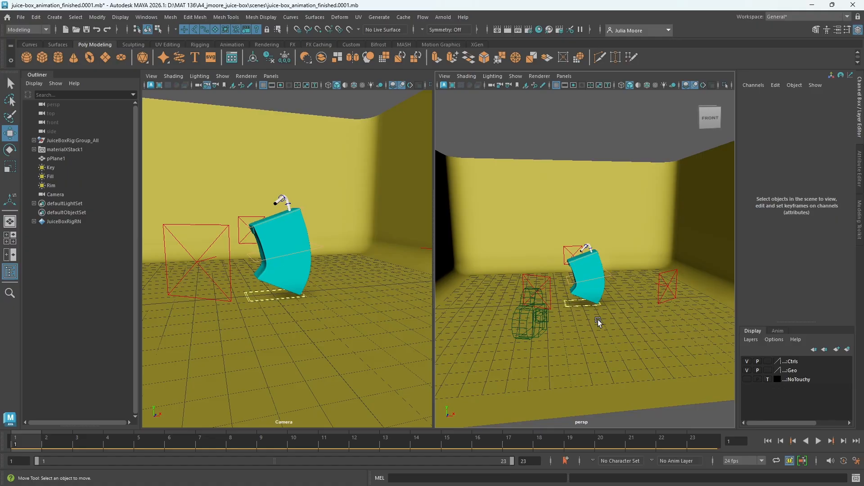
pyautogui.click(518, 323)
pyautogui.keyDown('alt'); pyautogui.moveTo(628, 347); pyautogui.dragTo(626, 354); pyautogui.keyUp('alt')
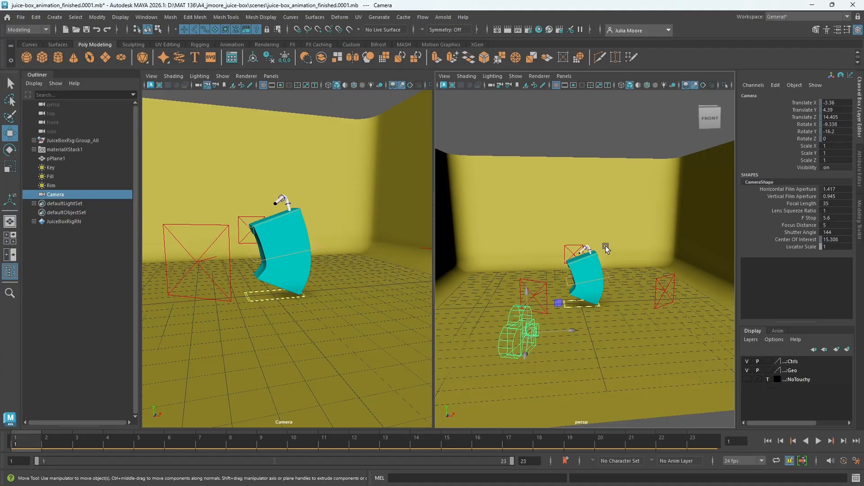
pyautogui.scroll(-5, 657, 353)
pyautogui.moveTo(652, 347)
pyautogui.keyDown('alt'); pyautogui.mouseDown()
pyautogui.moveTo(641, 339)
pyautogui.moveTo(652, 337)
pyautogui.mouseUp(); pyautogui.keyUp('alt')
pyautogui.scroll(5, 653, 336)
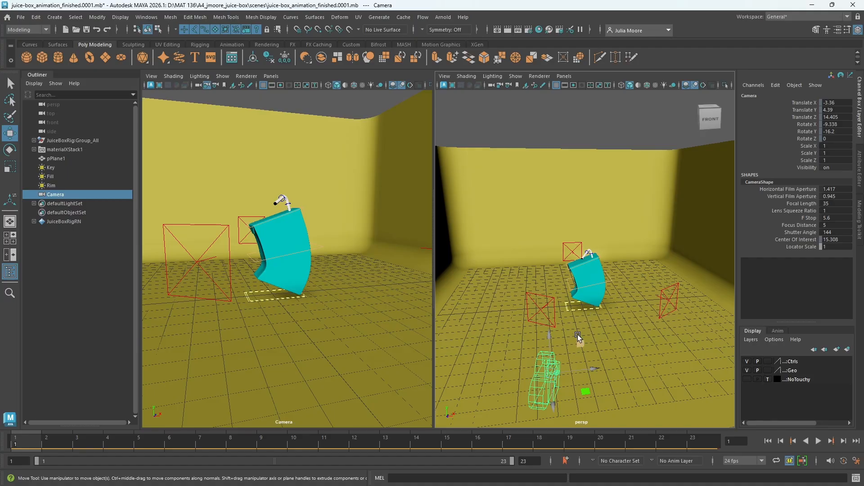
pyautogui.keyDown('alt'); pyautogui.moveTo(603, 342); pyautogui.dragTo(515, 144); pyautogui.keyUp('alt')
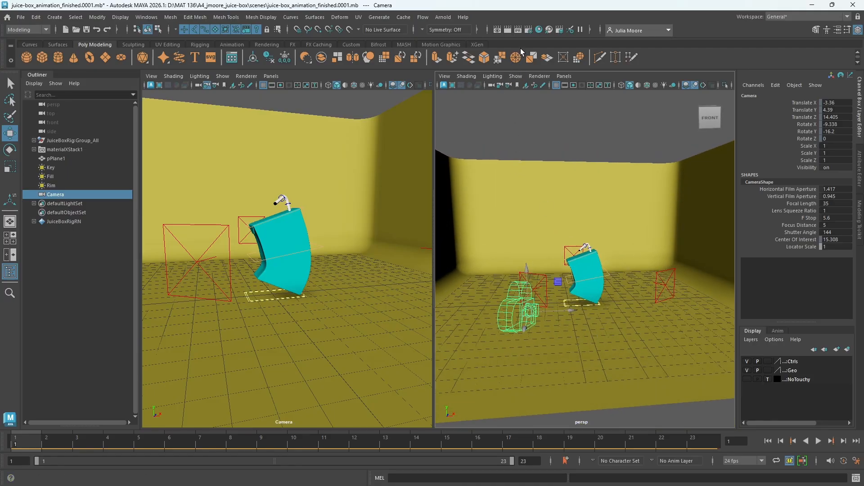
# Step: Switch to the Rendering menu set, open the Render Settings and place the window over the Camera view
pyautogui.click(444, 18)
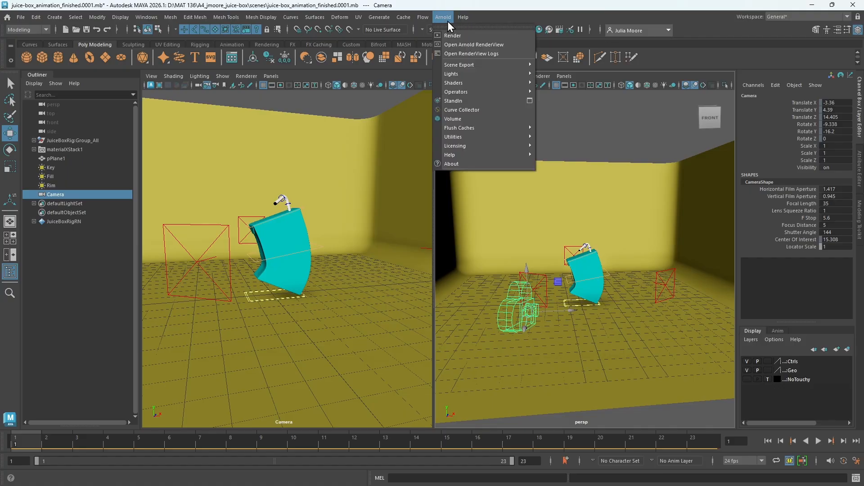
pyautogui.click(506, 14)
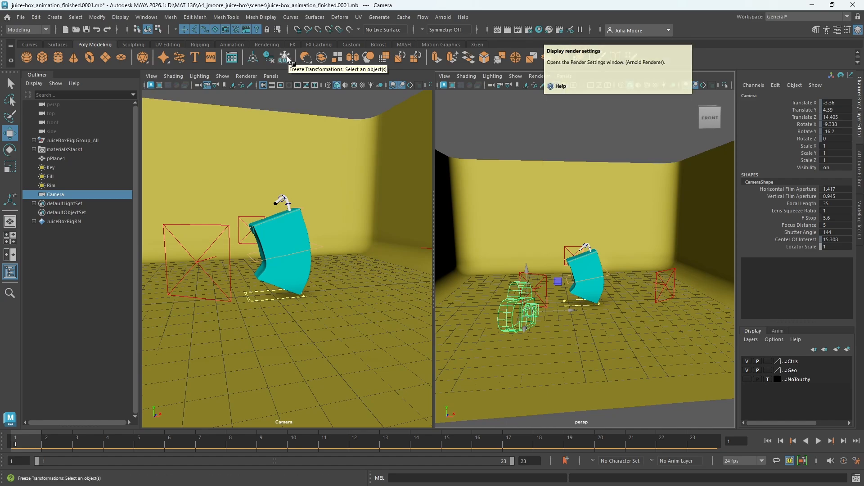
pyautogui.click(46, 29)
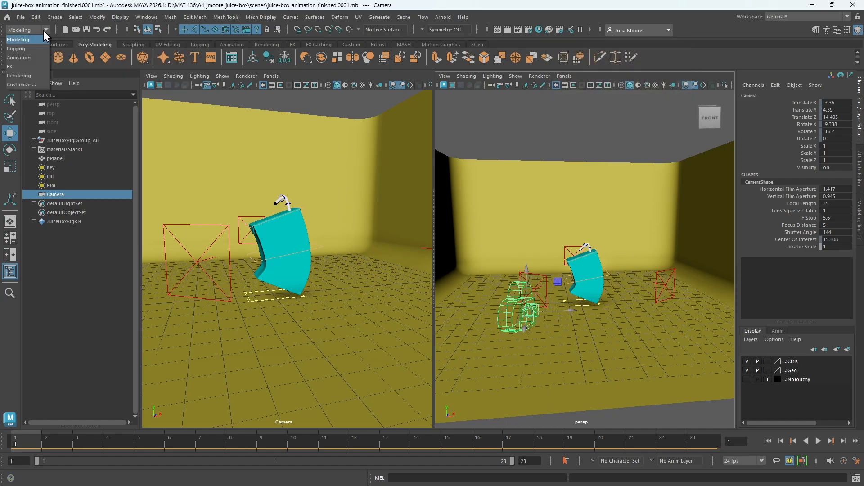
pyautogui.click(18, 75)
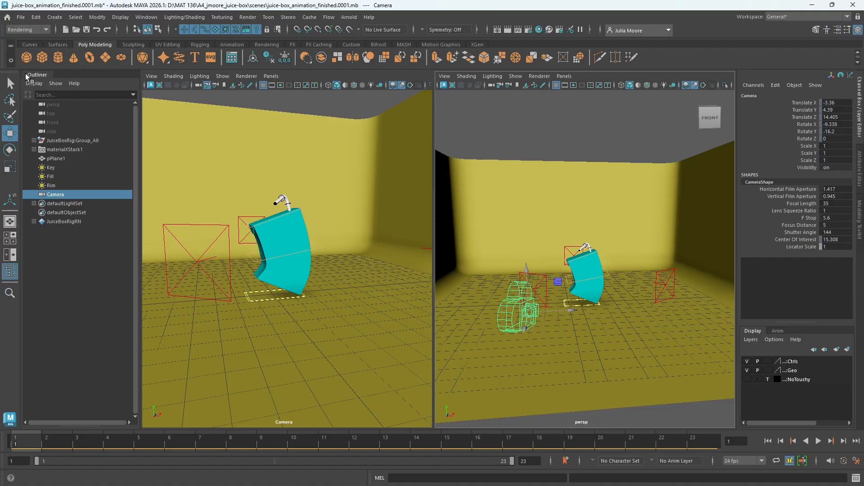
pyautogui.click(247, 17)
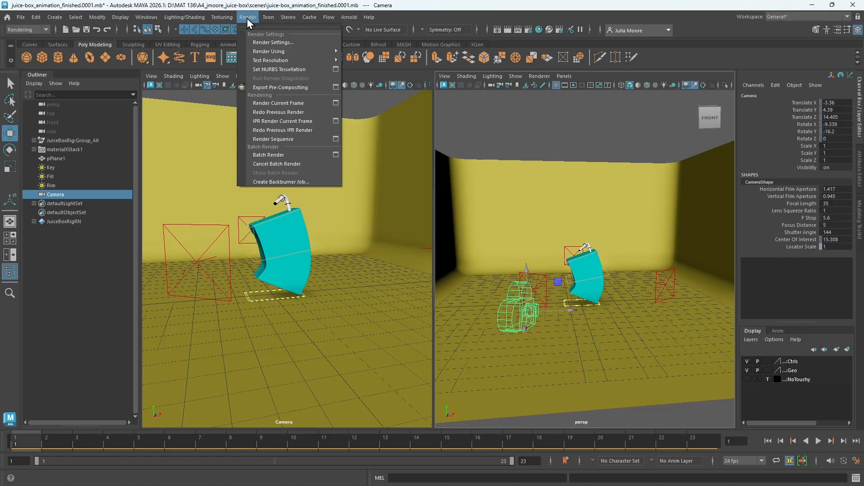
pyautogui.click(298, 43)
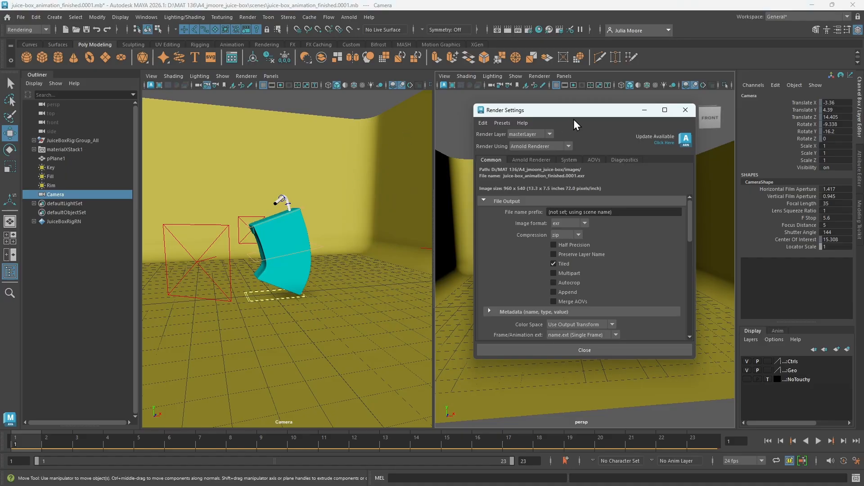
pyautogui.moveTo(566, 110); pyautogui.dragTo(309, 128)
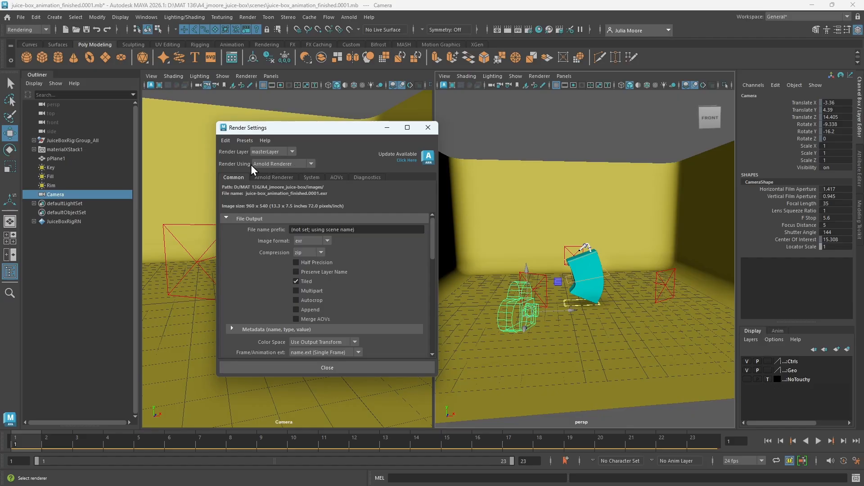
# Step: Try Maya Software as the renderer and return to Arnold Renderer
pyautogui.click(307, 164)
pyautogui.click(272, 173)
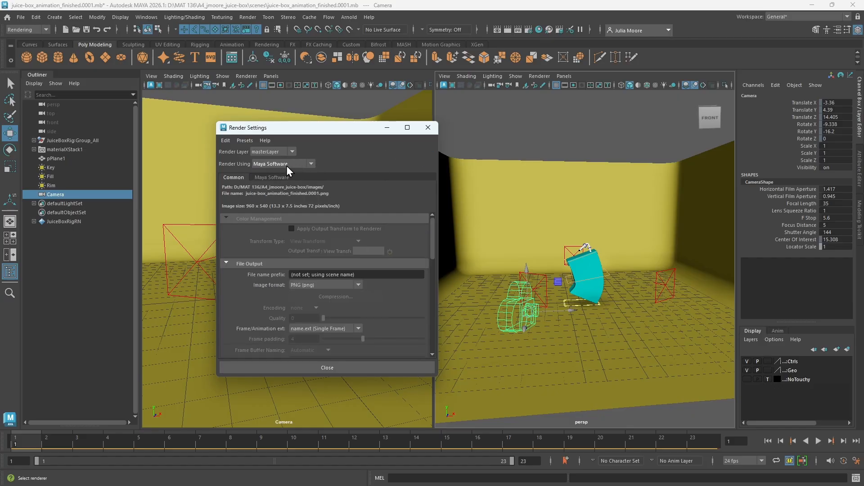
pyautogui.click(286, 166)
pyautogui.click(285, 191)
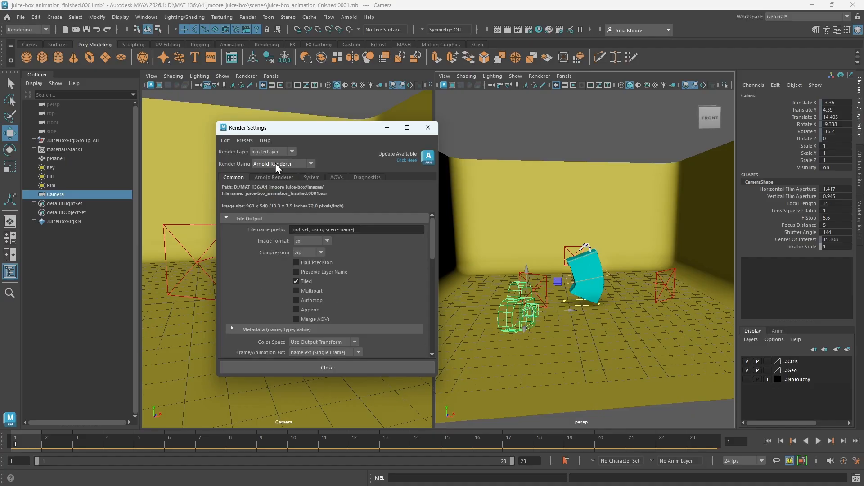
# Step: Set the render output's file name prefix to juice-box
pyautogui.click(365, 229)
pyautogui.moveTo(309, 229); pyautogui.dragTo(279, 231)
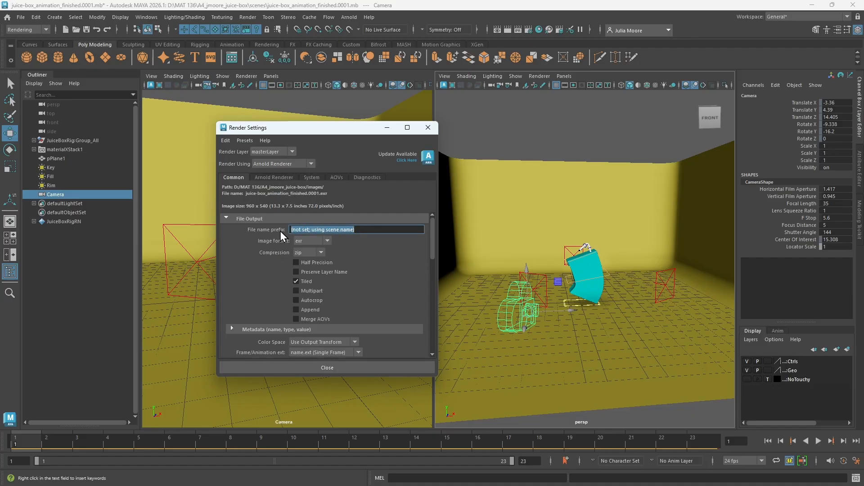
pyautogui.write('juice')
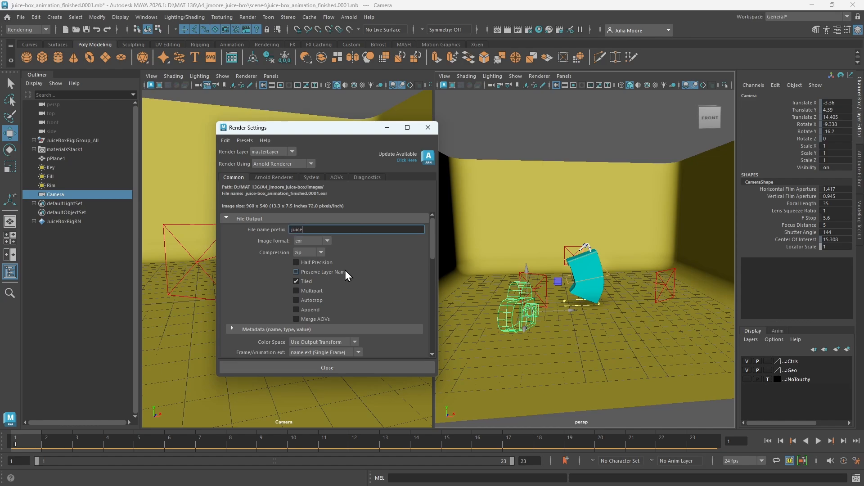
pyautogui.write('-box')
# Step: Set the output image format to png with int16 as its bit format
pyautogui.click(328, 241)
pyautogui.click(314, 261)
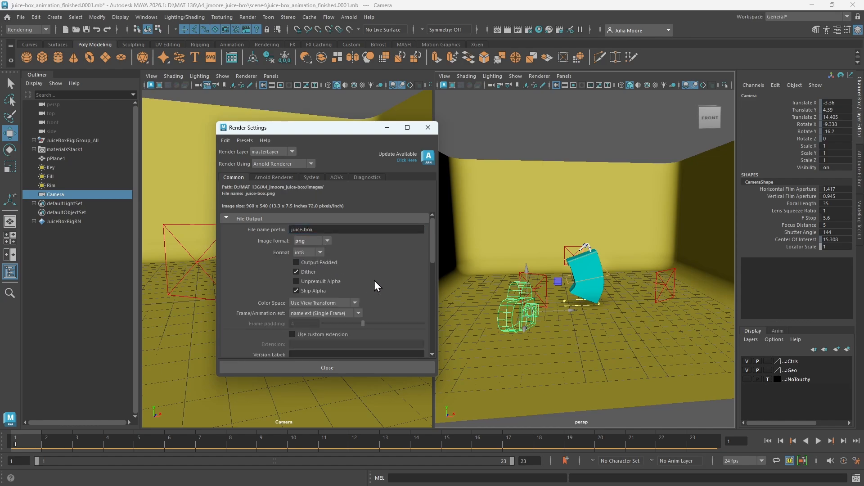
pyautogui.click(321, 243)
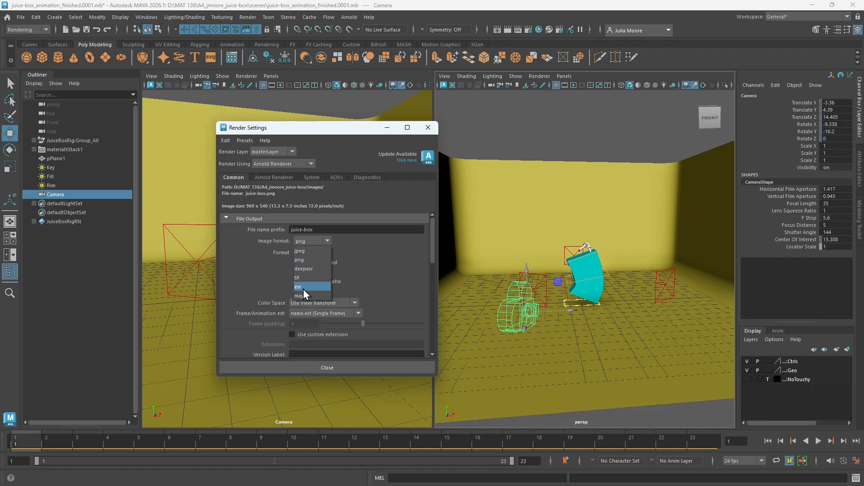
pyautogui.click(368, 253)
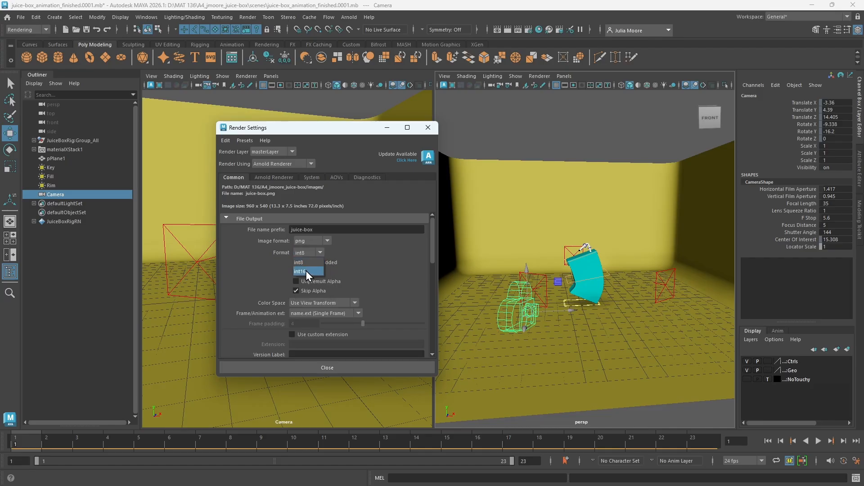
# Step: Set the frame/animation extension to name#.ext and the end frame of the frame range to 23
pyautogui.scroll(-1, 374, 278)
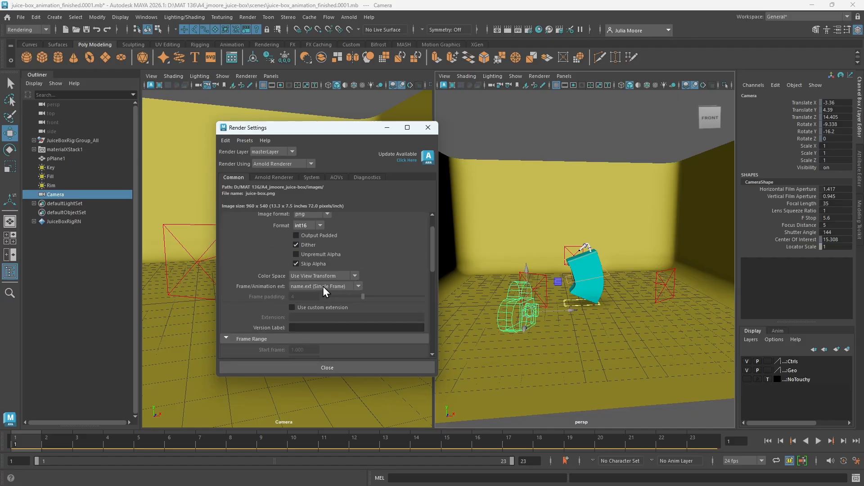
pyautogui.click(343, 288)
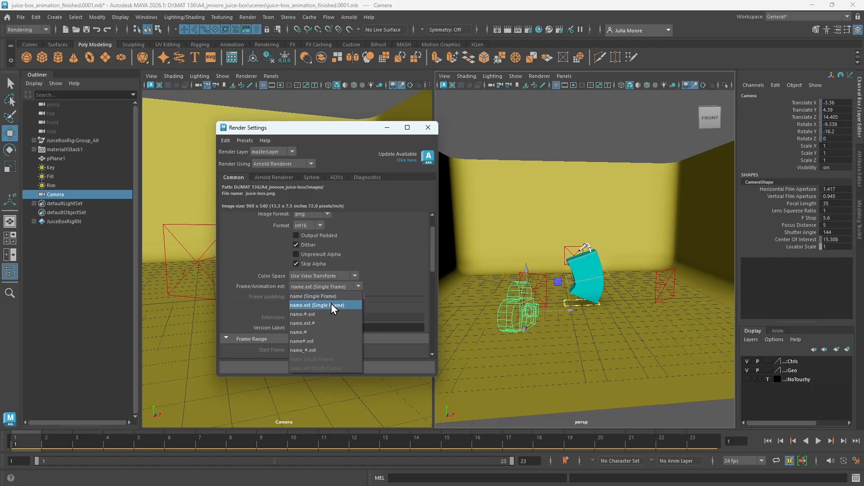
pyautogui.click(314, 342)
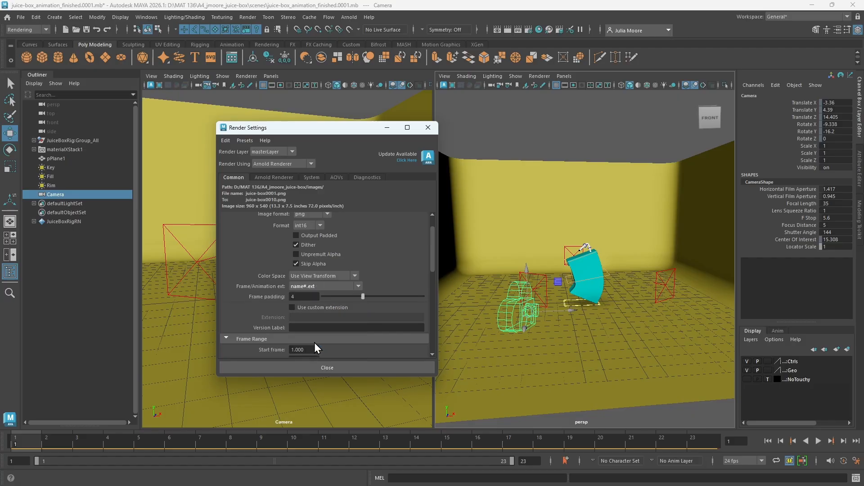
pyautogui.scroll(-2, 369, 315)
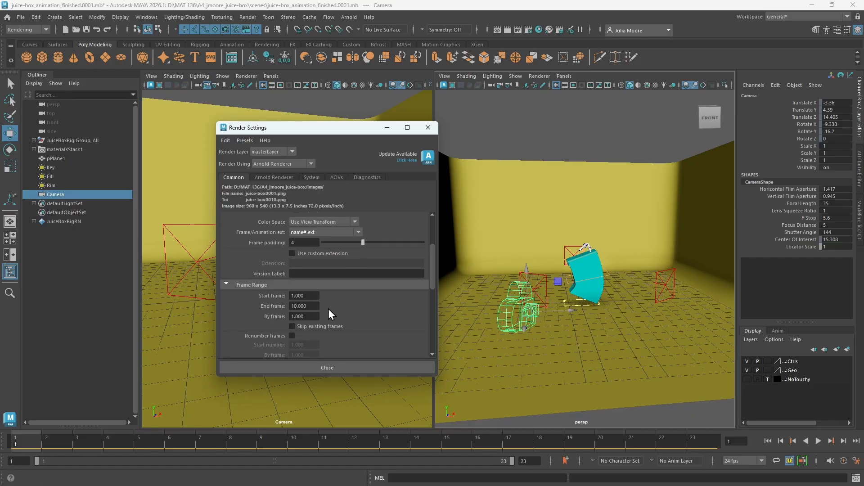
pyautogui.moveTo(317, 306); pyautogui.dragTo(281, 306)
pyautogui.press('Return')
pyautogui.scroll(-3, 354, 325)
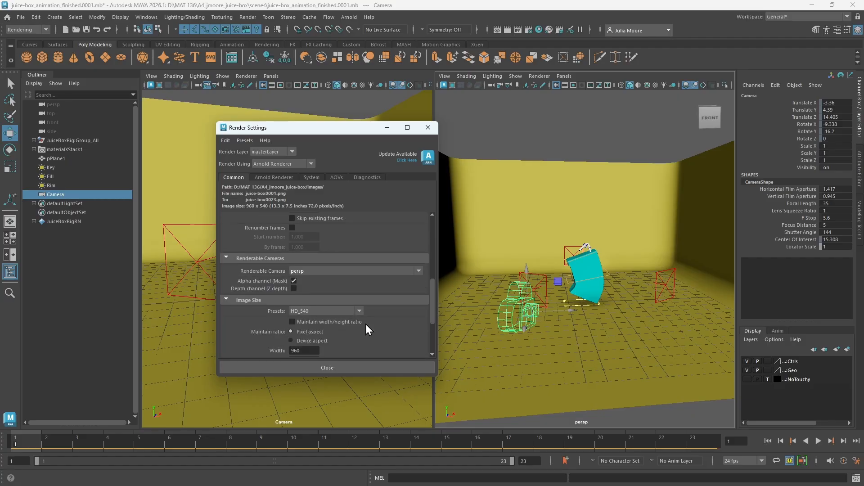
# Step: Make Camera the renderable camera, choose the HD_1080 image size preset and close the Render Settings
pyautogui.scroll(-1, 365, 329)
pyautogui.click(297, 244)
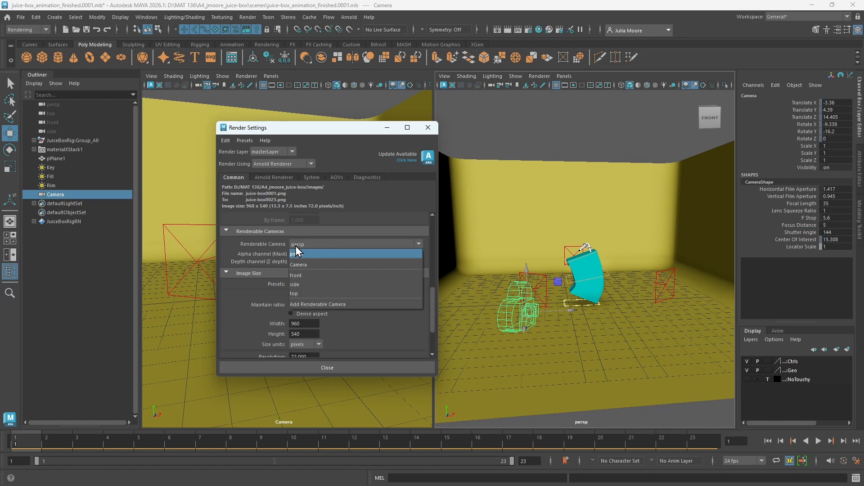
pyautogui.click(300, 264)
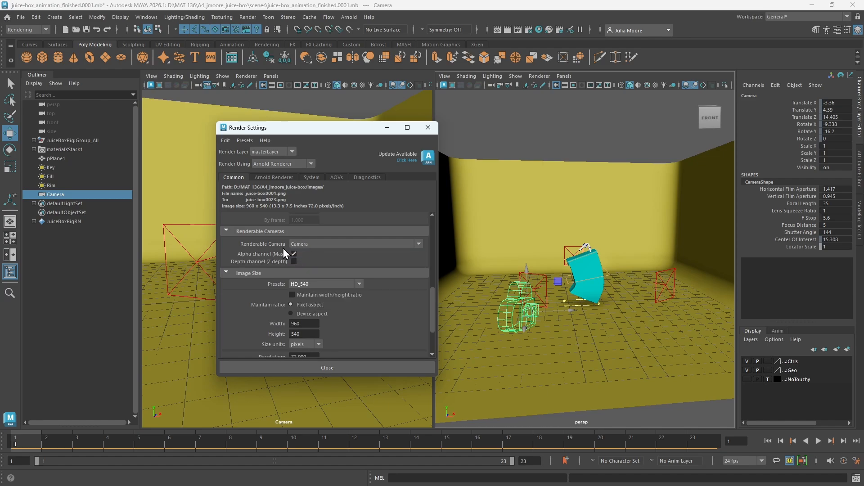
pyautogui.click(356, 286)
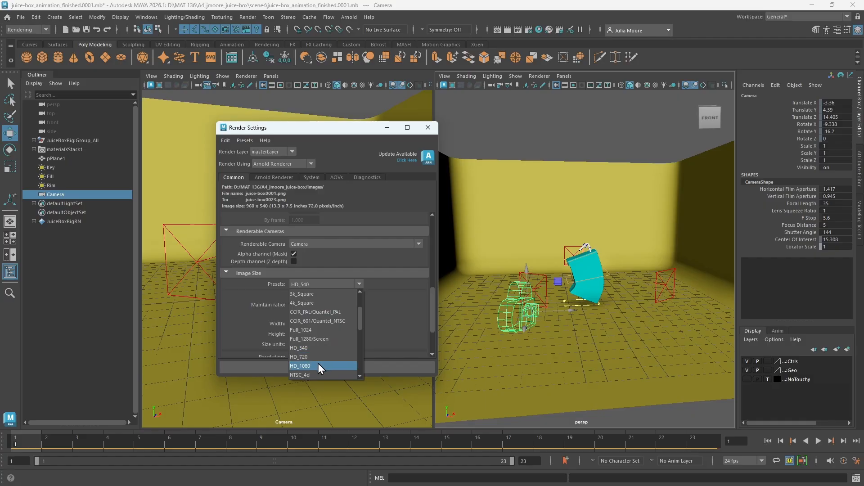
pyautogui.click(318, 366)
pyautogui.click(337, 368)
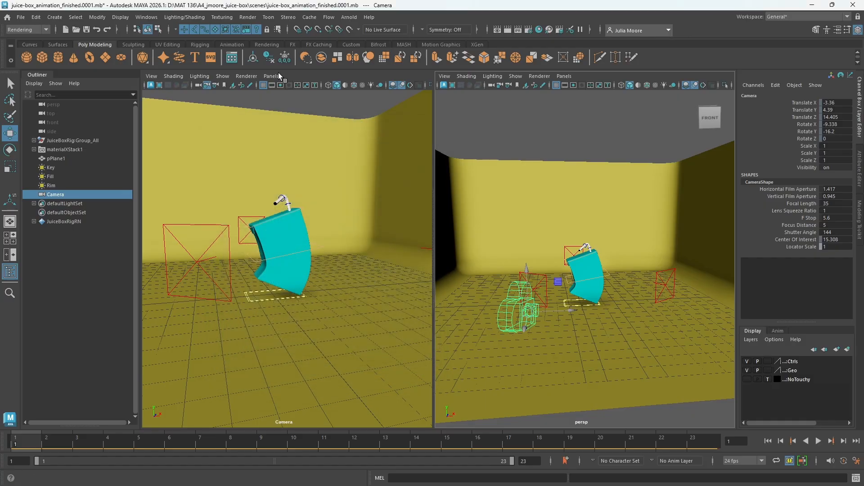
# Step: Show the Resolution Gate in the Camera view
pyautogui.click(152, 76)
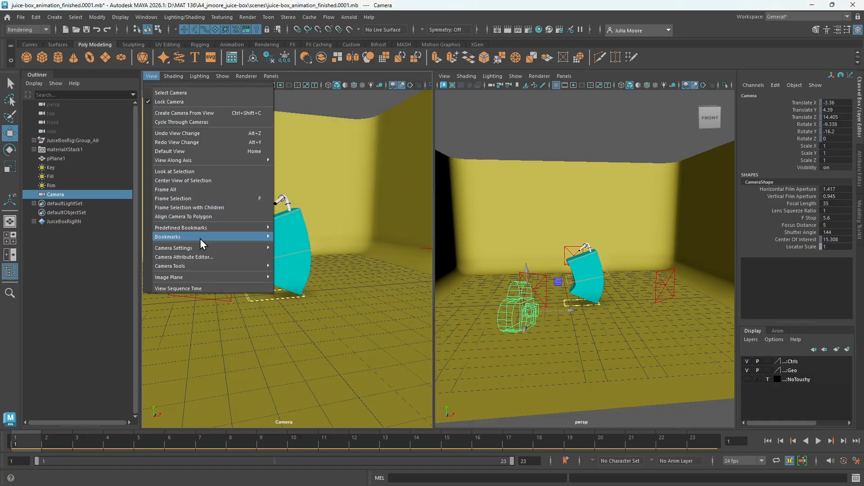
pyautogui.moveTo(188, 247)
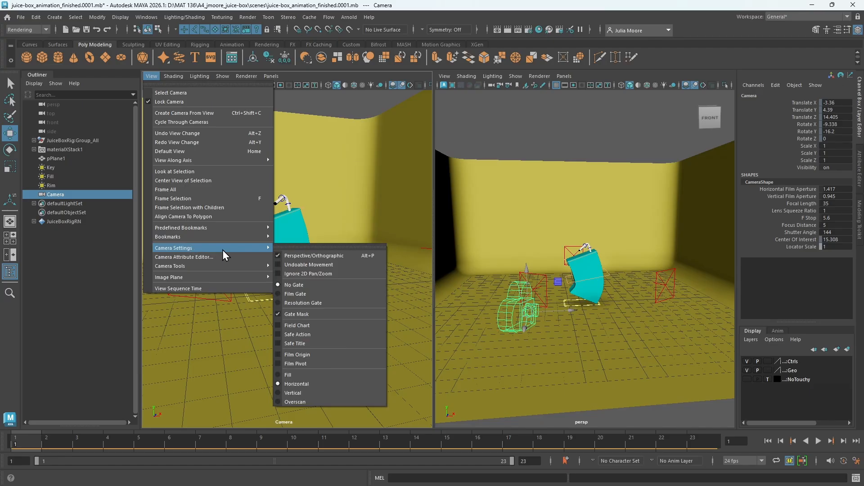
pyautogui.click(302, 302)
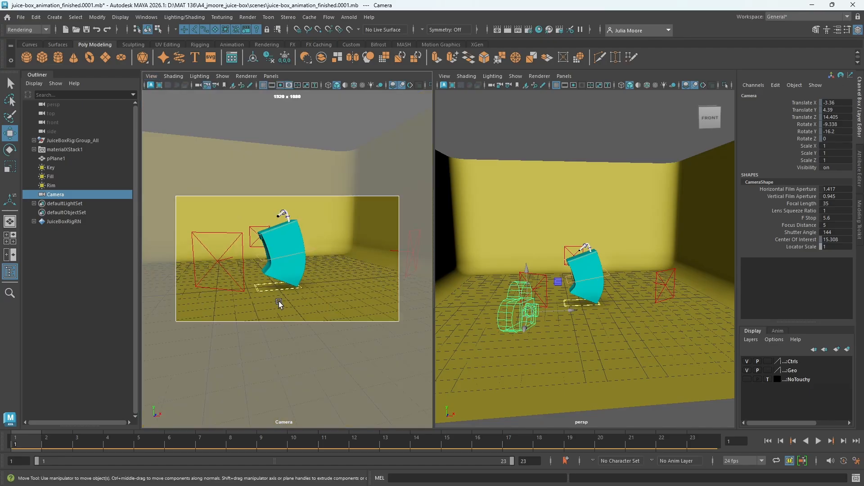
# Step: Unlock the Camera, reframe the juice box closer and larger inside the resolution gate, and lock the Camera again
pyautogui.click(152, 76)
pyautogui.click(169, 102)
pyautogui.keyDown('alt'); pyautogui.moveTo(285, 265); pyautogui.dragTo(289, 259); pyautogui.keyUp('alt')
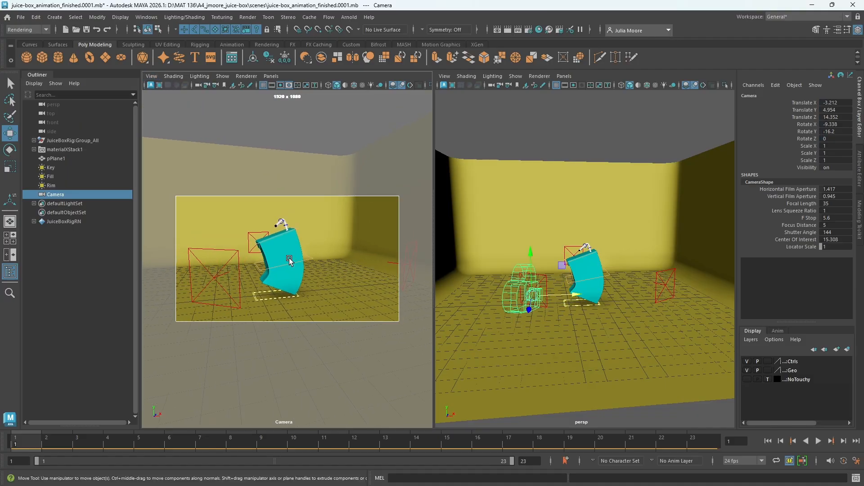
pyautogui.keyDown('alt'); pyautogui.moveTo(293, 257); pyautogui.dragTo(322, 250, button='right'); pyautogui.keyUp('alt')
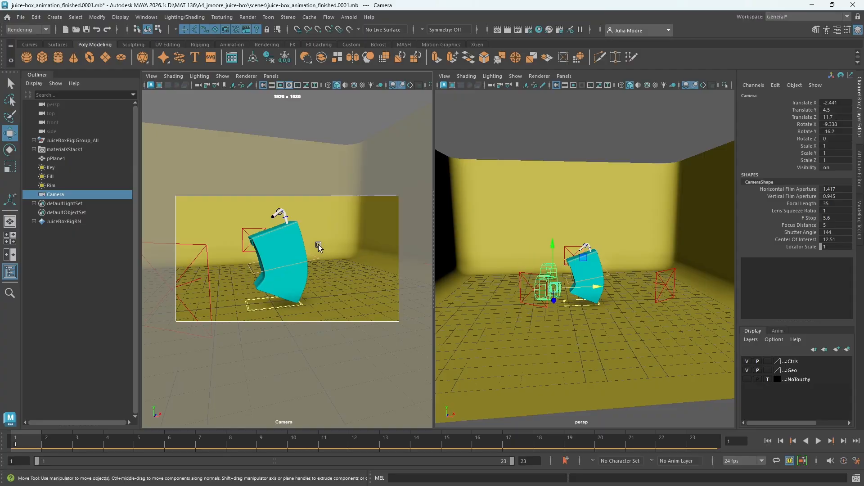
pyautogui.keyDown('alt'); pyautogui.moveTo(315, 237); pyautogui.dragTo(314, 240, button='middle'); pyautogui.keyUp('alt')
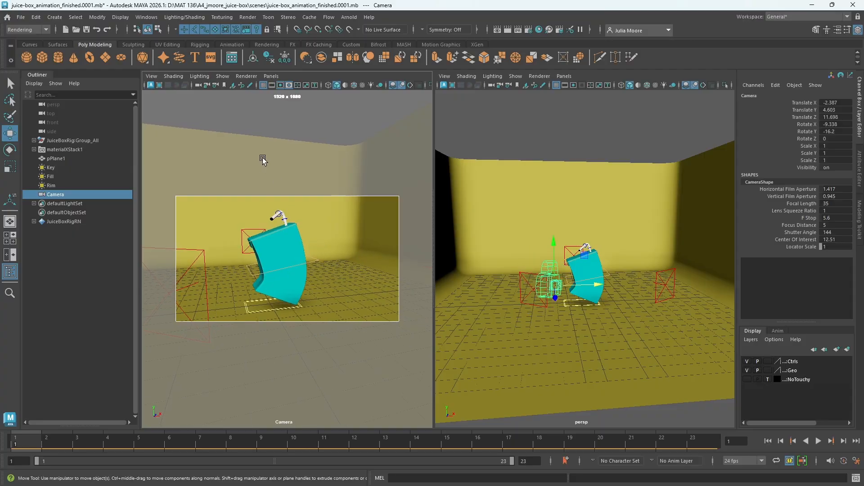
pyautogui.click(151, 76)
pyautogui.click(152, 102)
# Step: Open the Arnold RenderView, stop the render once the image shows, and move the window clear of the perspective view
pyautogui.click(350, 17)
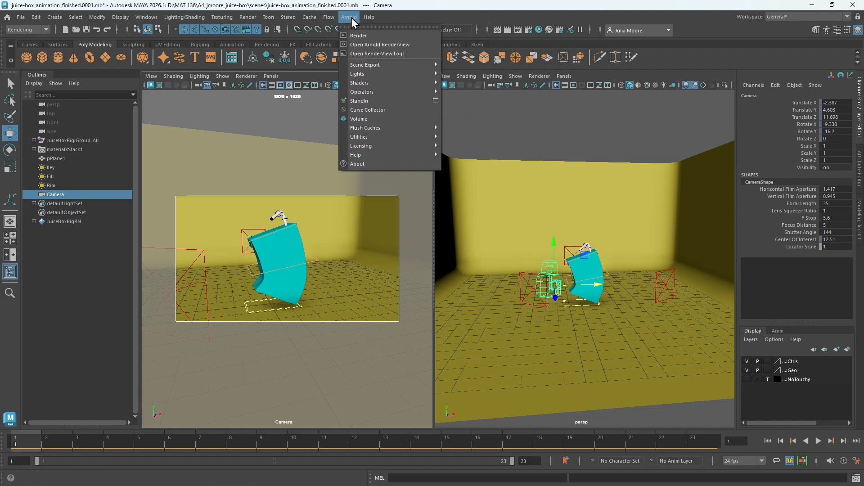
pyautogui.click(366, 43)
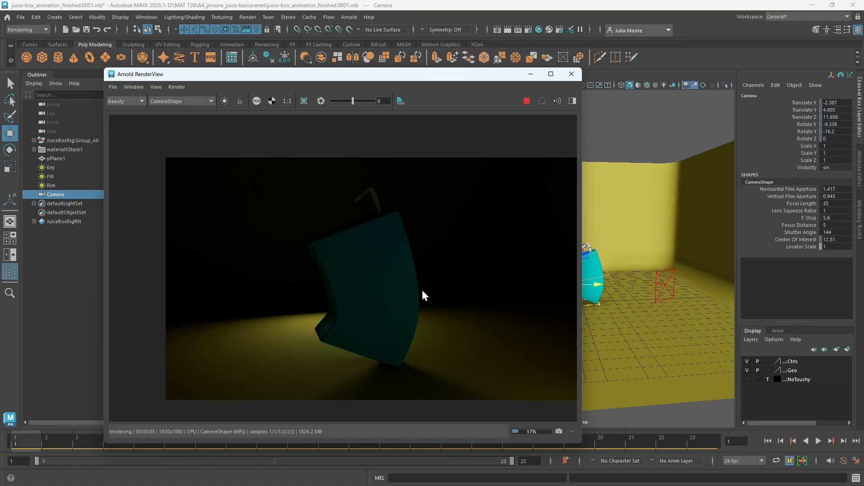
pyautogui.click(526, 101)
pyautogui.moveTo(515, 78); pyautogui.dragTo(433, 82)
# Step: Turn off Normalize for the Fill, Rim and Key area lights
pyautogui.click(666, 286)
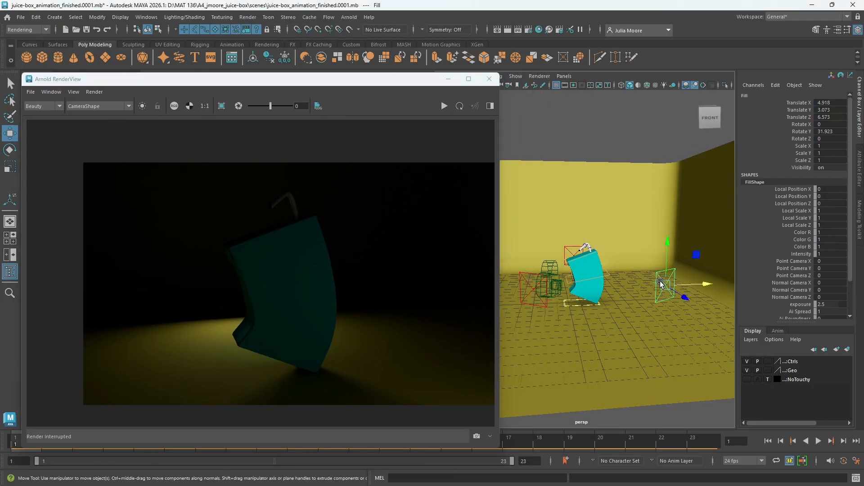
pyautogui.click(861, 165)
pyautogui.scroll(-3, 827, 222)
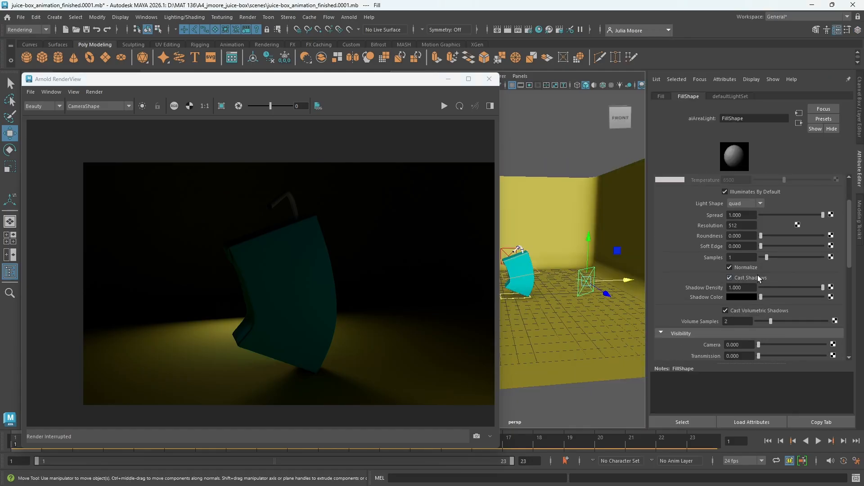
pyautogui.click(730, 268)
pyautogui.keyDown('alt'); pyautogui.moveTo(545, 257); pyautogui.dragTo(583, 259, button='middle'); pyautogui.keyUp('alt')
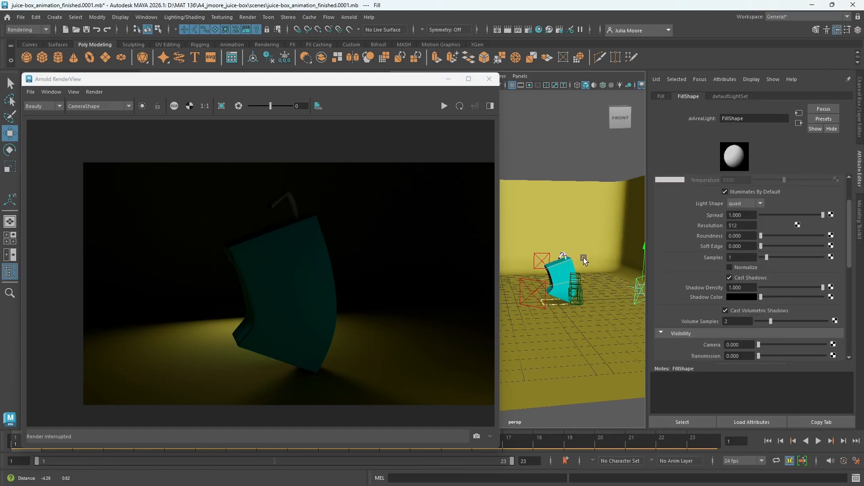
pyautogui.click(543, 256)
pyautogui.click(730, 267)
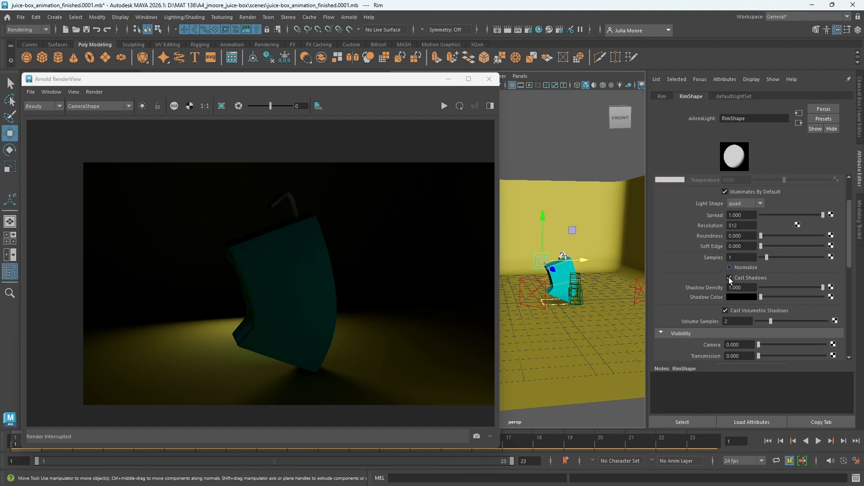
pyautogui.click(536, 283)
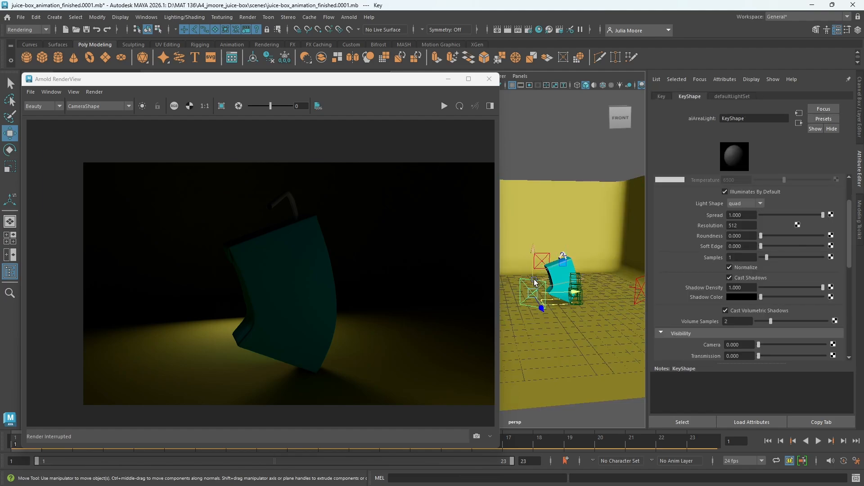
pyautogui.click(729, 268)
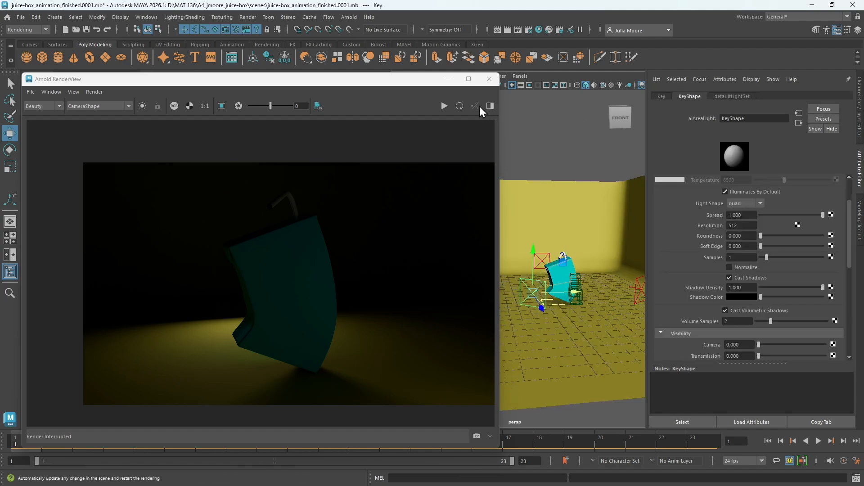
# Step: Restart the Arnold render and raise the Key light's intensity to about 6.15
pyautogui.click(443, 107)
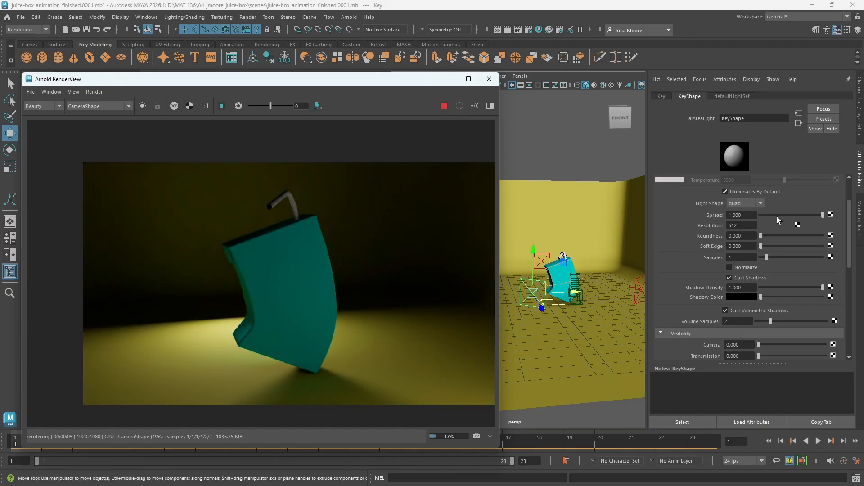
pyautogui.scroll(3, 776, 217)
pyautogui.moveTo(762, 199); pyautogui.dragTo(799, 205)
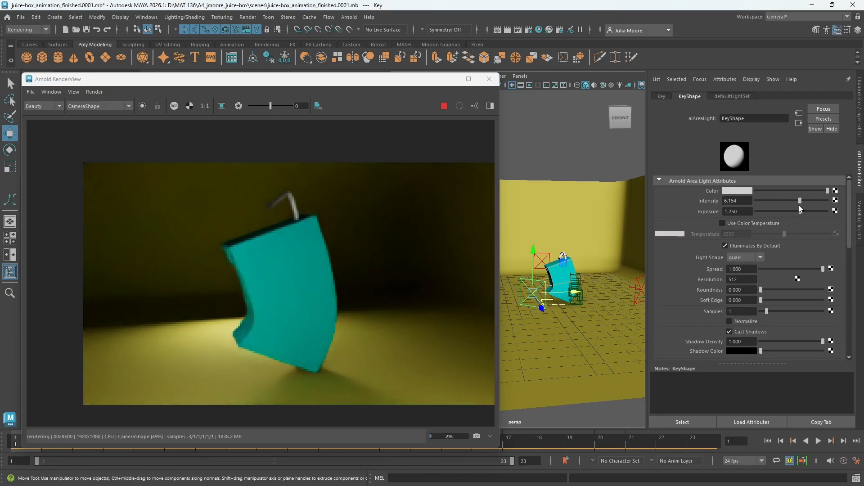
# Step: Raise the Rim light's intensity to about 3.72 and increase the Fill light's intensity as well
pyautogui.click(546, 260)
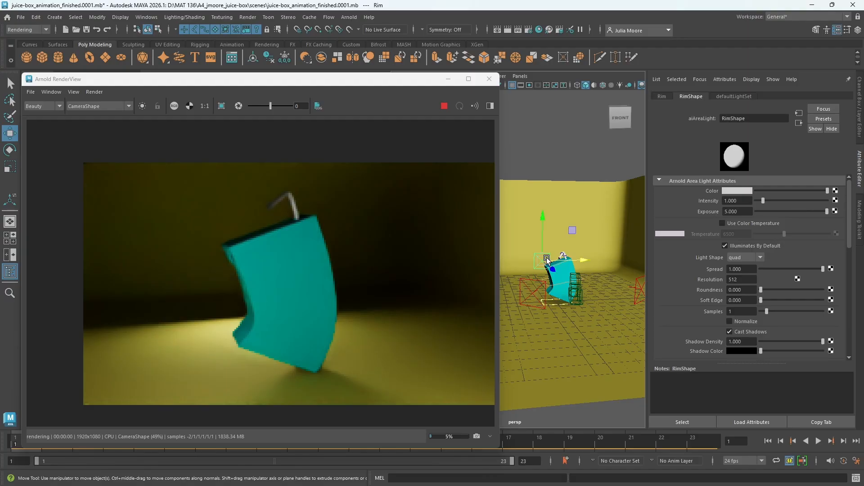
pyautogui.moveTo(762, 200); pyautogui.dragTo(781, 204)
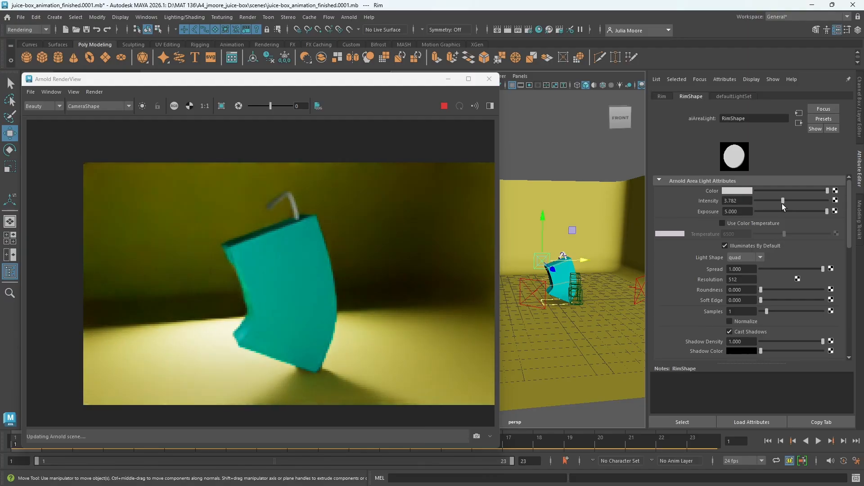
pyautogui.keyDown('alt'); pyautogui.moveTo(598, 309); pyautogui.dragTo(577, 301); pyautogui.keyUp('alt')
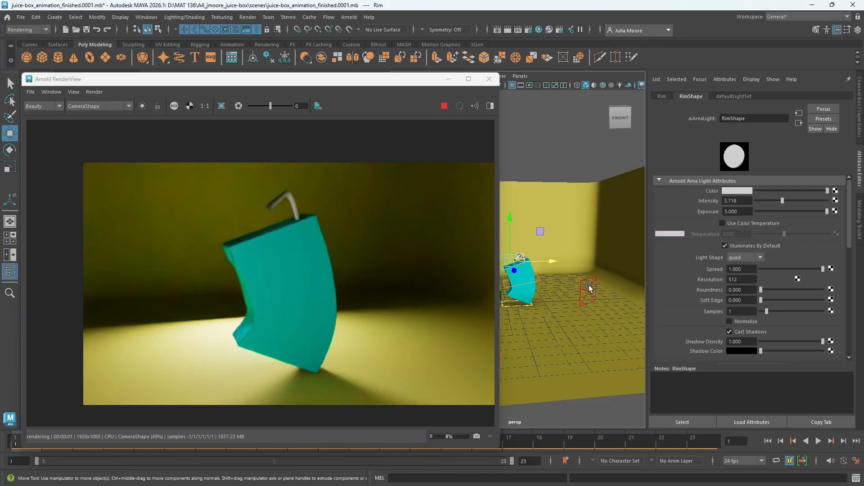
pyautogui.click(587, 291)
pyautogui.moveTo(763, 200); pyautogui.dragTo(790, 200)
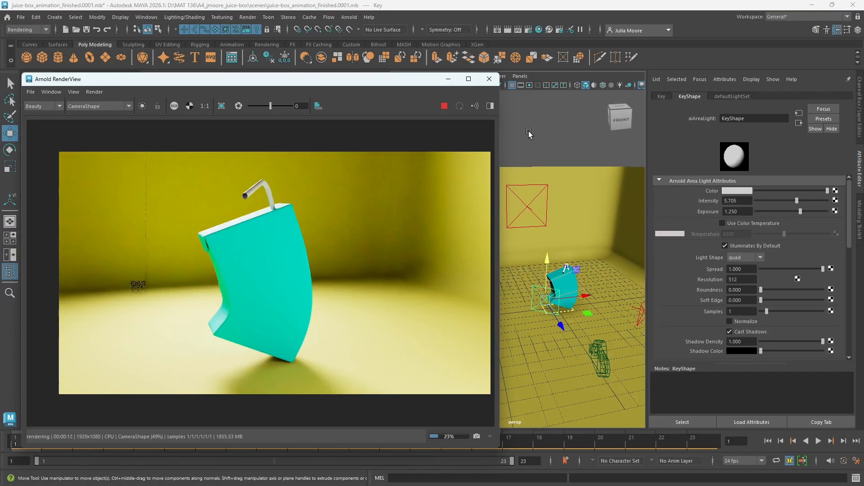
# Step: Select the Rim light behind the juice box and stop the running render
pyautogui.click(527, 206)
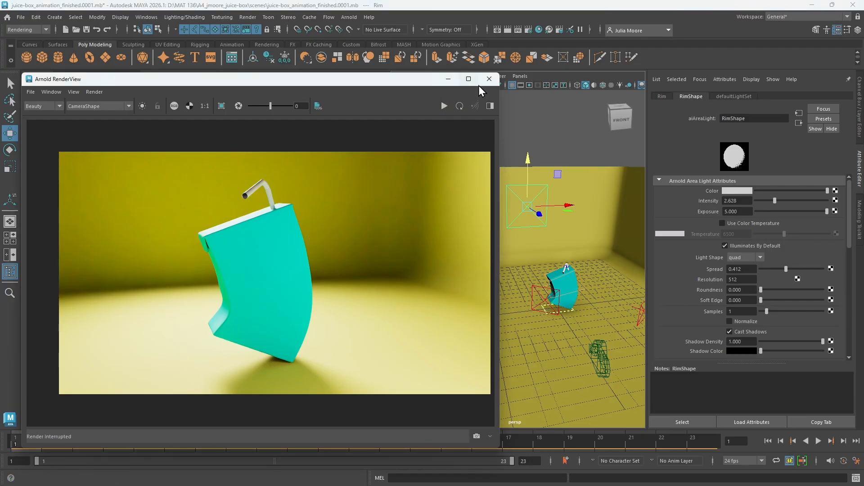
# Step: Close the Arnold RenderView and select the render camera in the perspective view
pyautogui.click(489, 79)
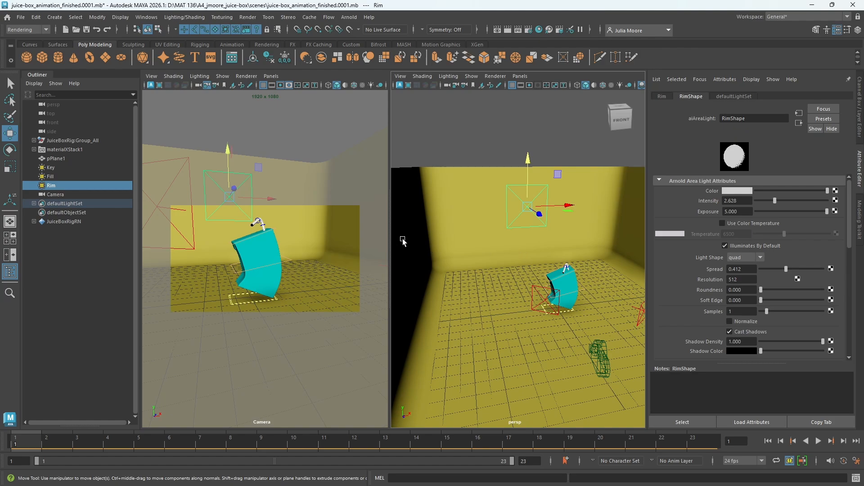
pyautogui.keyDown('alt'); pyautogui.moveTo(607, 263); pyautogui.dragTo(518, 215); pyautogui.keyUp('alt')
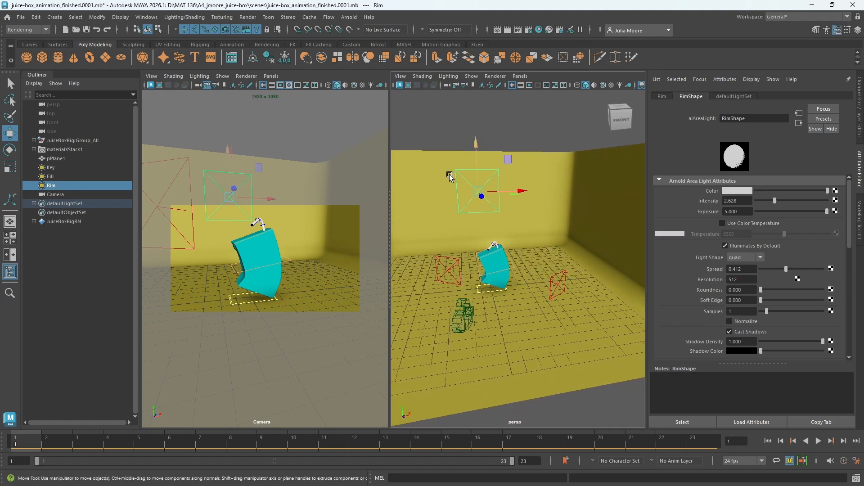
pyautogui.click(464, 323)
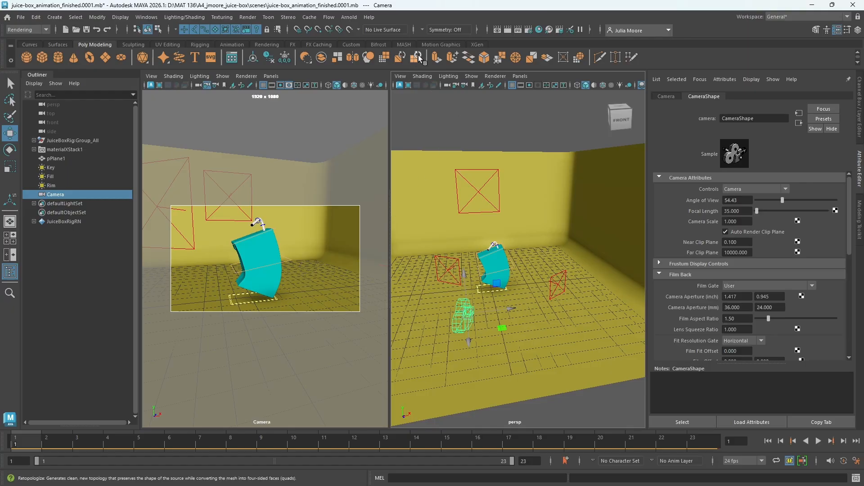
# Step: Review the render settings for file output, frame range, renderable camera, image size and renderer, and close them unchanged
pyautogui.click(247, 18)
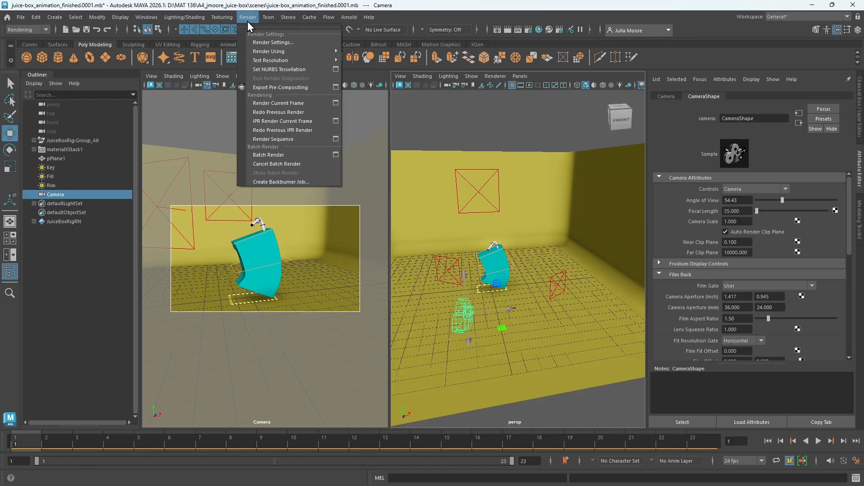
pyautogui.click(262, 40)
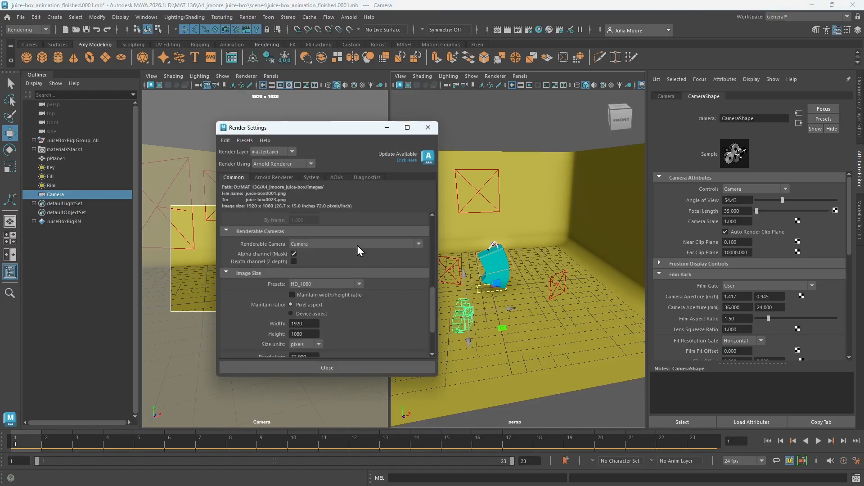
pyautogui.scroll(5, 358, 244)
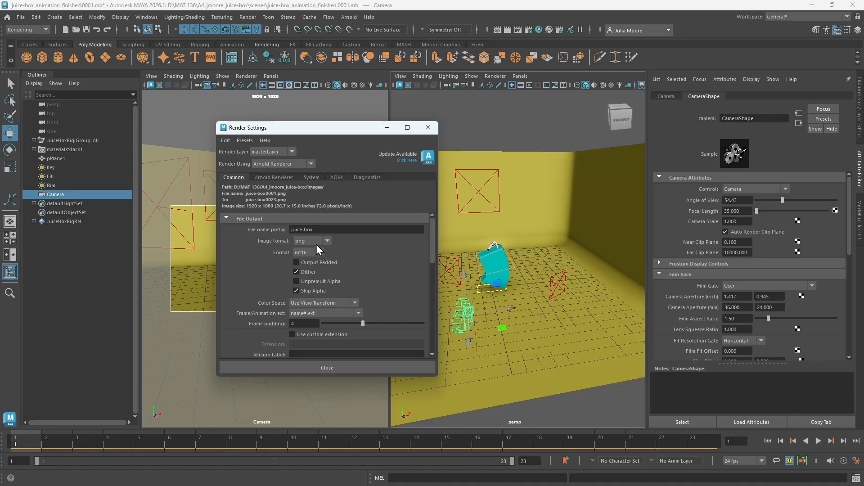
pyautogui.scroll(-1, 315, 252)
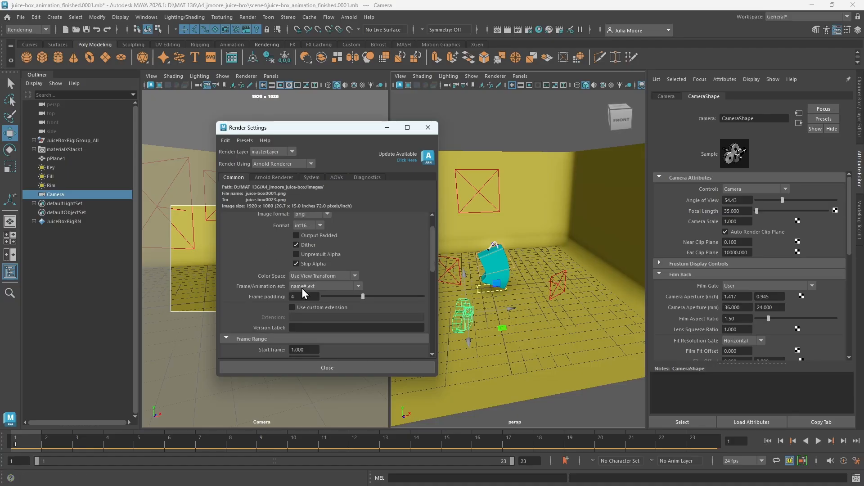
pyautogui.scroll(-3, 354, 296)
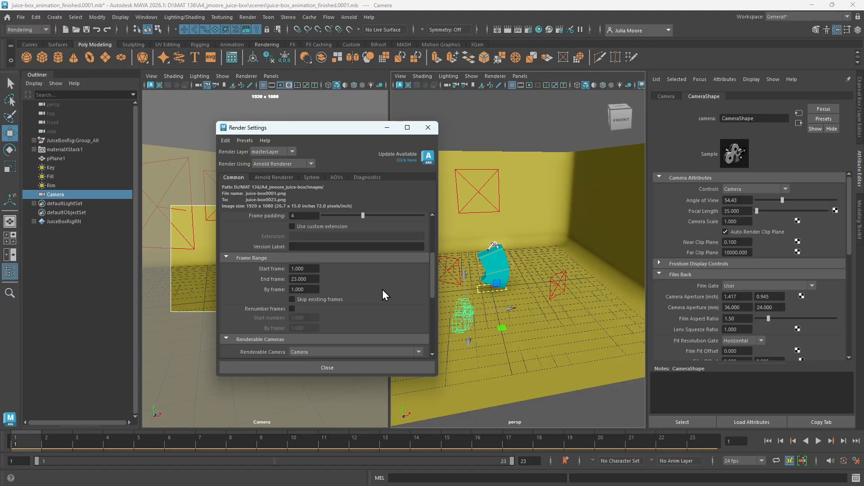
pyautogui.scroll(-2, 383, 295)
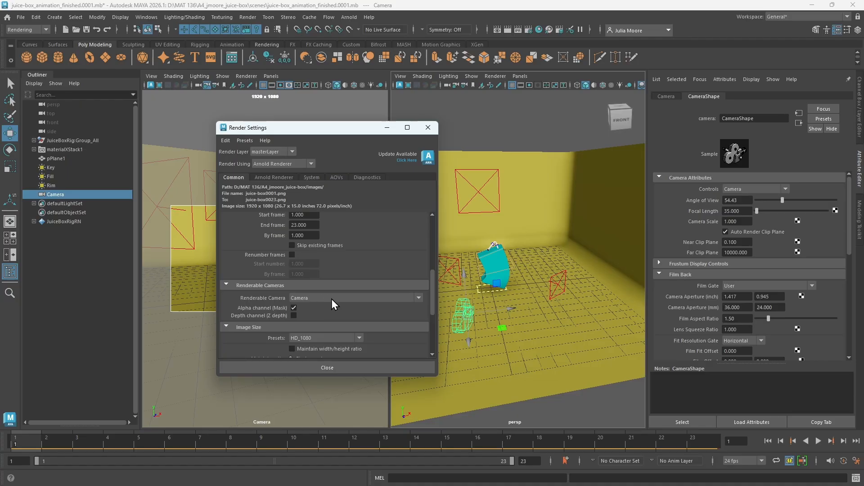
pyautogui.scroll(-2, 360, 301)
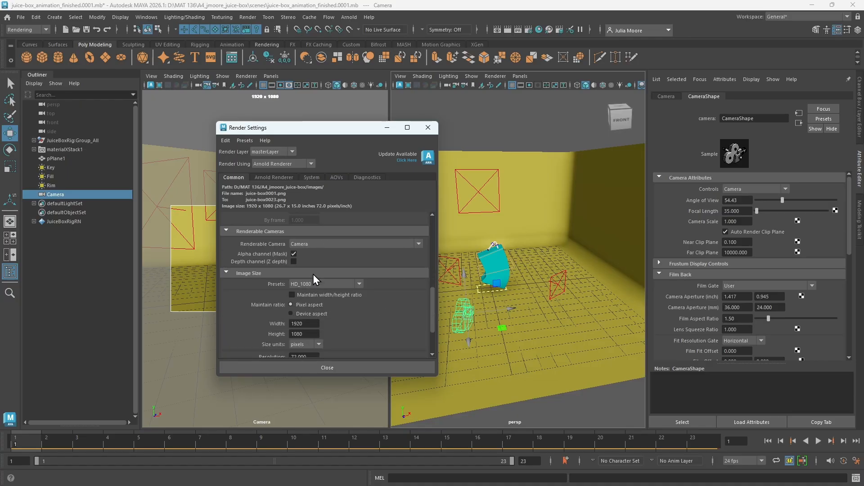
pyautogui.click(288, 165)
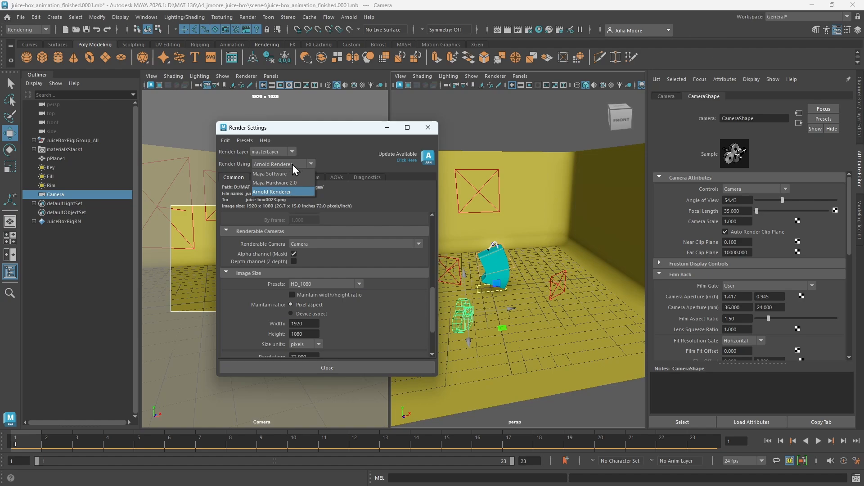
pyautogui.click(351, 367)
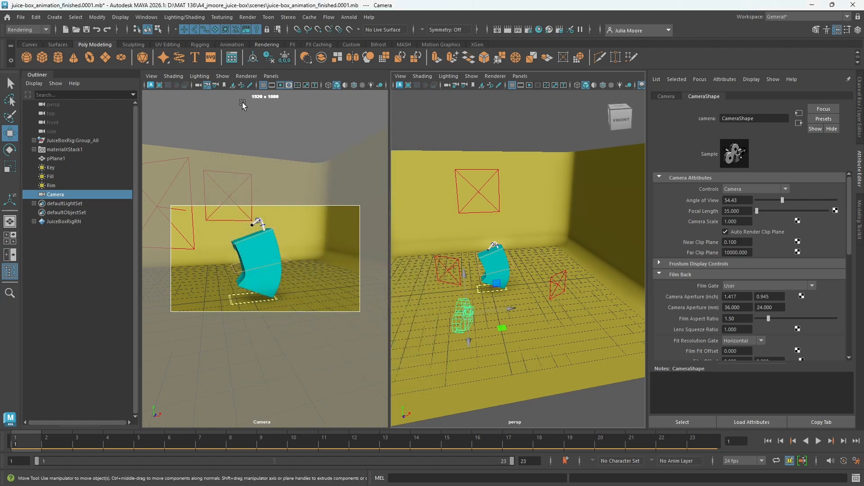
# Step: Open the Render Sequence options and set the current camera to Camera
pyautogui.click(248, 18)
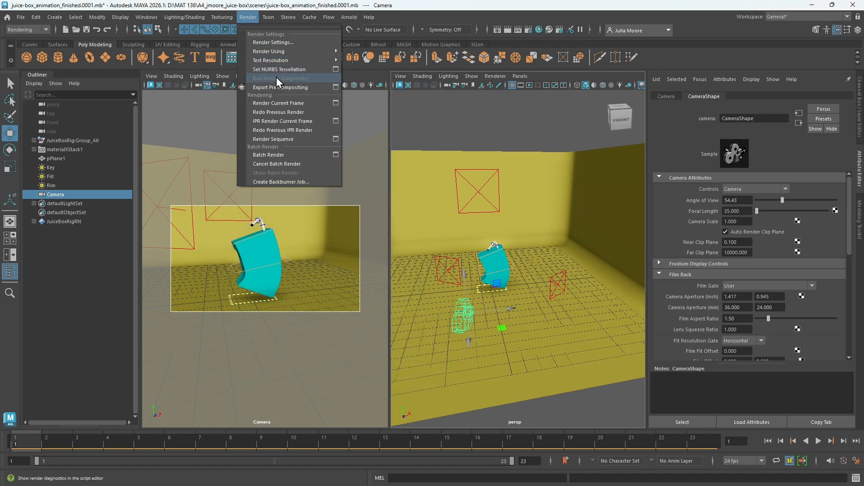
pyautogui.click(336, 140)
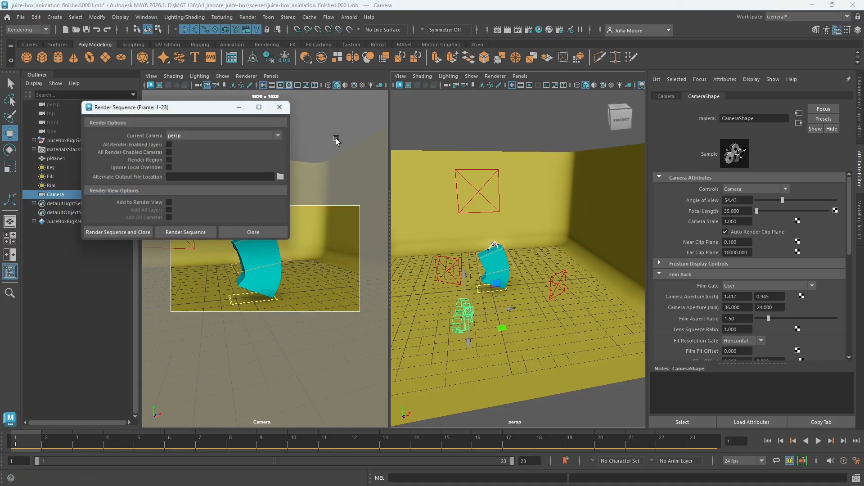
pyautogui.click(278, 136)
pyautogui.click(213, 145)
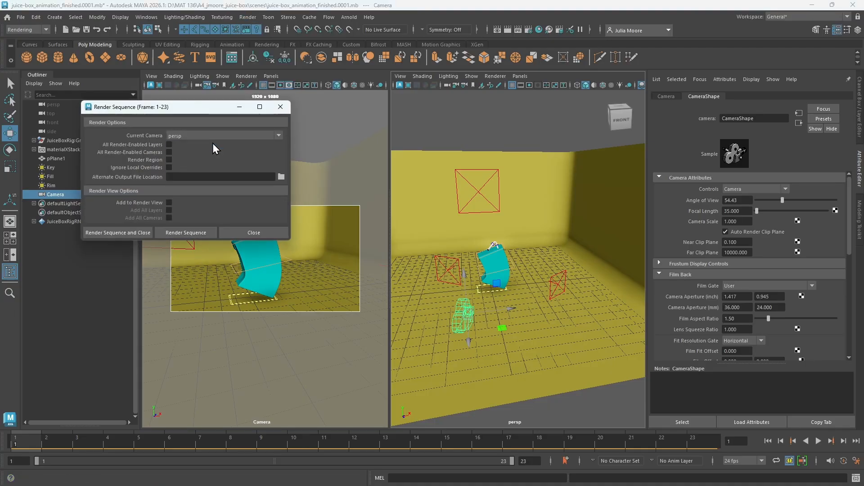
# Step: Set the alternate output location to the project's images folder and render the sequence, closing the options
pyautogui.click(282, 176)
pyautogui.moveTo(268, 182); pyautogui.dragTo(379, 190)
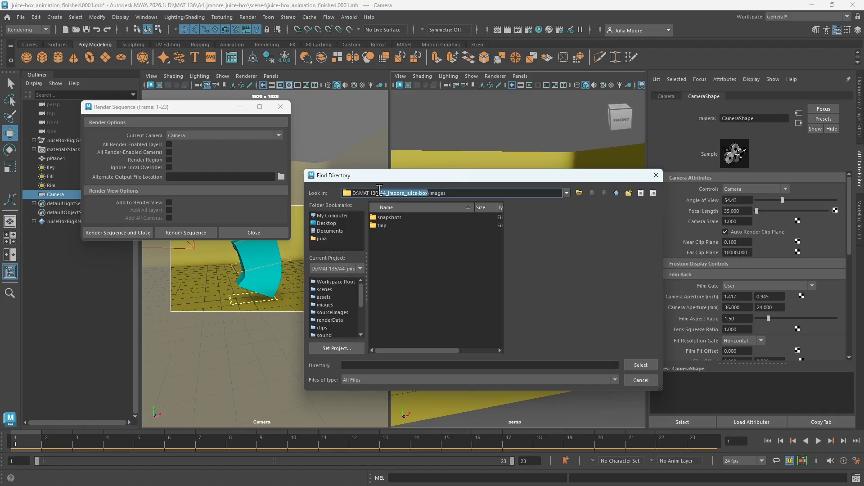
pyautogui.click(449, 193)
pyautogui.click(648, 368)
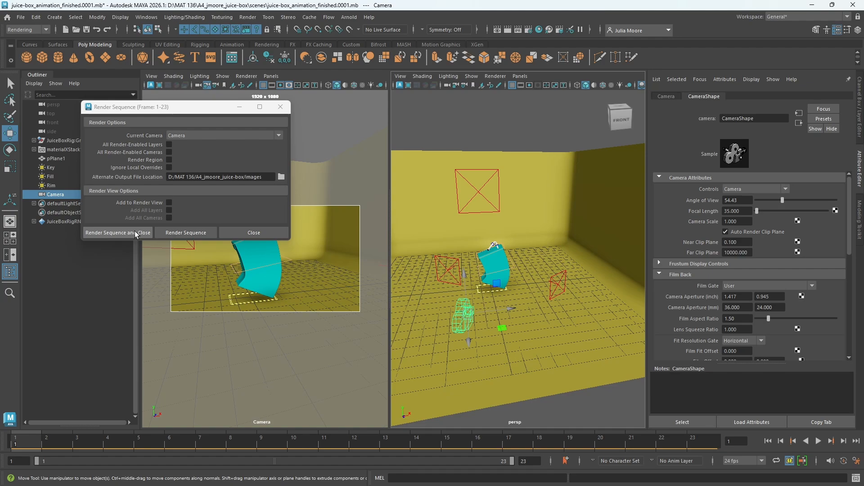
pyautogui.click(134, 231)
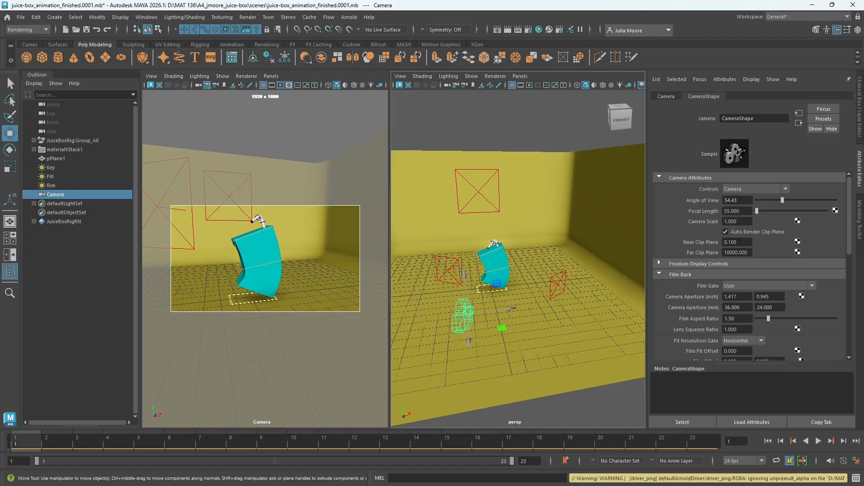
# Step: Switch to the images folder in File Explorer and open the rendered frame juice-box_10001 in the image viewer
pyautogui.hotkey('alt', 'Tab')
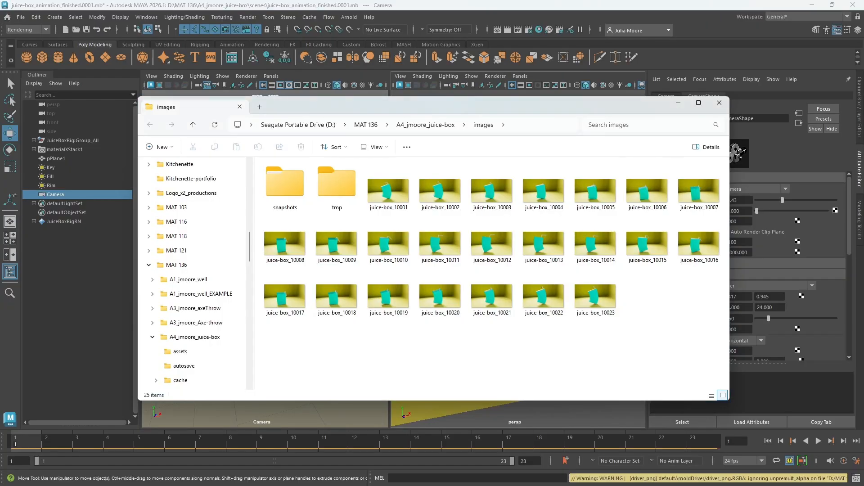
pyautogui.moveTo(419, 108); pyautogui.dragTo(412, 85)
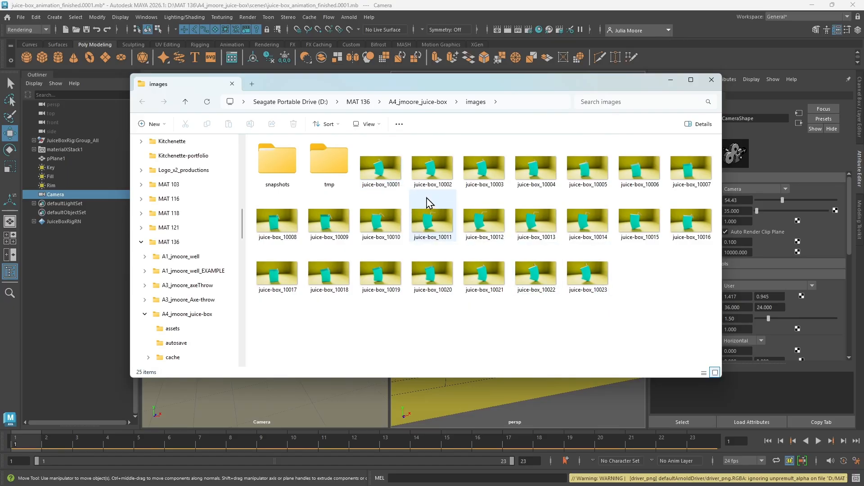
pyautogui.doubleClick(387, 170)
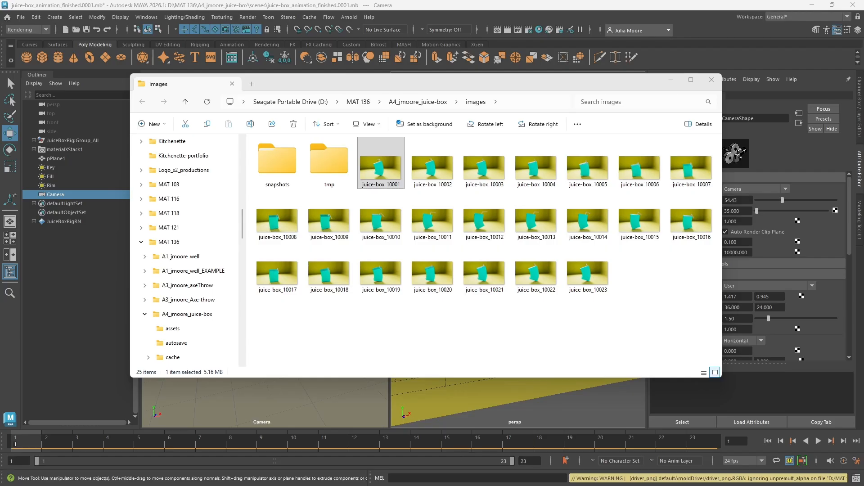
pyautogui.moveTo(424, 485); pyautogui.dragTo(393, 121)
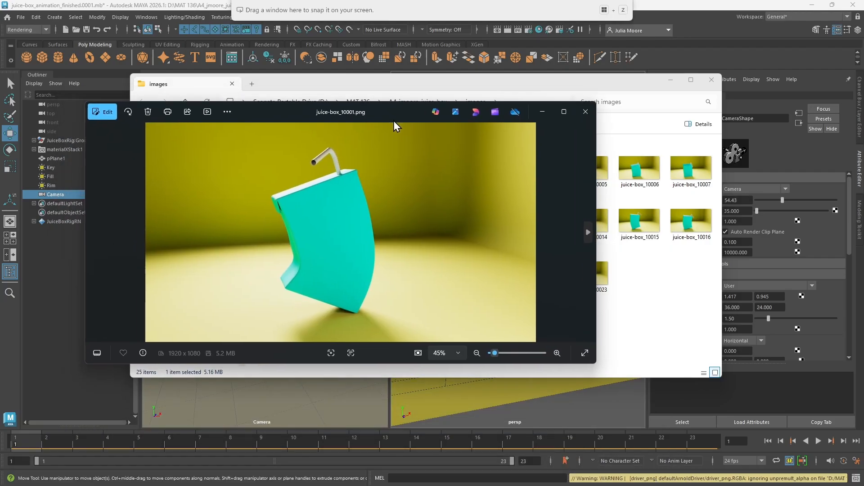
# Step: Step through the rendered frames up to juice-box_10023 to check the animation, and close the image viewer and the images folder
pyautogui.click(588, 231)
pyautogui.click(588, 231)
pyautogui.click(588, 230)
pyautogui.click(588, 231)
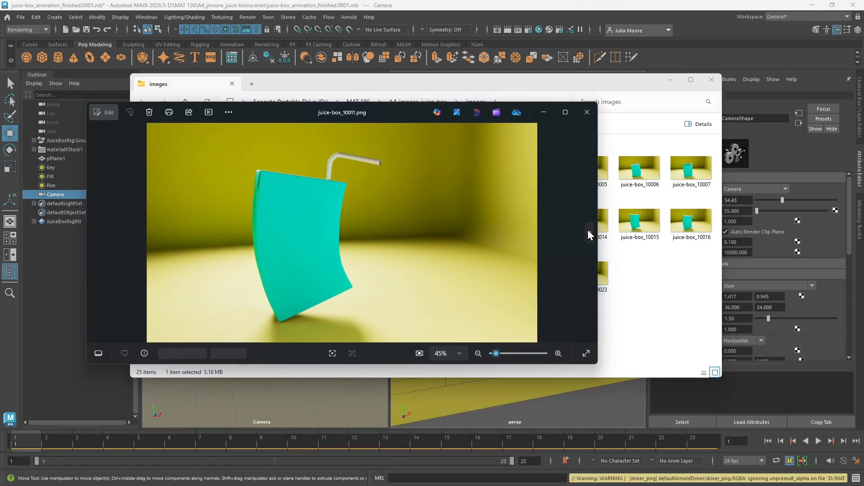
pyautogui.click(587, 230)
pyautogui.click(588, 229)
pyautogui.click(587, 228)
pyautogui.click(587, 228)
pyautogui.click(587, 228)
pyautogui.click(587, 229)
pyautogui.click(586, 228)
pyautogui.click(587, 229)
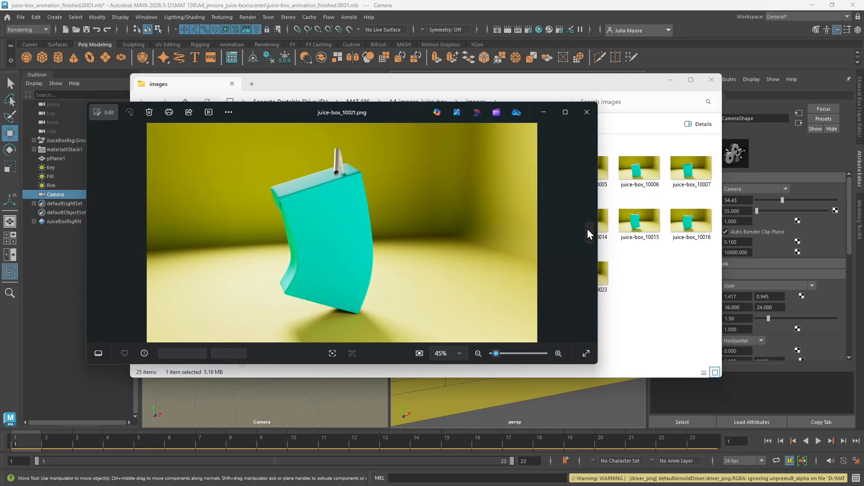
pyautogui.click(587, 228)
pyautogui.click(587, 229)
pyautogui.doubleClick(587, 228)
pyautogui.scroll(-3, 374, 220)
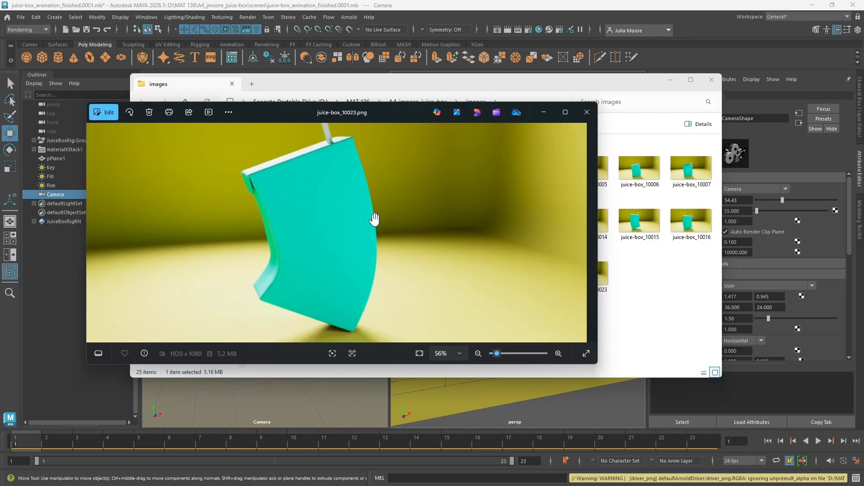
pyautogui.scroll(-1, 374, 220)
pyautogui.click(577, 122)
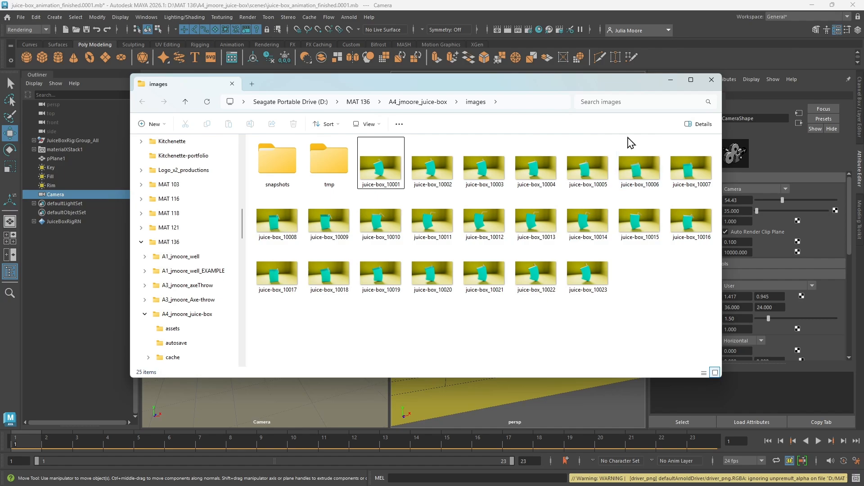
pyautogui.moveTo(468, 90); pyautogui.dragTo(474, 98)
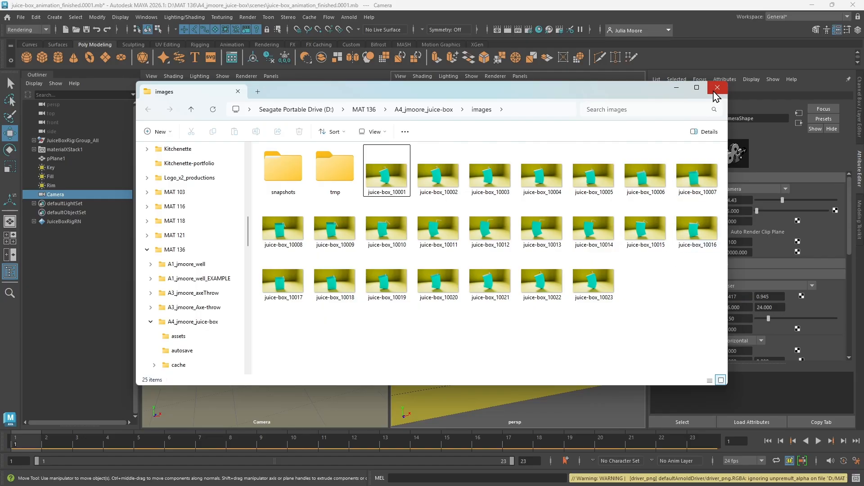
pyautogui.click(717, 88)
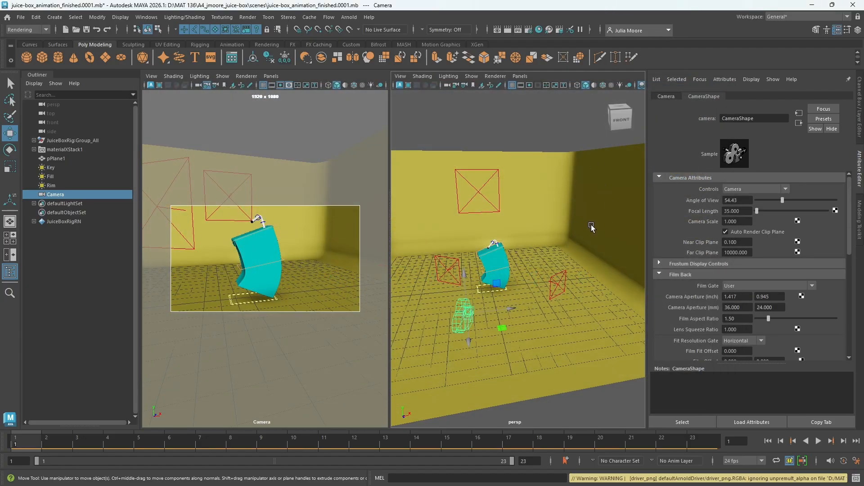